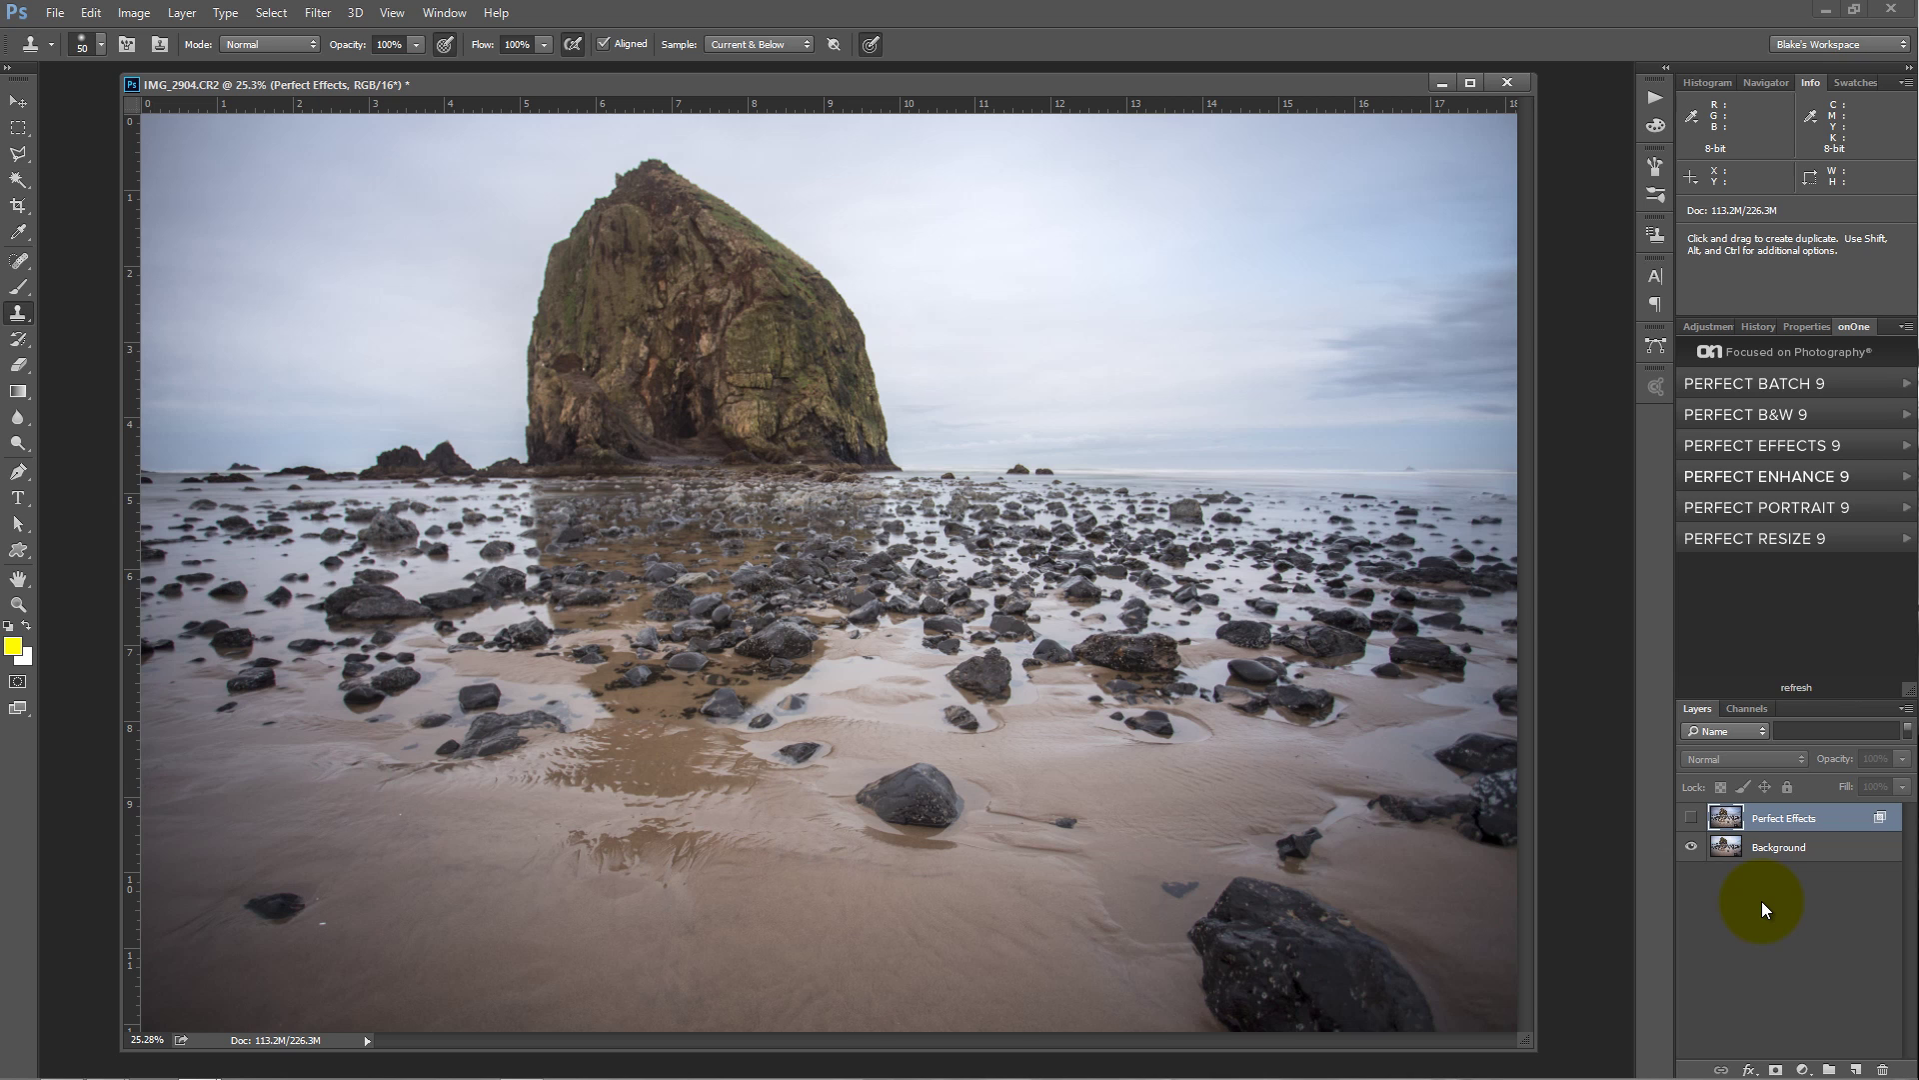
# Check the photo with and without the effect by toggling the Perfect Effects layer's visibility
pyautogui.click(1737, 850)
pyautogui.click(1692, 818)
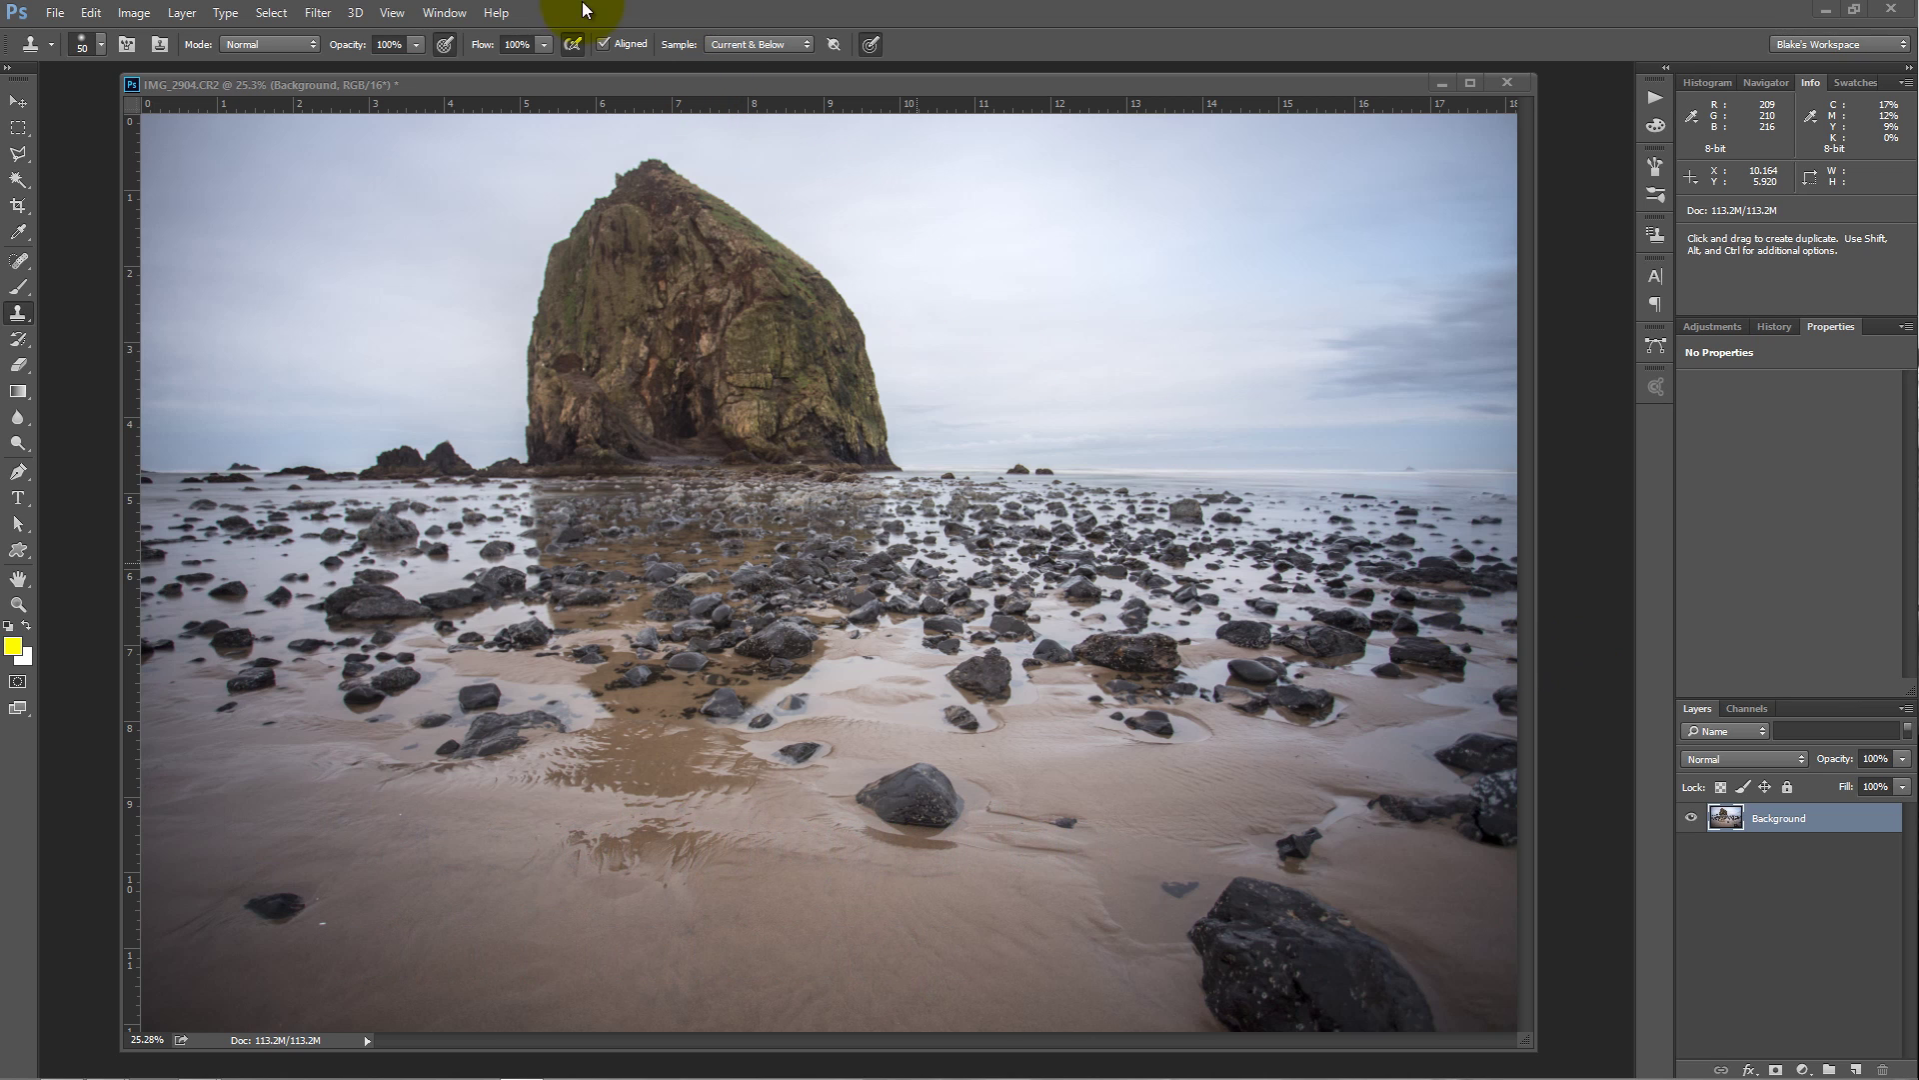
# Open the onOne extension panel and dock it in the same group as Adjustments, History and Properties
pyautogui.click(448, 13)
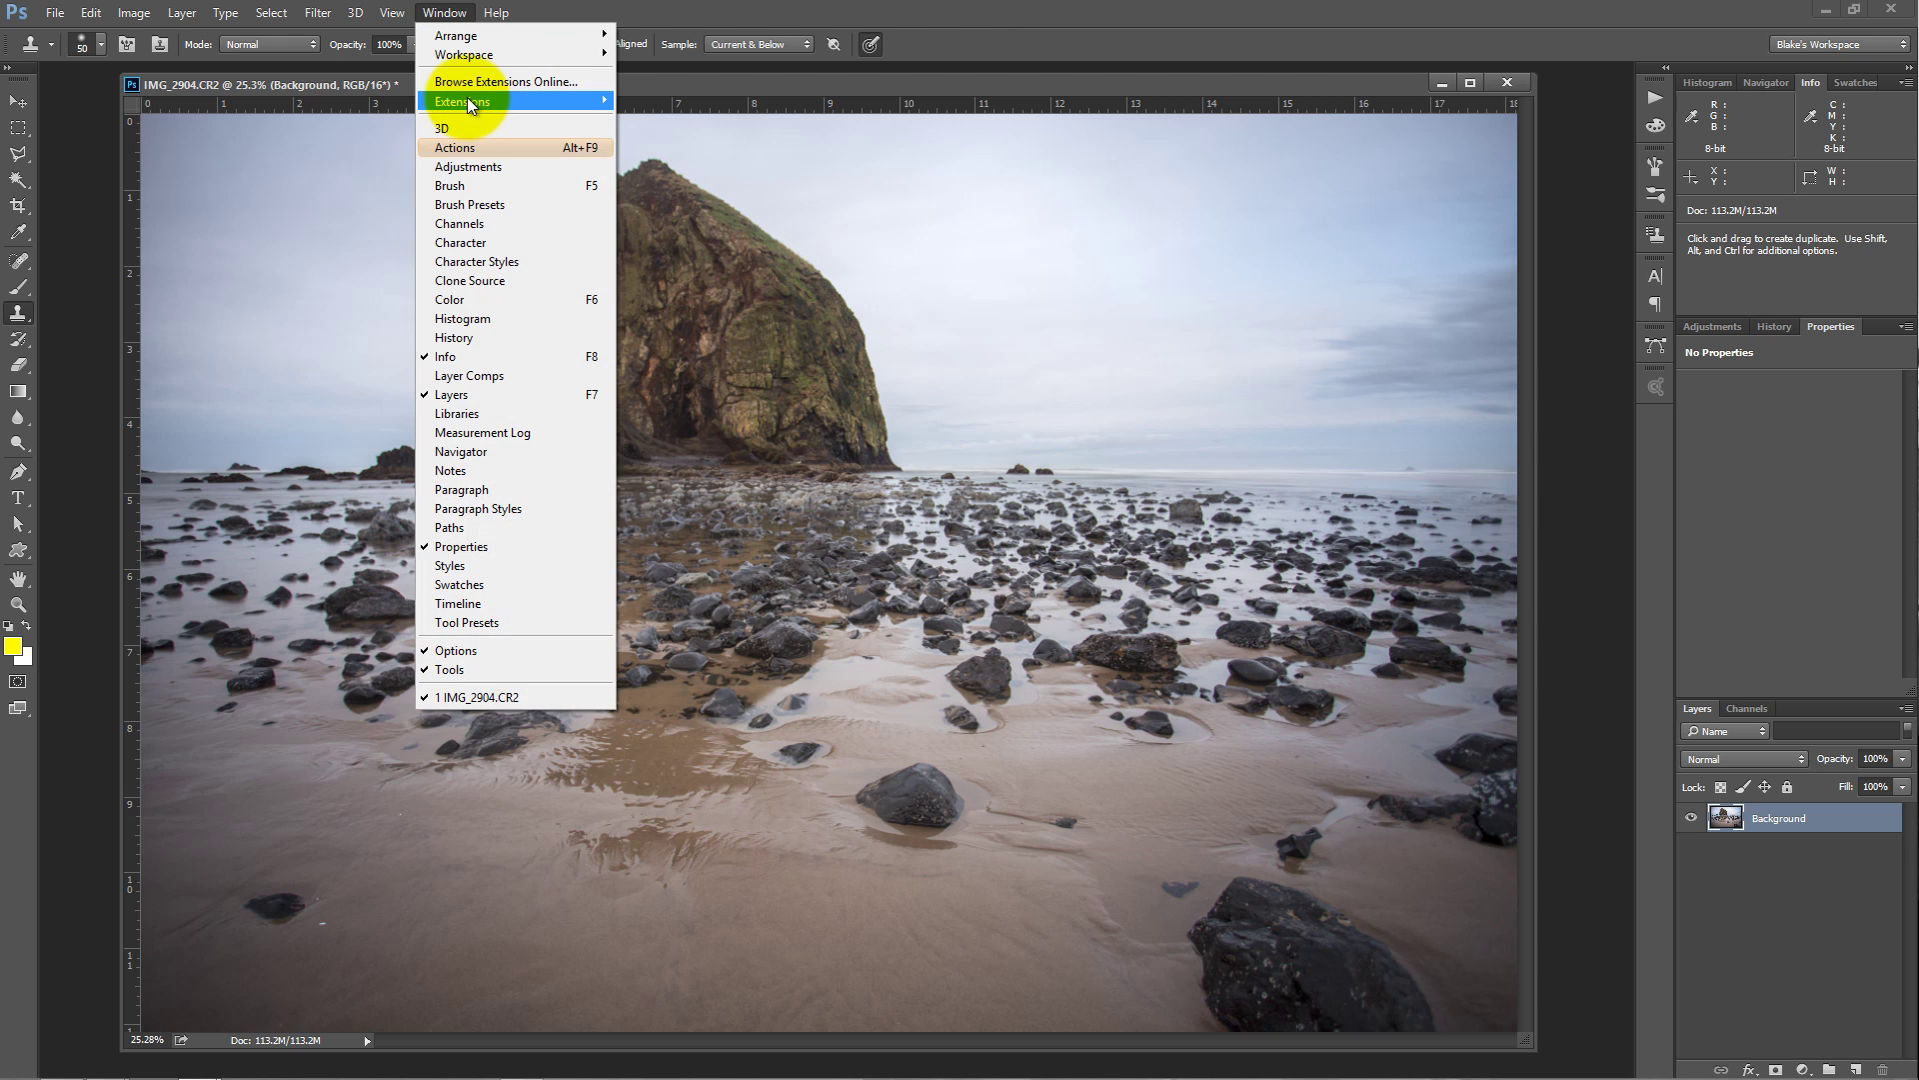
pyautogui.moveTo(462, 100)
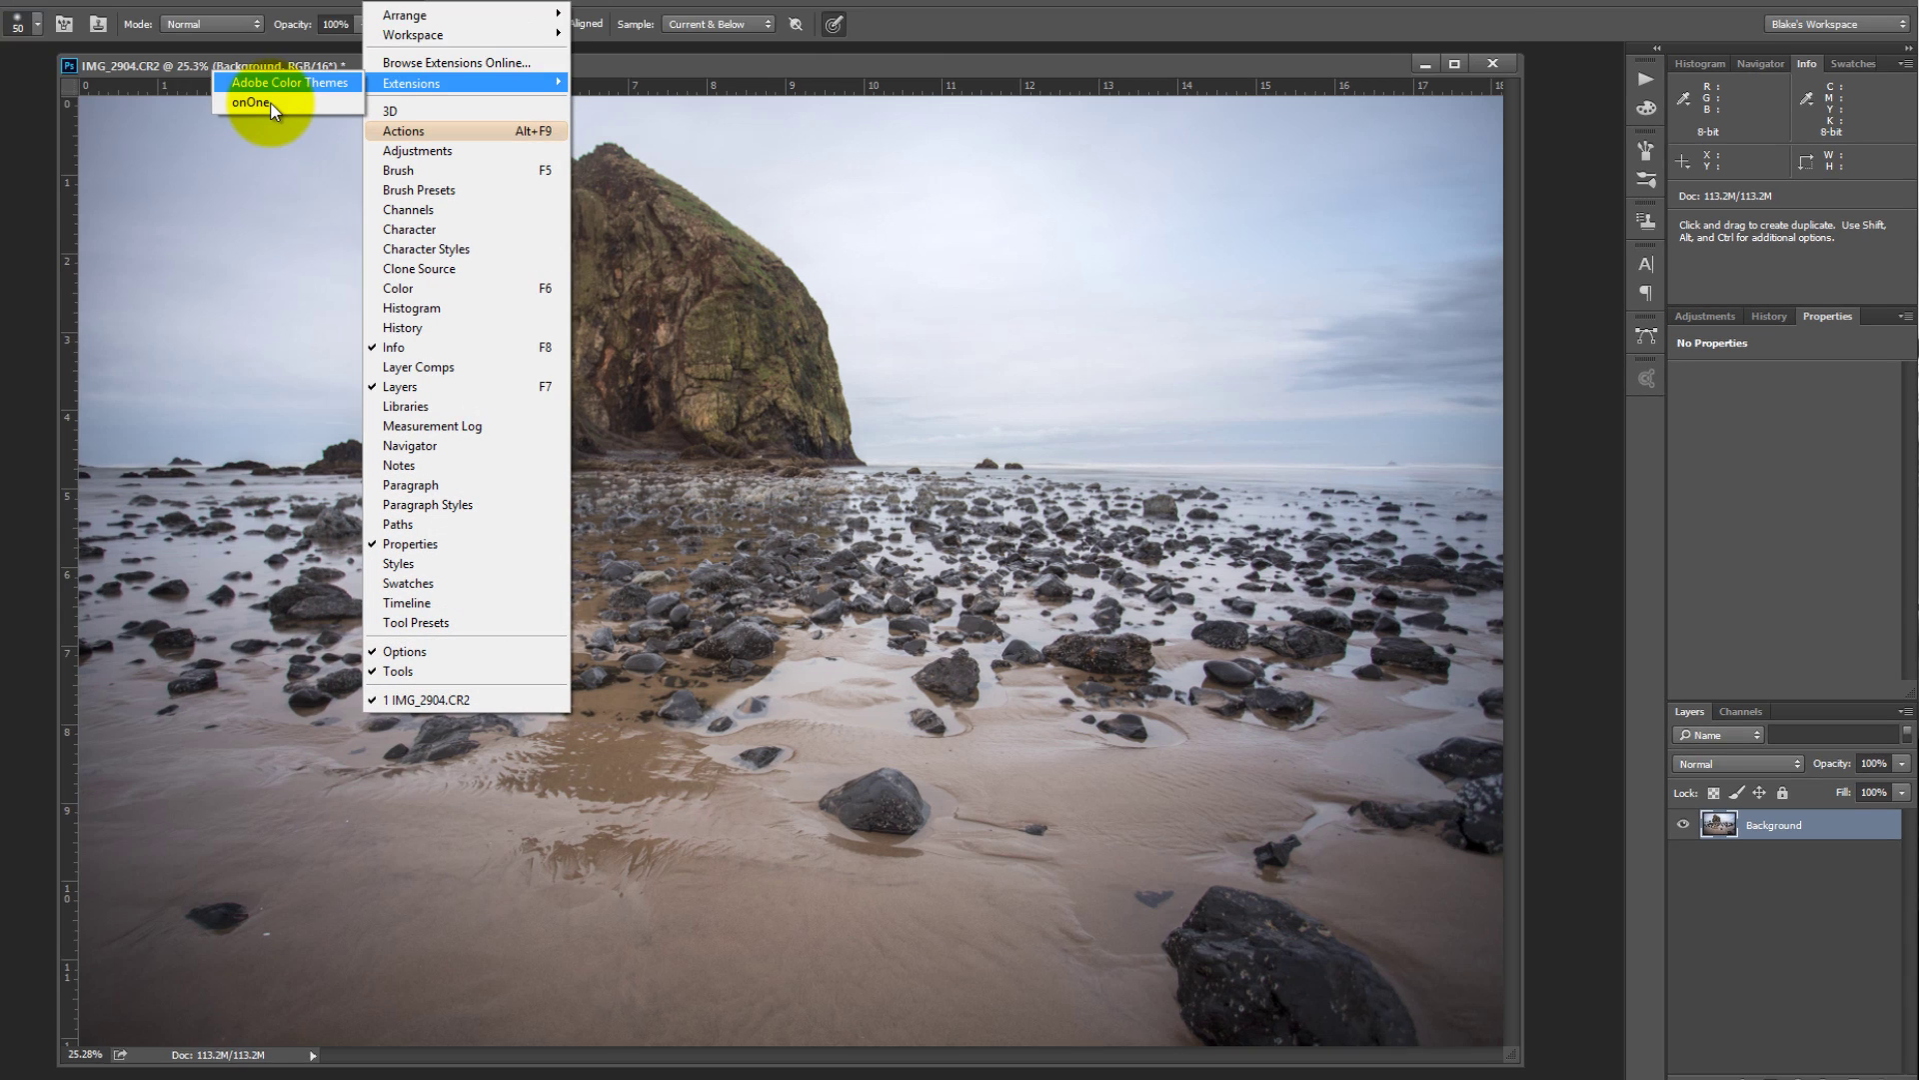
pyautogui.click(307, 119)
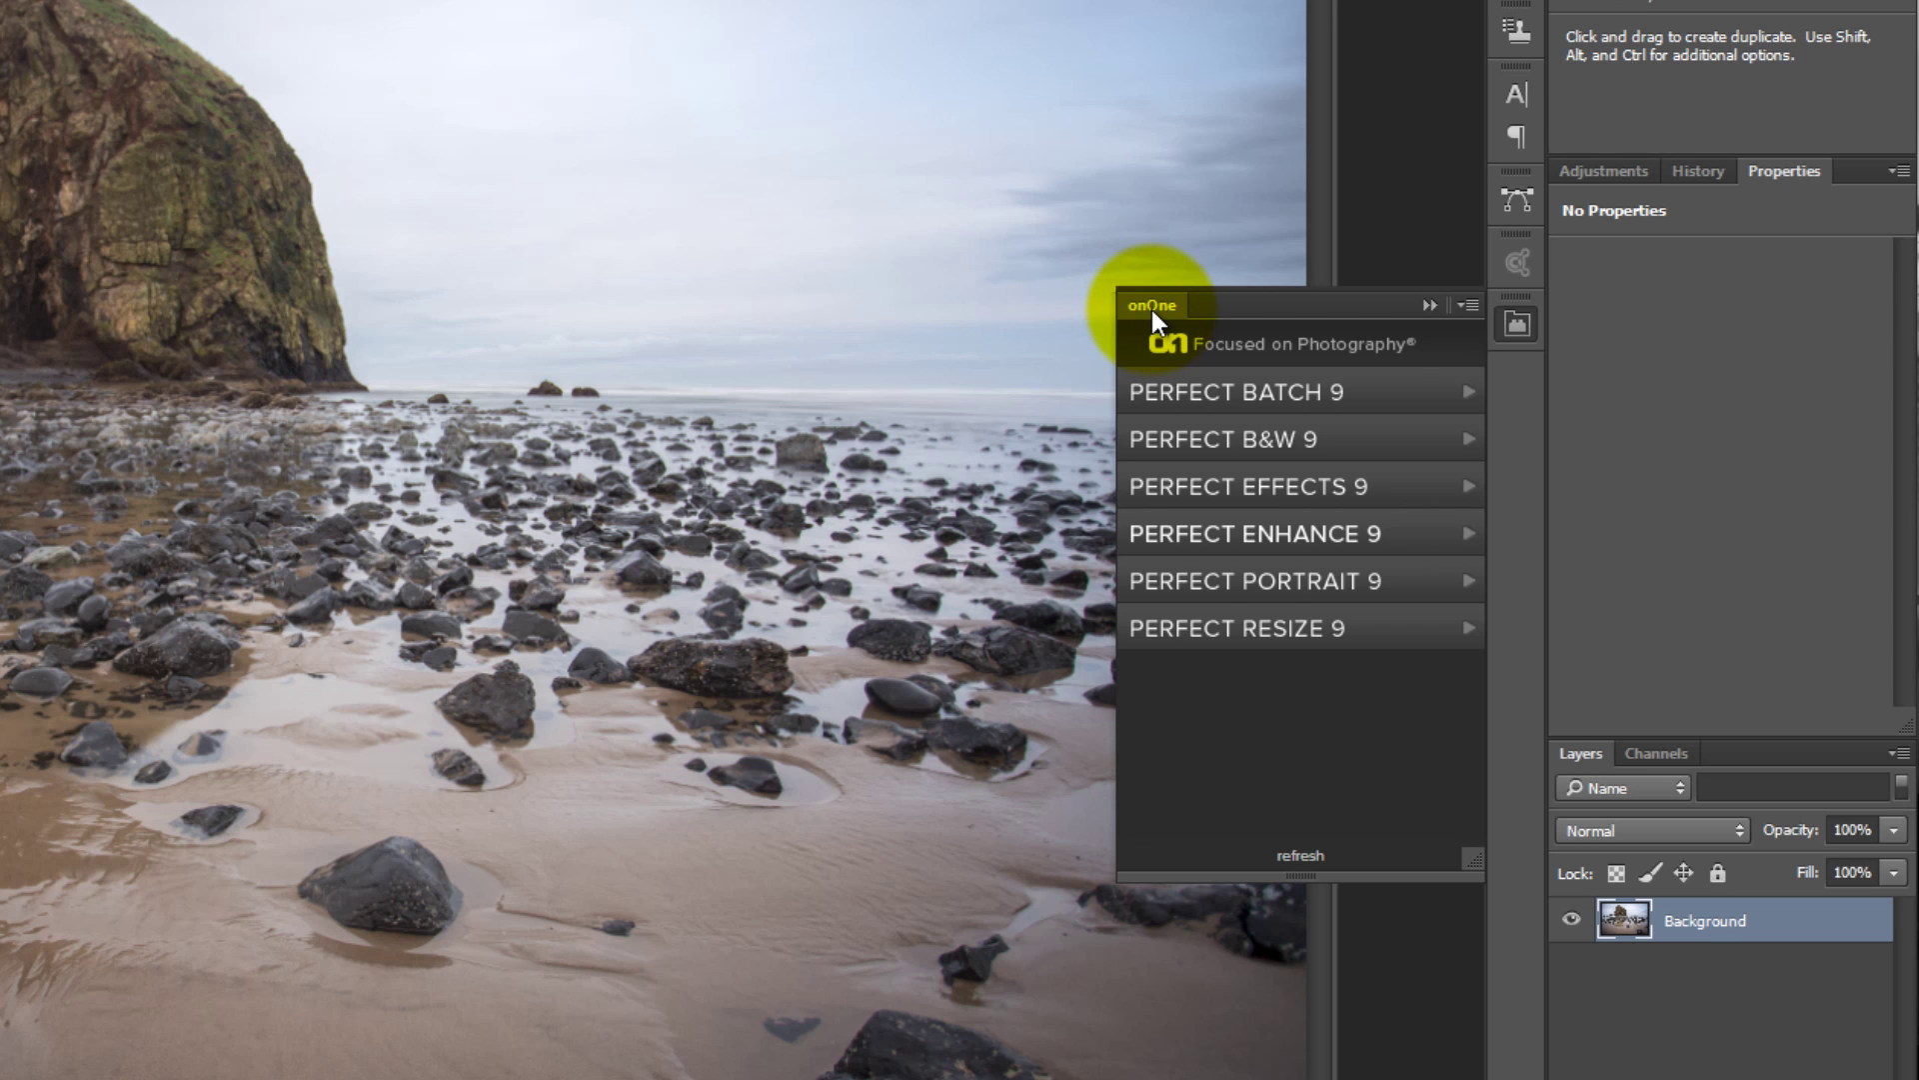
pyautogui.moveTo(1152, 305); pyautogui.dragTo(1829, 178)
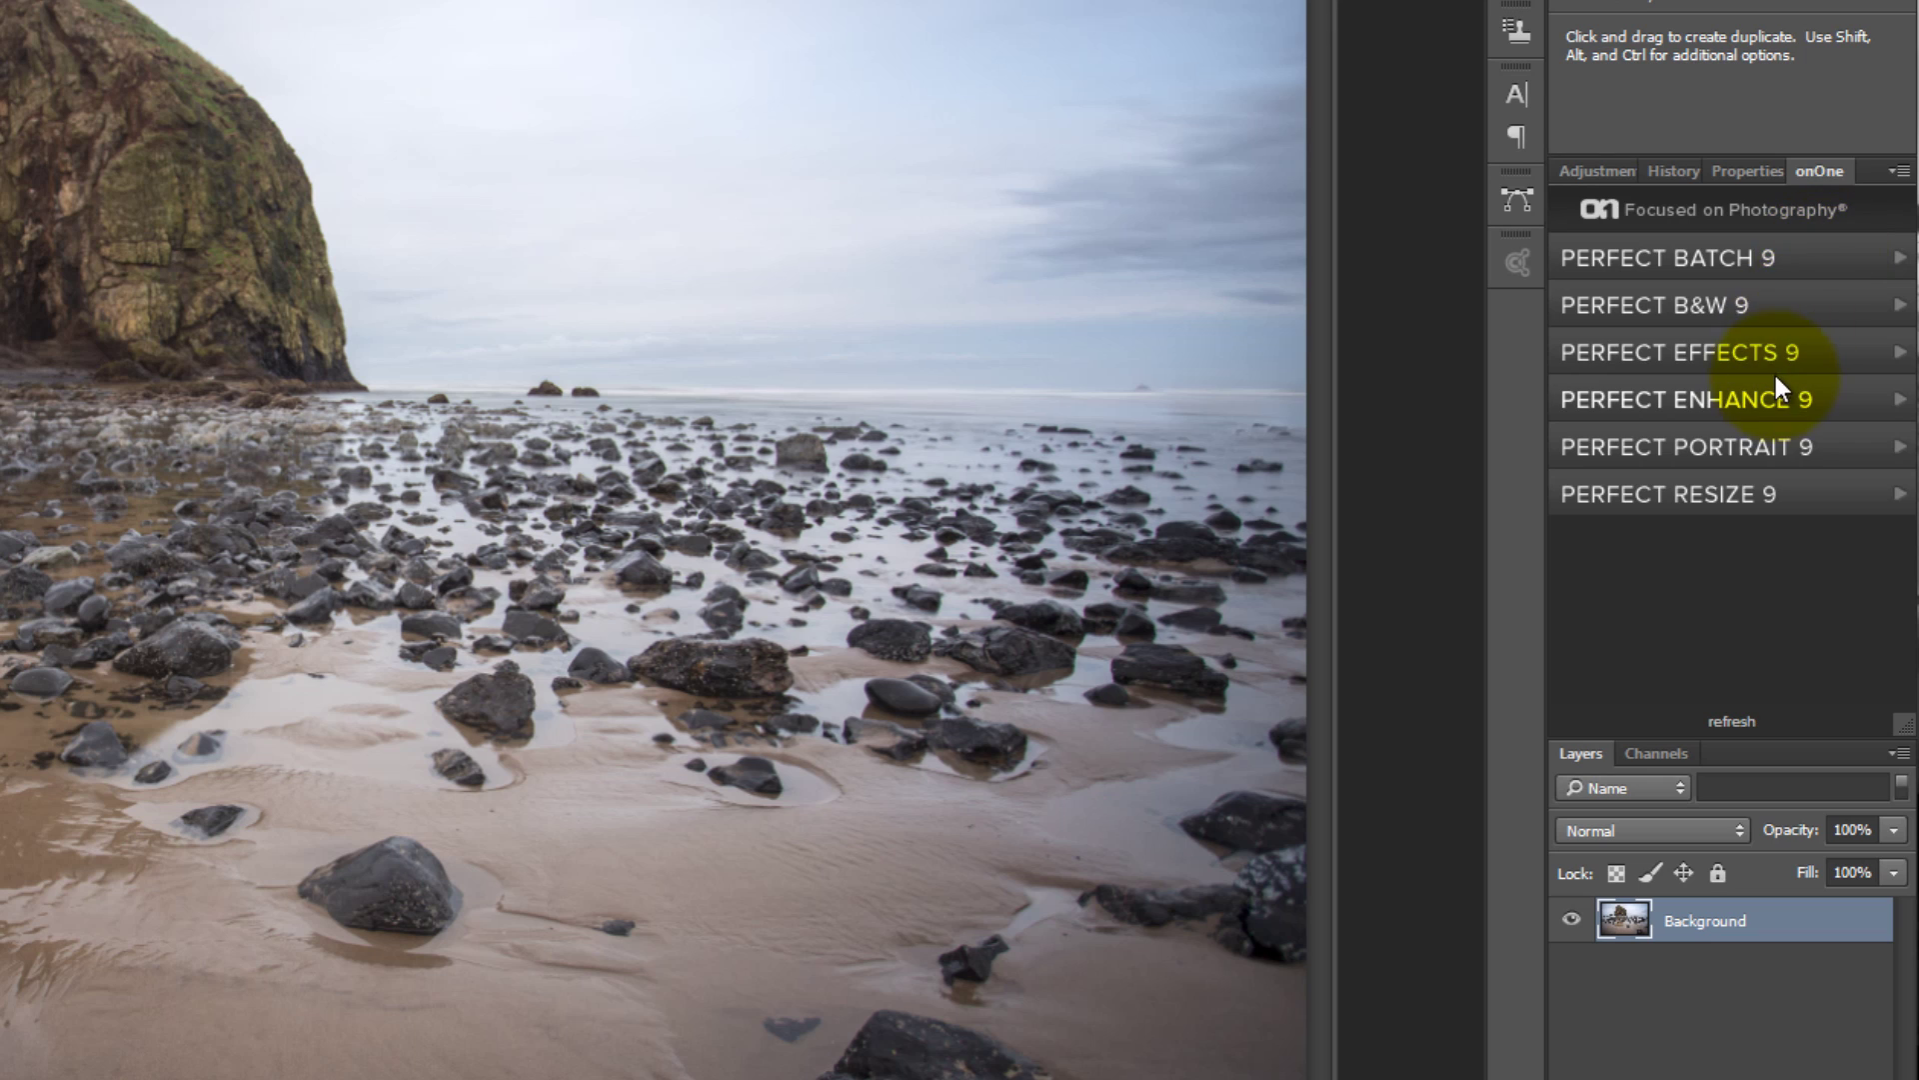
pyautogui.click(1615, 170)
pyautogui.click(1694, 172)
pyautogui.click(1750, 172)
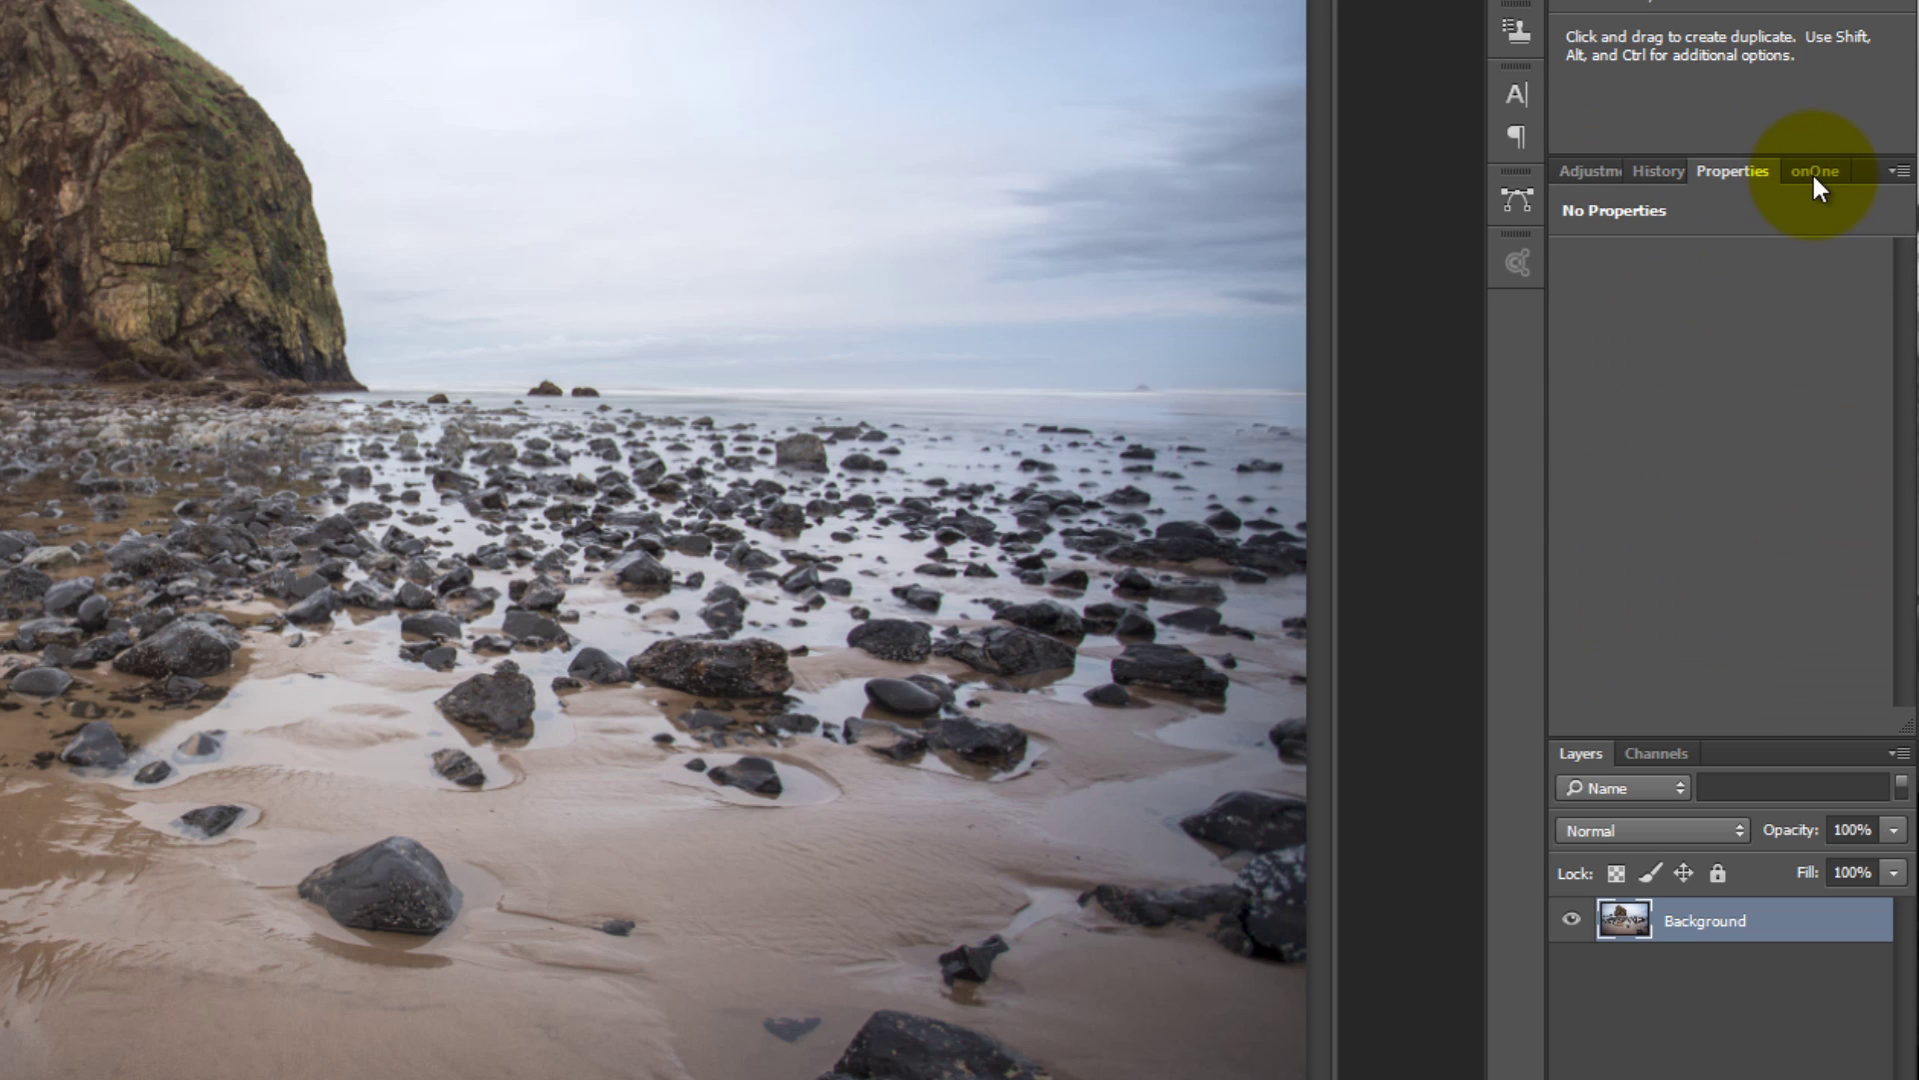
pyautogui.click(1819, 176)
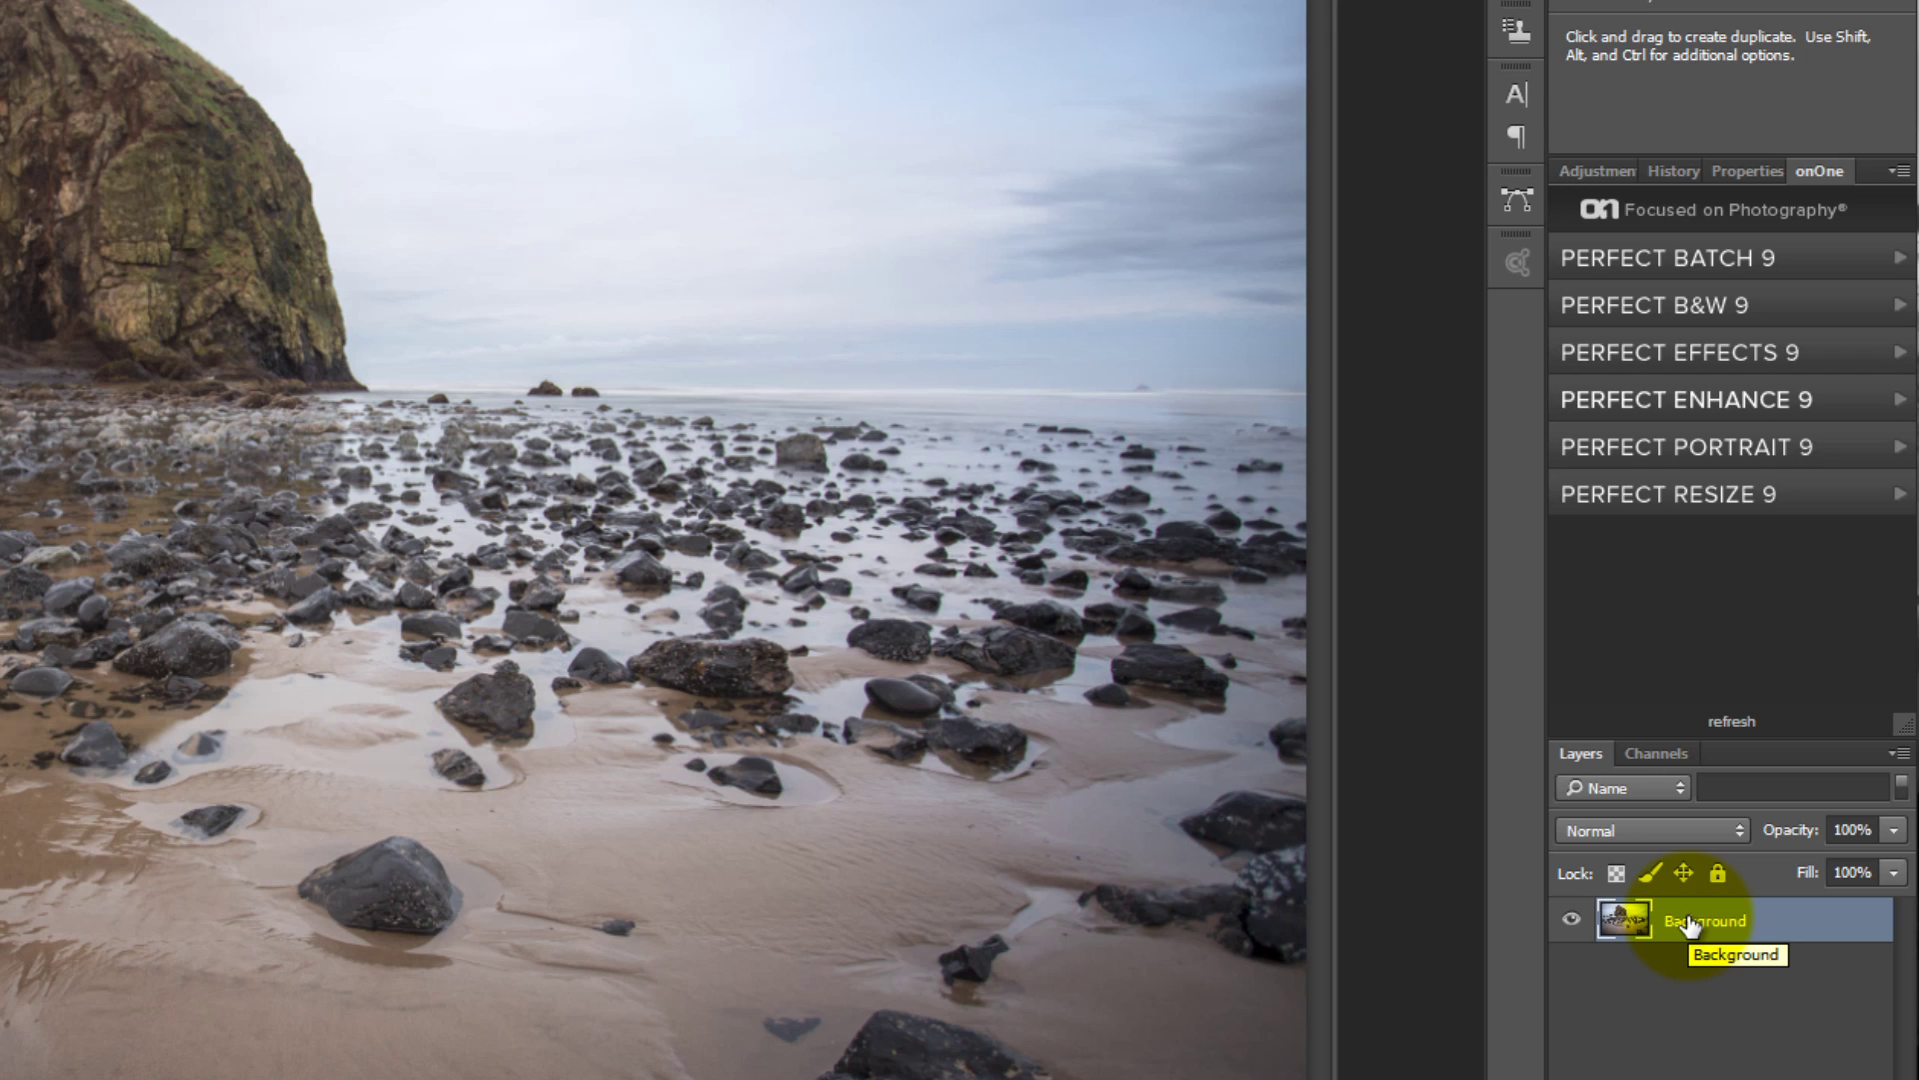
# Send the Background layer to Perfect Effects 9 in Perfect Photo Suite 9
pyautogui.click(1687, 351)
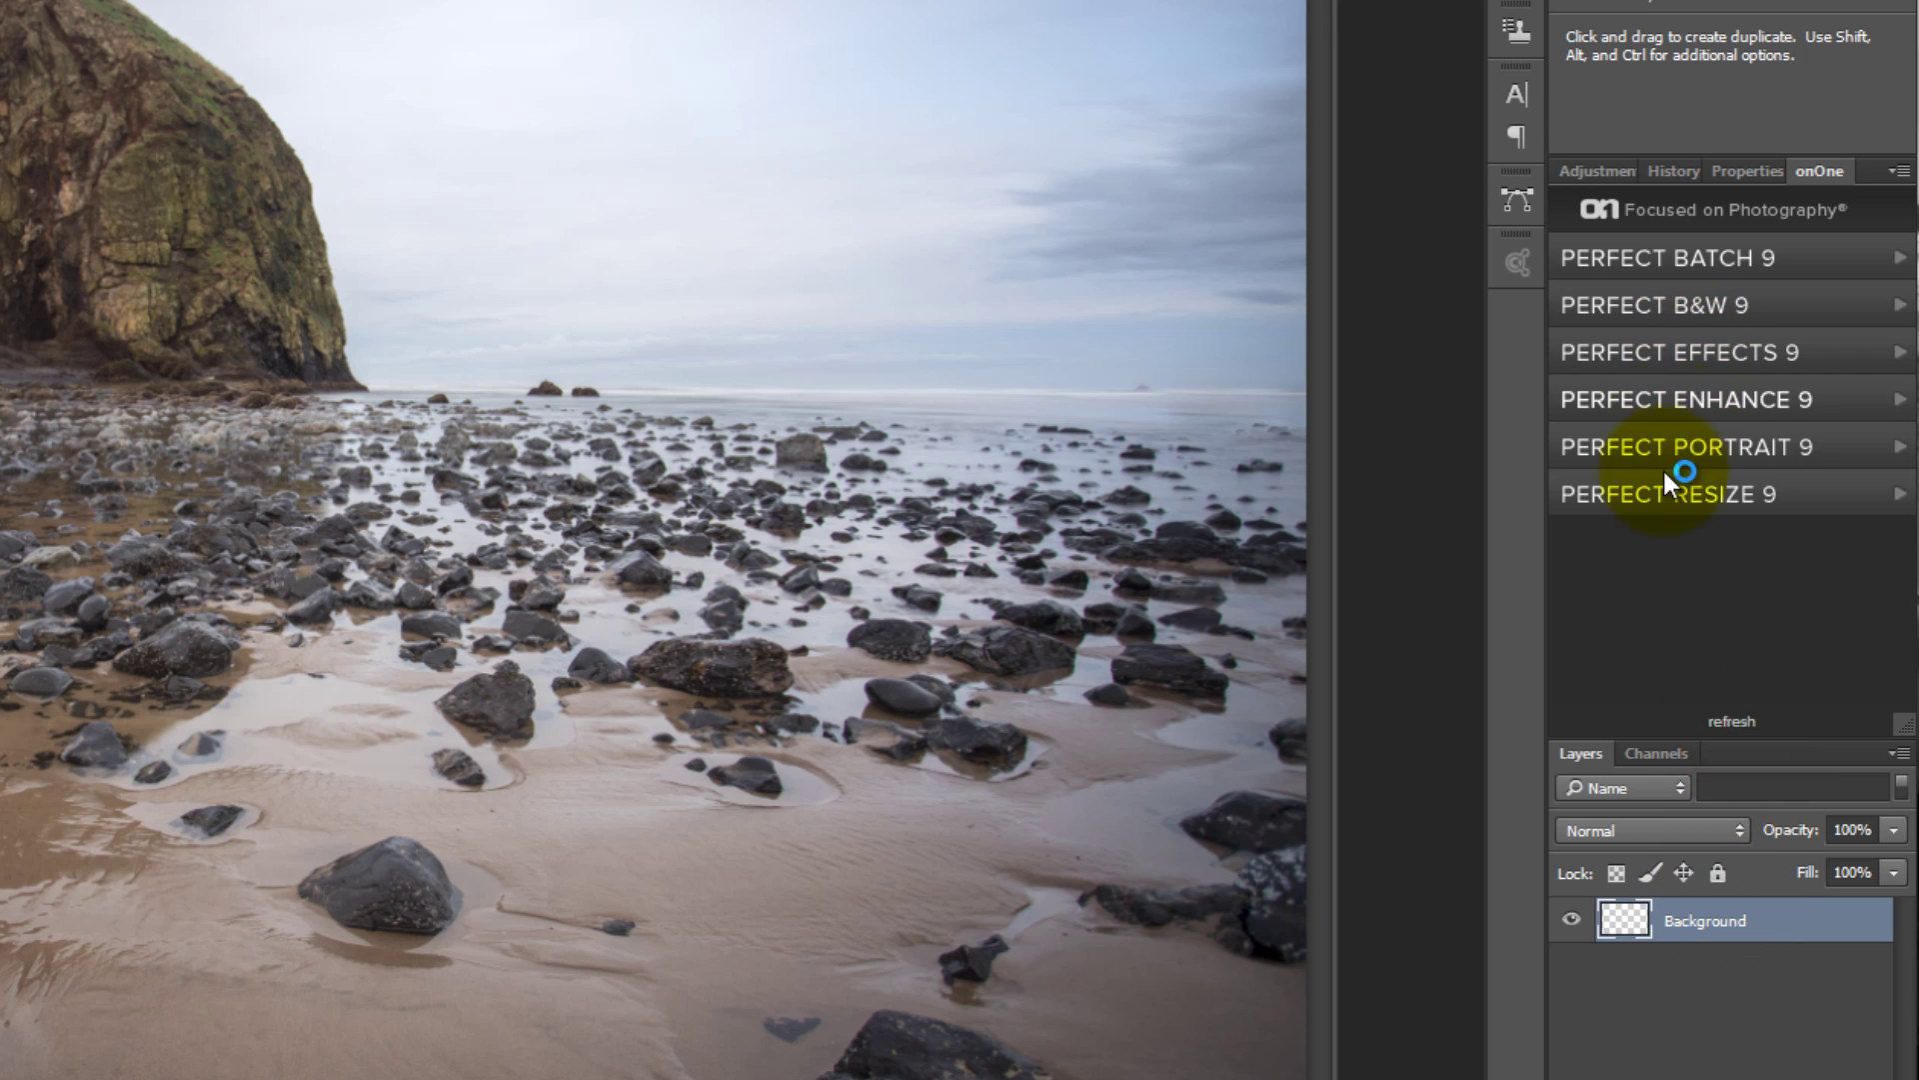
pyautogui.click(1664, 681)
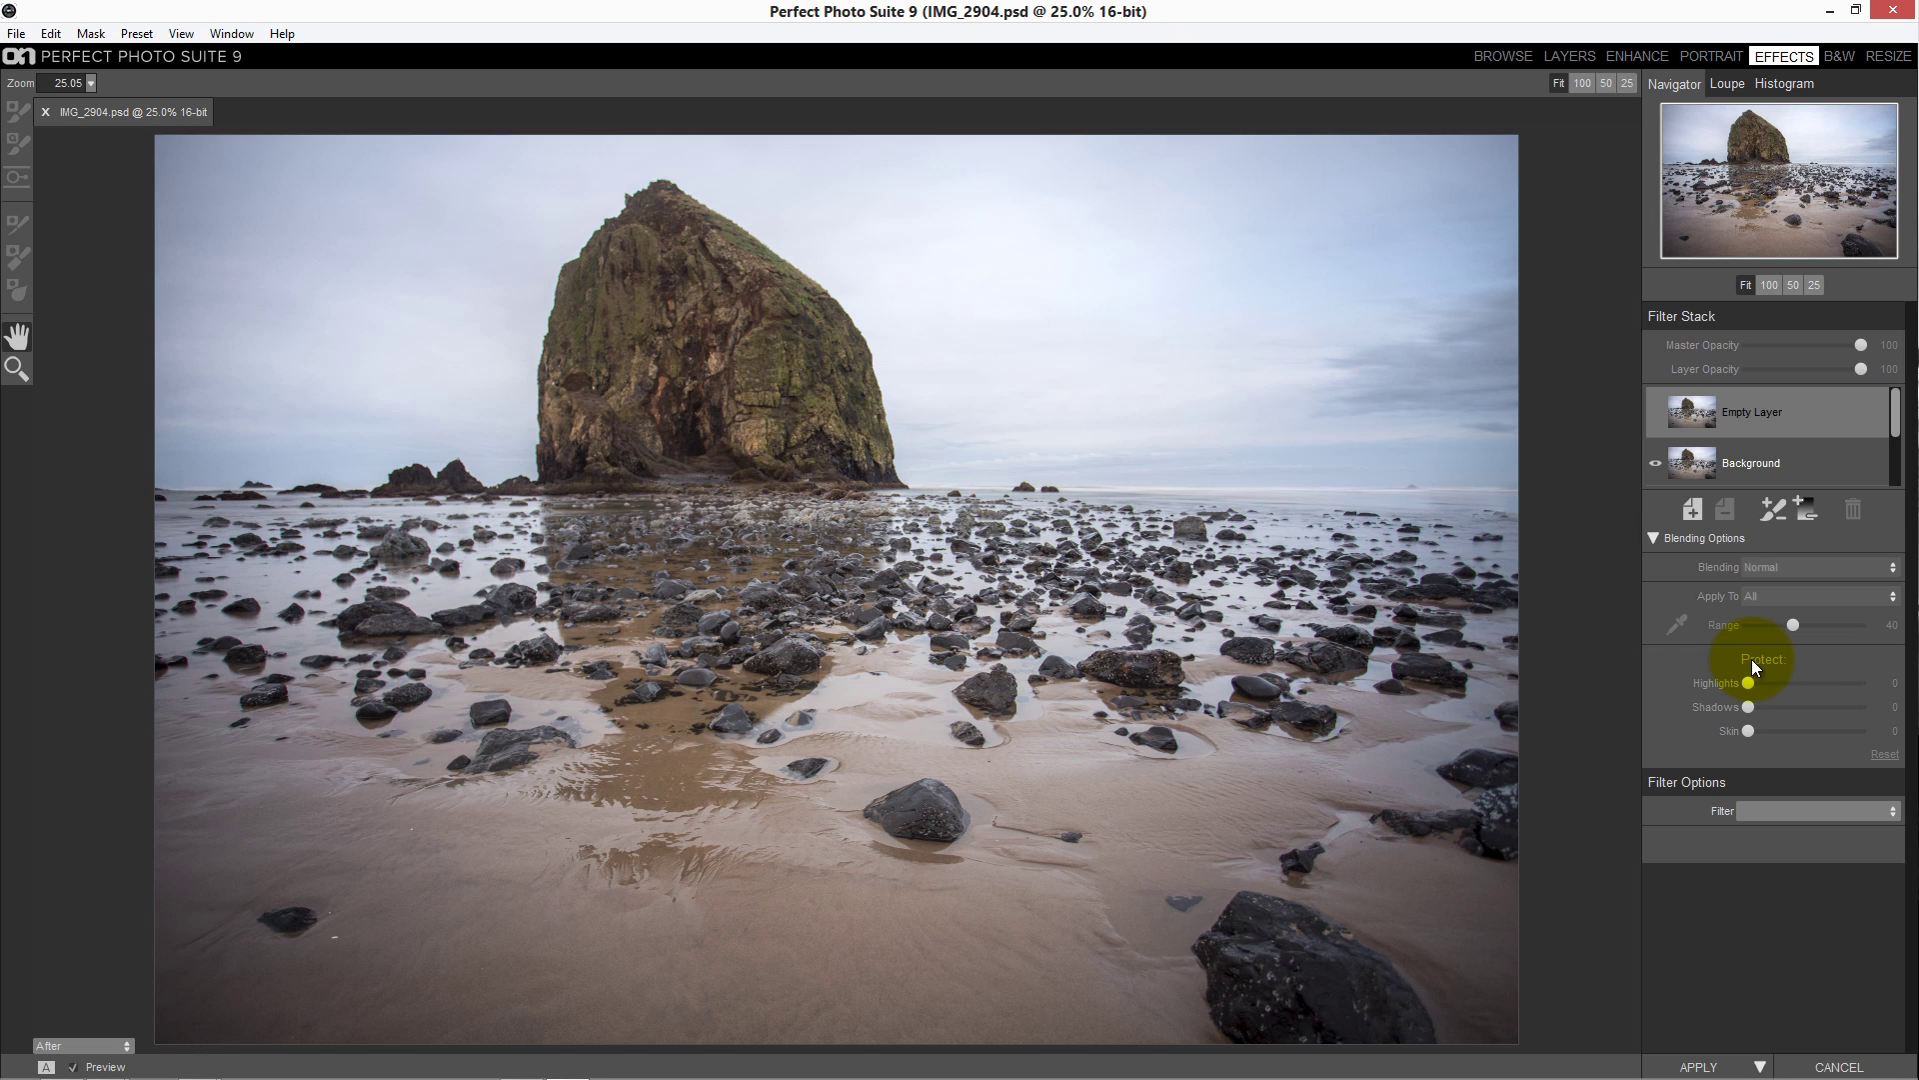
# Show the browser panel with the list of filters, and hide it again
pyautogui.click(232, 34)
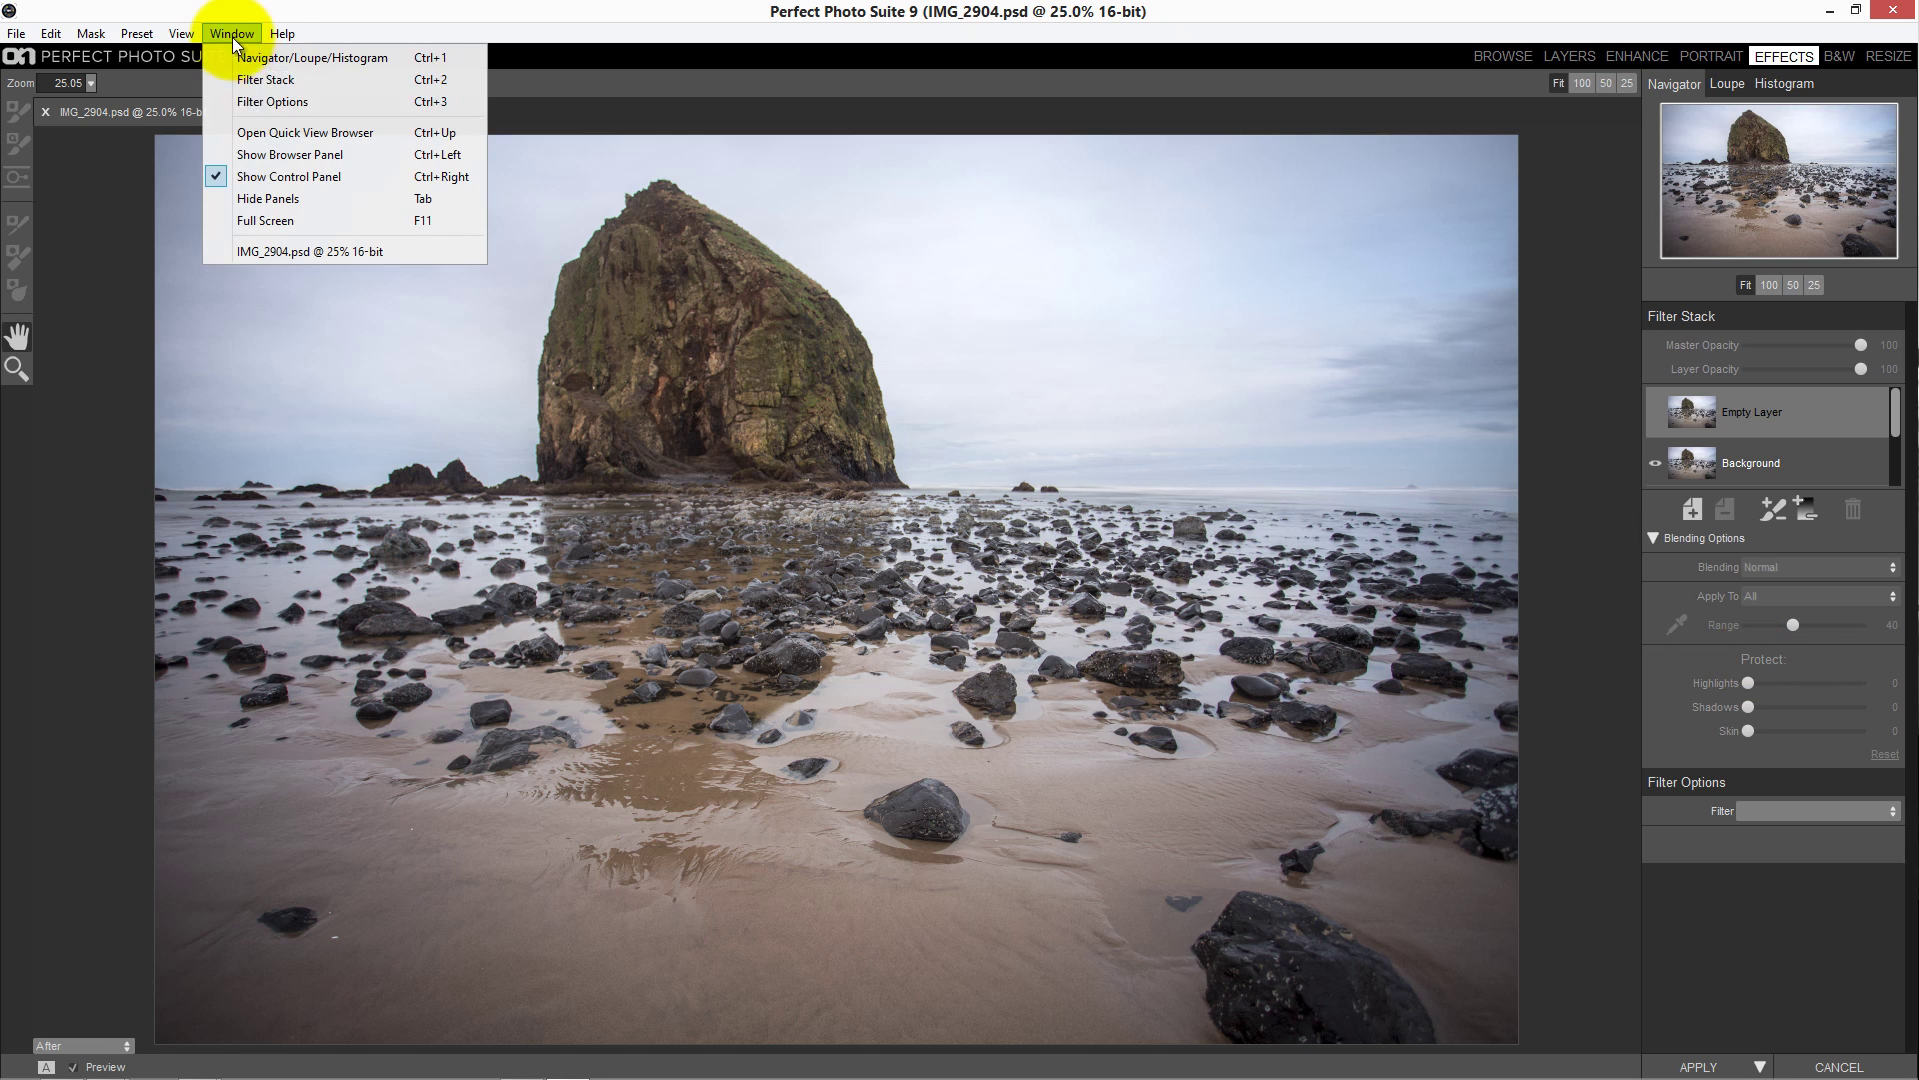
pyautogui.click(258, 154)
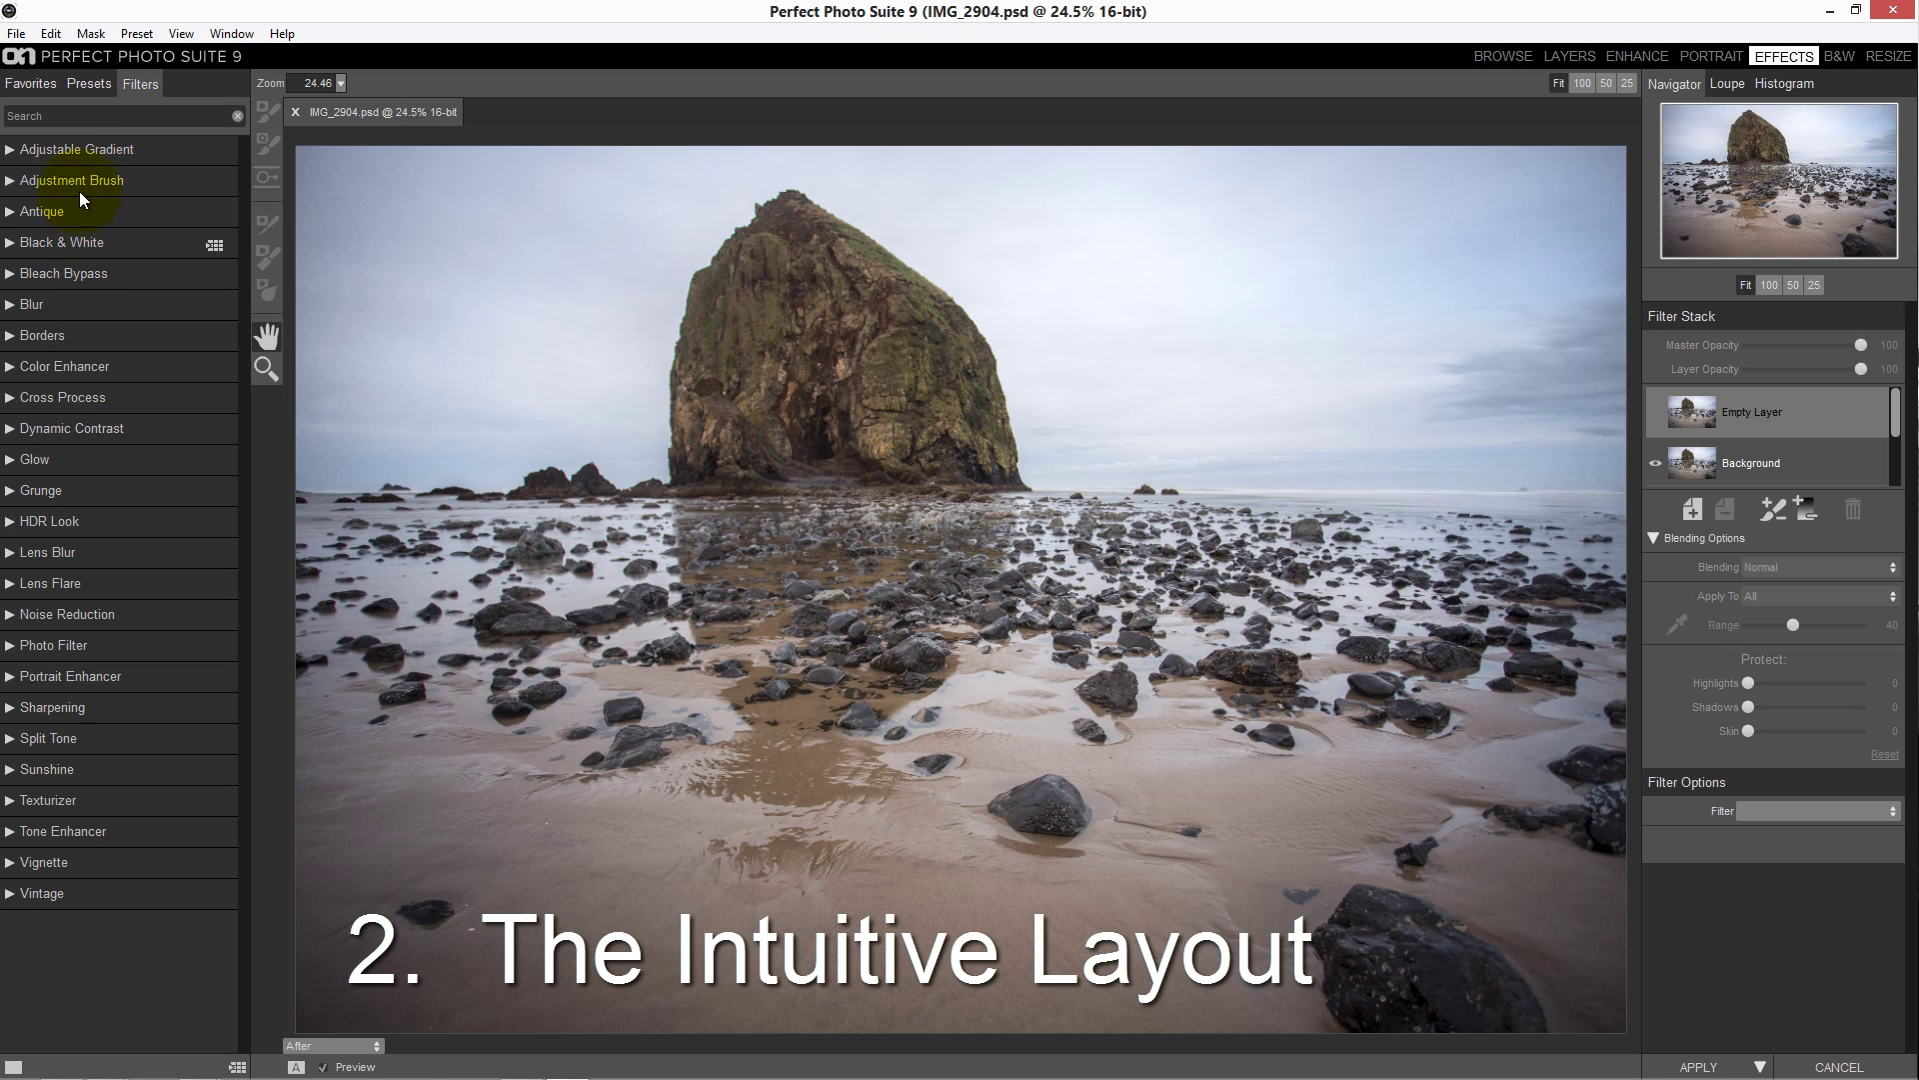
pyautogui.click(234, 37)
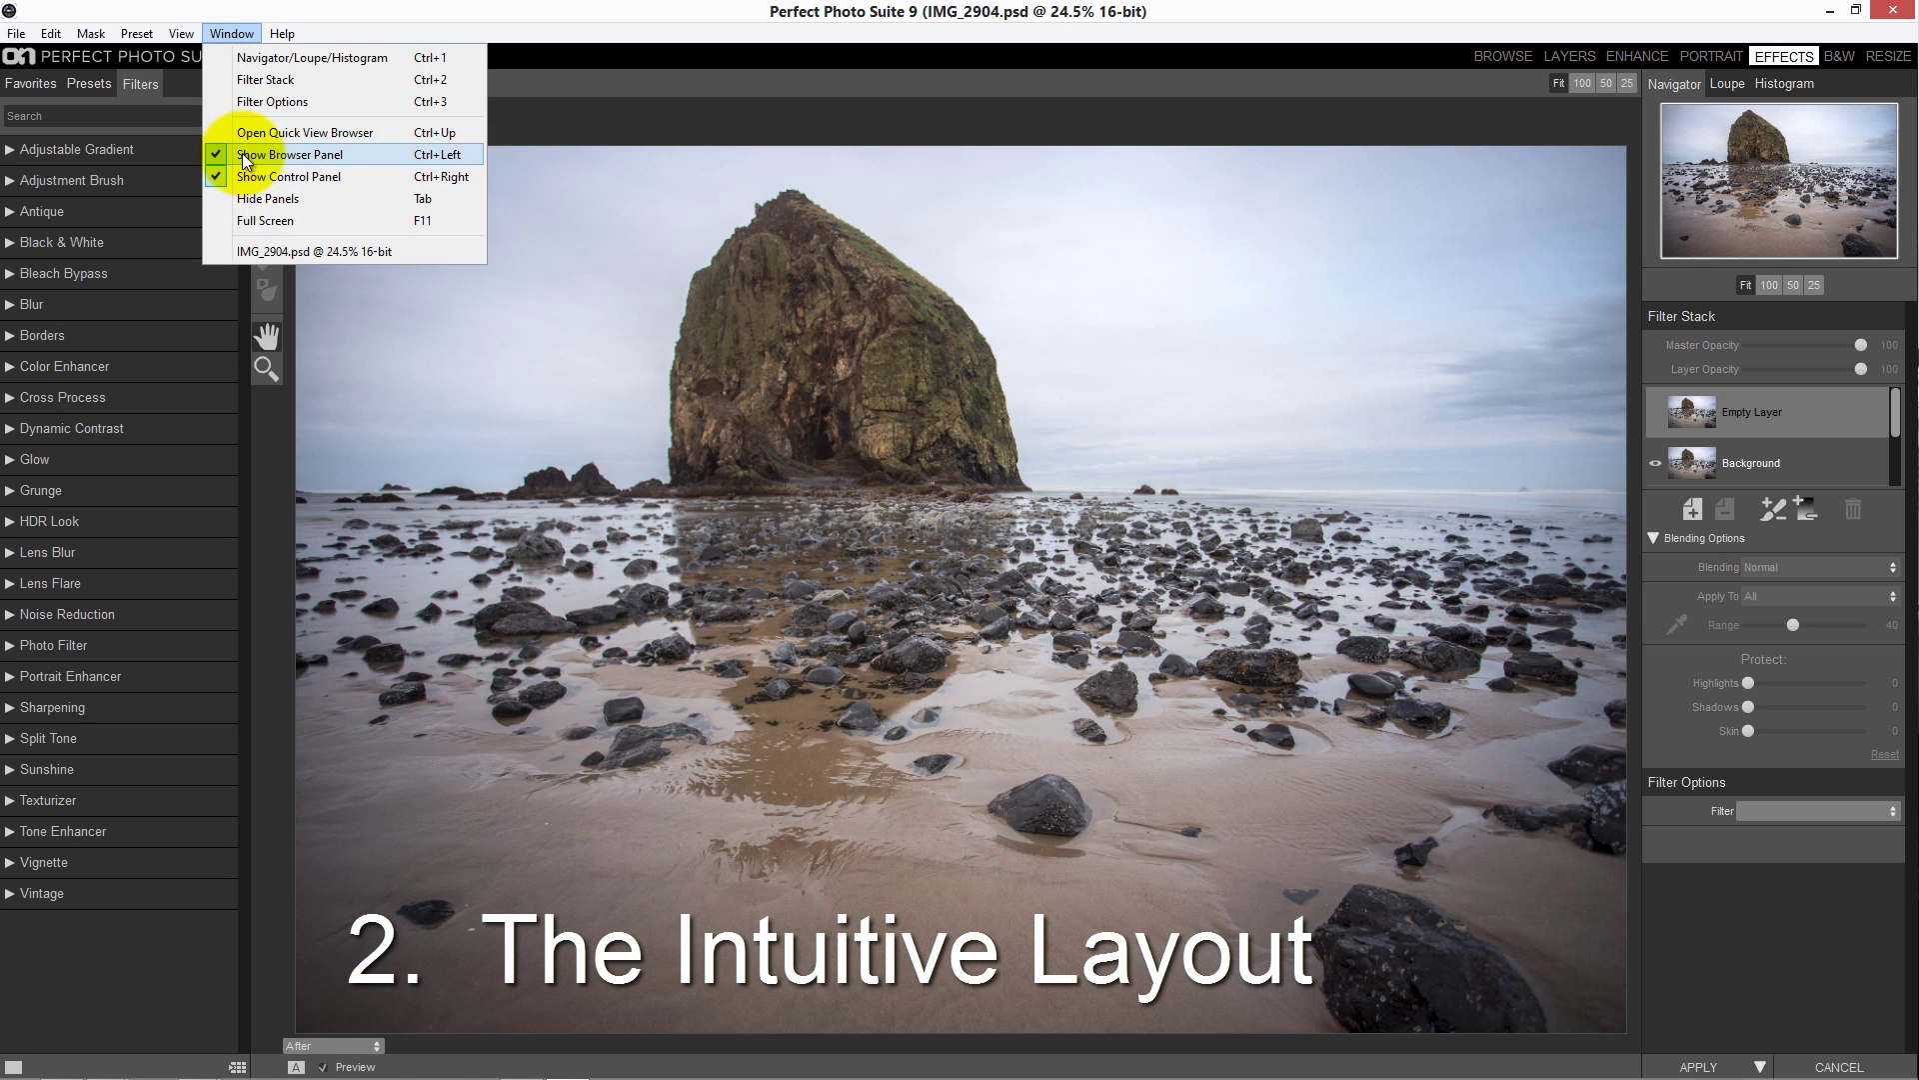
pyautogui.click(245, 157)
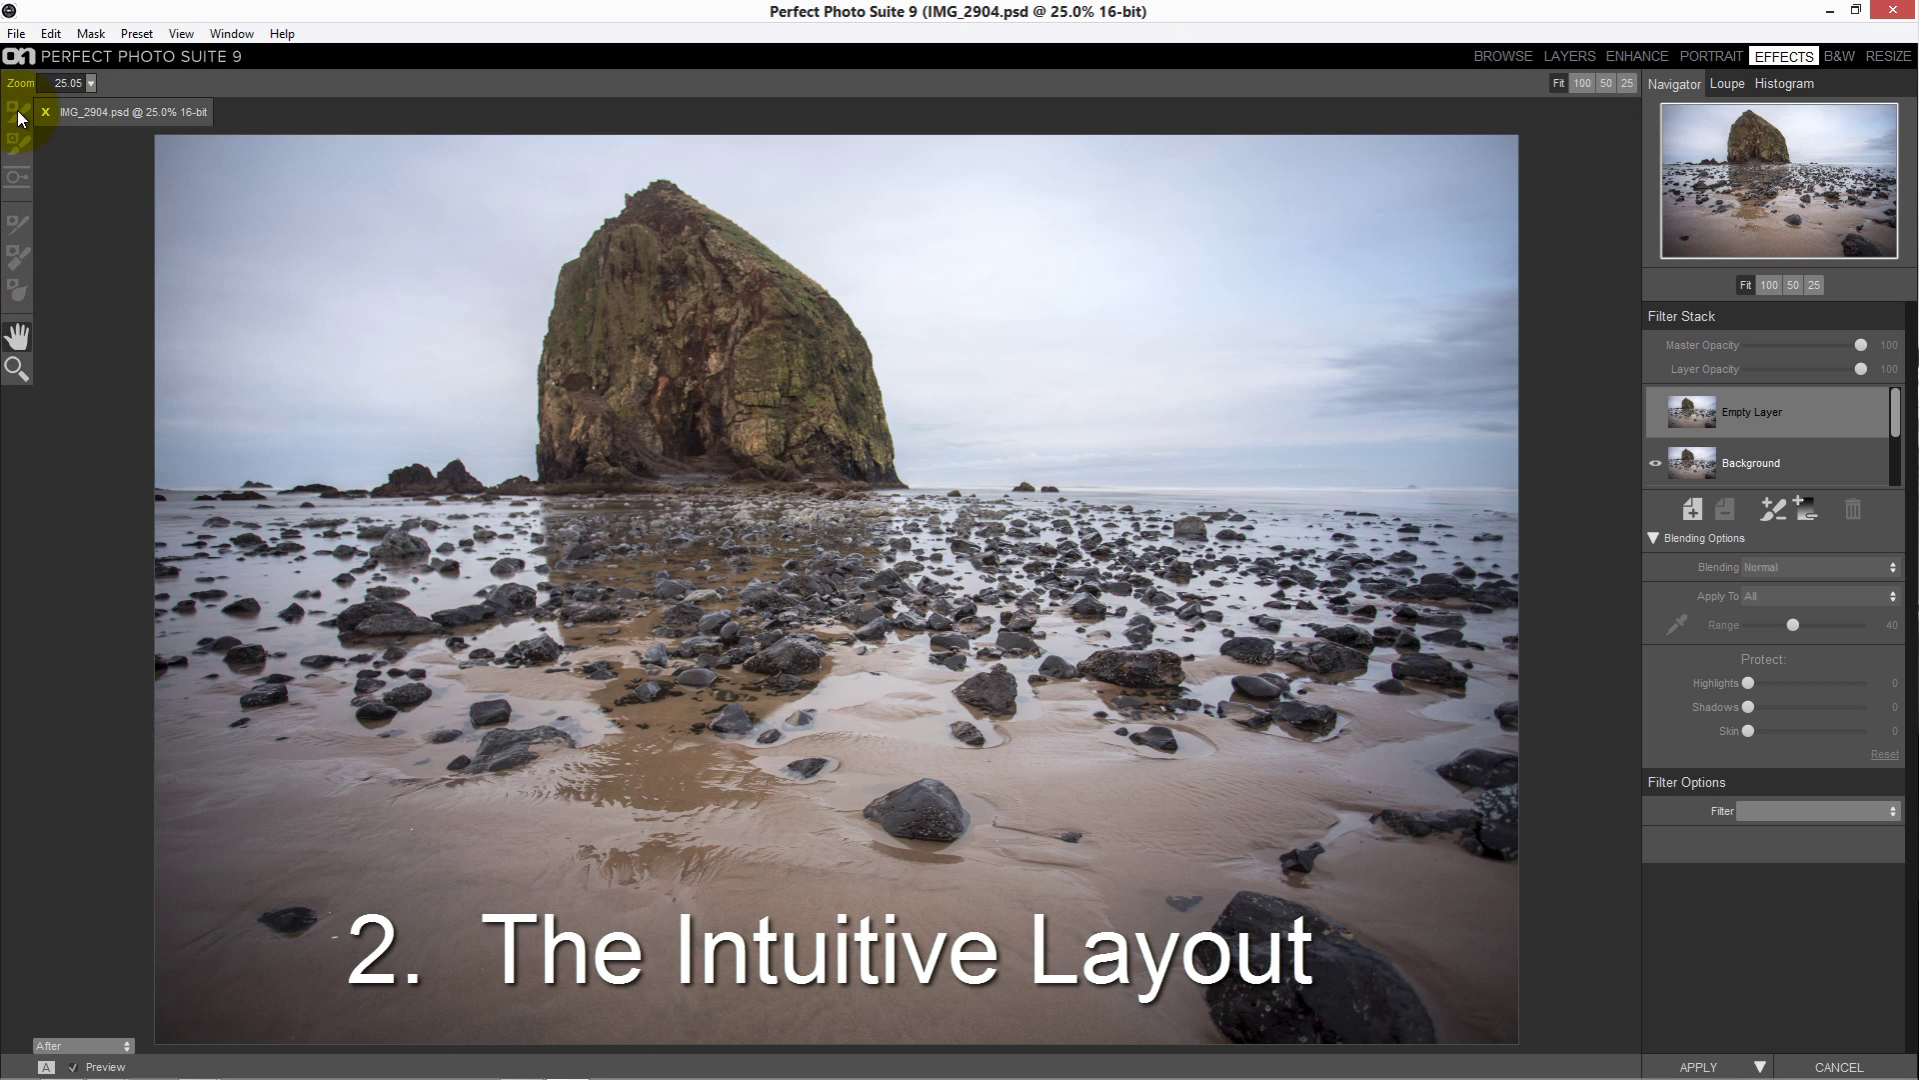
pyautogui.click(21, 338)
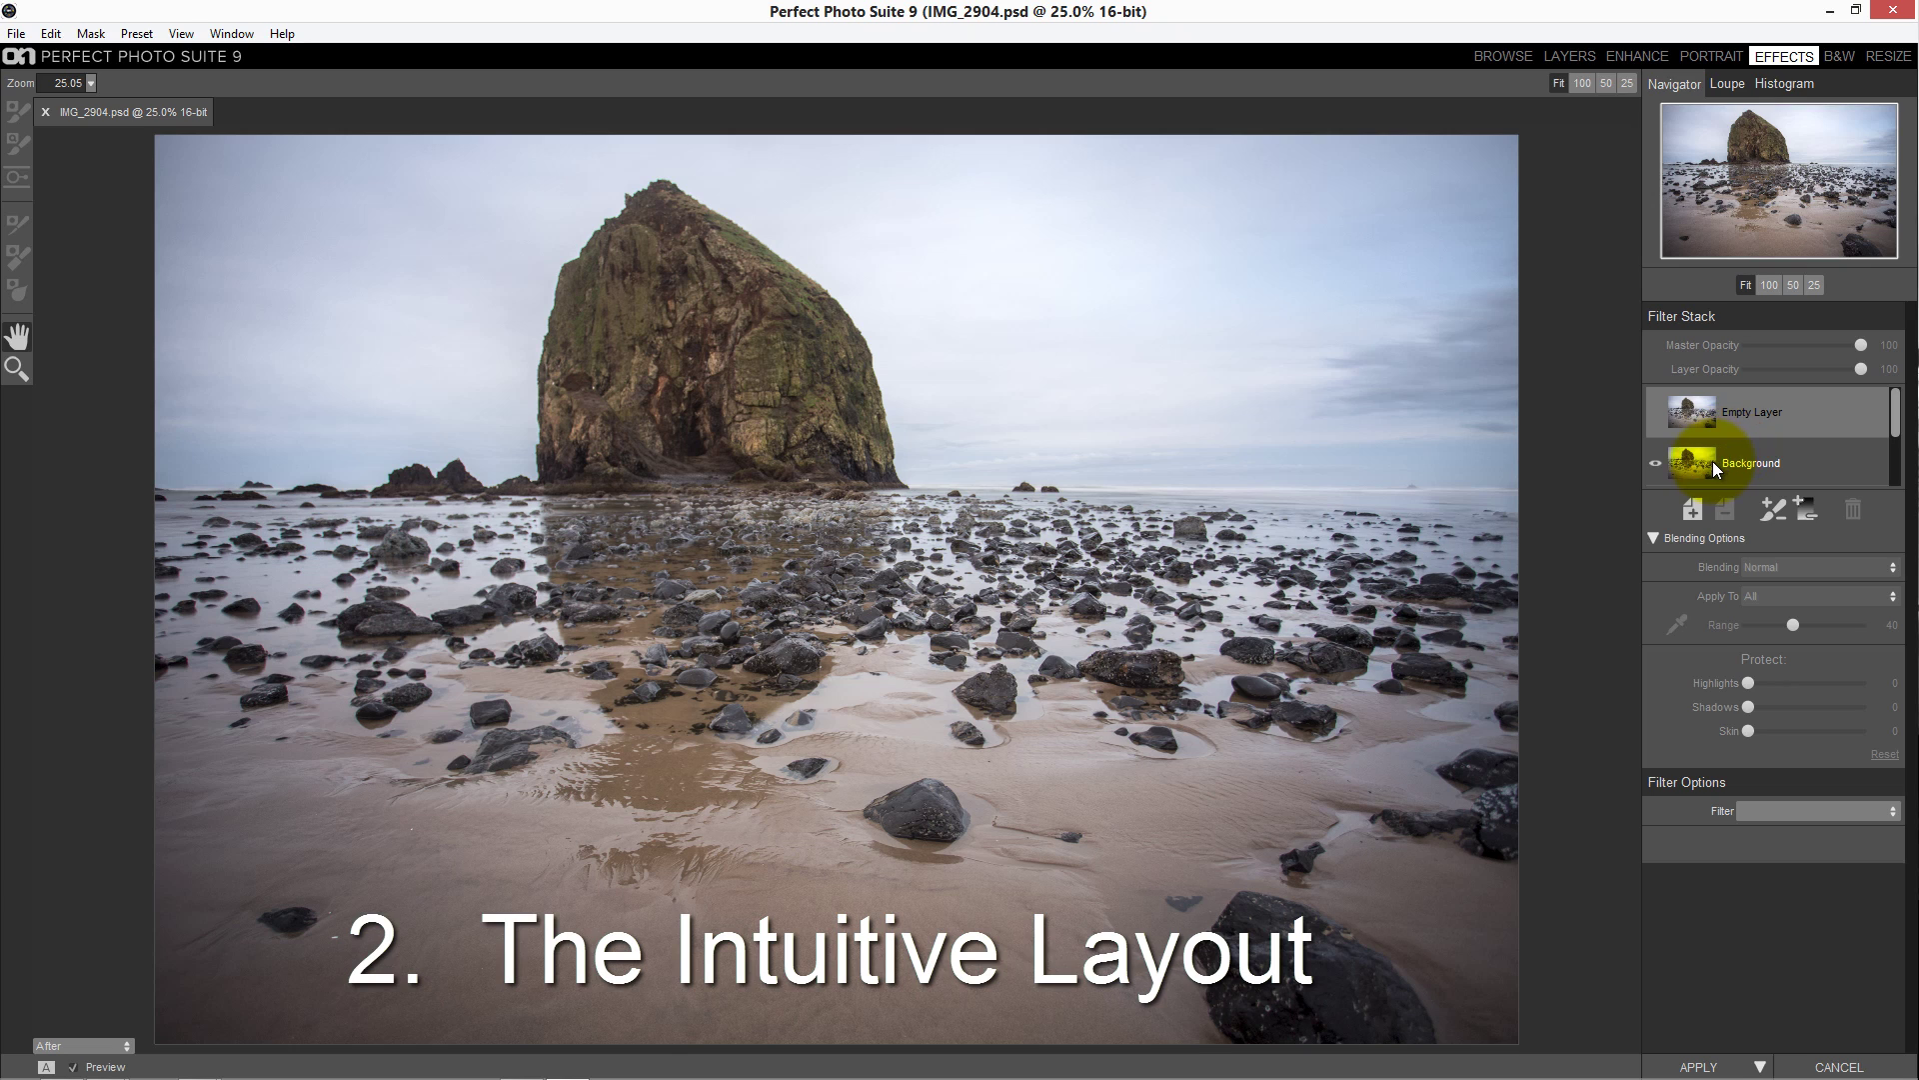
pyautogui.scroll(-1, 1713, 455)
pyautogui.scroll(1, 1773, 423)
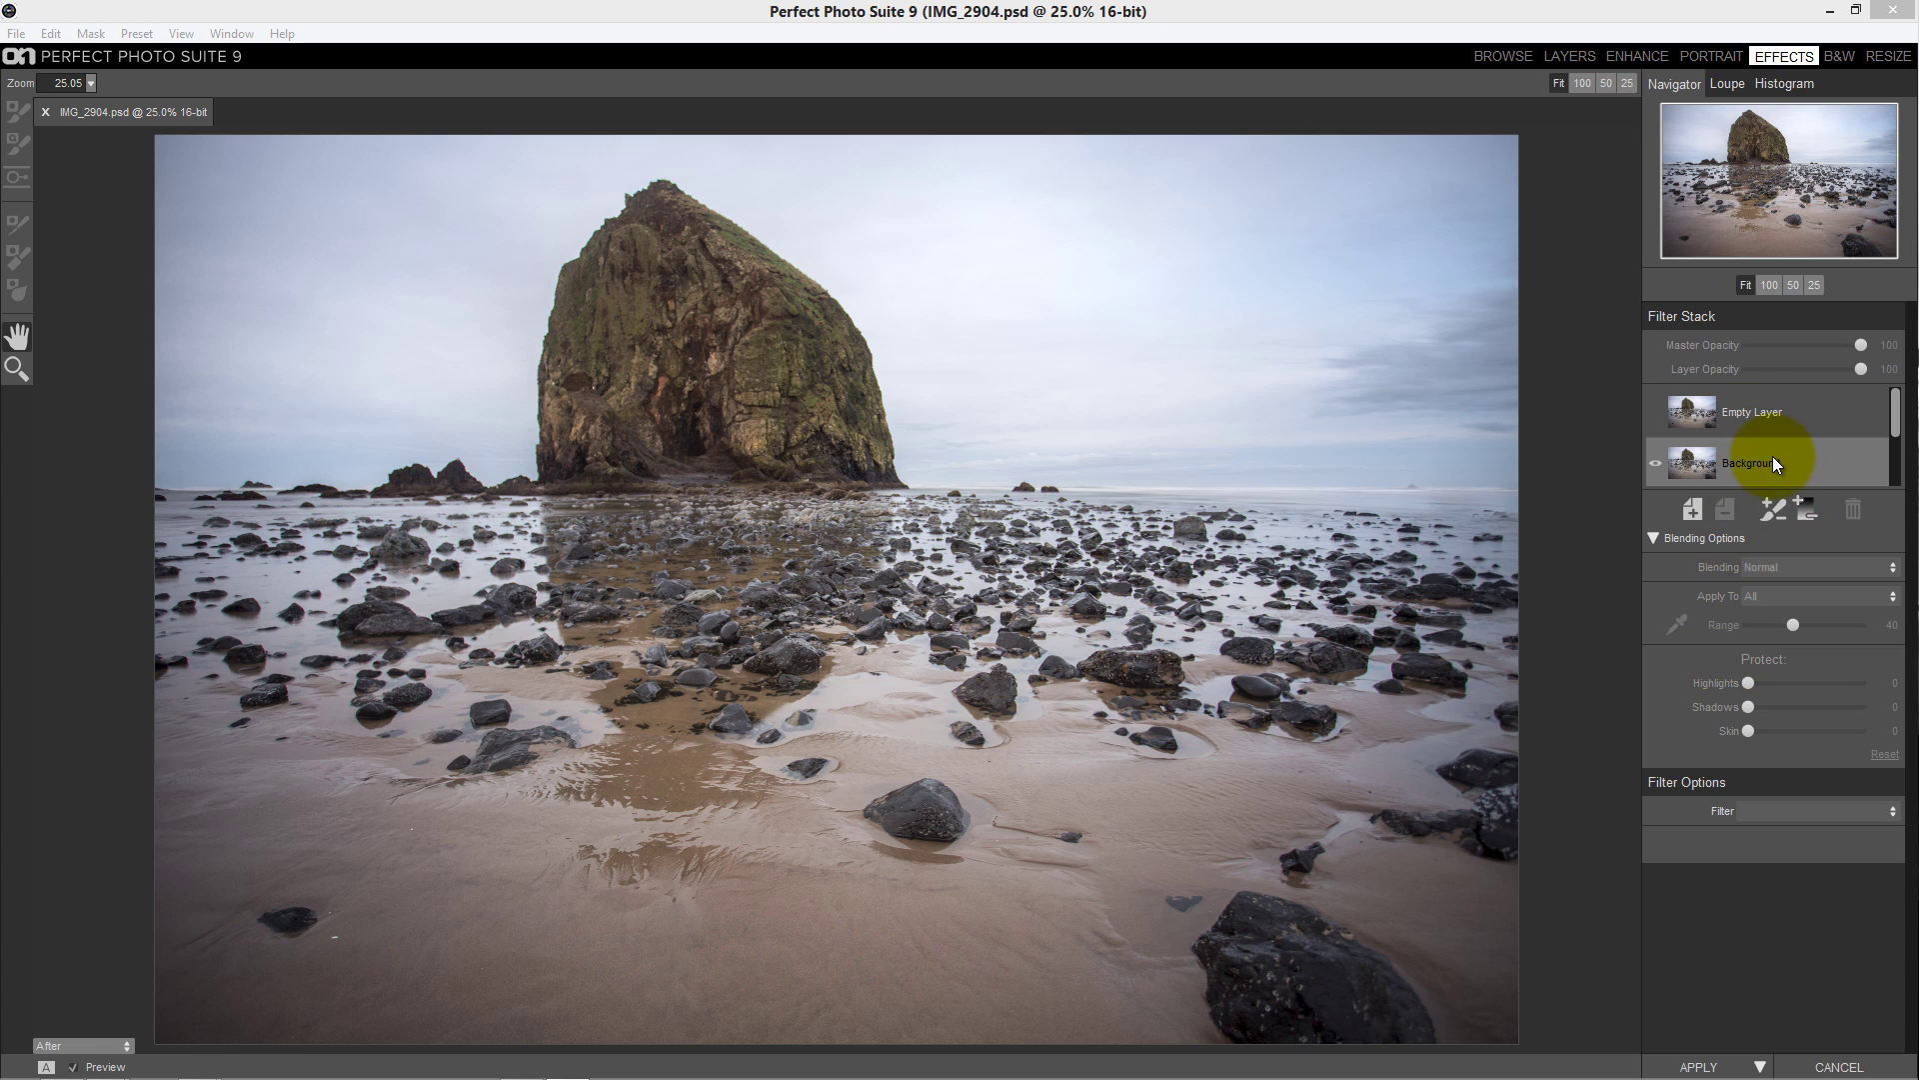
# Apply the Tone Enhancer filter to the empty layer above Background in the filter stack
pyautogui.click(1791, 807)
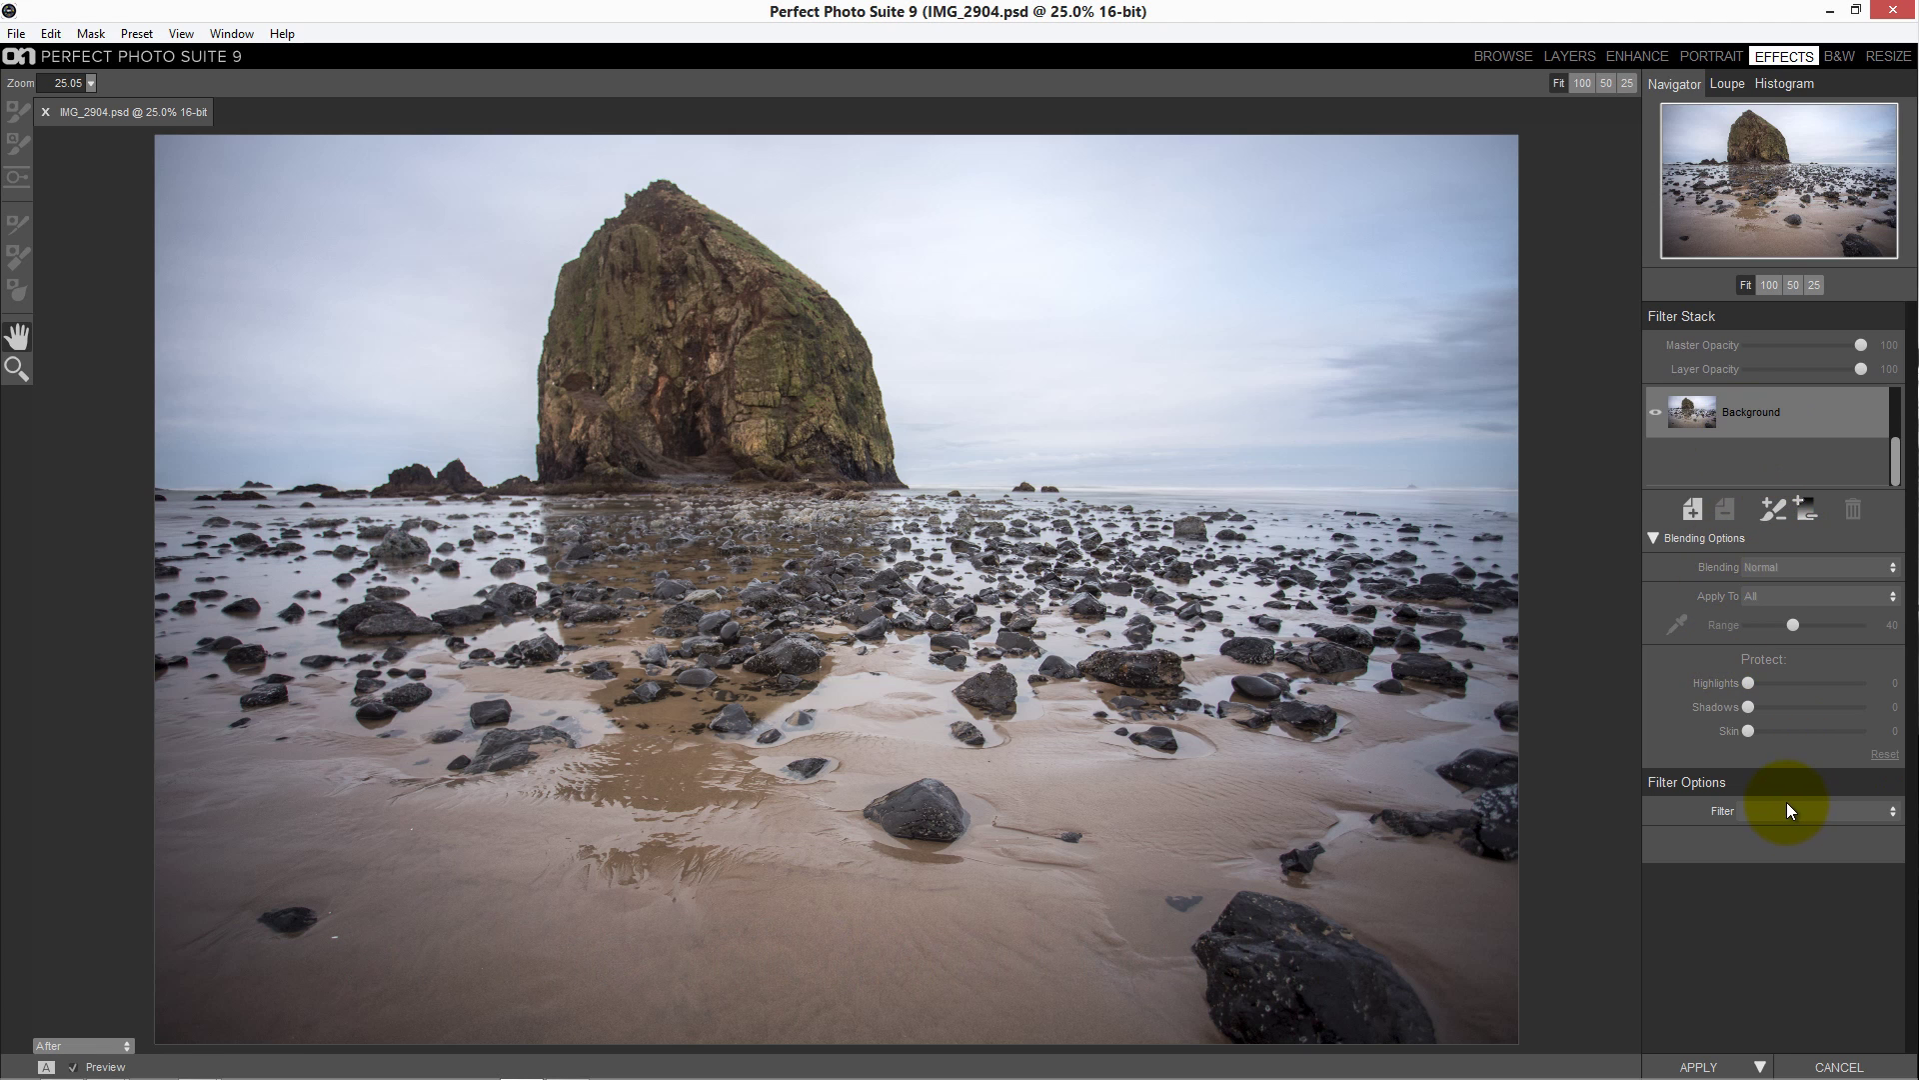
pyautogui.click(1772, 430)
pyautogui.click(1773, 814)
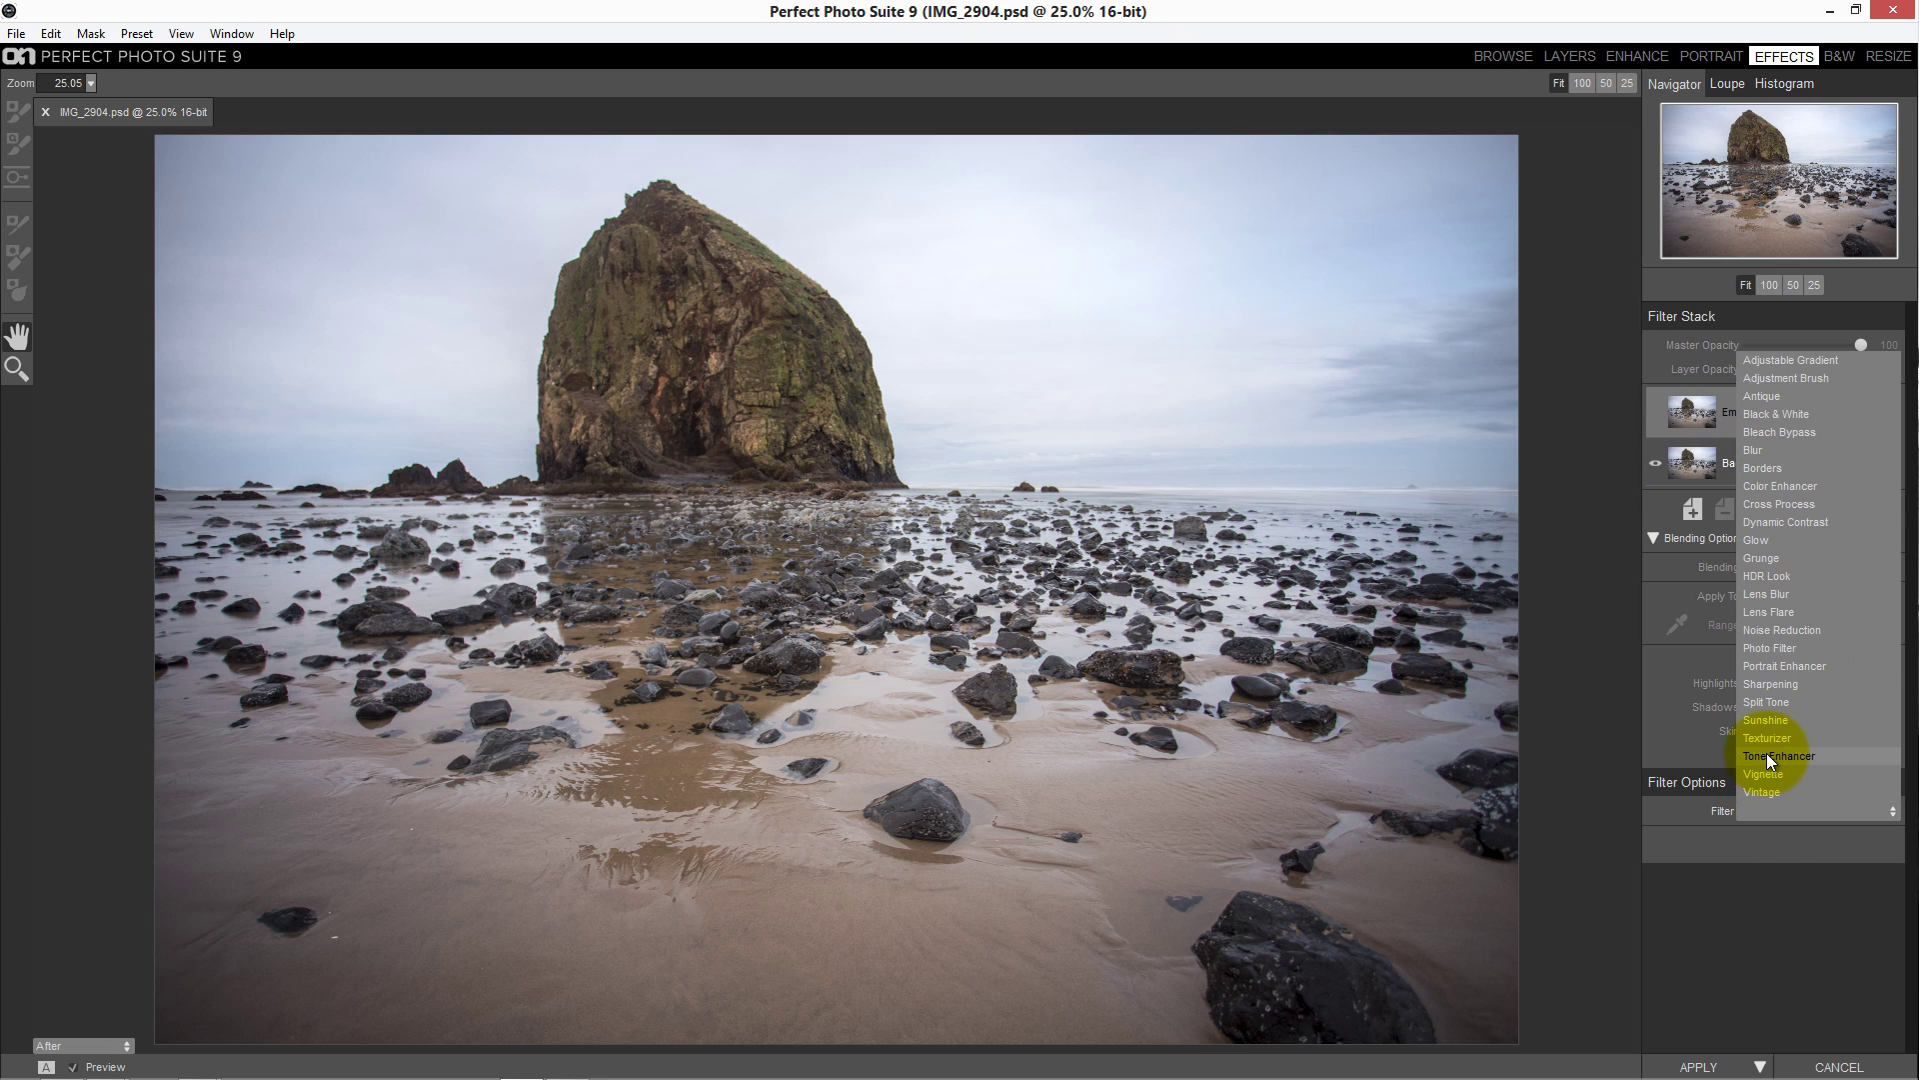
pyautogui.click(1767, 751)
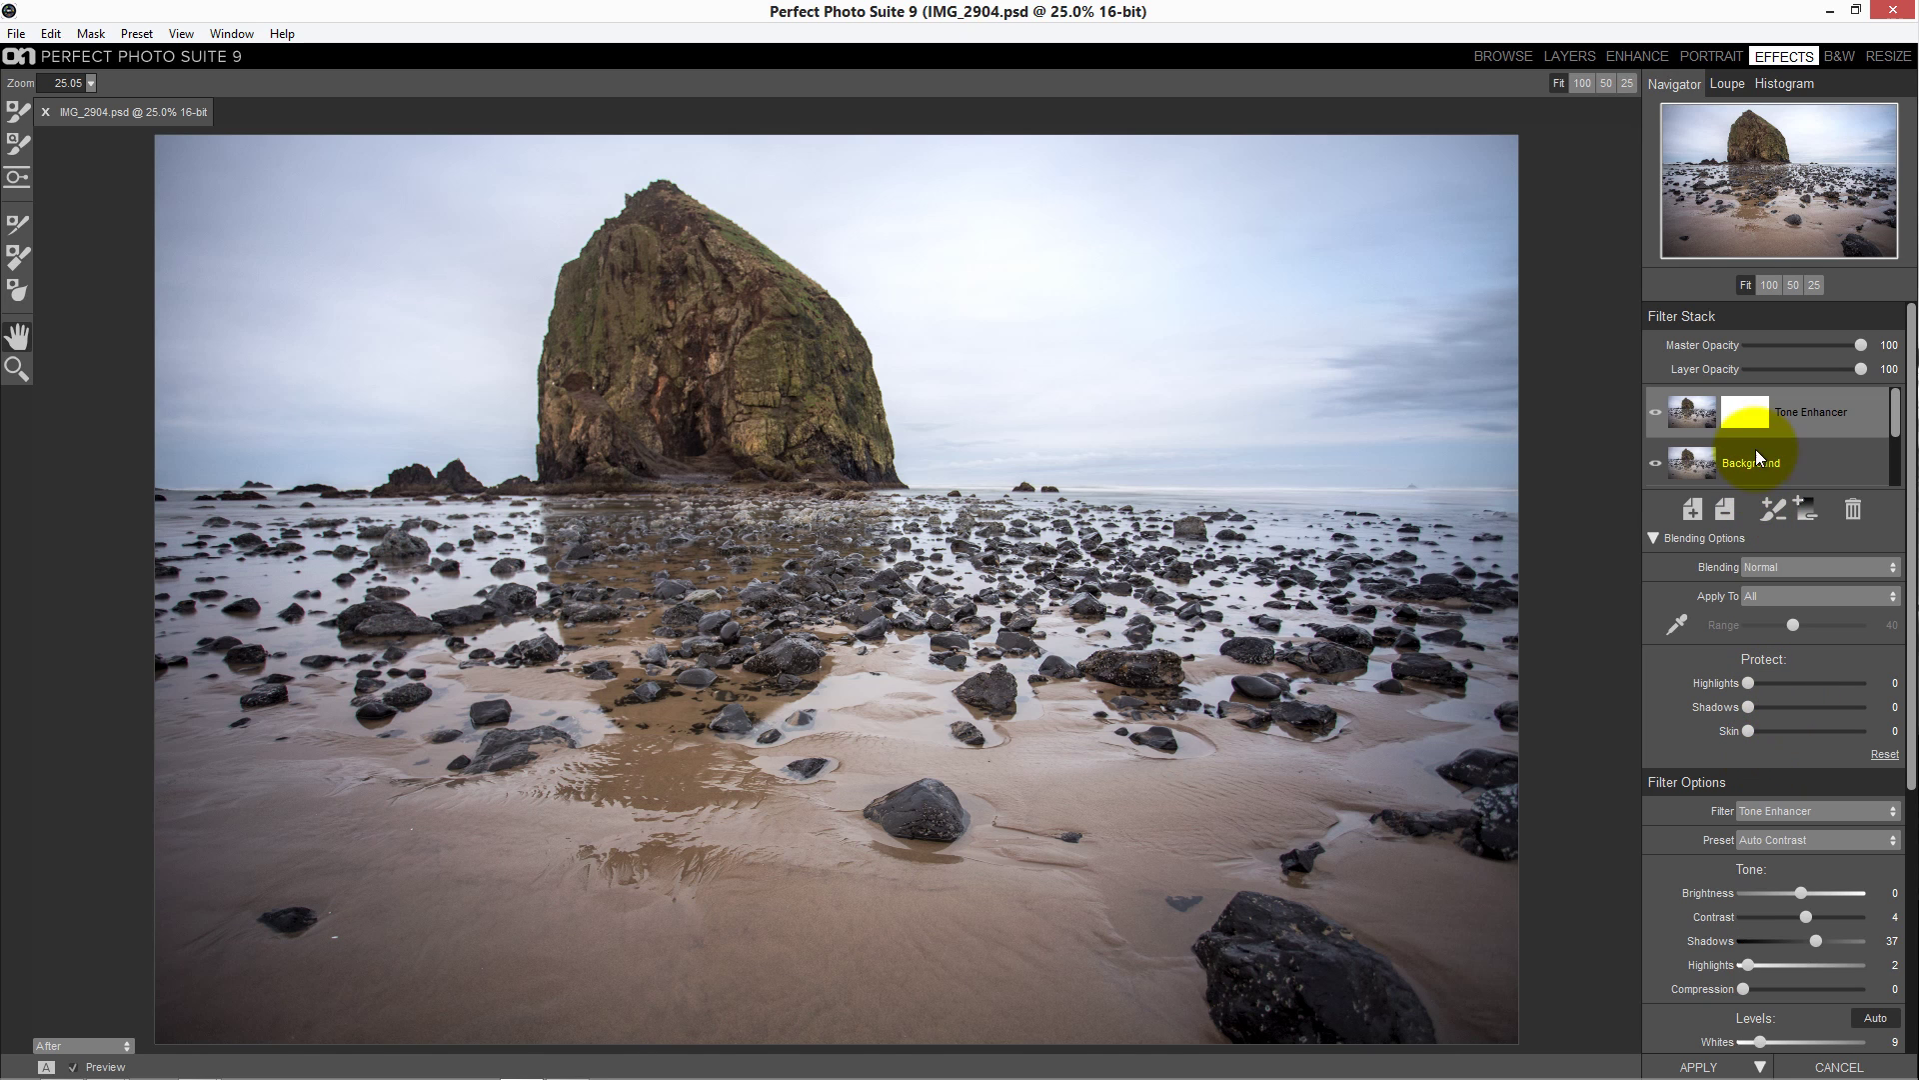
# Set the Tone Enhancer's brightness to -42, contrast to -90 and shadows to 0
pyautogui.moveTo(1770, 892); pyautogui.dragTo(1749, 939)
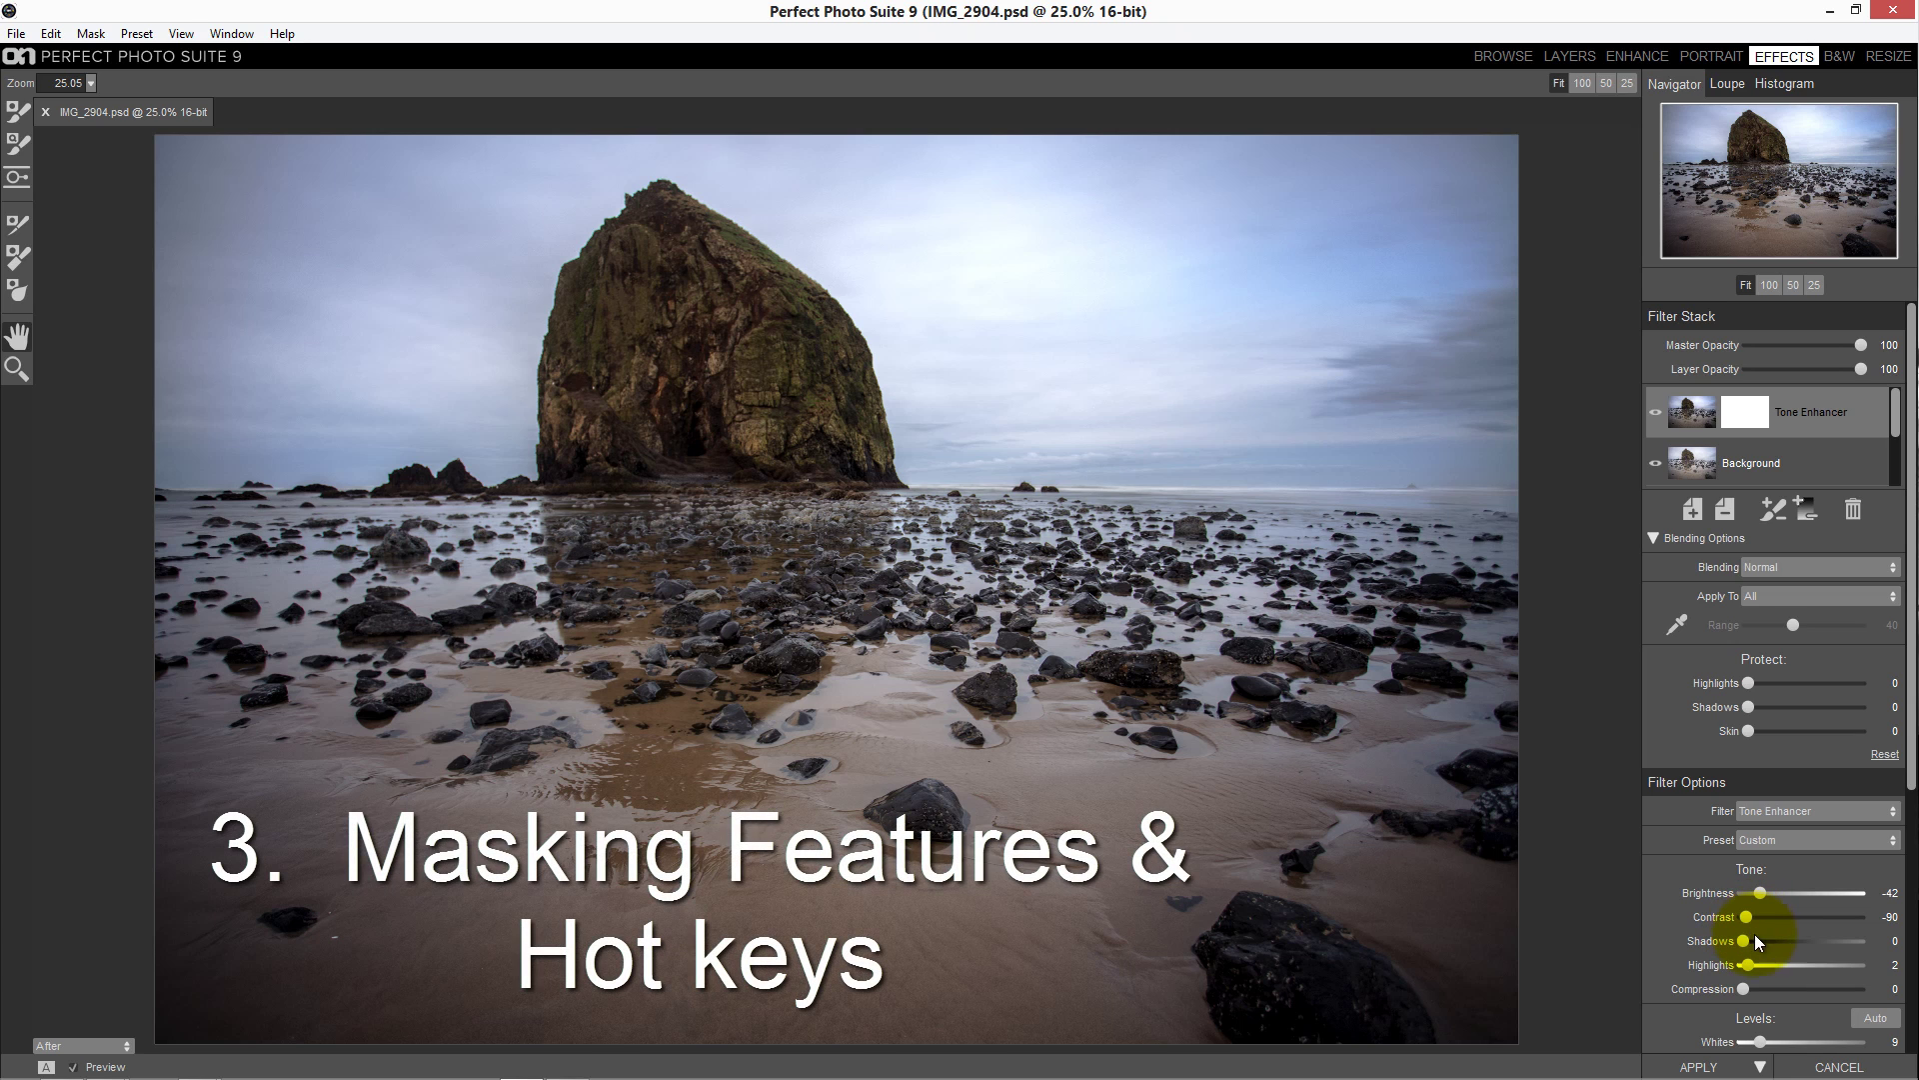
pyautogui.scroll(-3, 1759, 900)
pyautogui.scroll(3, 1760, 841)
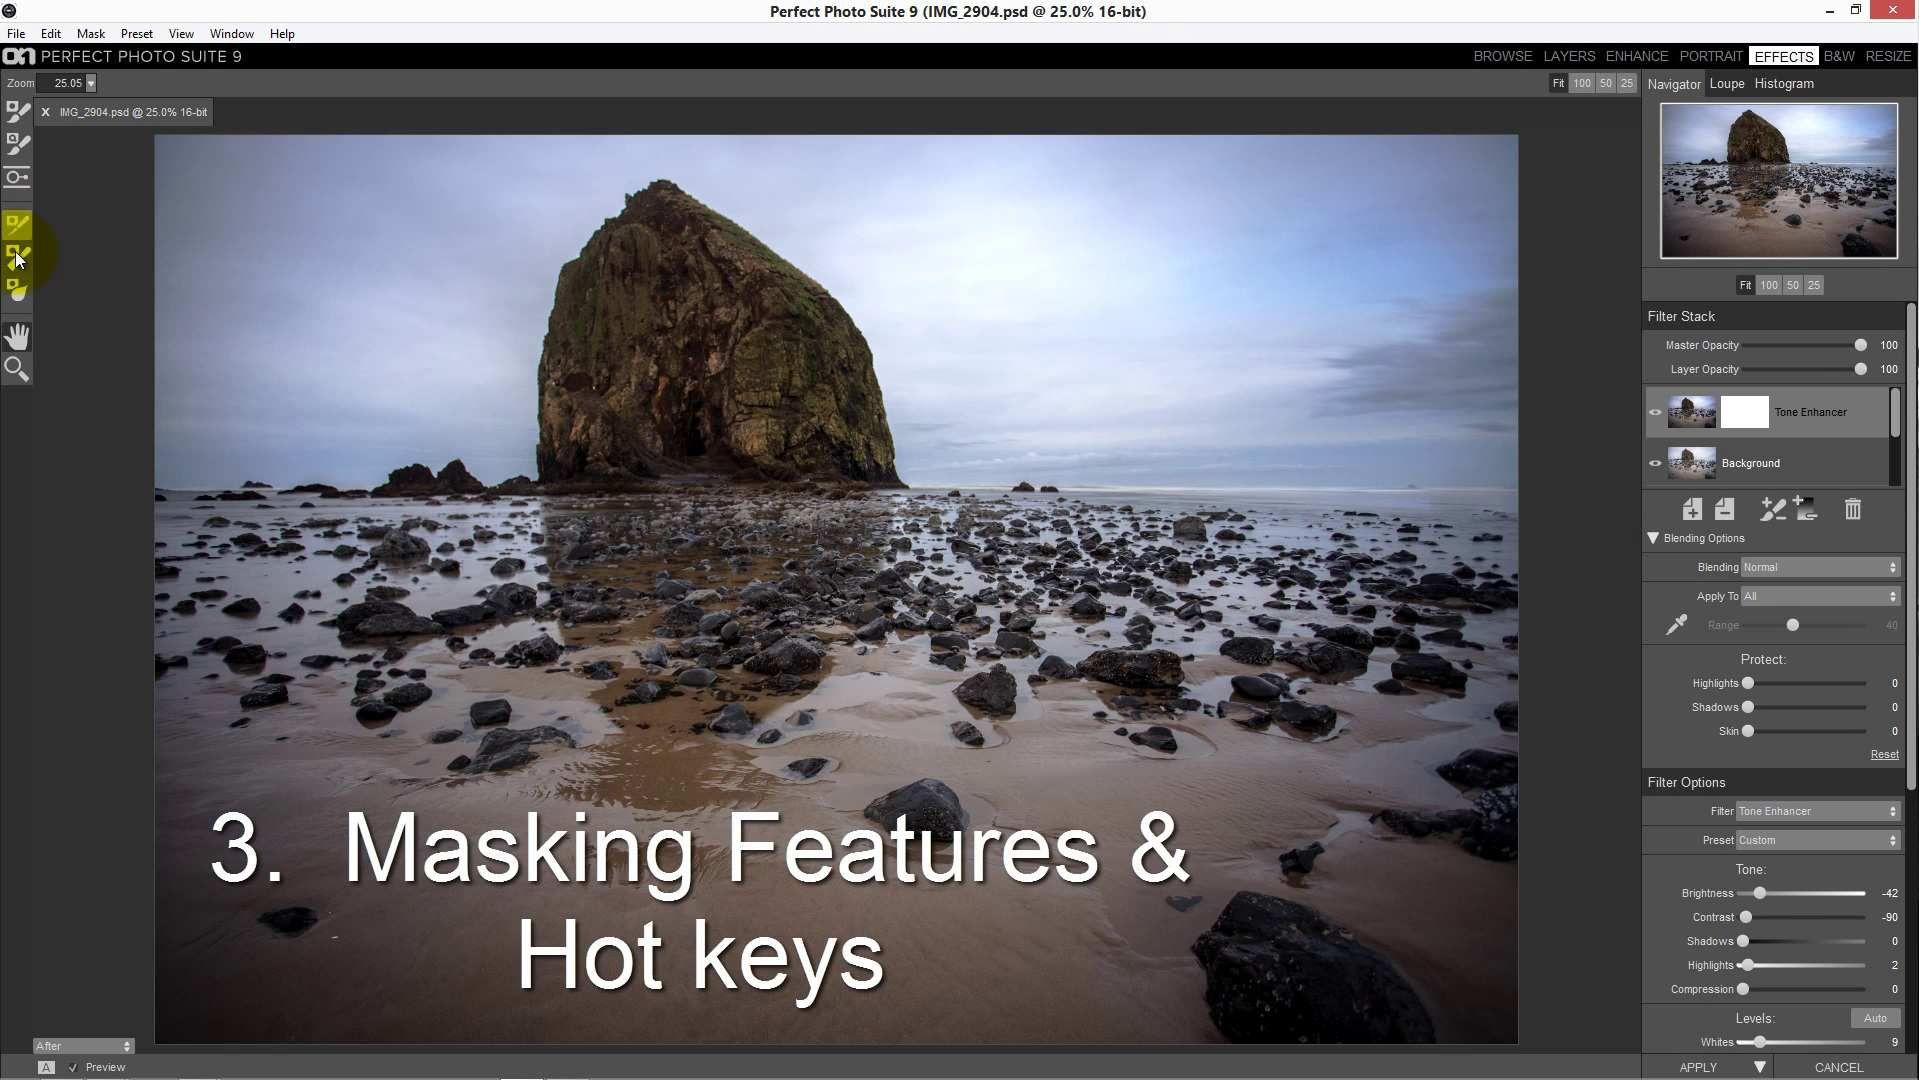
# Mask the Tone Enhancer out of the sky with a size 250 Paint Out Quick Mask stroke along the horizon and around the large rock
pyautogui.click(20, 171)
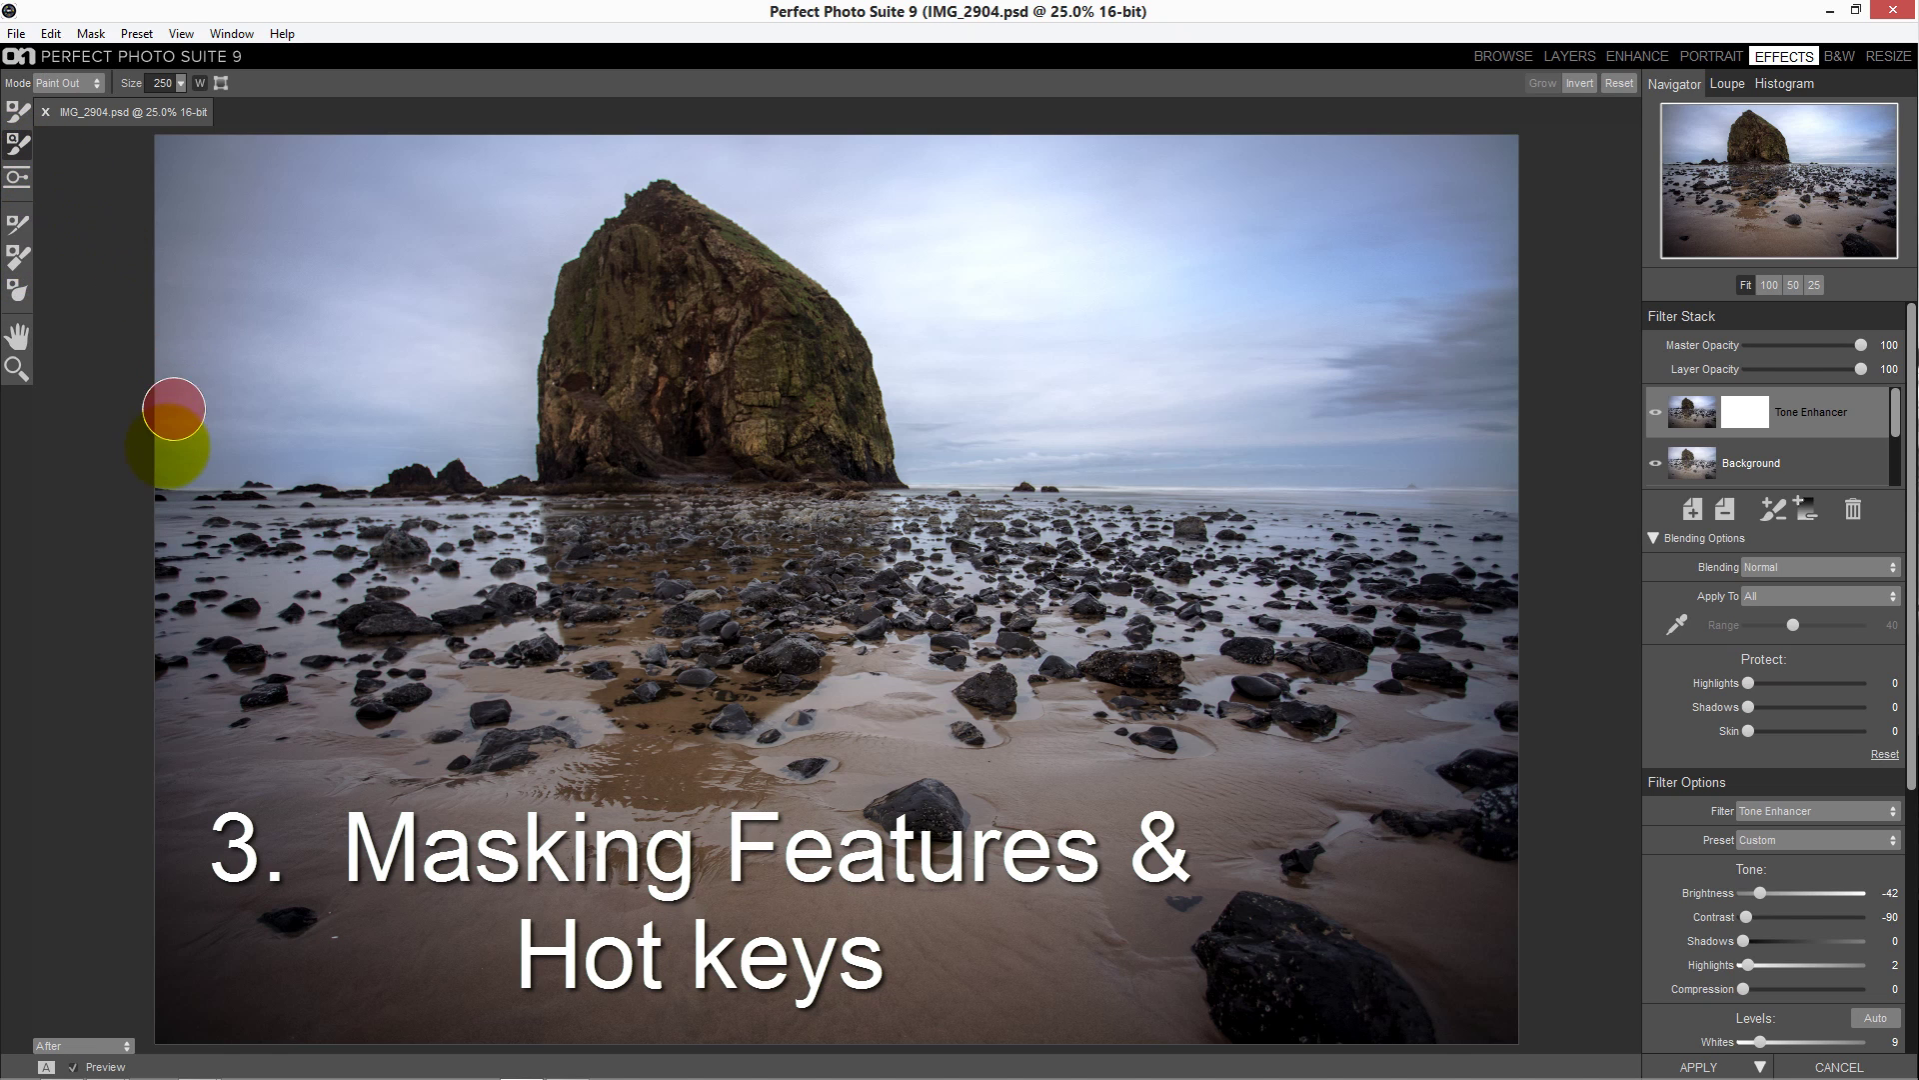
pyautogui.moveTo(161, 448)
pyautogui.mouseDown()
pyautogui.moveTo(483, 412)
pyautogui.moveTo(479, 261)
pyautogui.moveTo(617, 156)
pyautogui.moveTo(718, 159)
pyautogui.moveTo(601, 159)
pyautogui.moveTo(678, 142)
pyautogui.moveTo(827, 216)
pyautogui.moveTo(964, 435)
pyautogui.moveTo(1494, 448)
pyautogui.mouseUp()
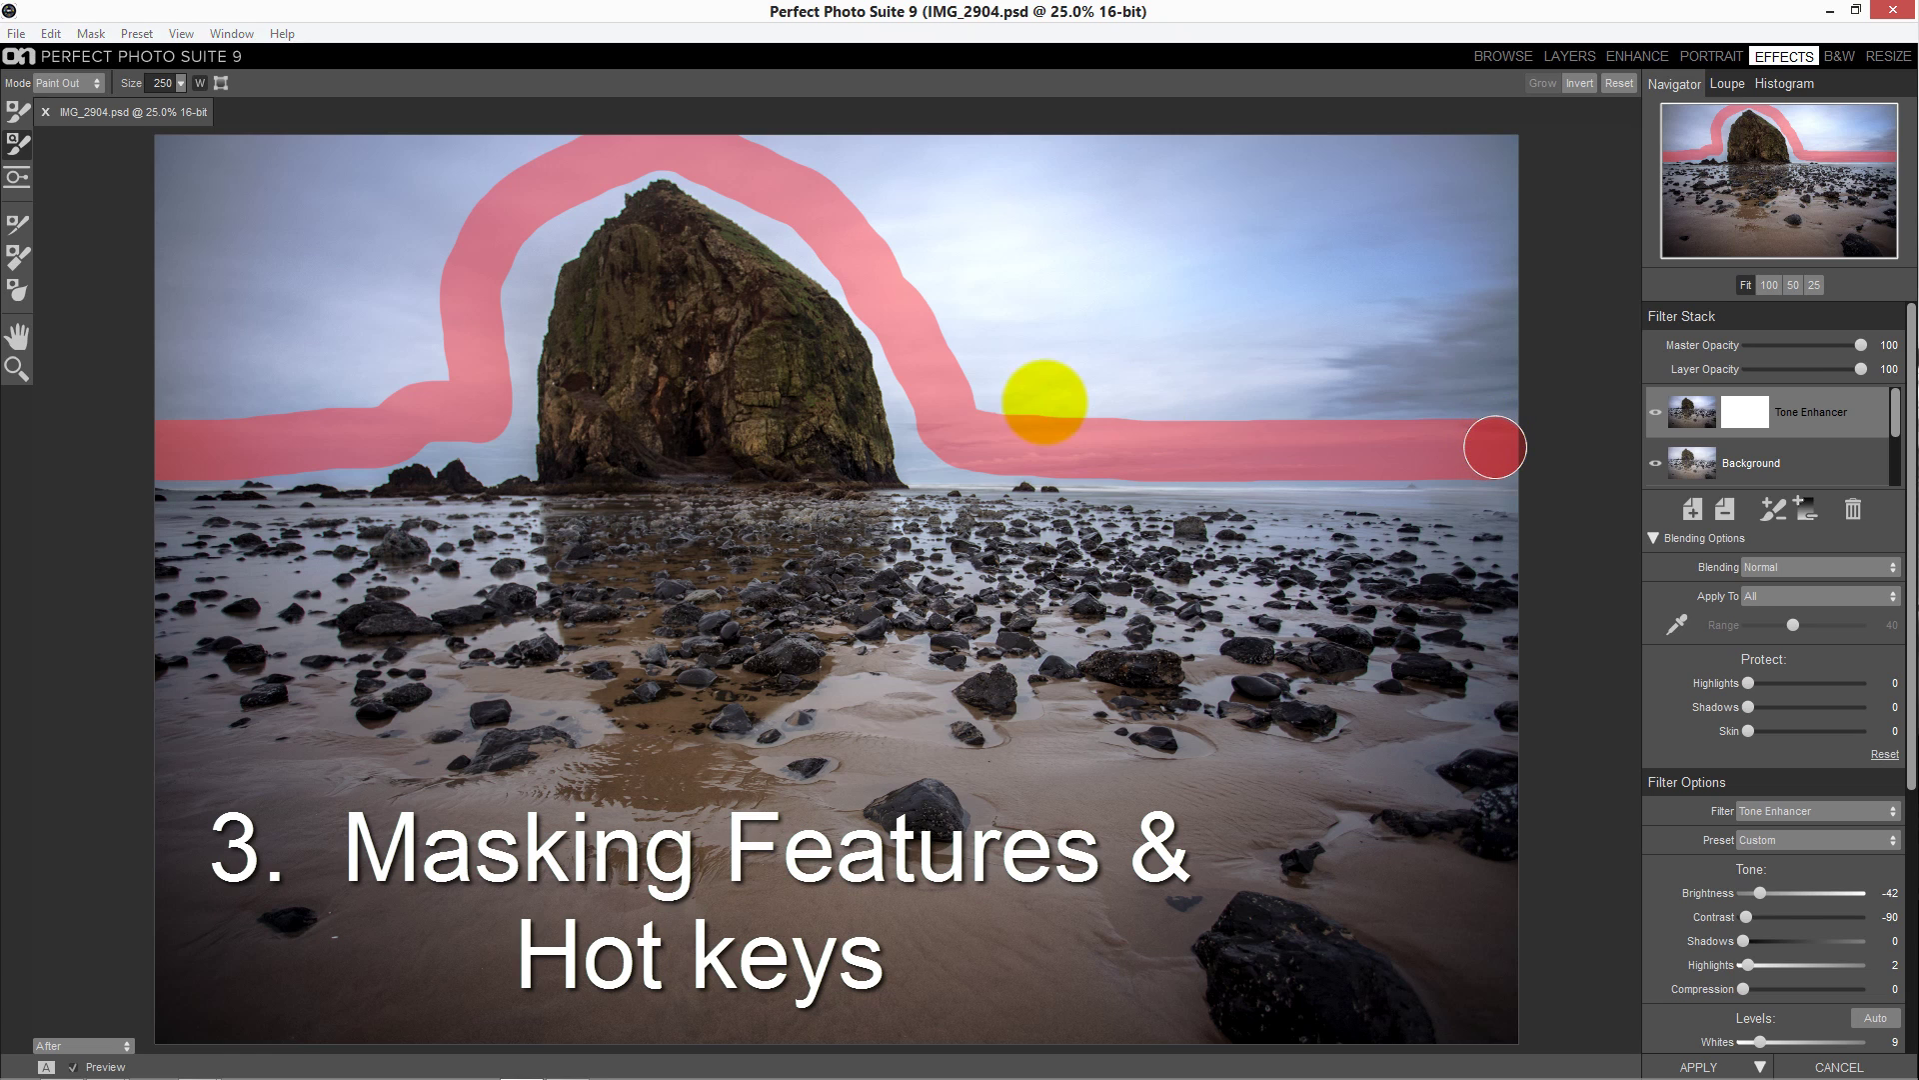
pyautogui.click(942, 409)
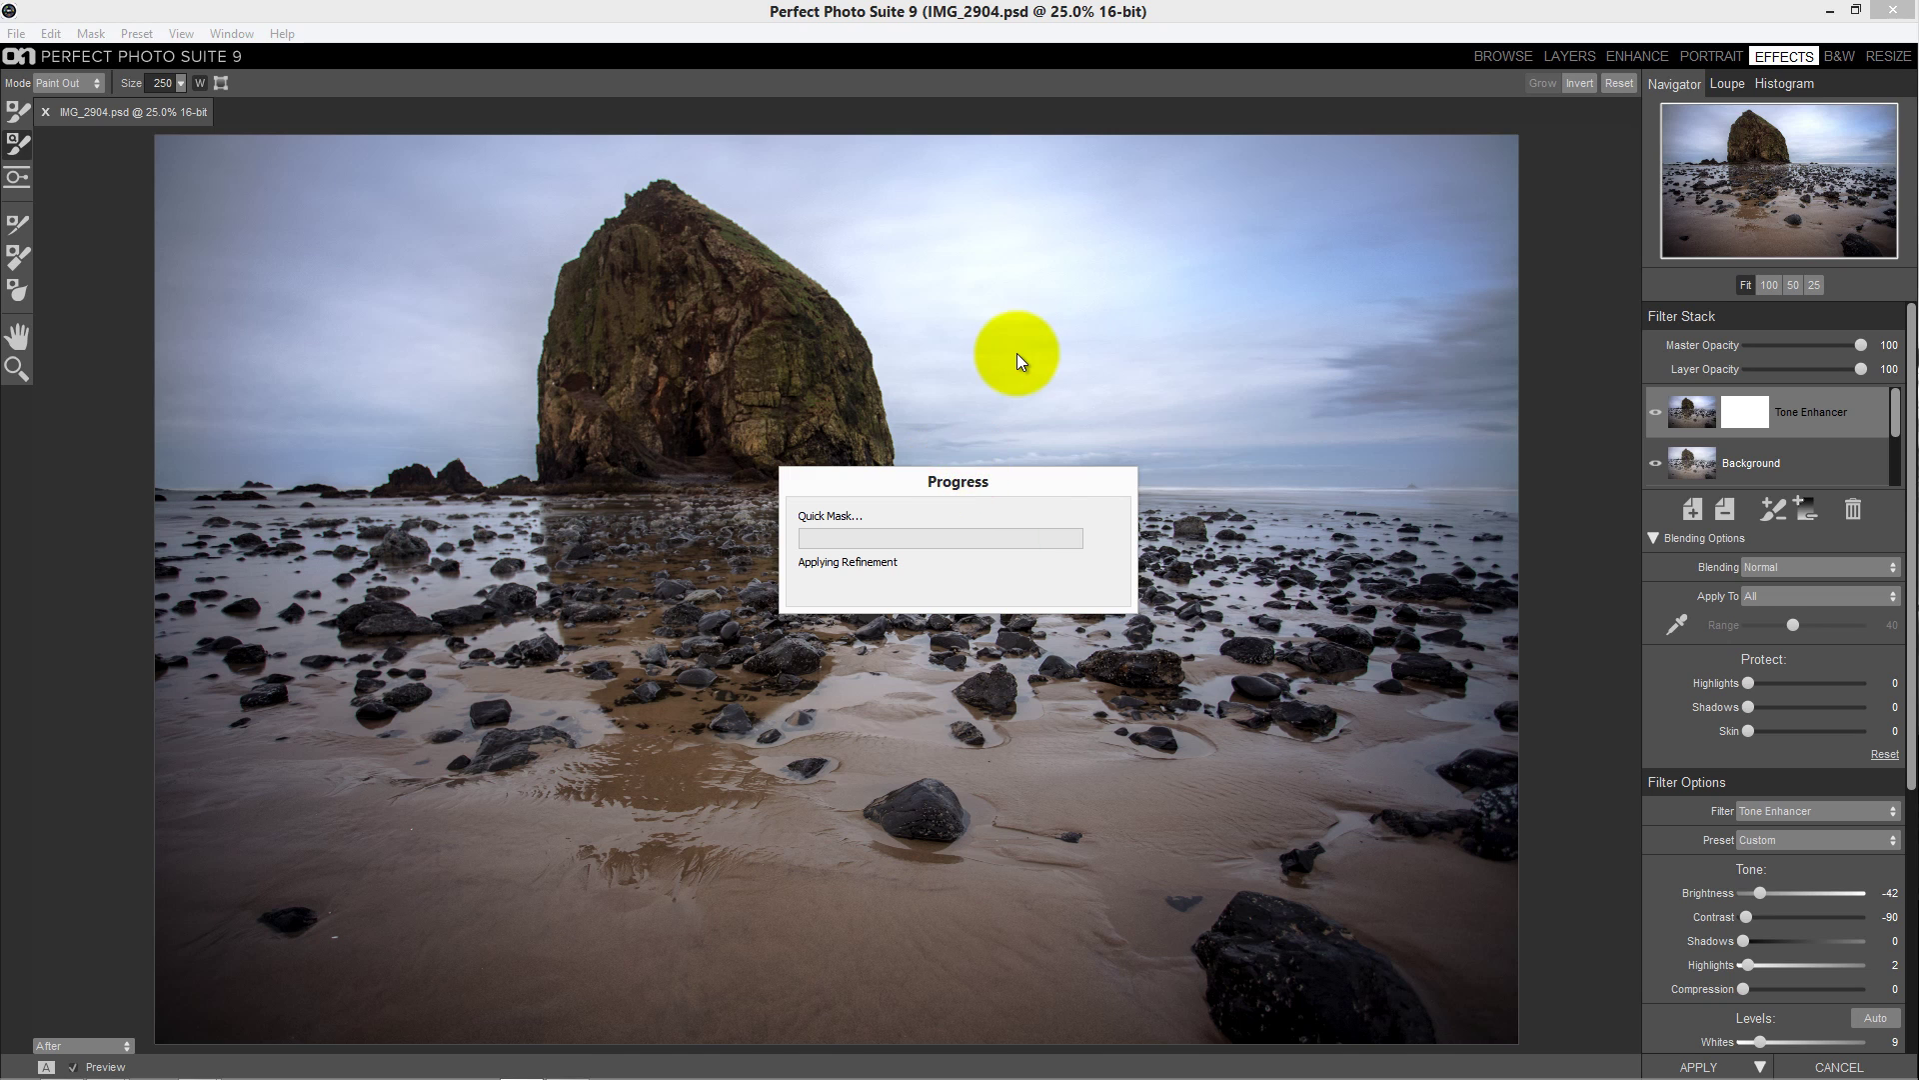
pyautogui.click(852, 549)
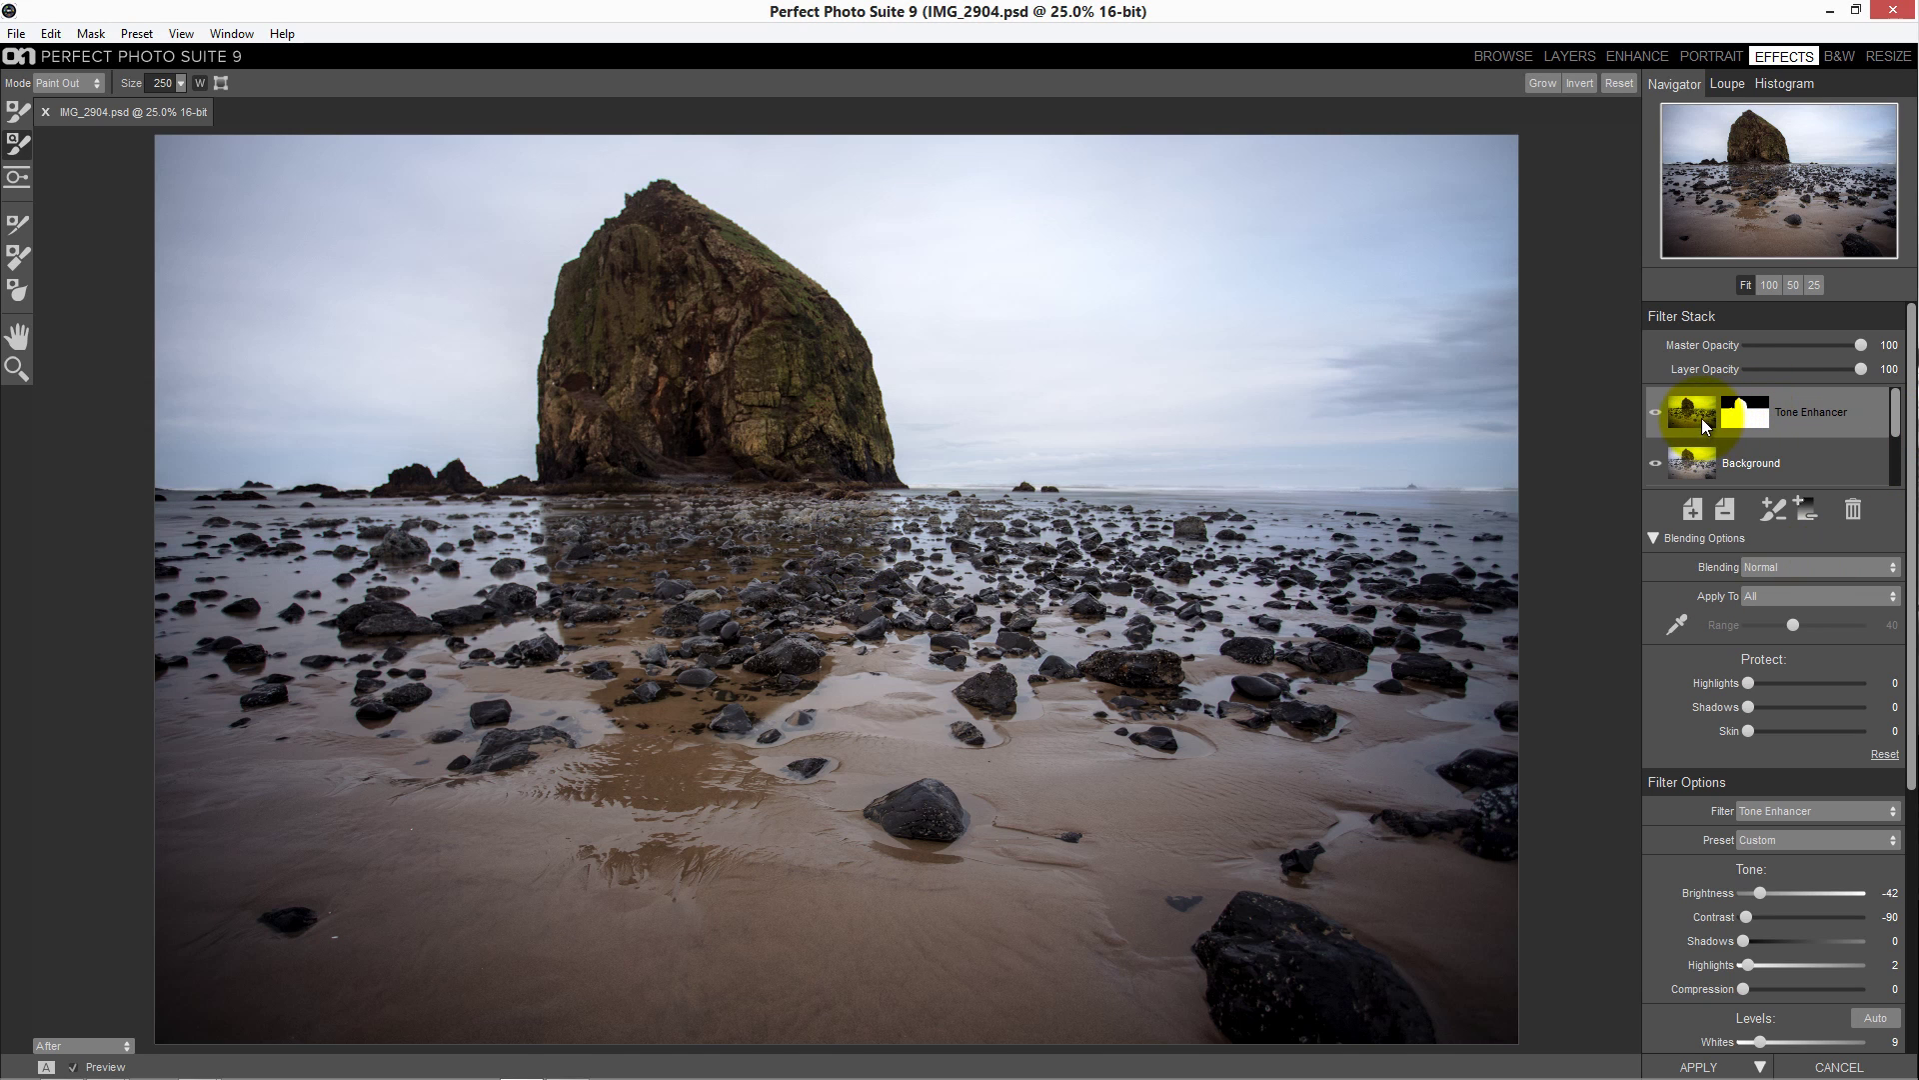
# Toggle the Tone Enhancer layer off and on to compare, and set its whites to 0 and blacks to 255
pyautogui.click(1654, 414)
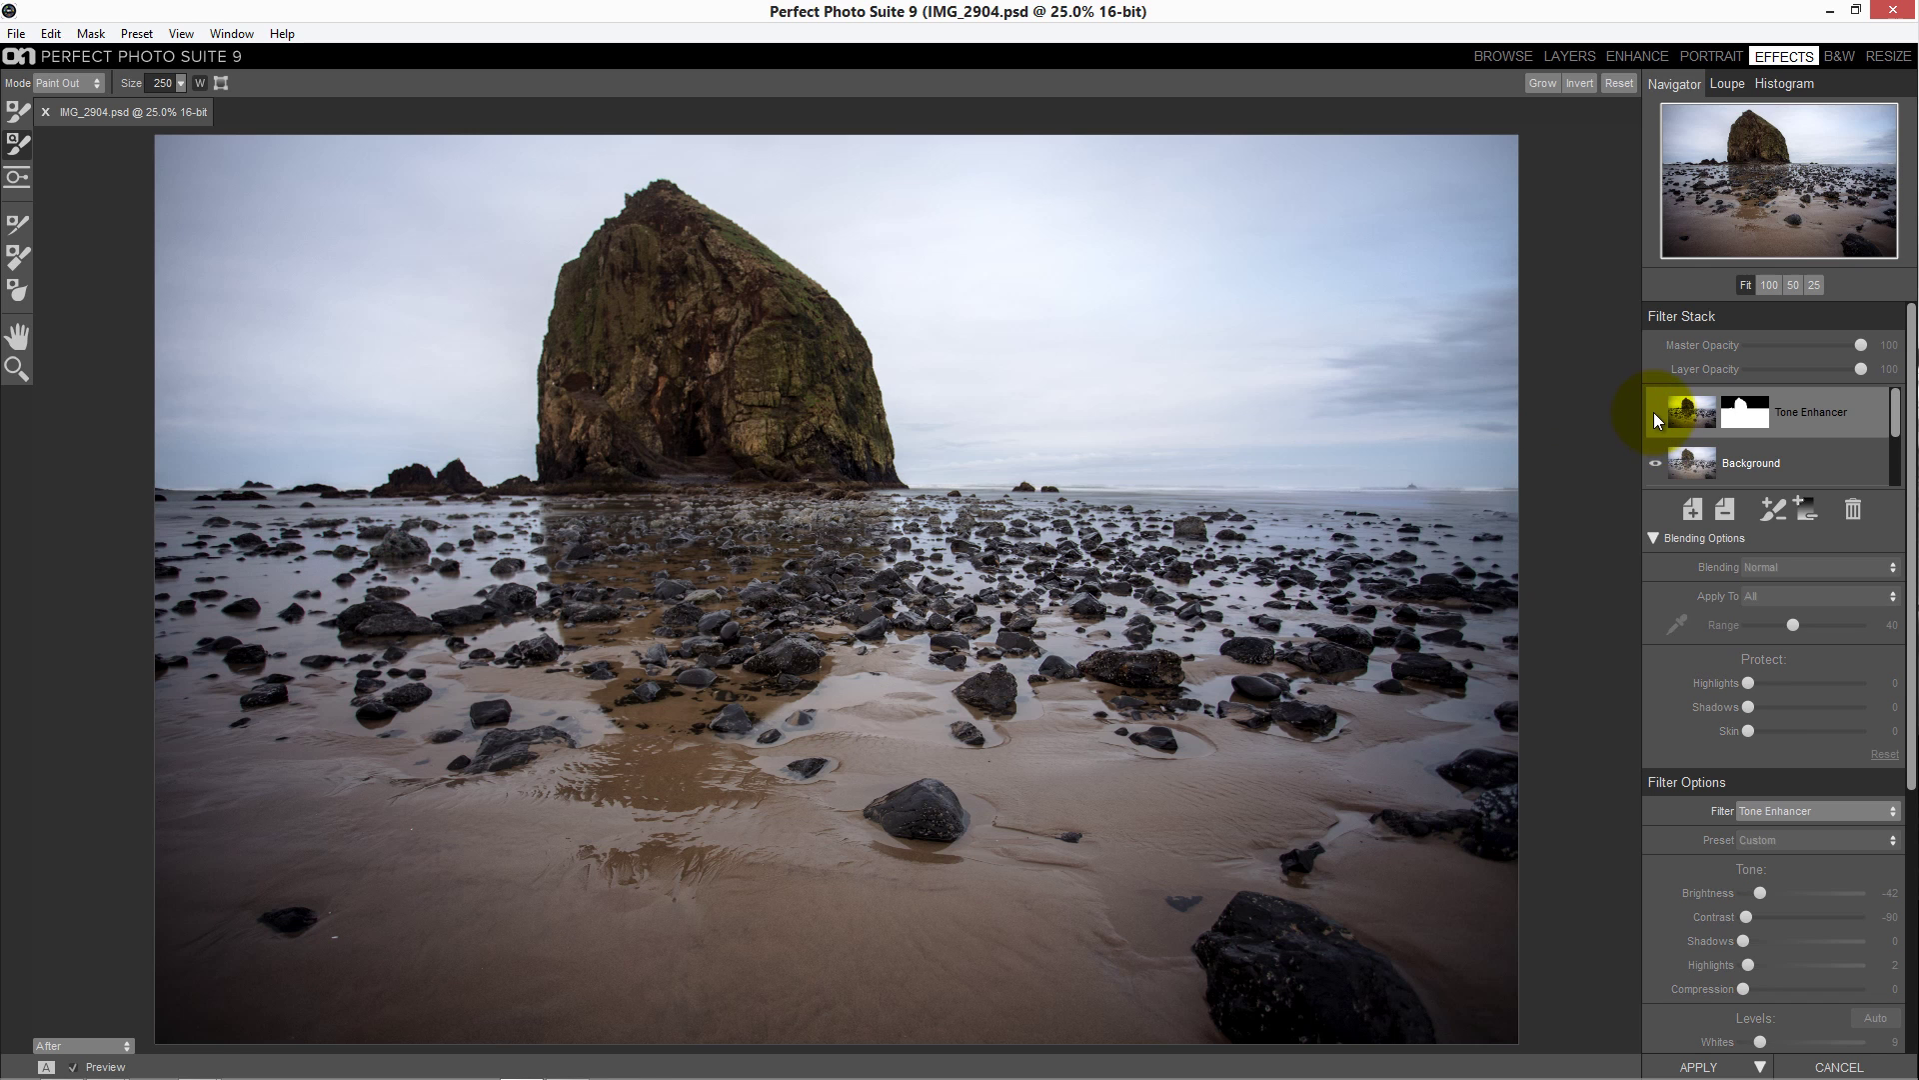
pyautogui.click(1653, 412)
pyautogui.scroll(-4, 1799, 799)
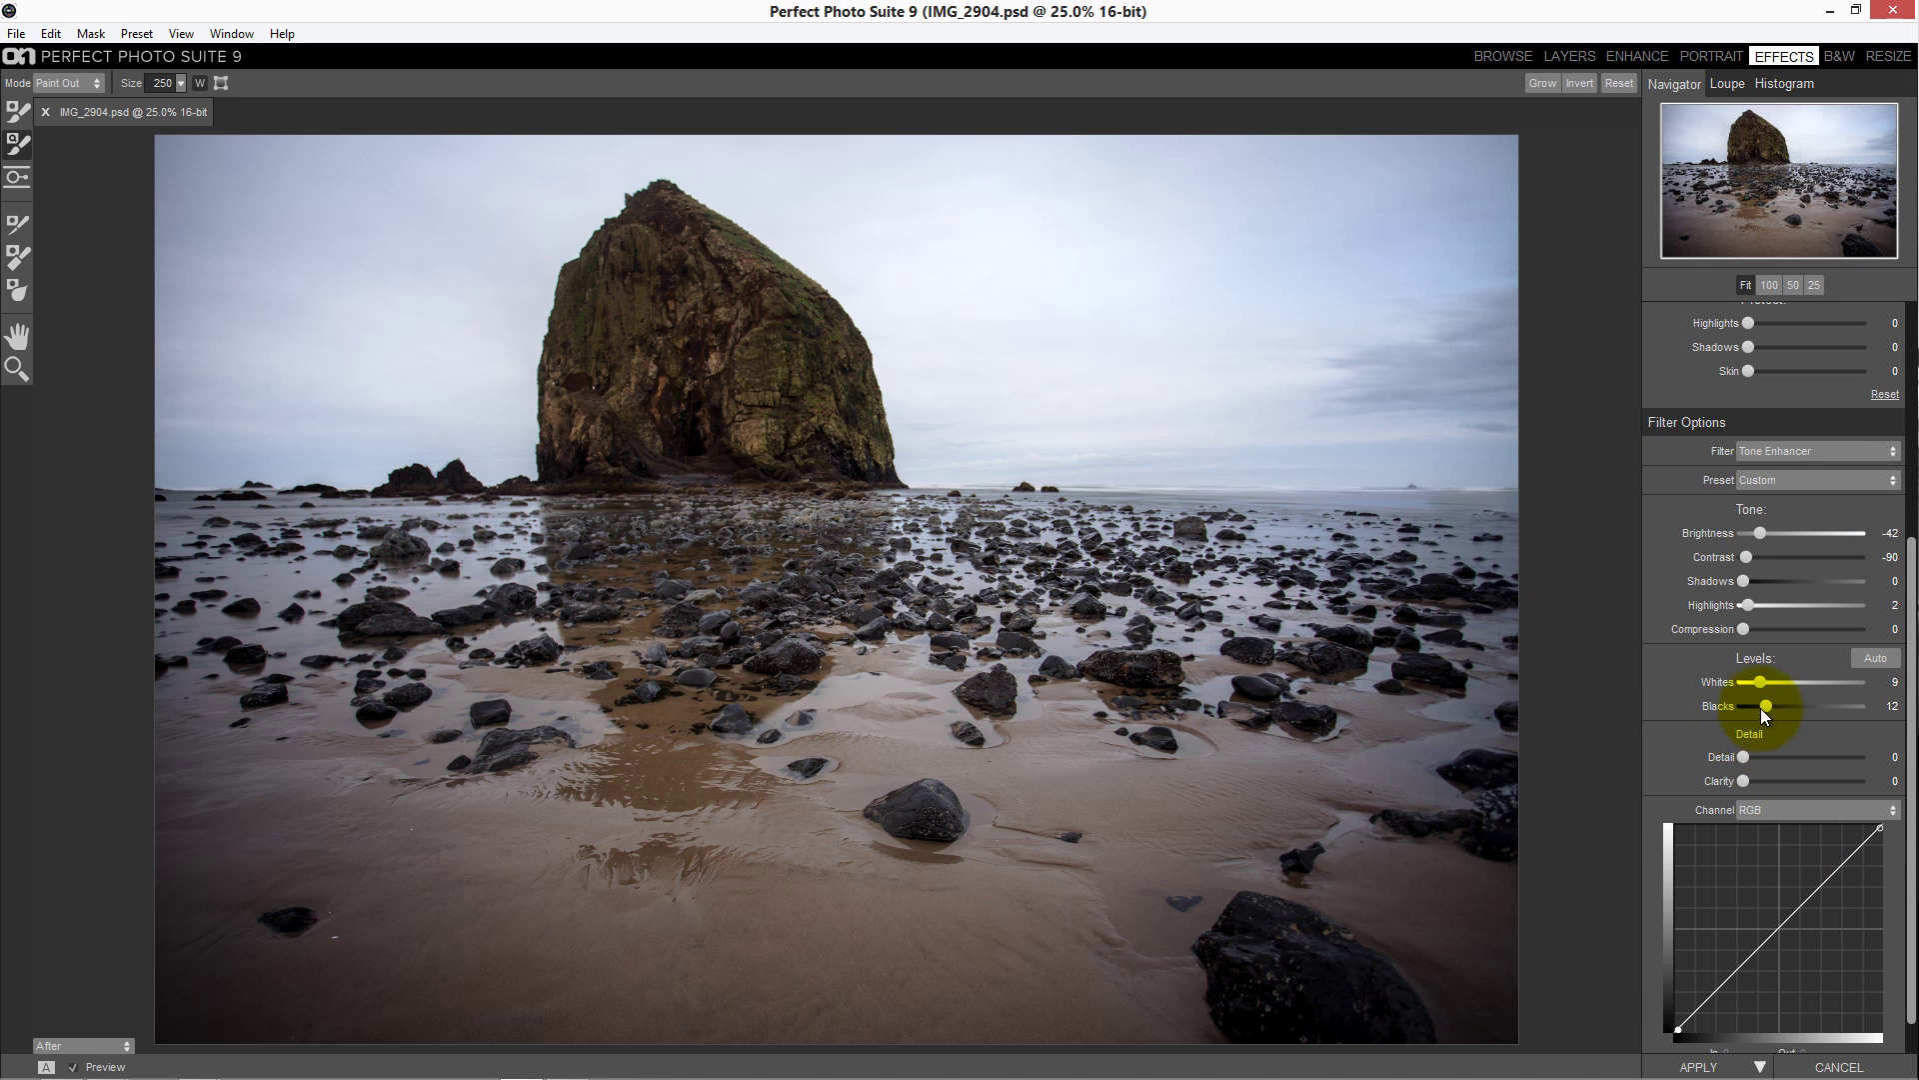
pyautogui.moveTo(1760, 708); pyautogui.dragTo(1889, 706)
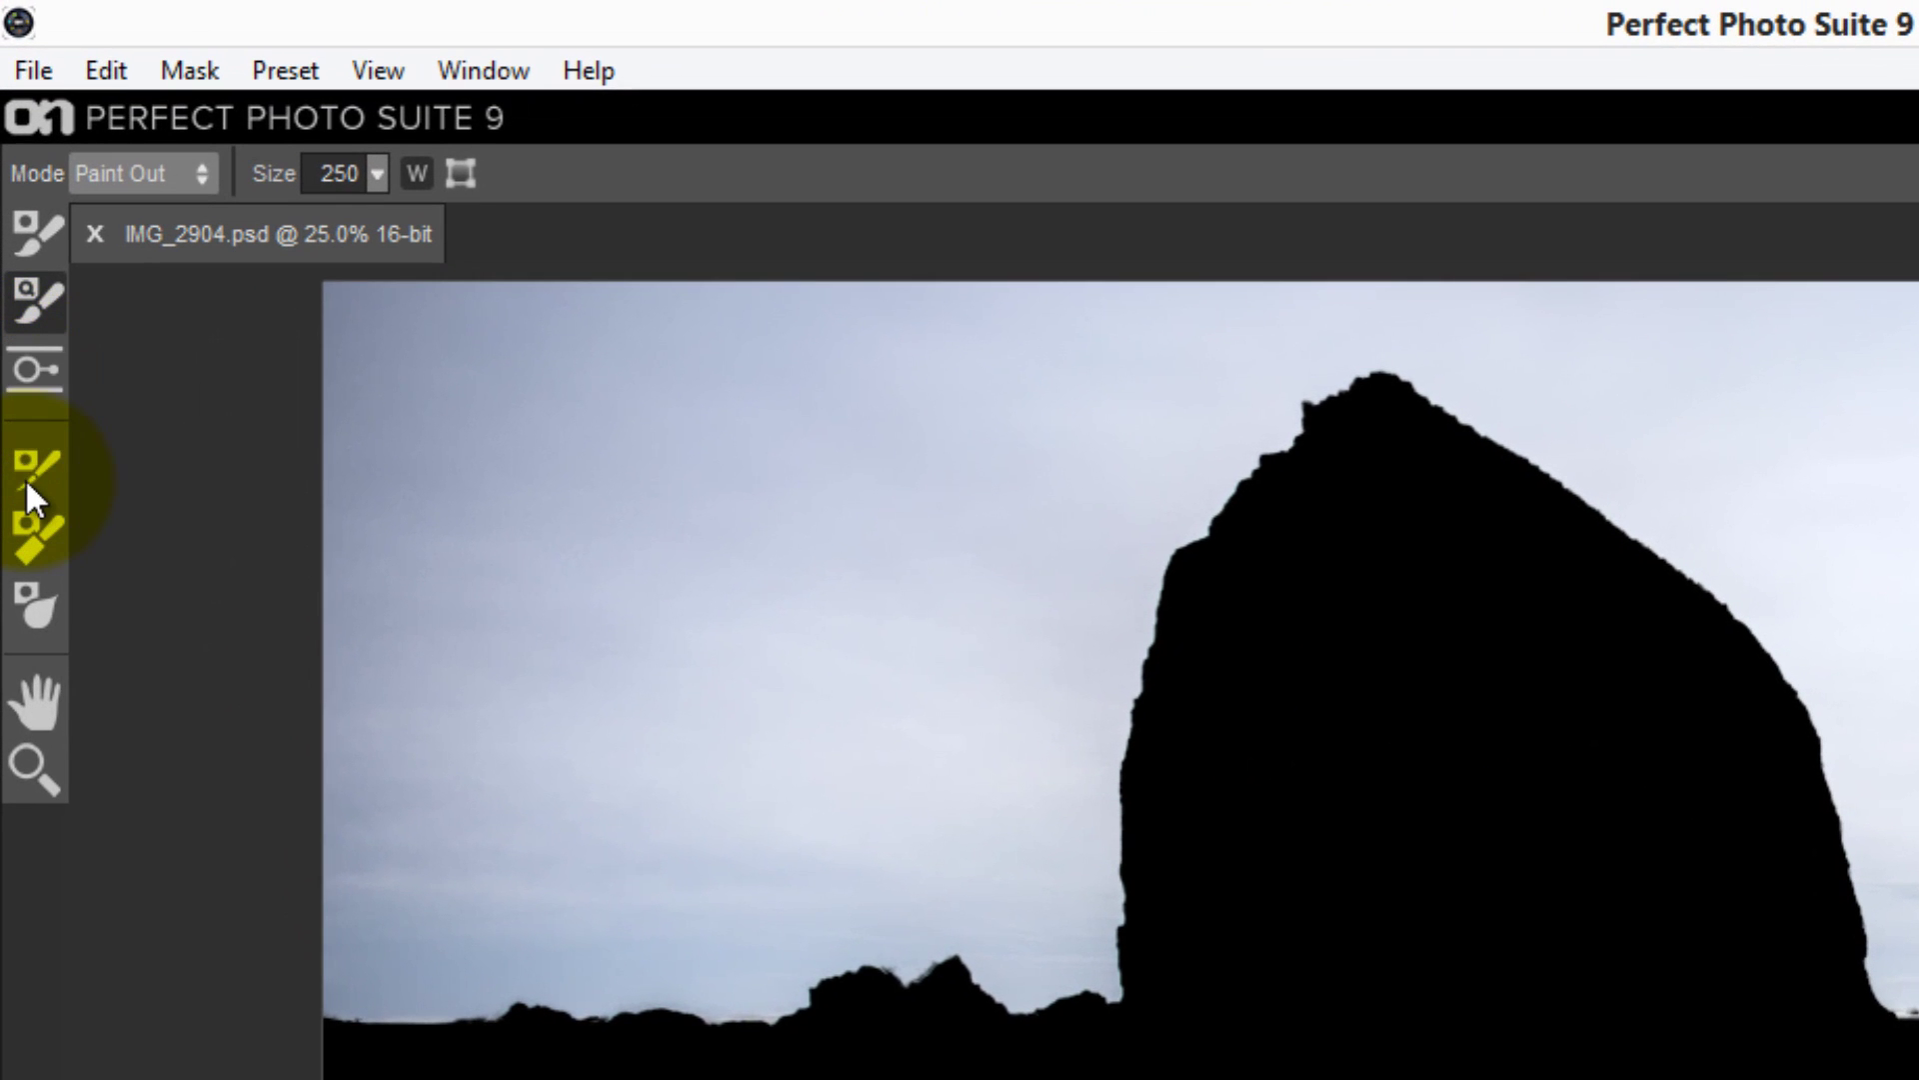
# Clean up the mask edge along the small rocks and the horizon with the mask edge tool in Paint Out mode at size 50
pyautogui.click(27, 478)
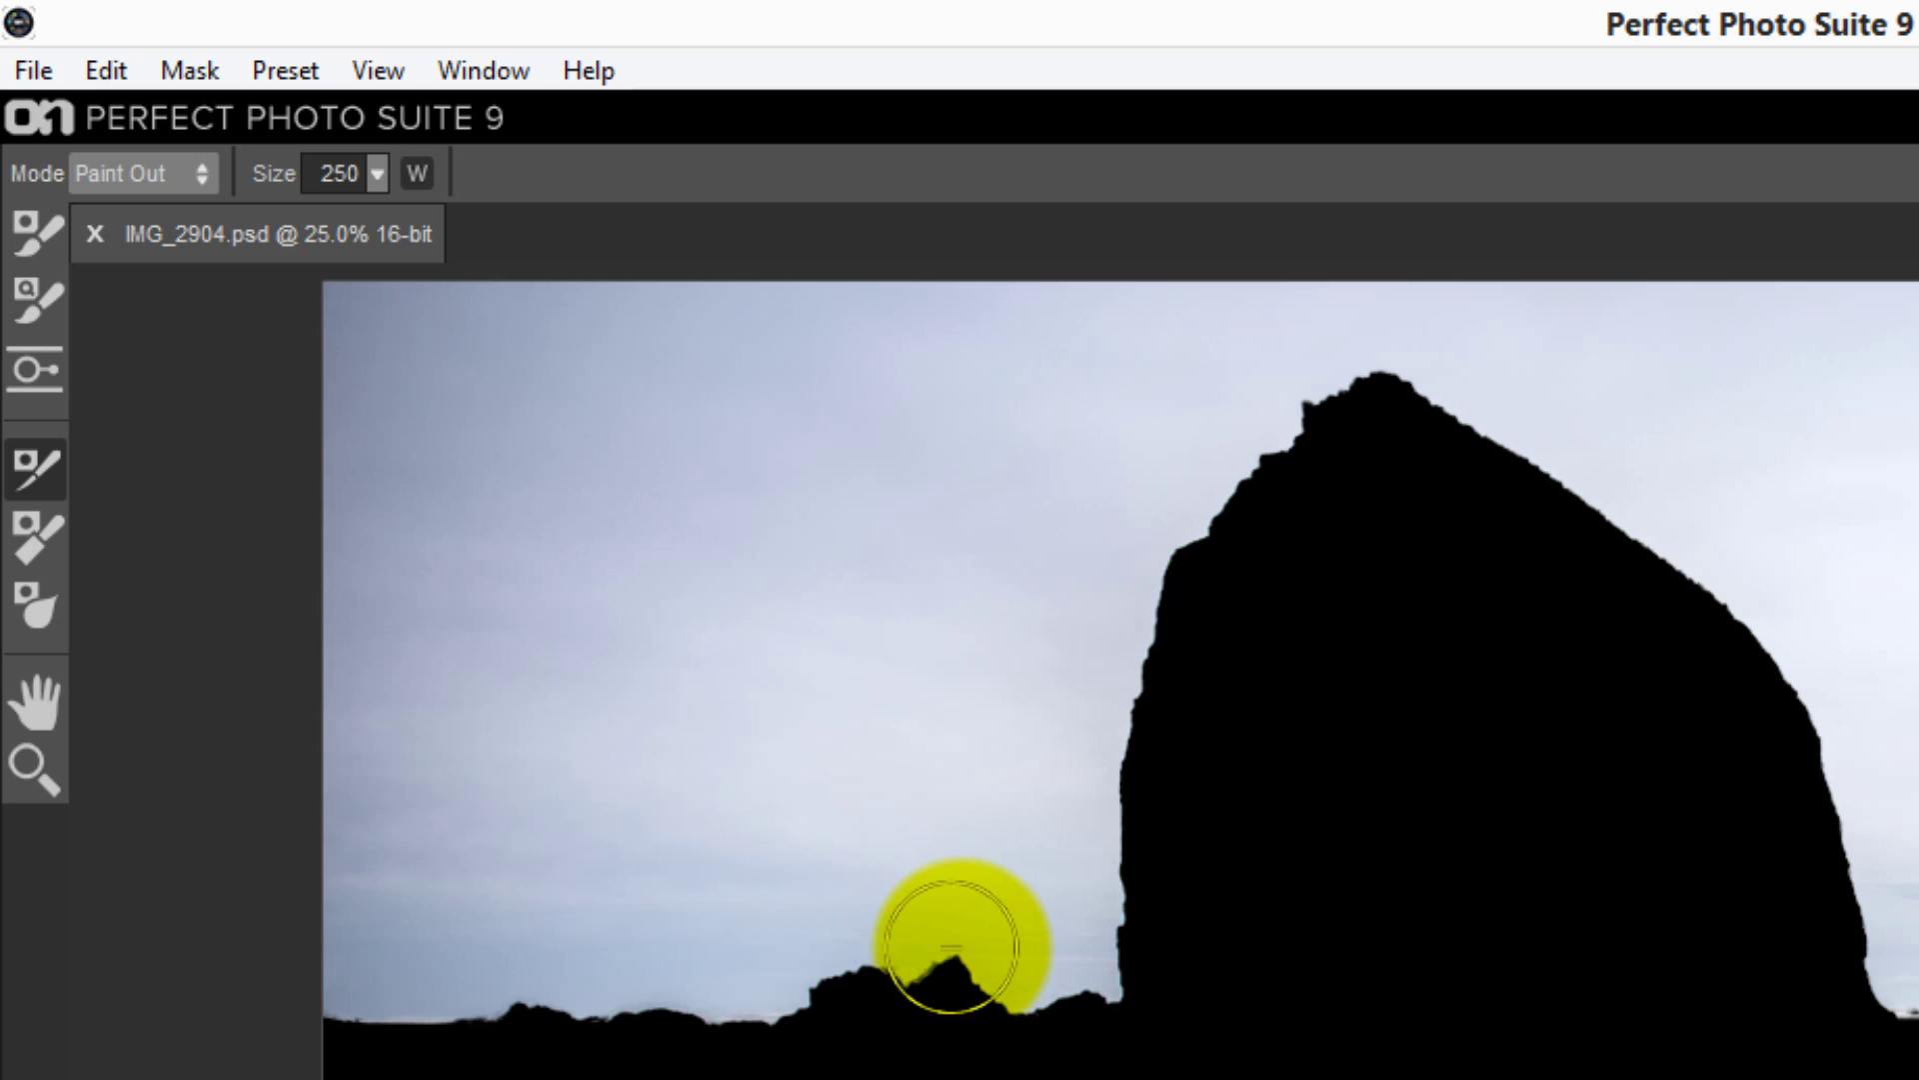
pyautogui.press('[')
pyautogui.press('[')
pyautogui.press('[')
pyautogui.press('[')
pyautogui.press('[')
pyautogui.press('[')
pyautogui.press('[')
pyautogui.press('[')
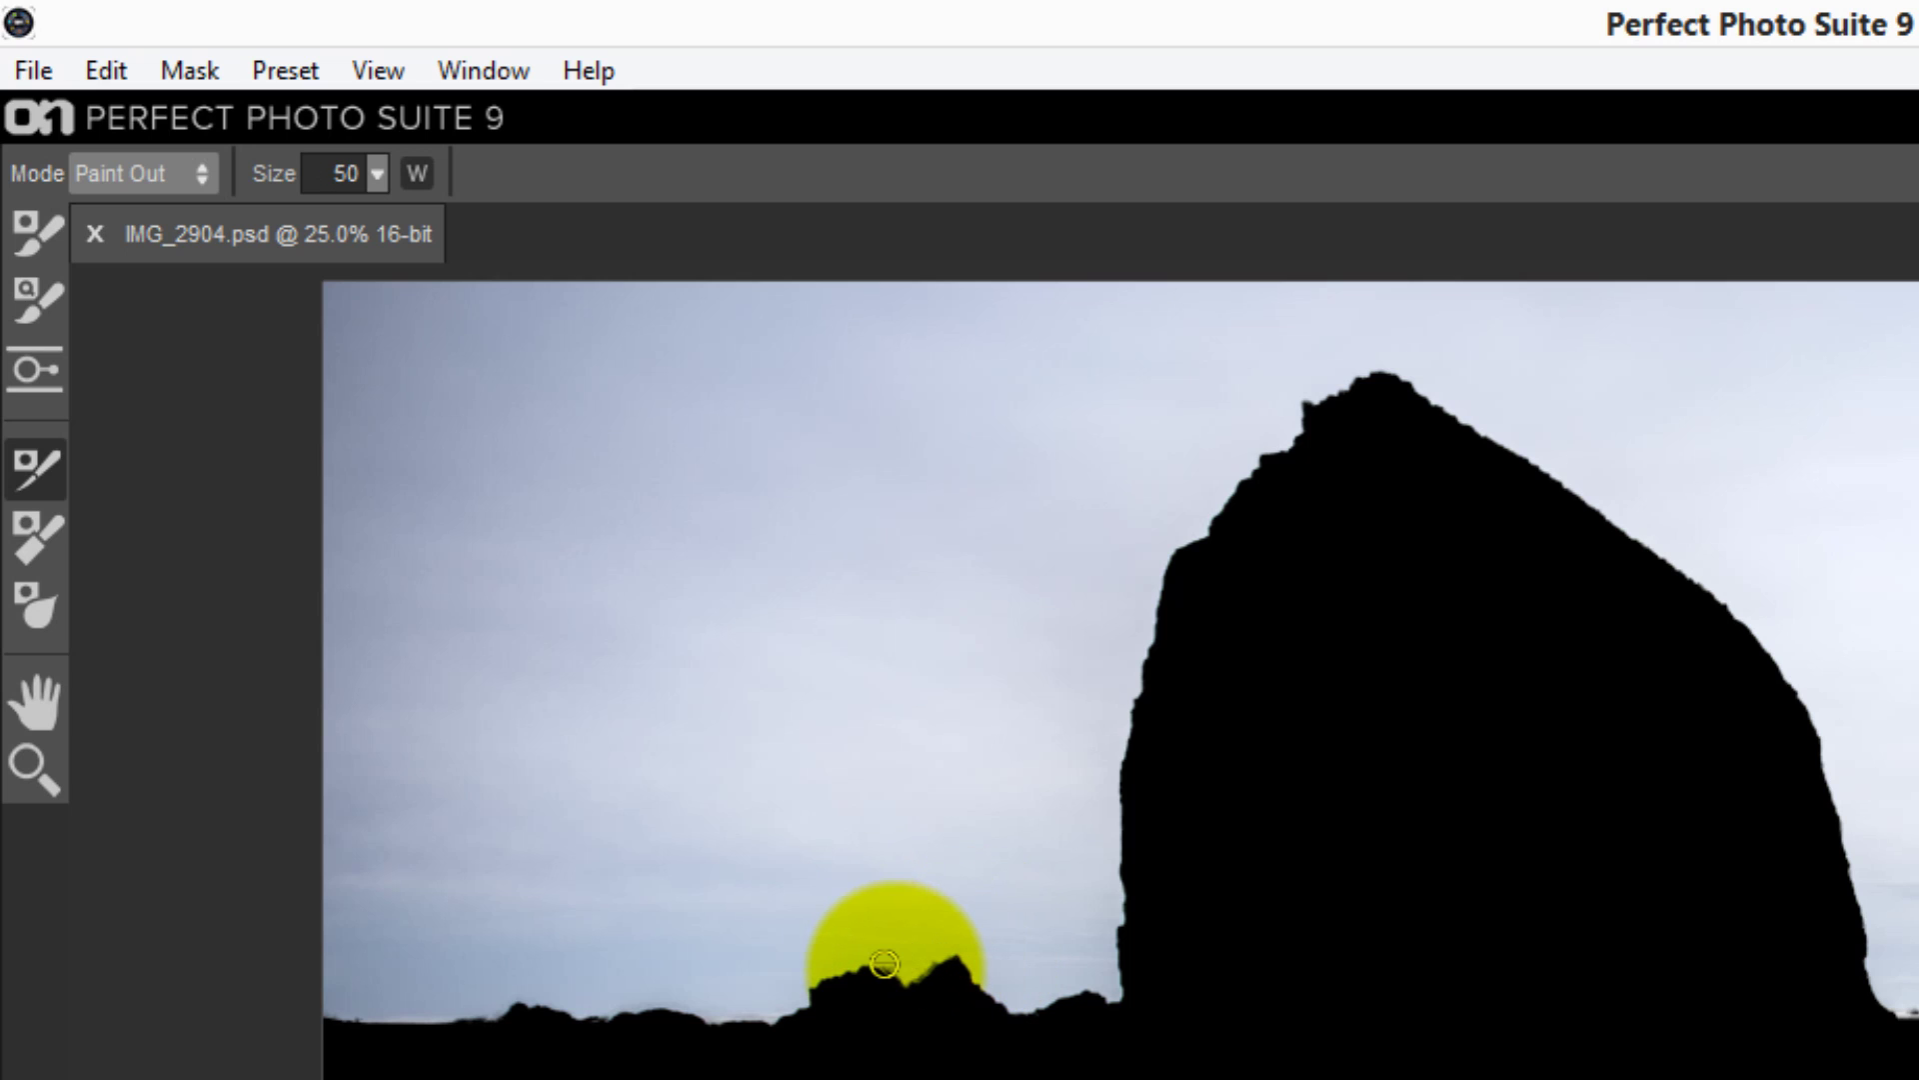
pyautogui.moveTo(878, 964)
pyautogui.mouseDown()
pyautogui.moveTo(934, 969)
pyautogui.moveTo(926, 986)
pyautogui.mouseUp()
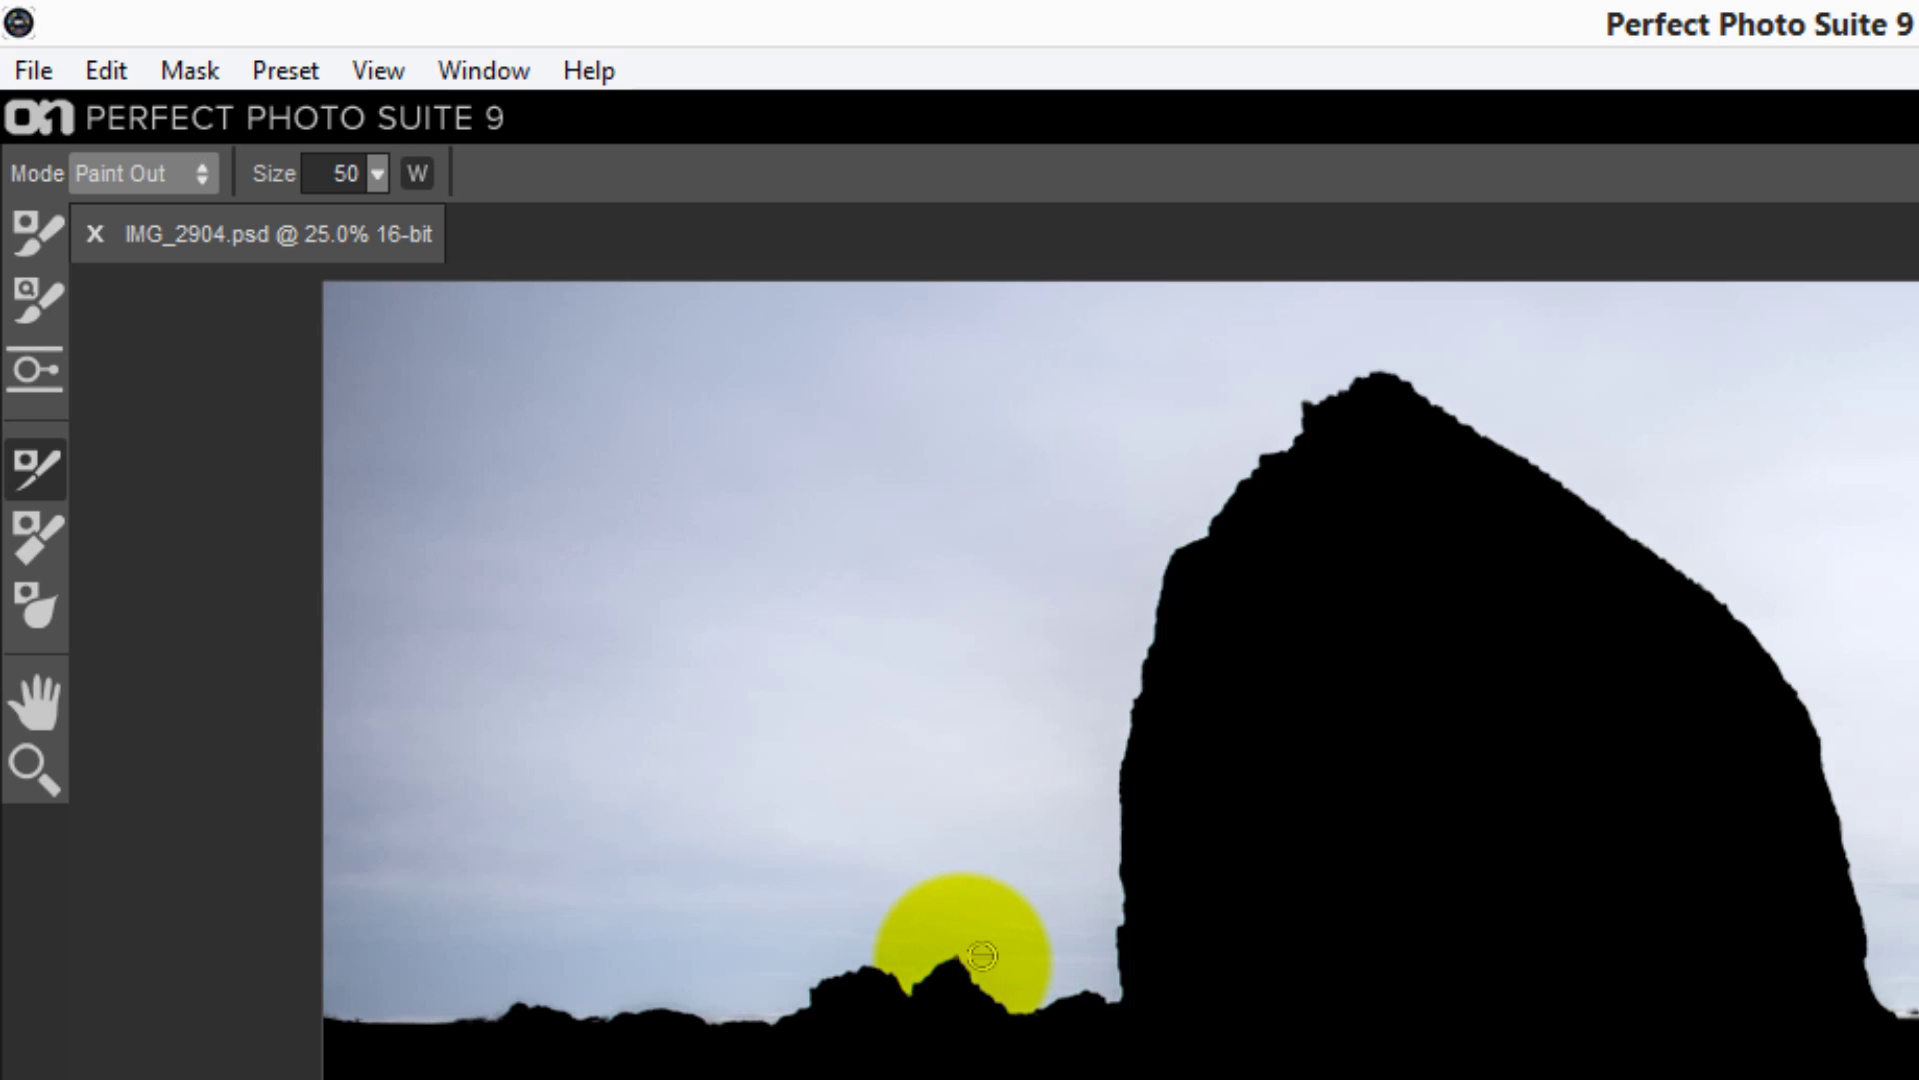
pyautogui.moveTo(961, 953)
pyautogui.mouseDown()
pyautogui.moveTo(1069, 1014)
pyautogui.moveTo(1128, 997)
pyautogui.moveTo(1123, 909)
pyautogui.mouseUp()
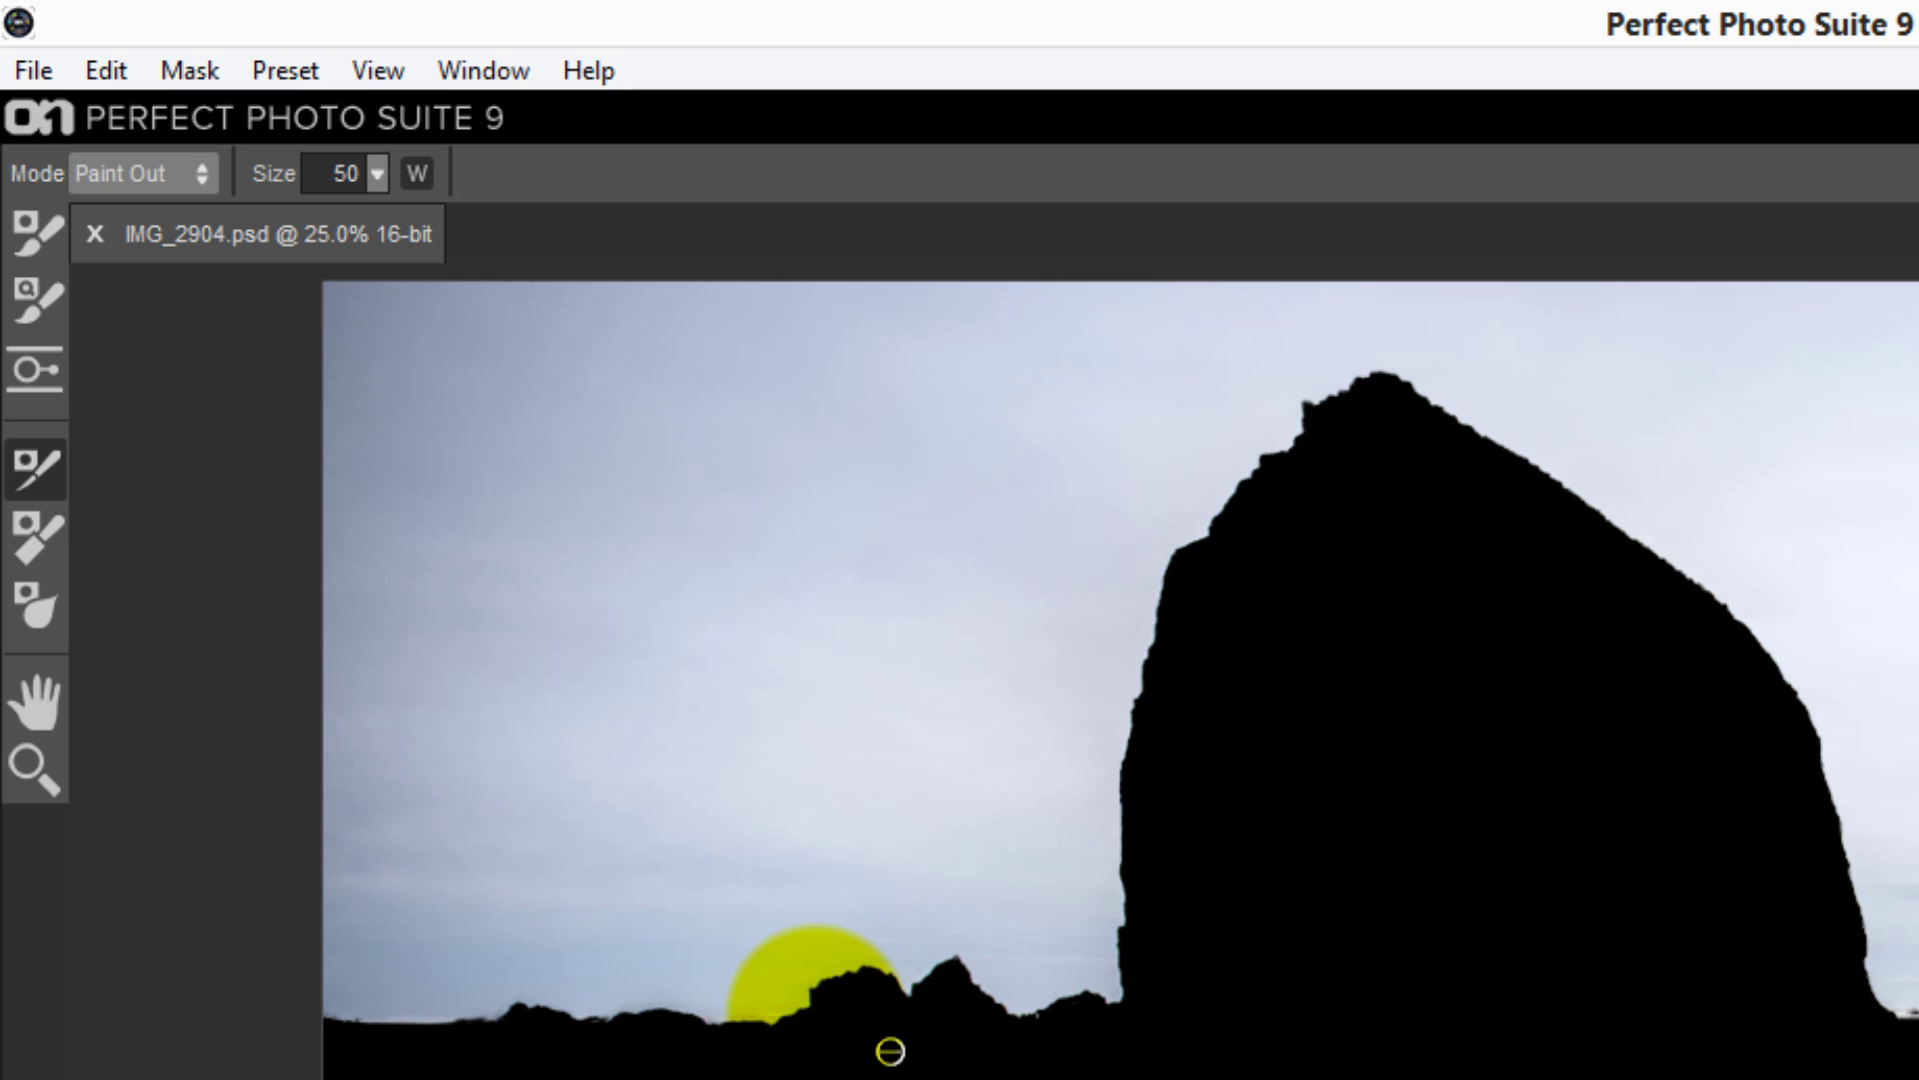
pyautogui.moveTo(814, 1014)
pyautogui.mouseDown()
pyautogui.moveTo(735, 1022)
pyautogui.moveTo(502, 996)
pyautogui.mouseUp()
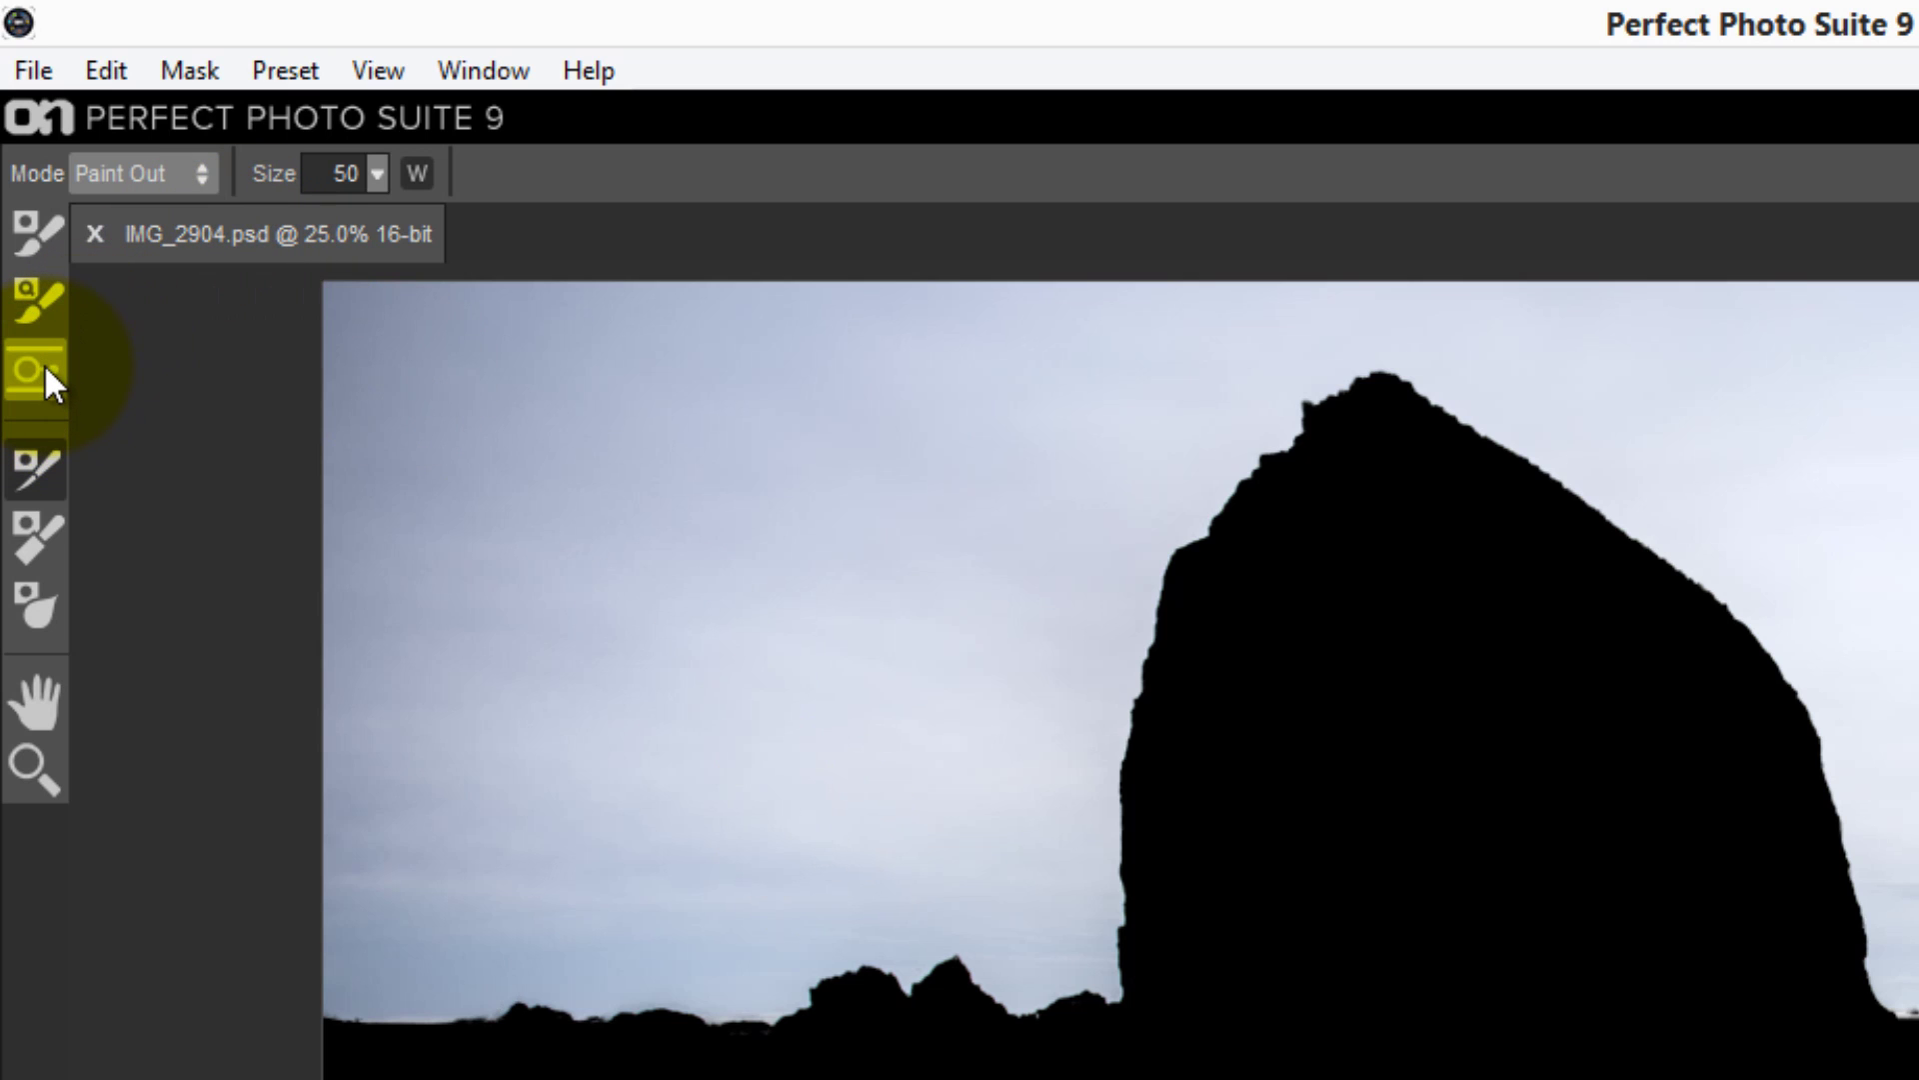
# Try Masking Brush strokes at the large rock's edge with Perfect Brush off and on, undoing the stroke made with it off
pyautogui.click(30, 245)
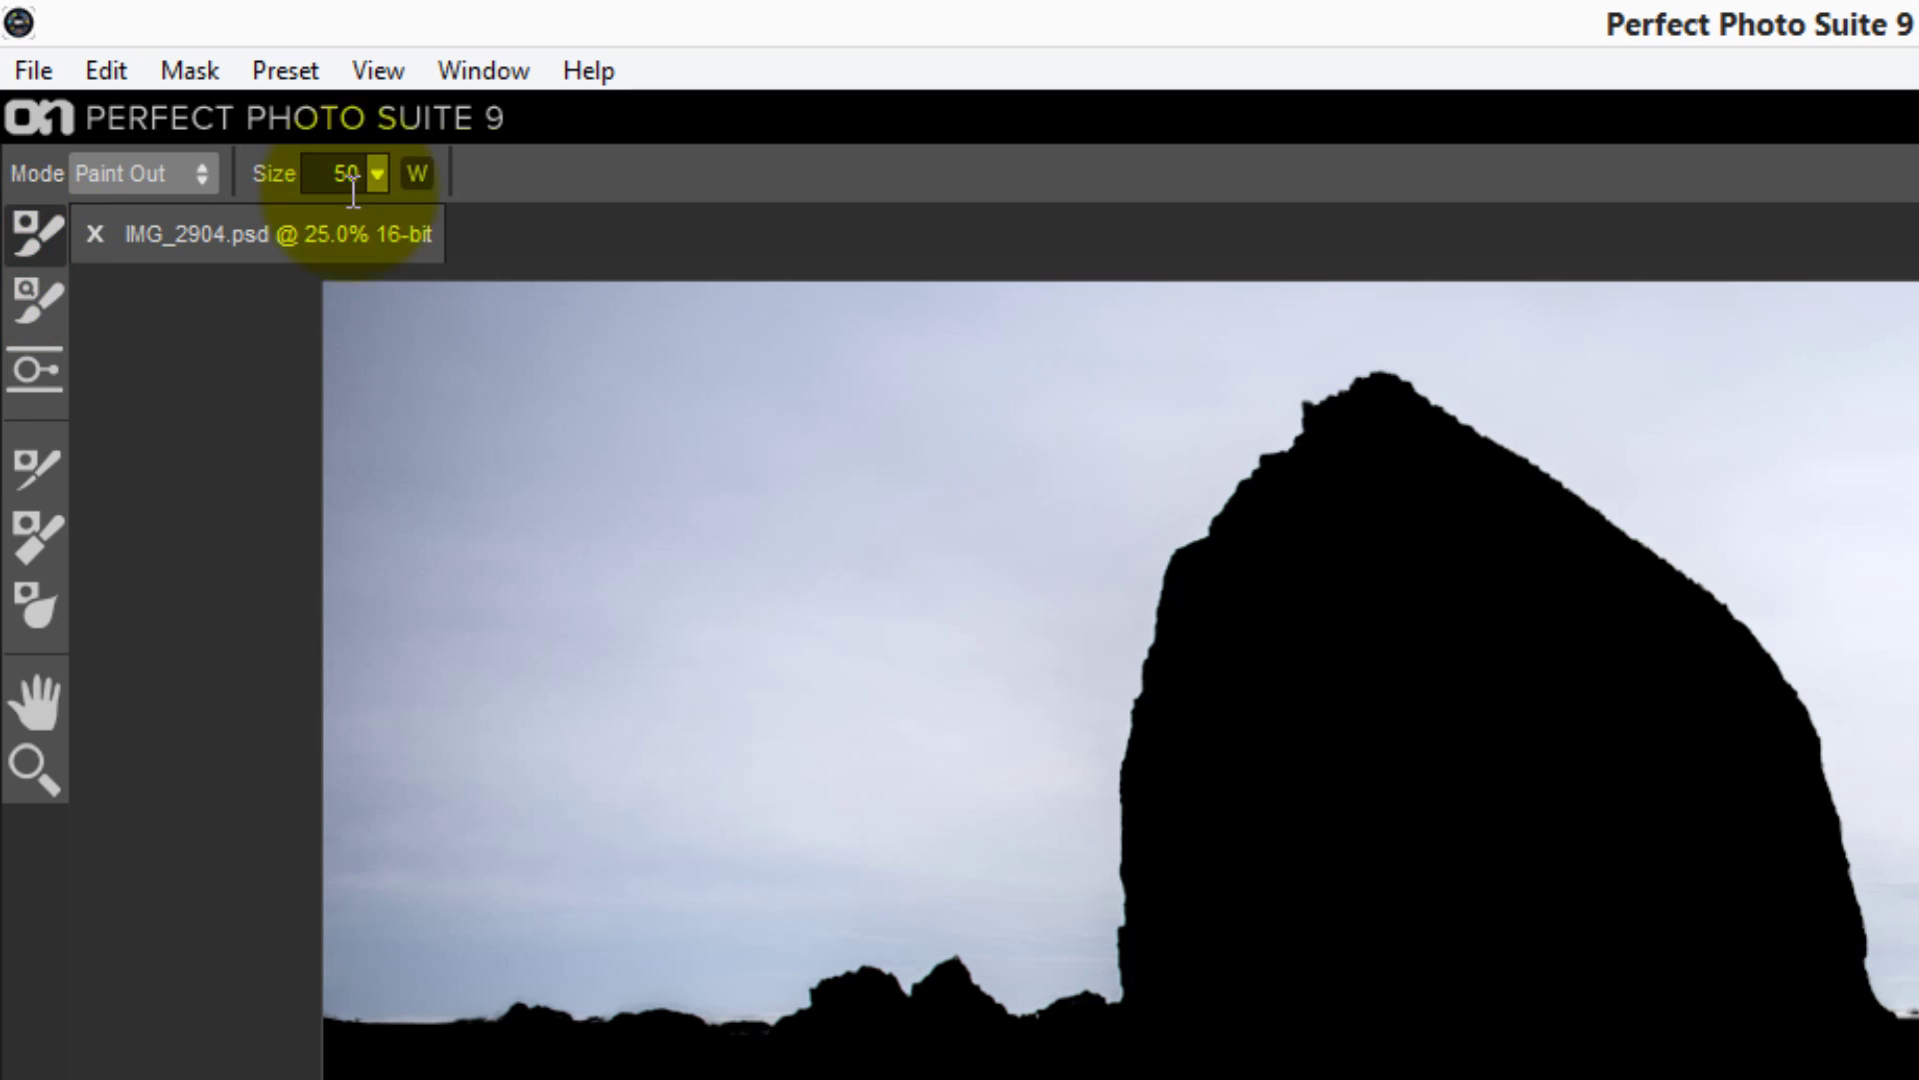
pyautogui.click(930, 176)
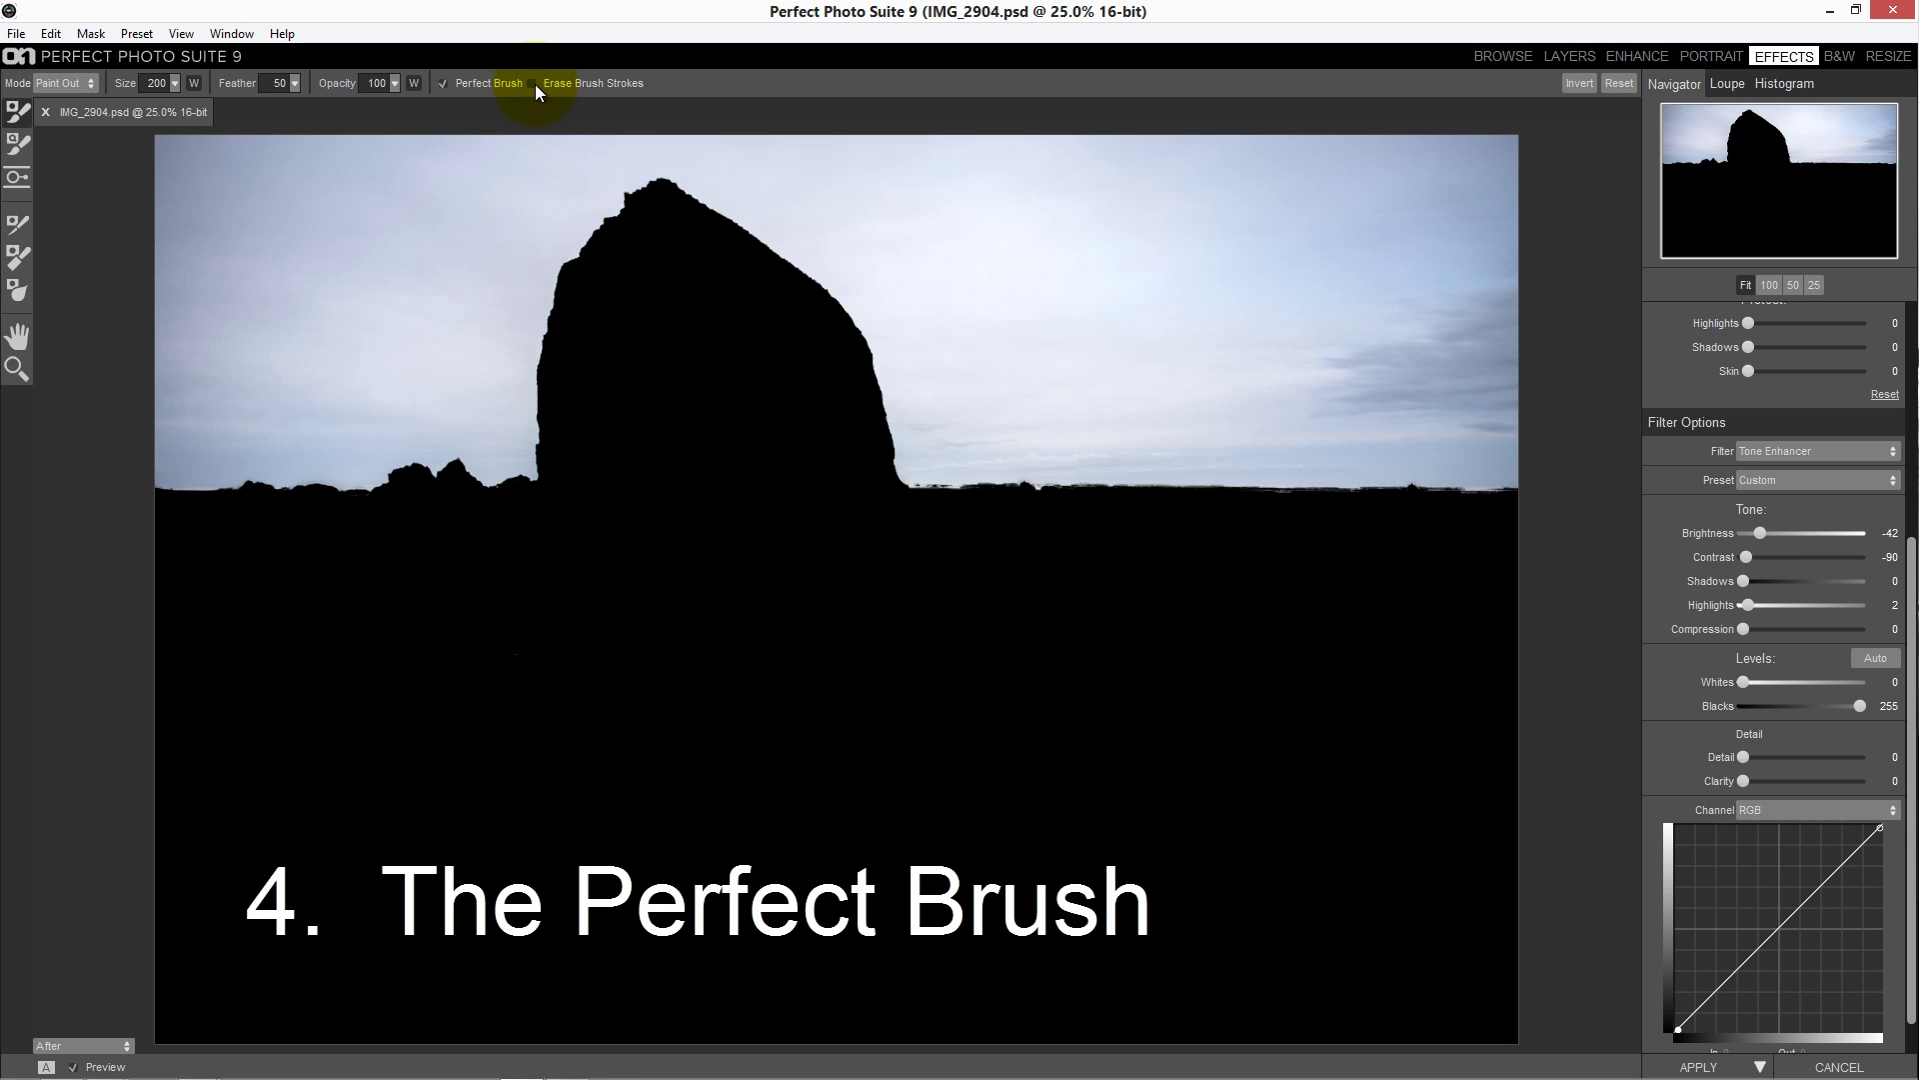
pyautogui.click(458, 86)
pyautogui.moveTo(617, 186)
pyautogui.mouseDown()
pyautogui.moveTo(672, 252)
pyautogui.moveTo(662, 279)
pyautogui.moveTo(566, 235)
pyautogui.moveTo(664, 184)
pyautogui.moveTo(678, 237)
pyautogui.moveTo(664, 206)
pyautogui.moveTo(663, 236)
pyautogui.moveTo(686, 184)
pyautogui.moveTo(627, 205)
pyautogui.moveTo(621, 182)
pyautogui.moveTo(638, 201)
pyautogui.moveTo(600, 206)
pyautogui.moveTo(638, 210)
pyautogui.moveTo(579, 249)
pyautogui.moveTo(590, 261)
pyautogui.moveTo(530, 329)
pyautogui.moveTo(545, 310)
pyautogui.moveTo(557, 337)
pyautogui.moveTo(622, 266)
pyautogui.mouseUp()
pyautogui.hotkey('ctrl', 'z')
pyautogui.click(493, 86)
pyautogui.moveTo(814, 236); pyautogui.dragTo(813, 237)
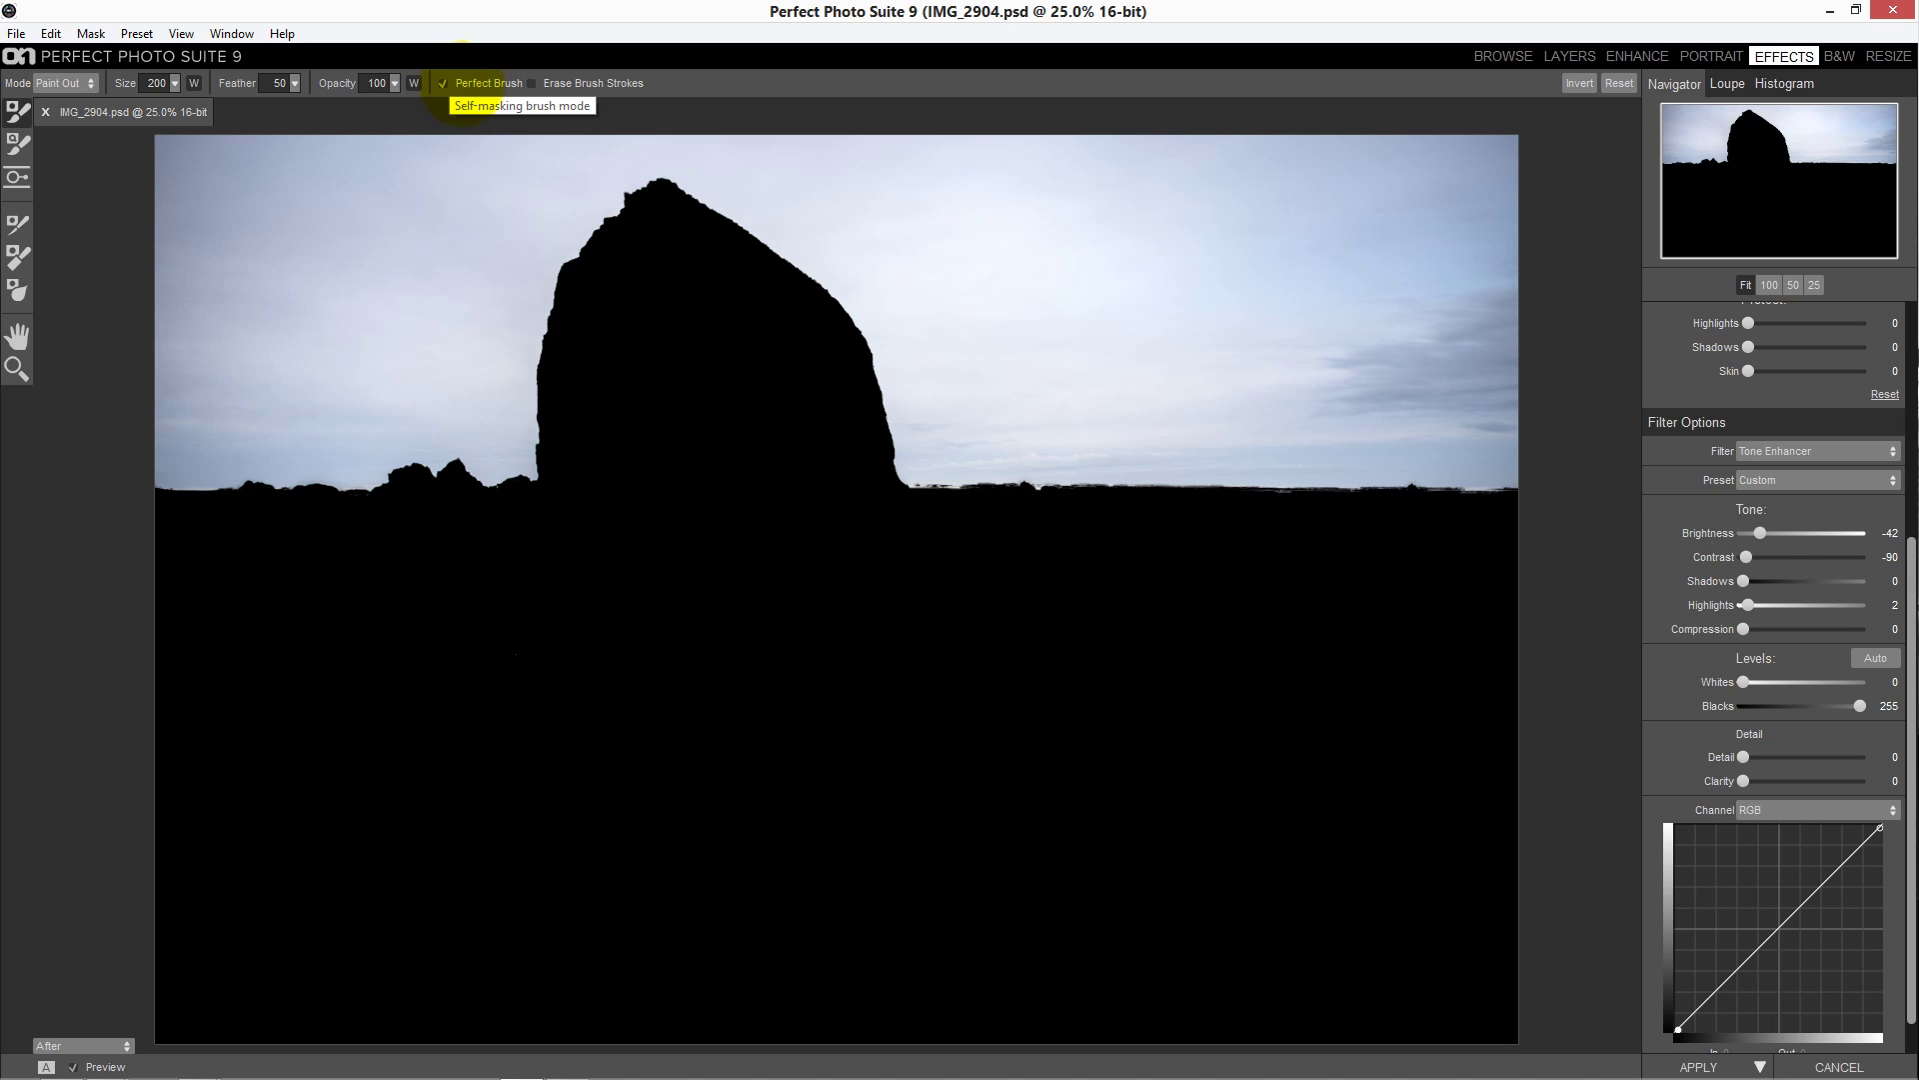
# Invert the Tone Enhancer mask, and set blacks to 0, brightness to -70, contrast to -34 and highlights to 12
pyautogui.scroll(3, 1694, 545)
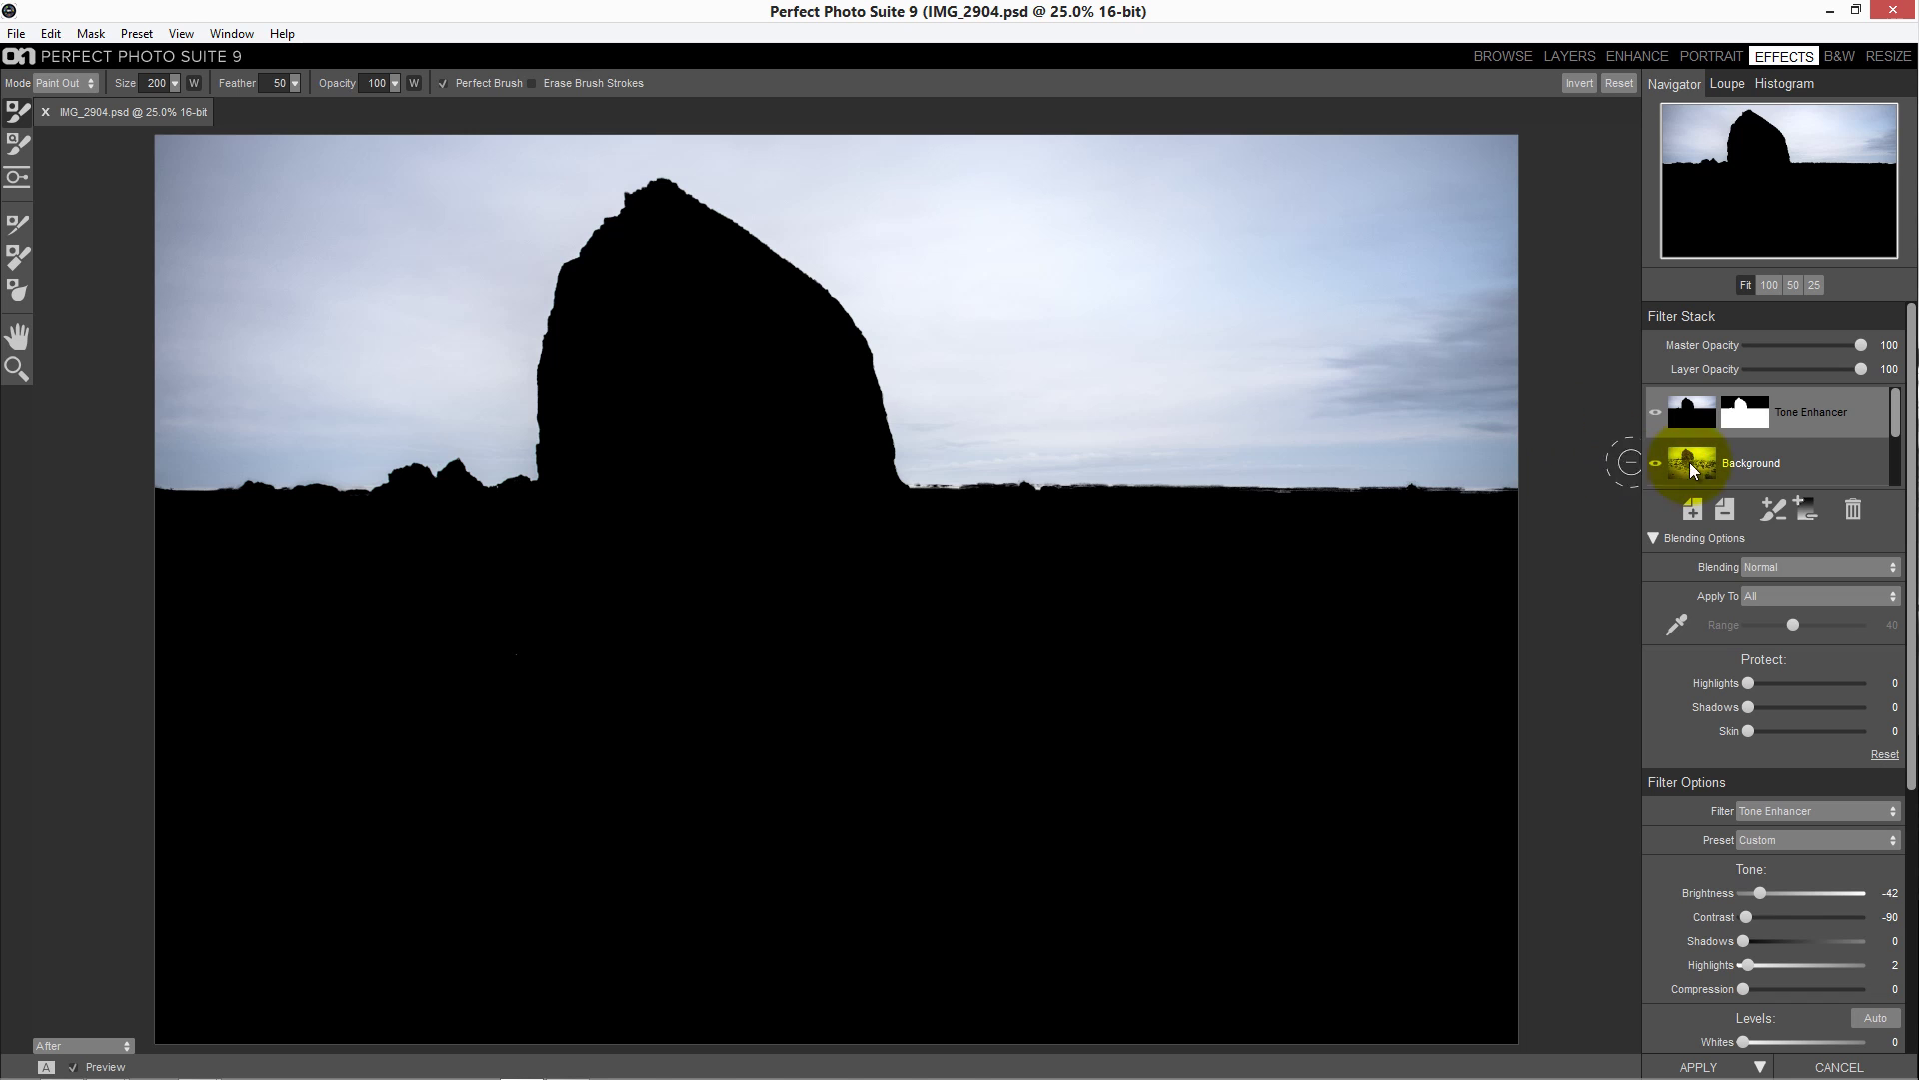
pyautogui.hotkey('ctrl', 'i')
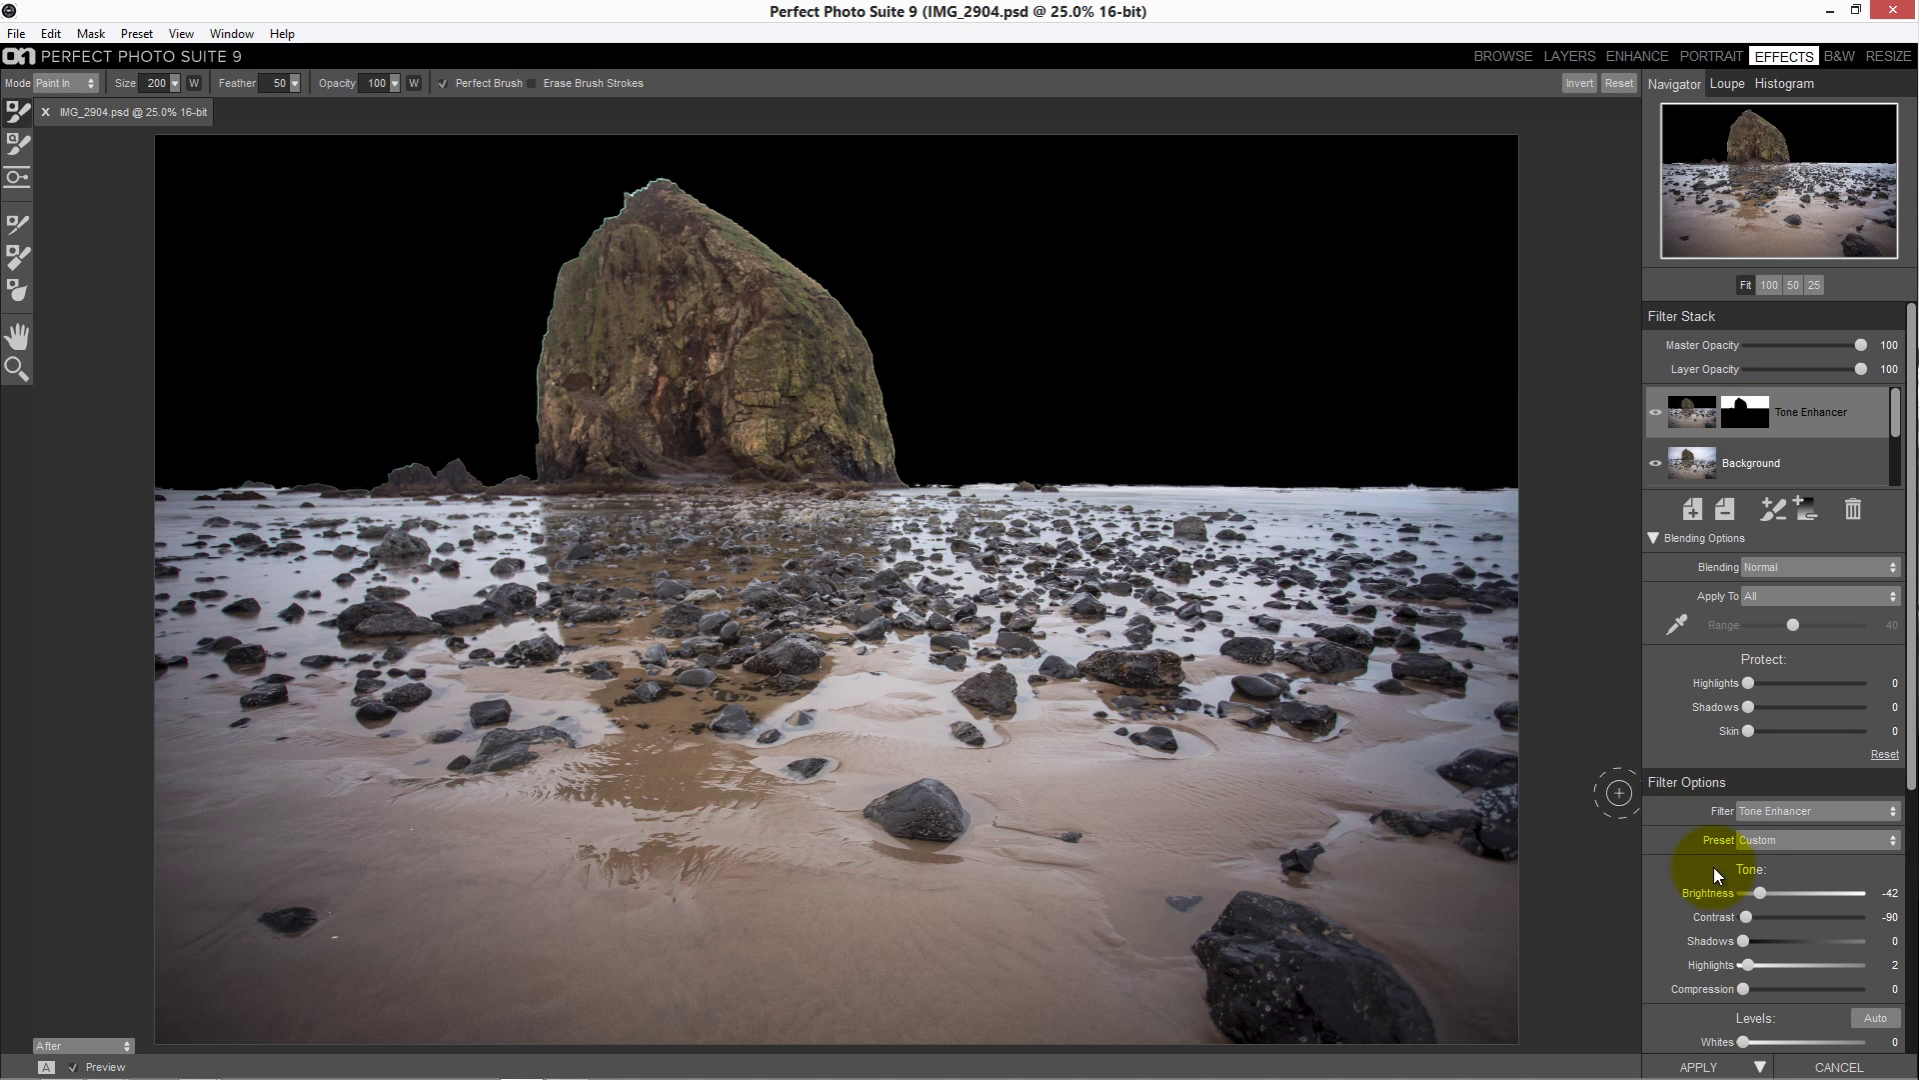
pyautogui.scroll(-3, 1754, 800)
pyautogui.moveTo(1861, 825); pyautogui.dragTo(1741, 816)
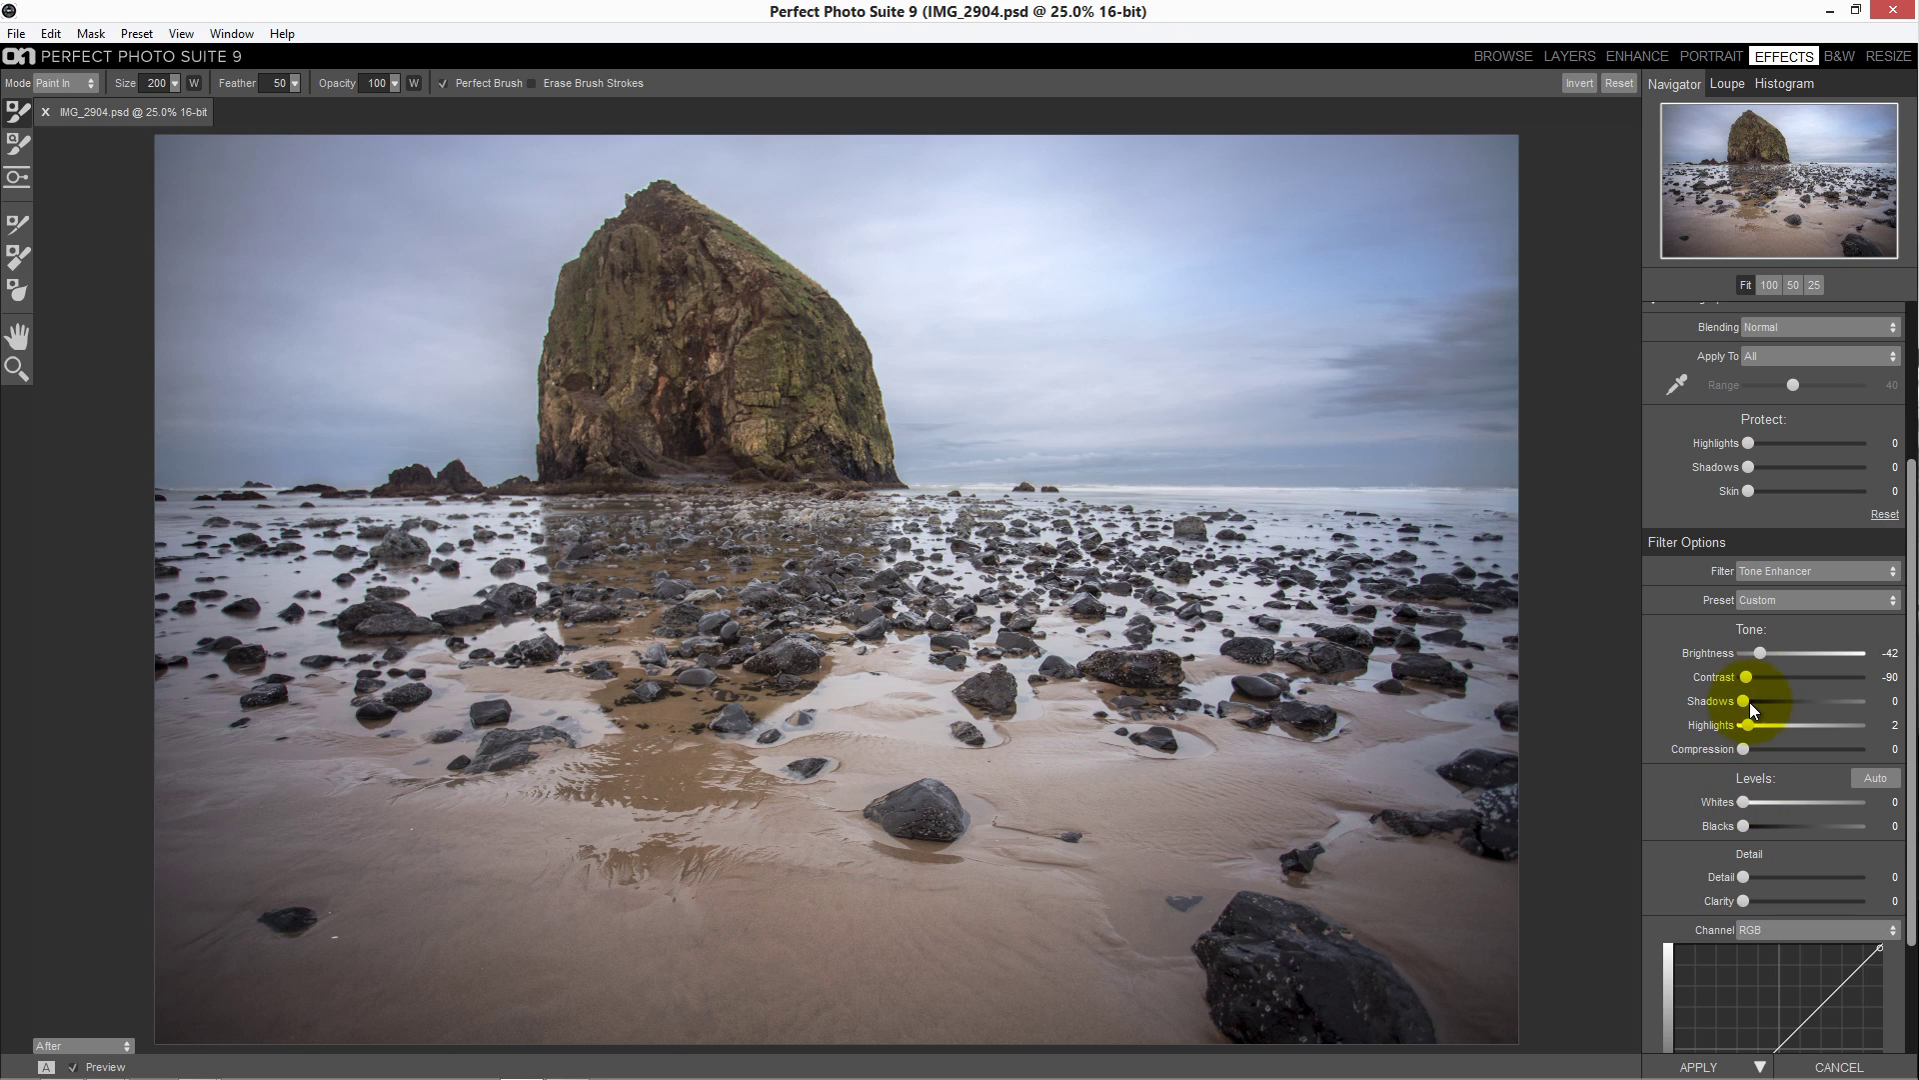
pyautogui.moveTo(1774, 705)
pyautogui.mouseDown()
pyautogui.moveTo(1843, 693)
pyautogui.moveTo(1735, 696)
pyautogui.moveTo(1812, 718)
pyautogui.moveTo(1772, 722)
pyautogui.mouseUp()
pyautogui.moveTo(1773, 651); pyautogui.dragTo(1749, 652)
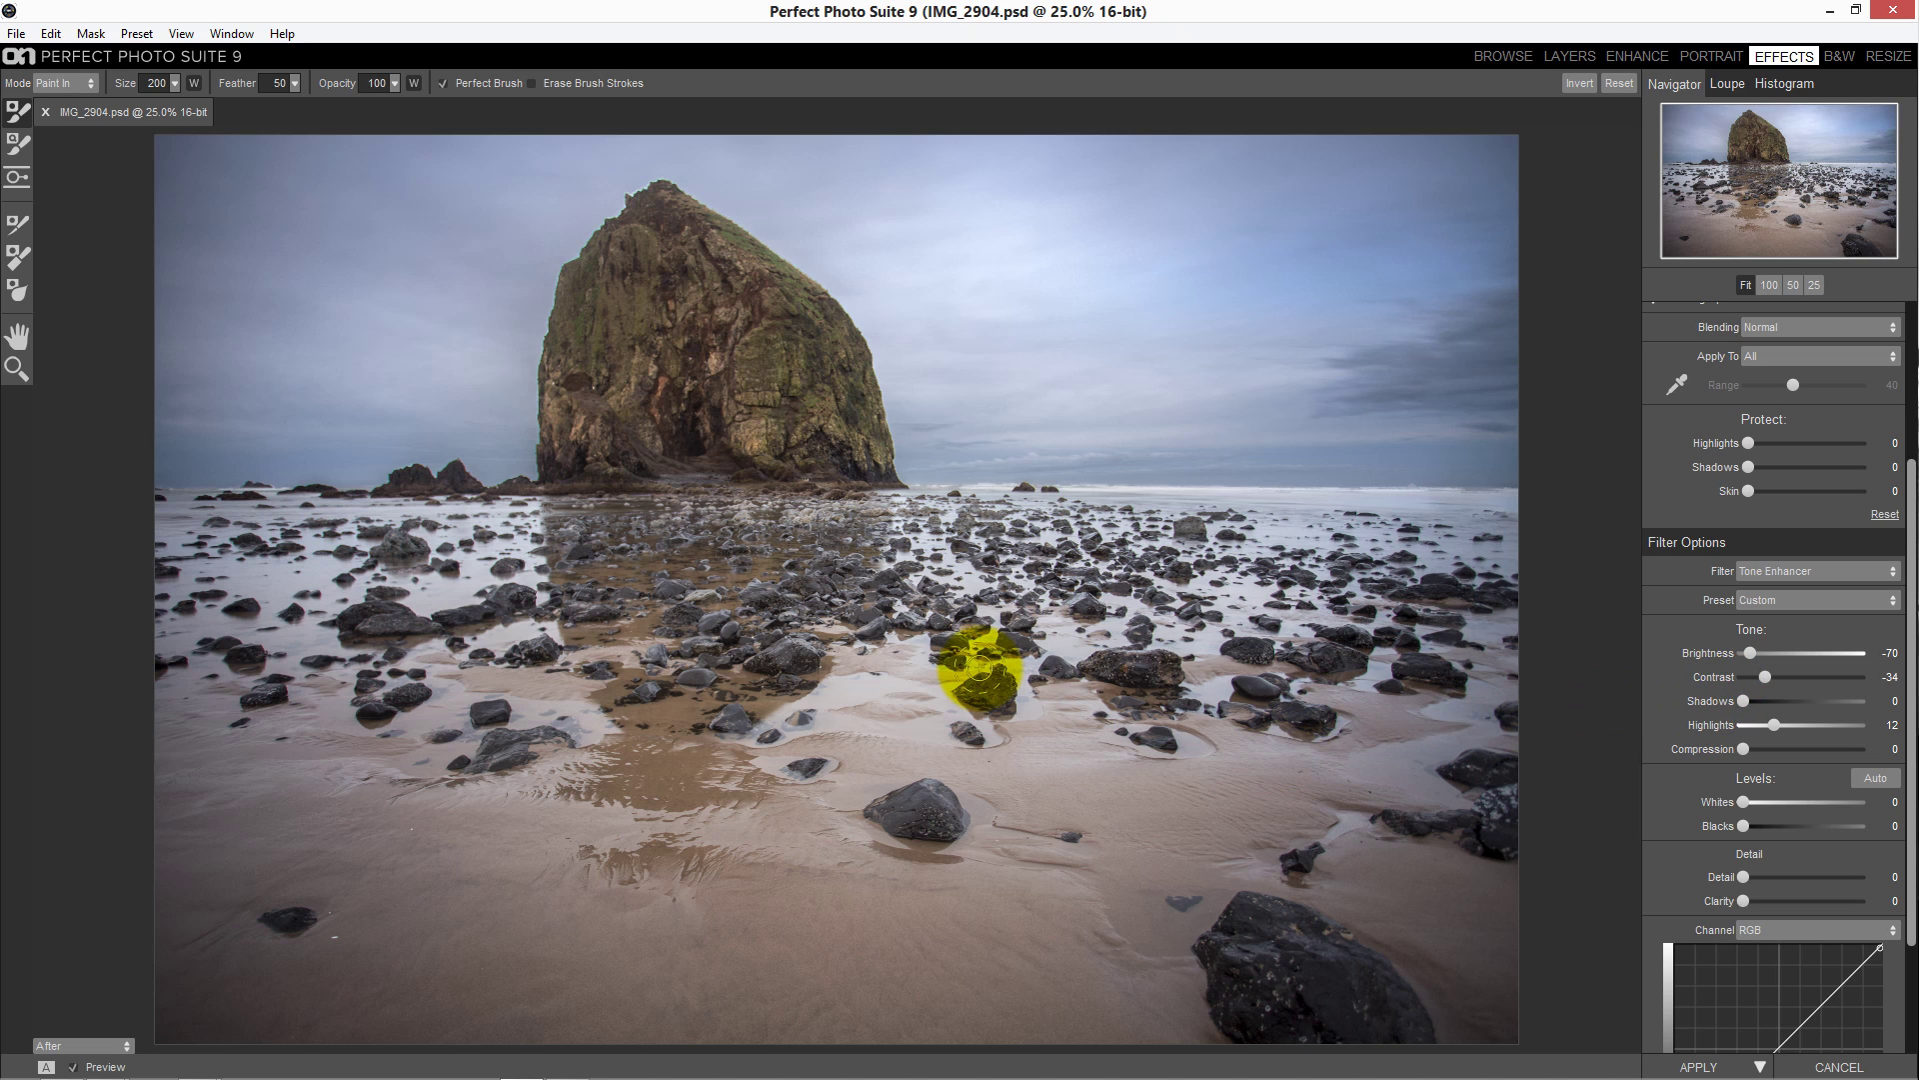
# Try enlarging the masking brush well past size 1300 and bring it back down to size 200
pyautogui.press(']')
pyautogui.press(']')
pyautogui.press(']')
pyautogui.press(']')
pyautogui.press(']')
pyautogui.press(']')
pyautogui.press(']')
pyautogui.press(']')
pyautogui.press(']')
pyautogui.press(']')
pyautogui.press(']')
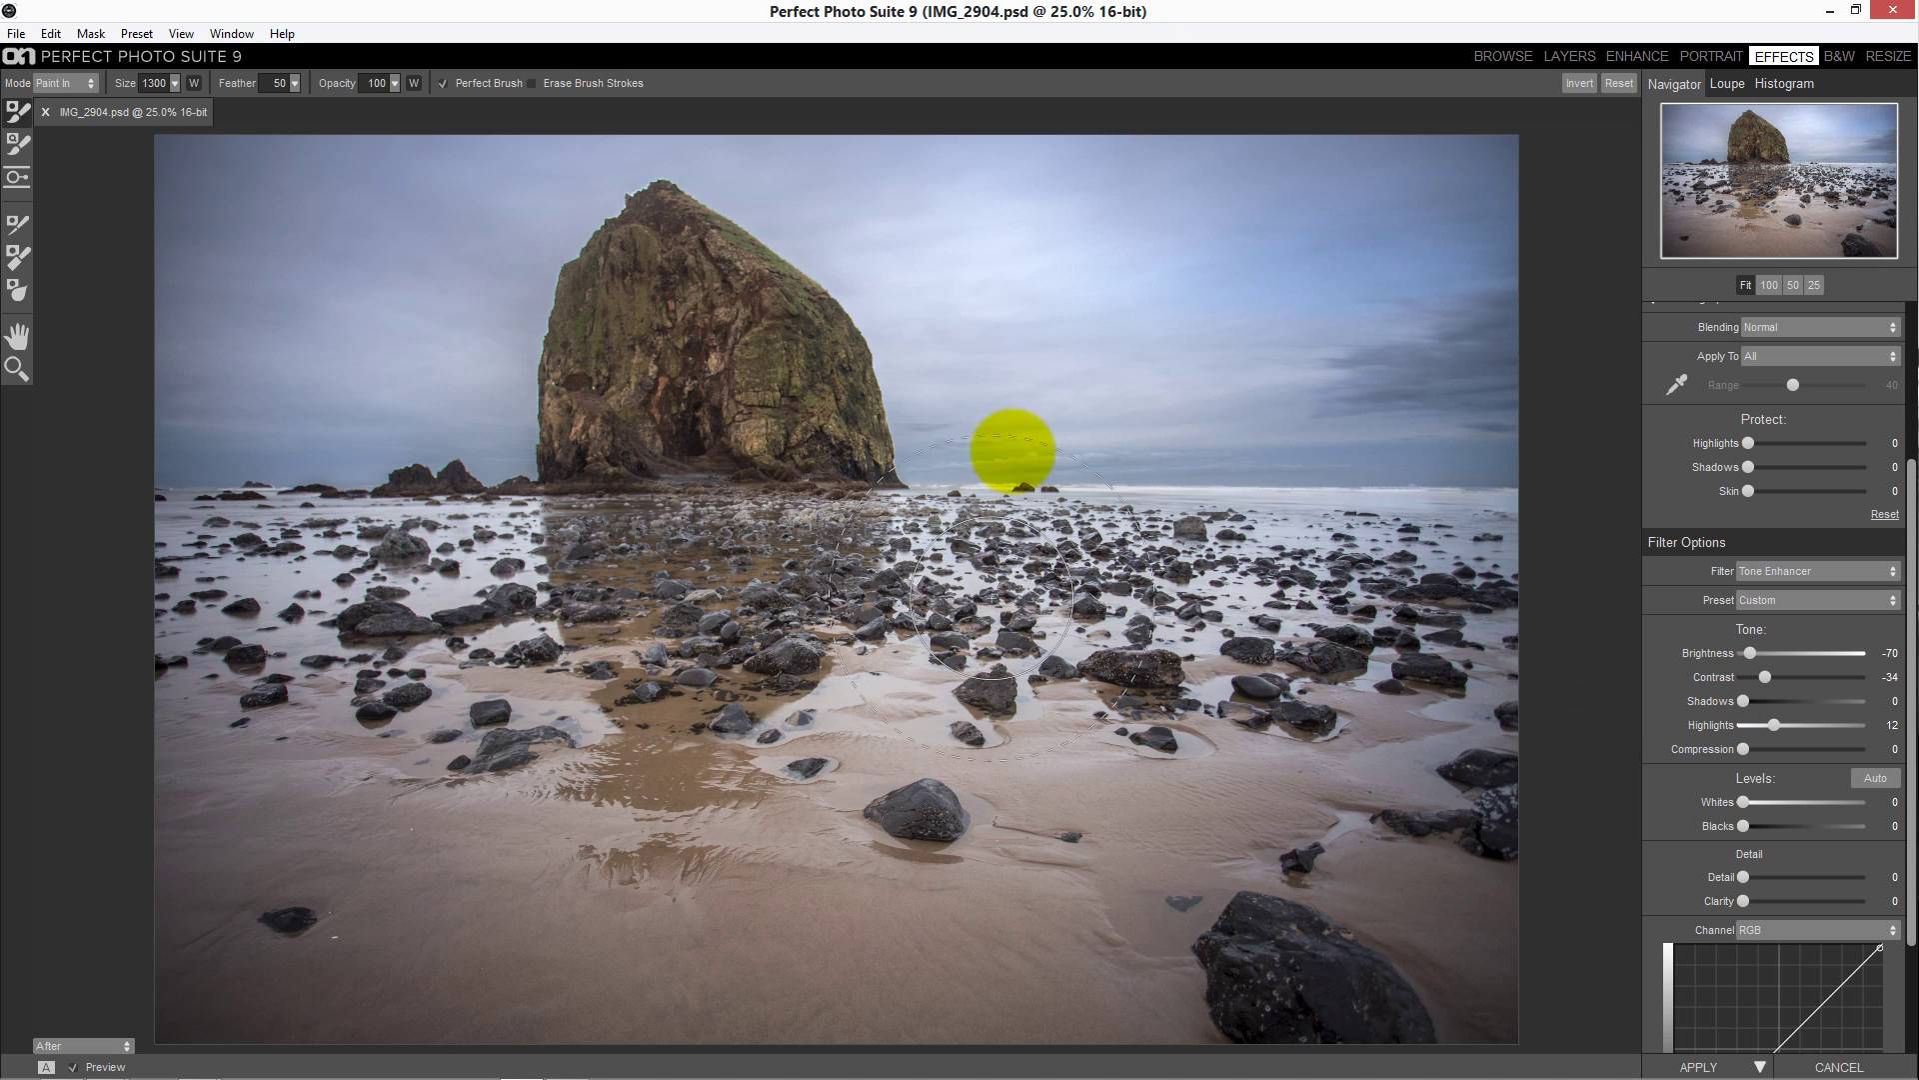
pyautogui.press(']')
pyautogui.press(']')
pyautogui.press(']')
pyautogui.press(']')
pyautogui.press(']')
pyautogui.press(']')
pyautogui.press(']')
pyautogui.press('[')
pyautogui.press('[')
pyautogui.press('[')
pyautogui.press('[')
pyautogui.press('[')
pyautogui.press('[')
pyautogui.press('[')
pyautogui.press('[')
pyautogui.press('[')
pyautogui.press('[')
pyautogui.press('[')
pyautogui.press('[')
pyautogui.press('[')
pyautogui.press('[')
pyautogui.press('[')
pyautogui.press('[')
pyautogui.press('[')
pyautogui.press('[')
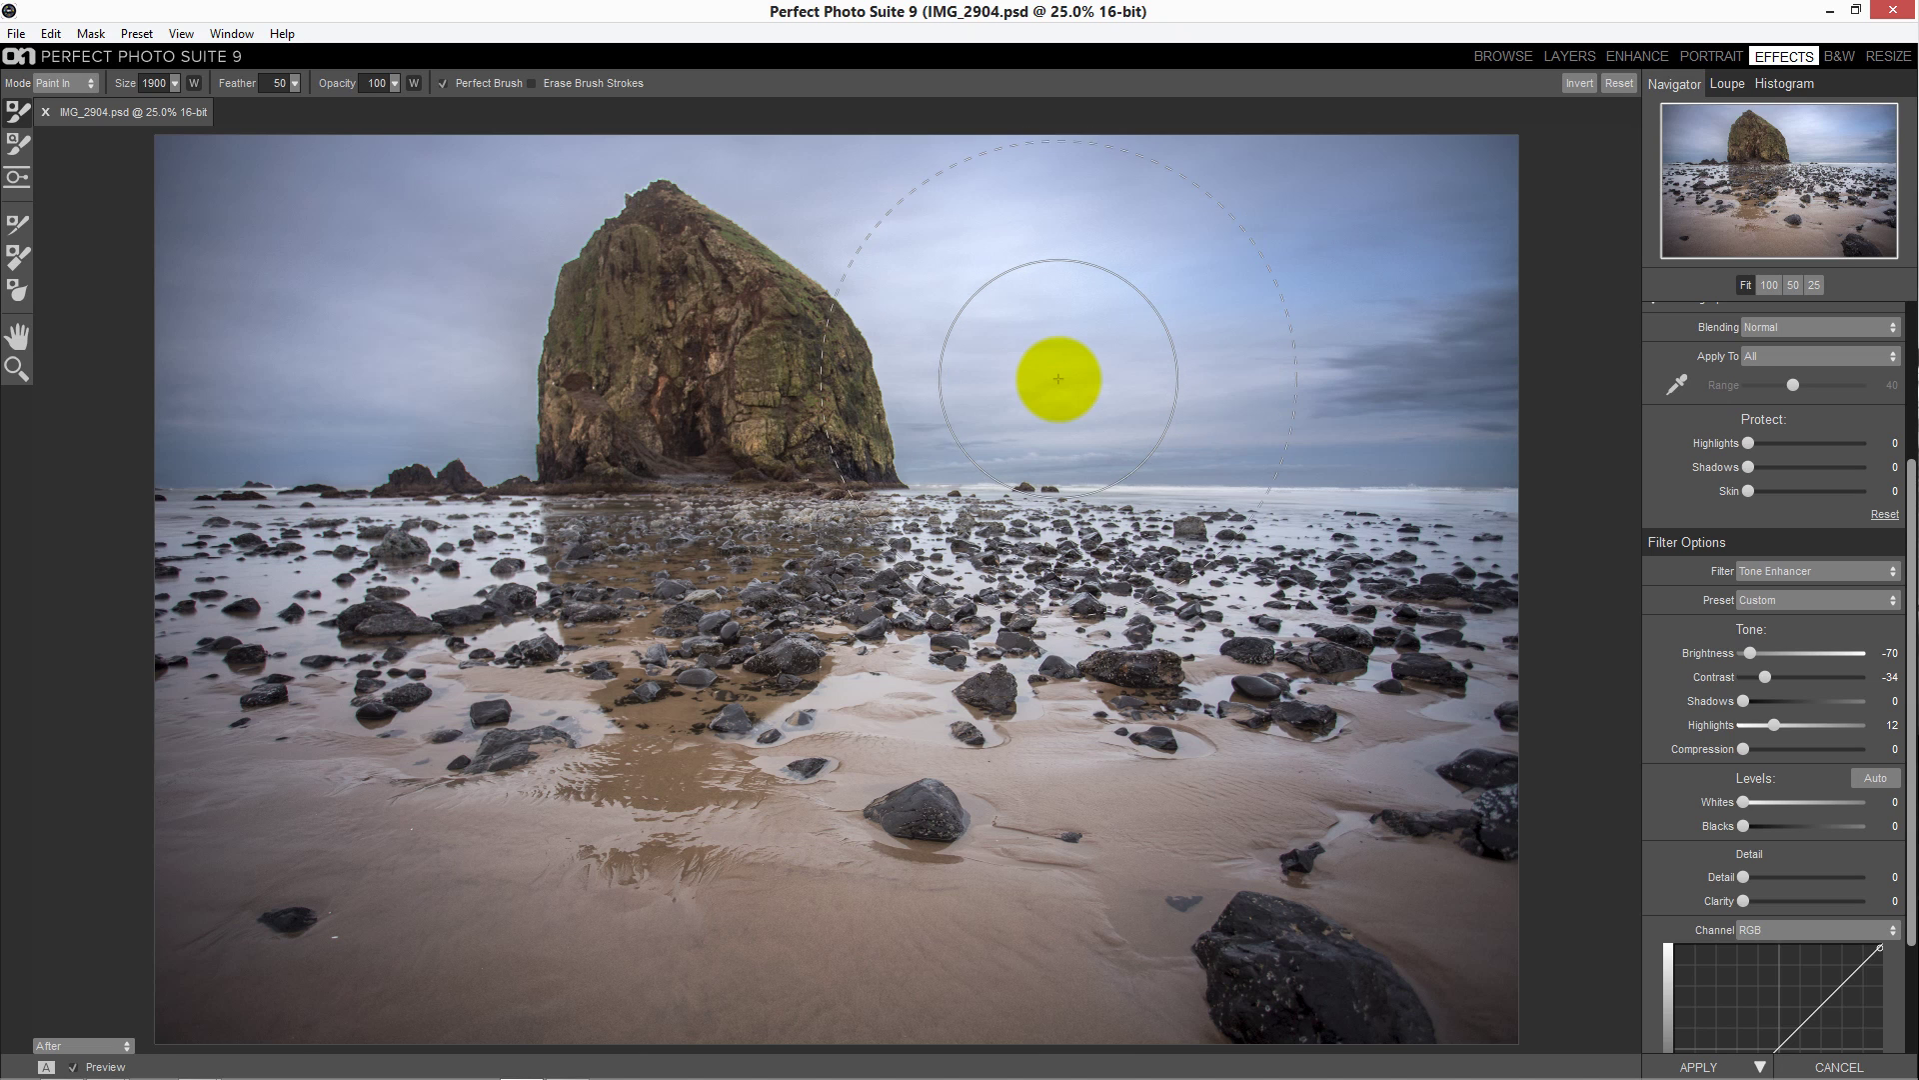
pyautogui.press('[')
# Add a new layer on top of the filter stack and assign the Tone Enhancer filter to it
pyautogui.scroll(3, 1743, 500)
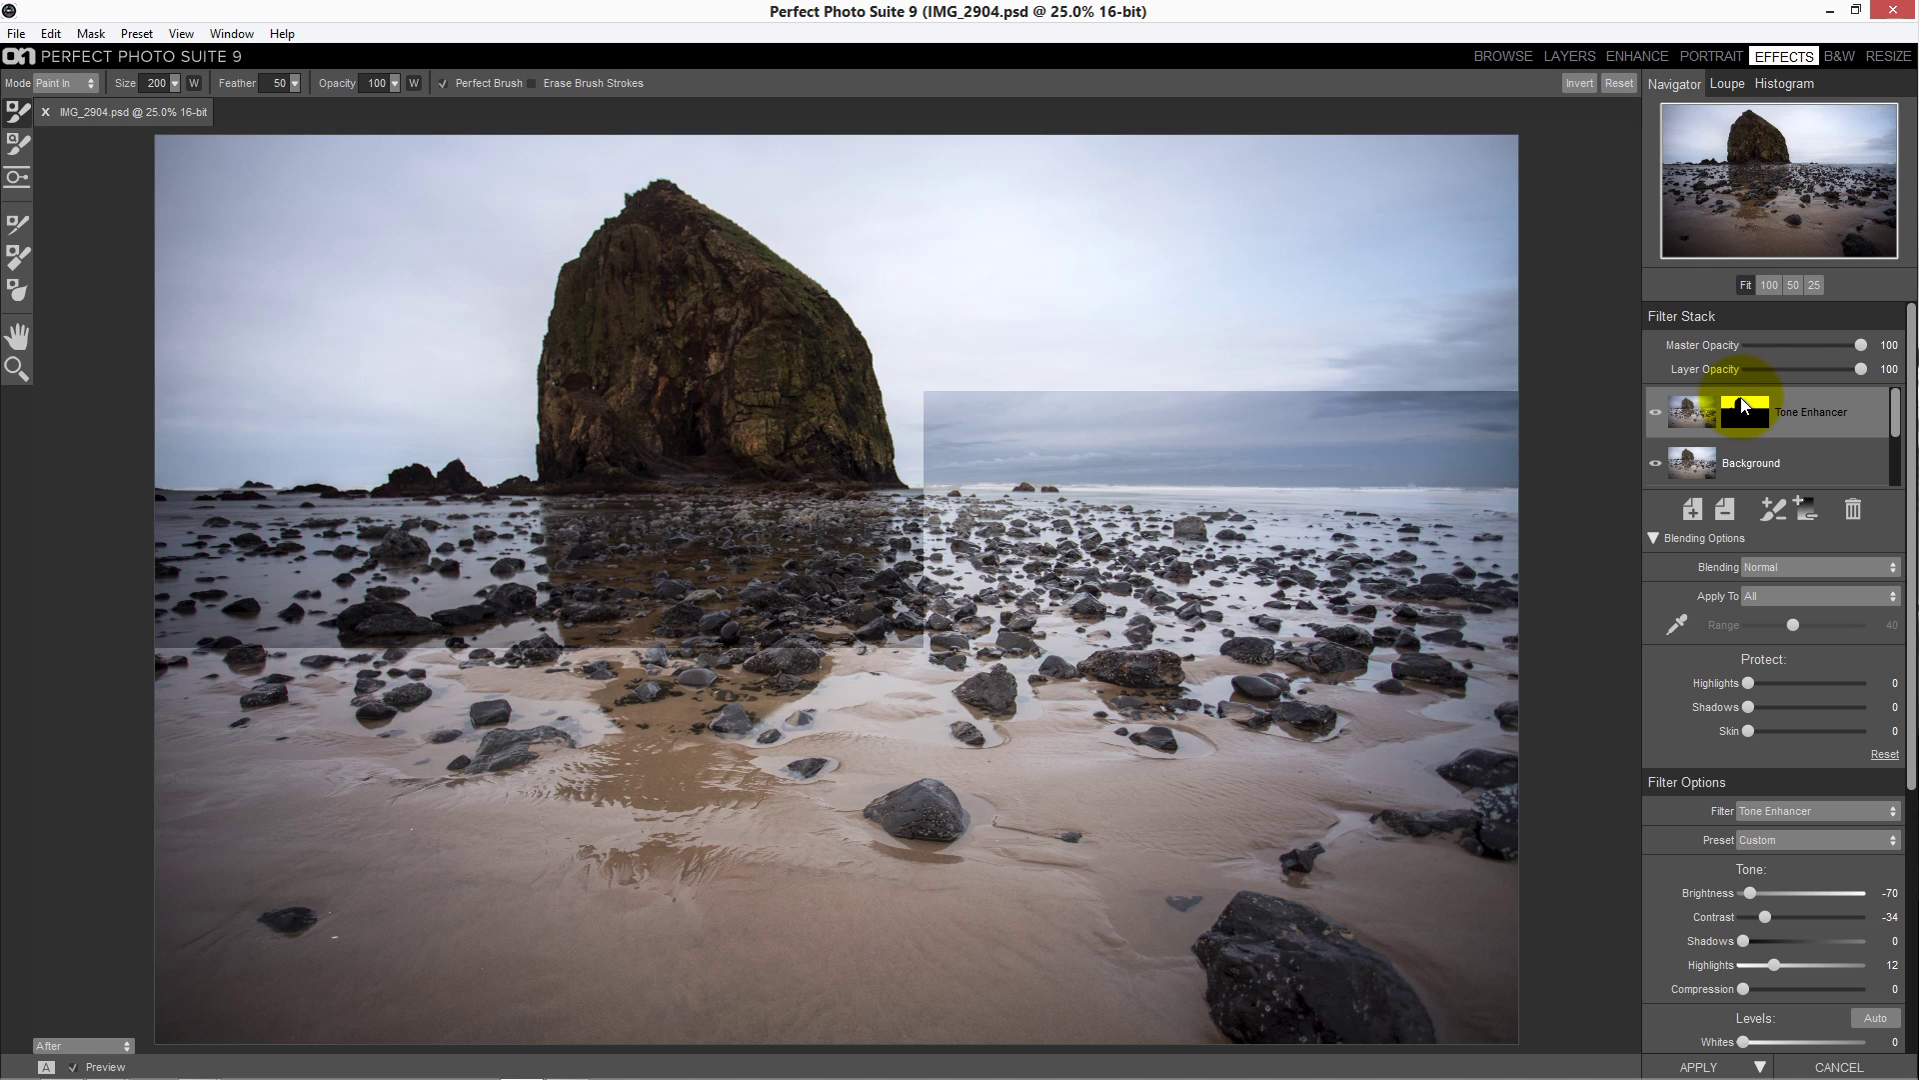
pyautogui.click(1792, 508)
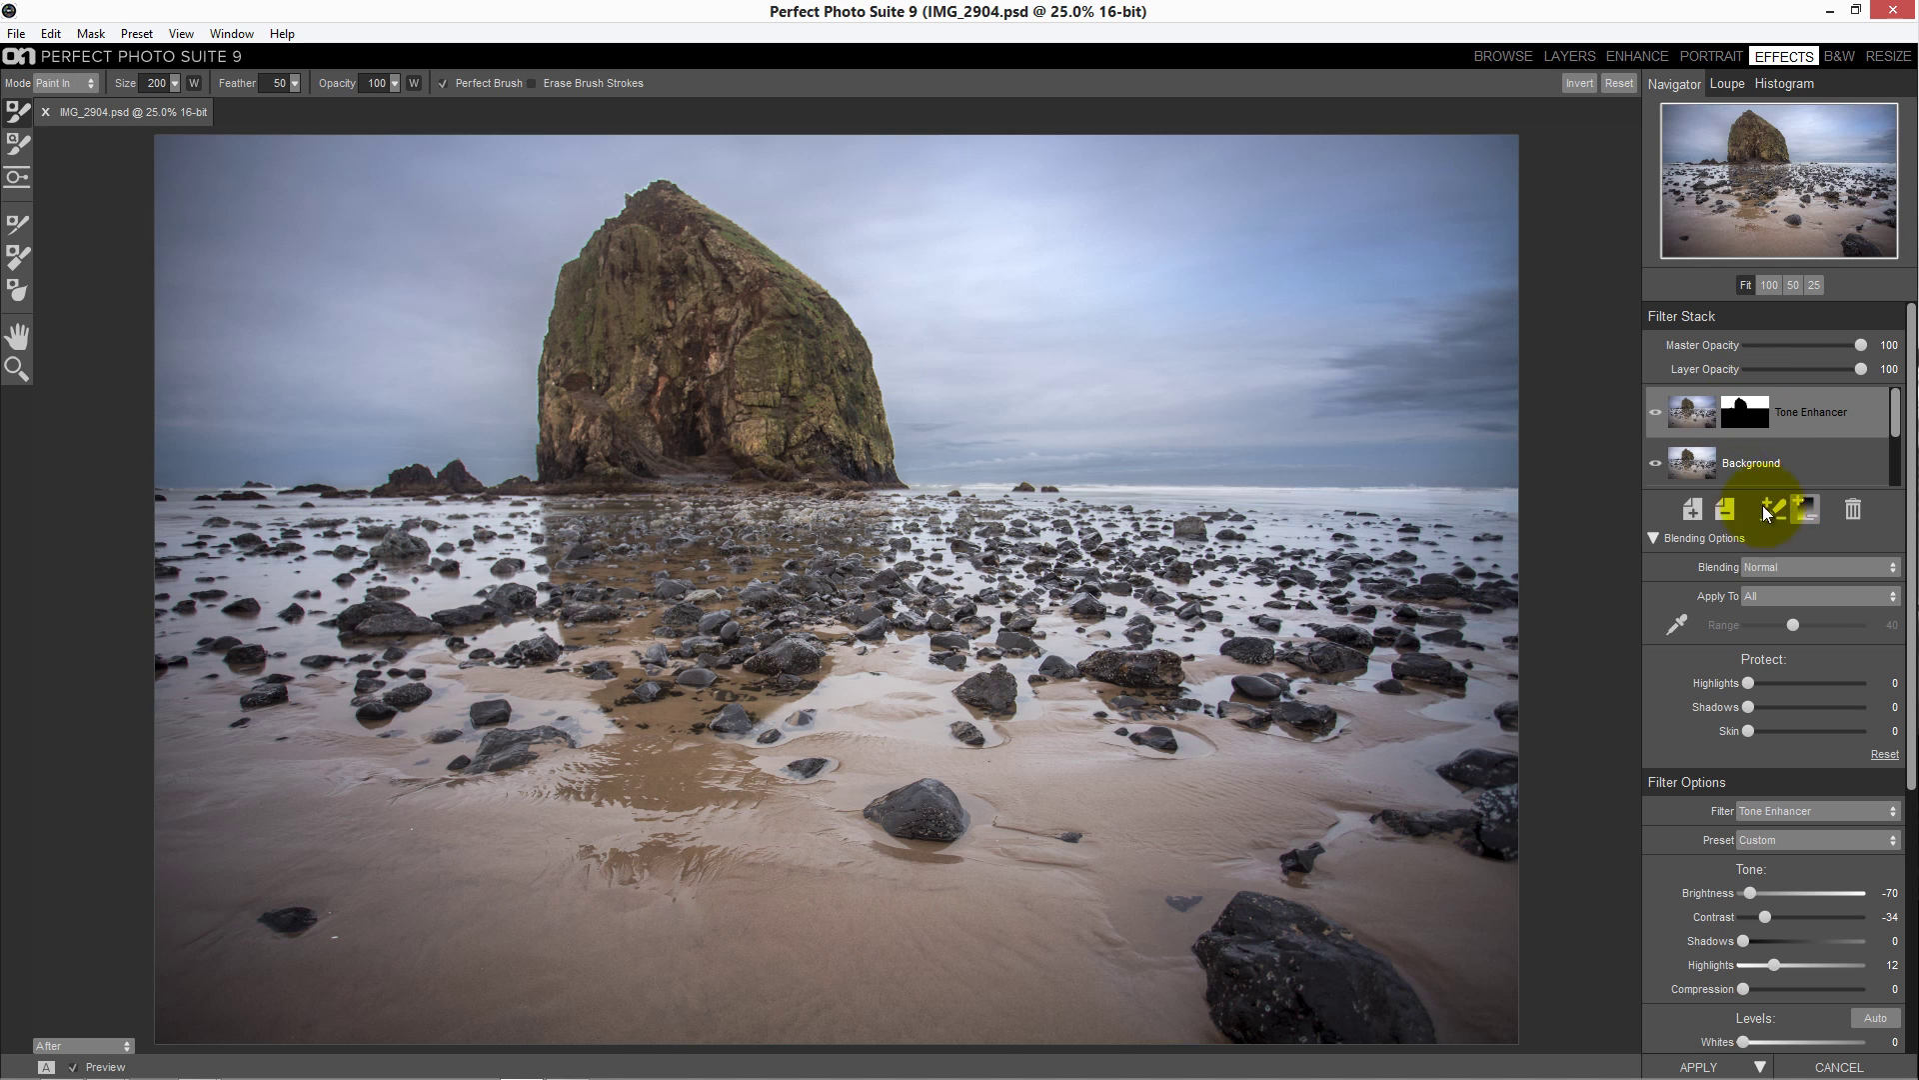
pyautogui.click(1694, 512)
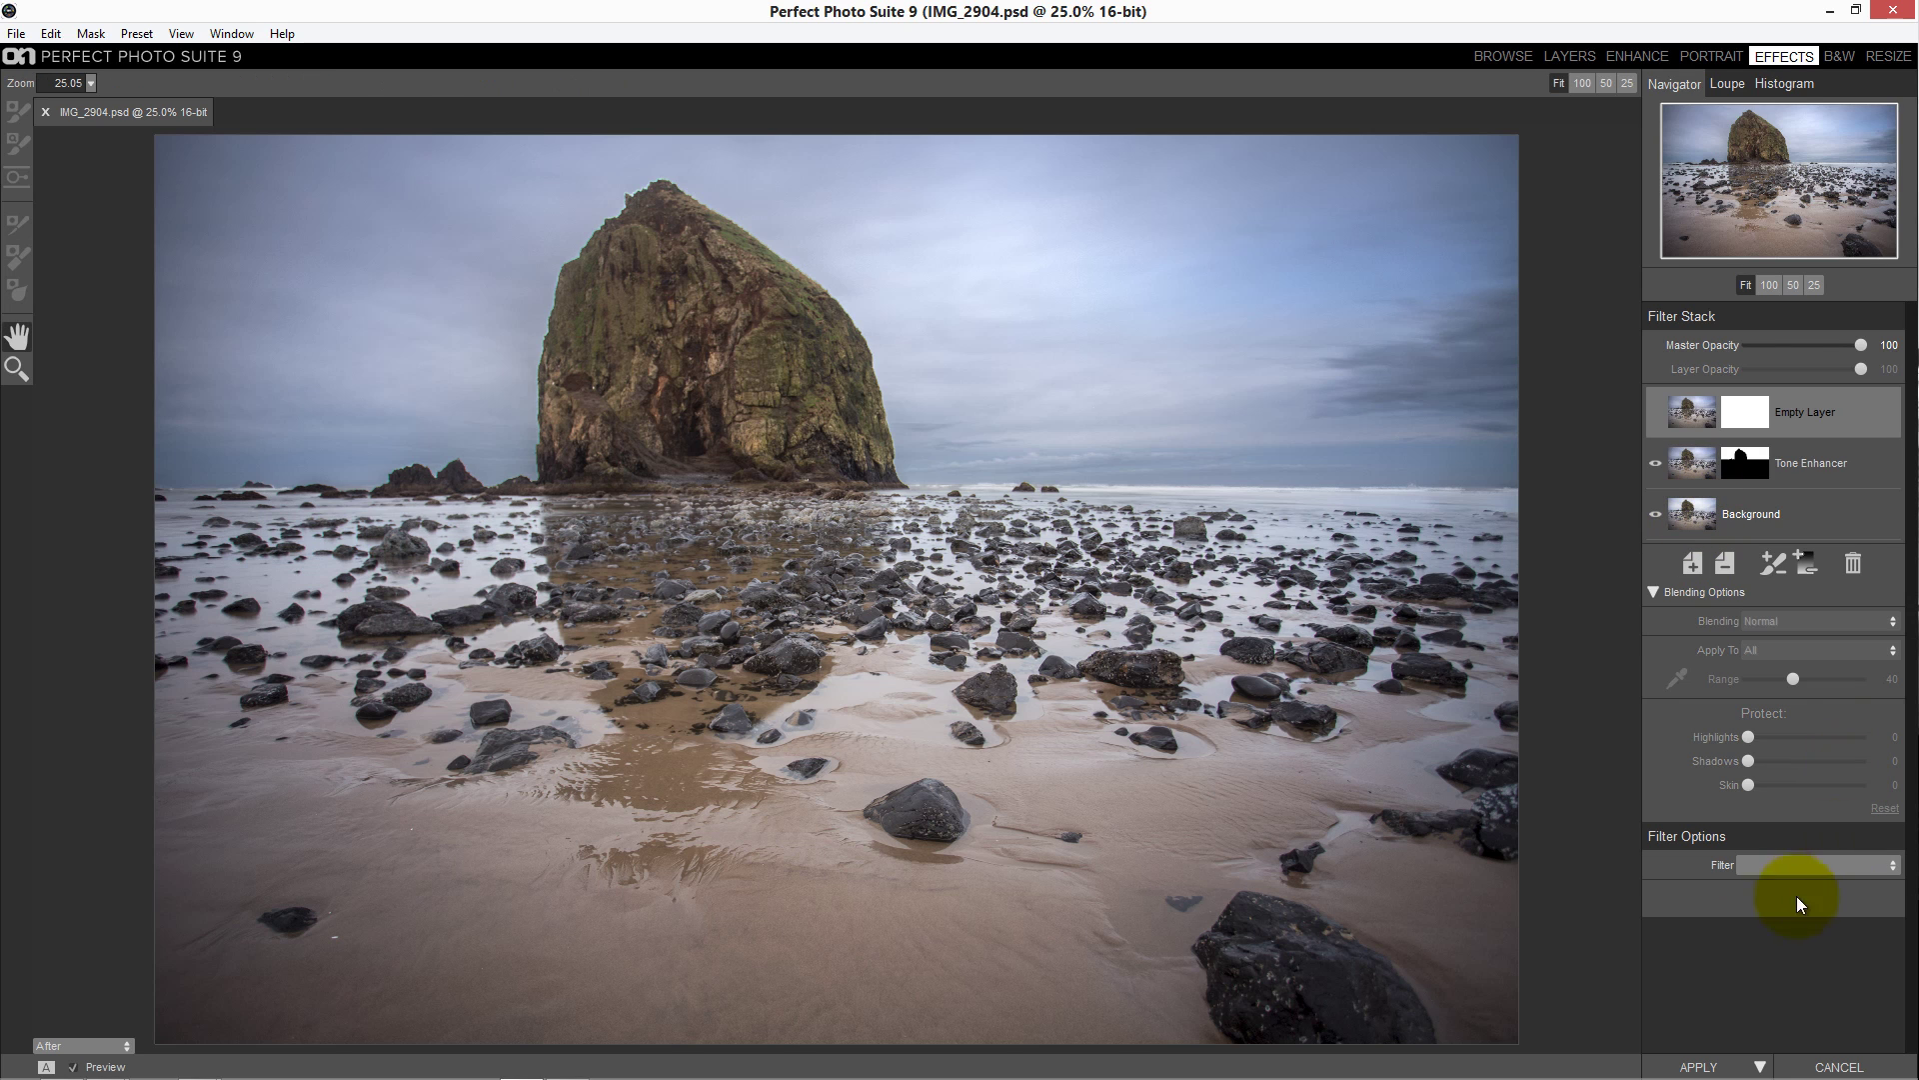
pyautogui.click(1795, 865)
pyautogui.click(1771, 811)
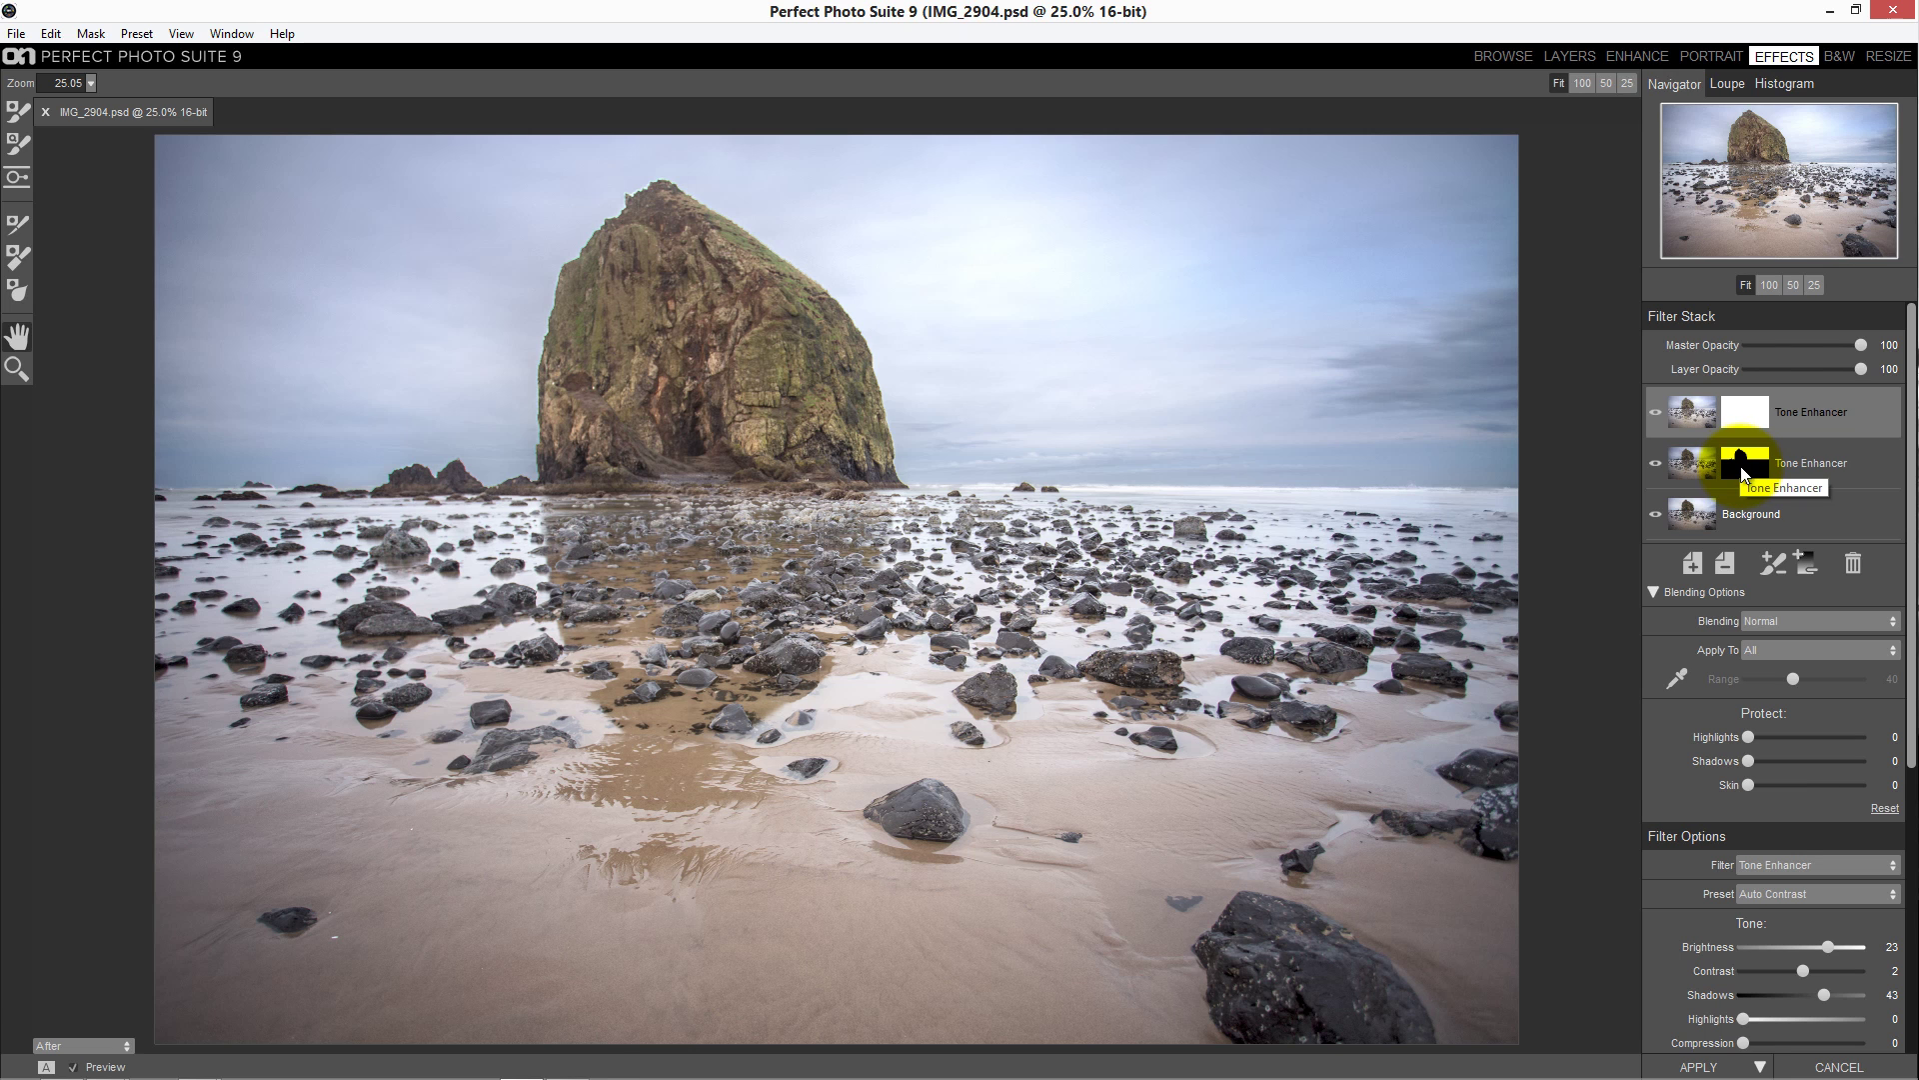
# Copy the lower Tone Enhancer layer's mask onto the upper Tone Enhancer layer and invert the copied mask
pyautogui.click(1741, 466)
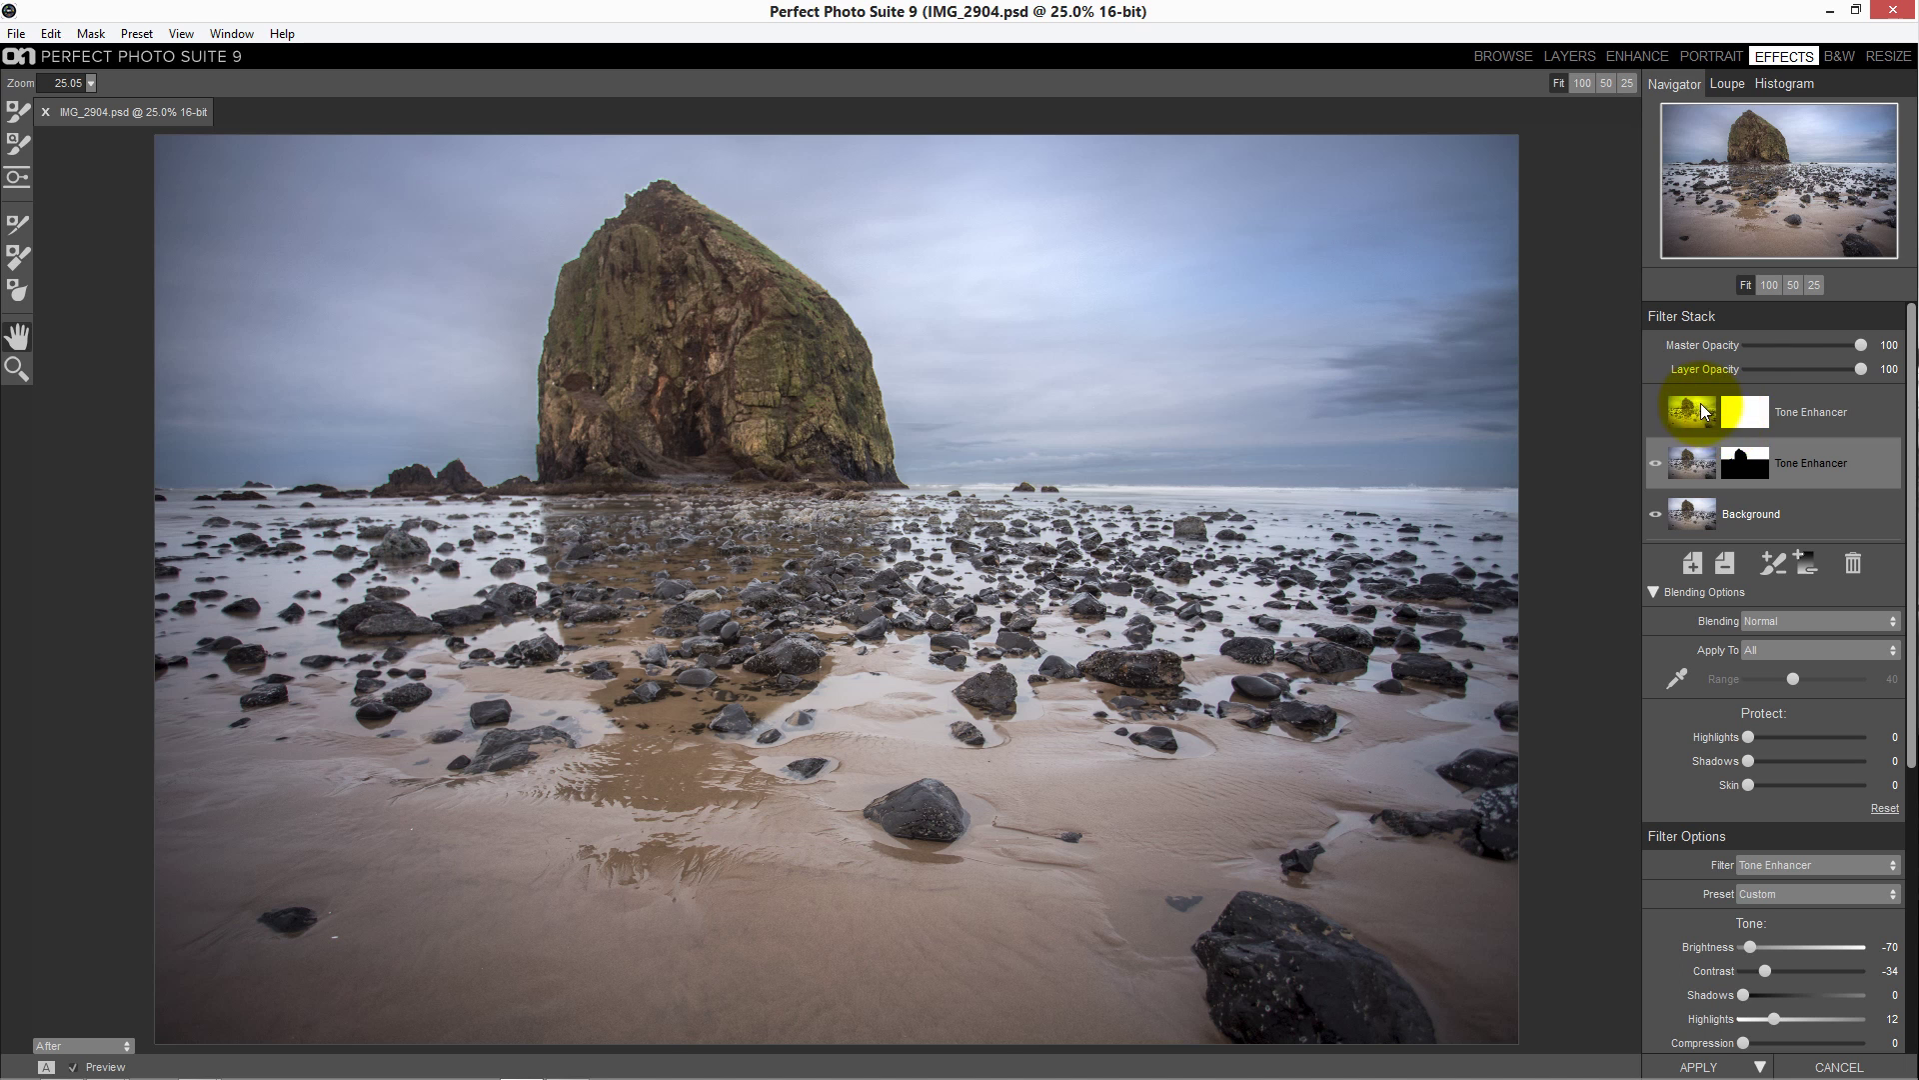
pyautogui.moveTo(1744, 463); pyautogui.dragTo(1743, 414)
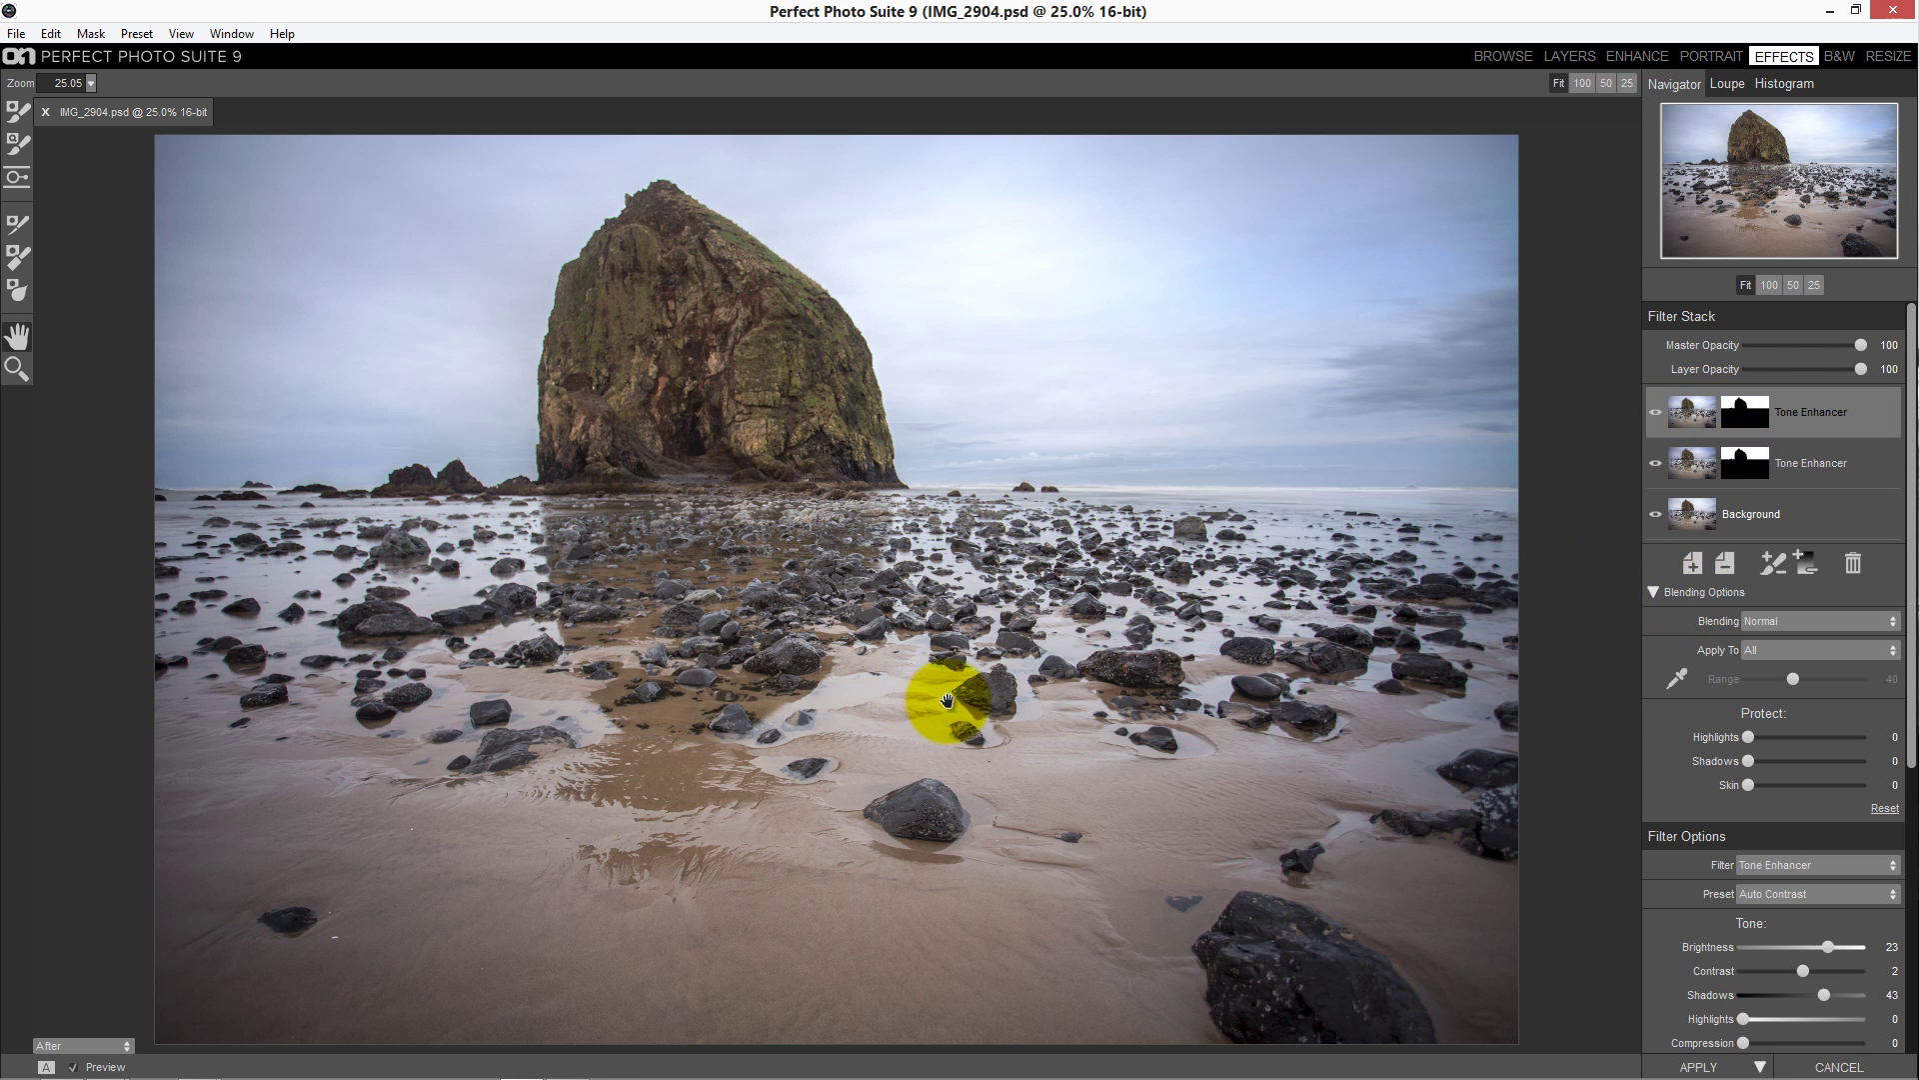
pyautogui.hotkey('ctrl', 'i')
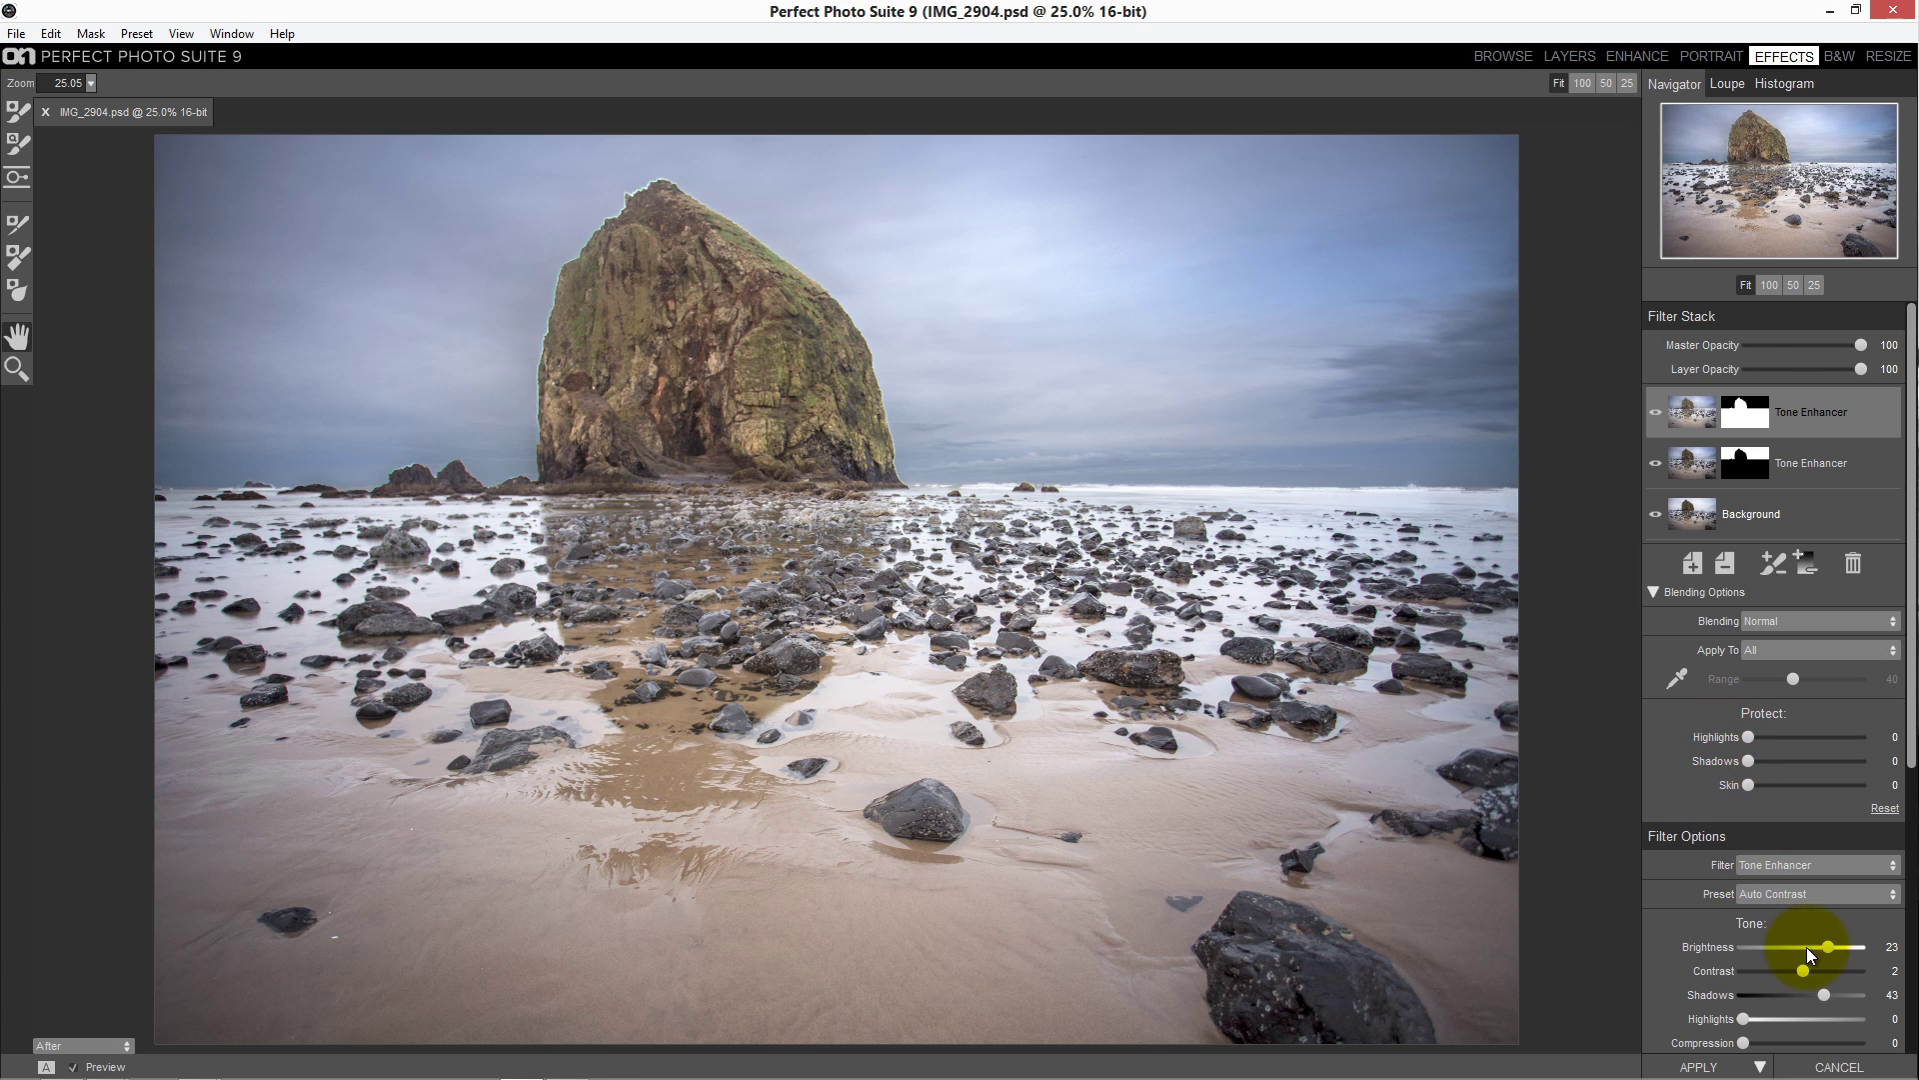
# Set the upper Tone Enhancer's brightness to 0, contrast to 20, shadows to 28 and whites to 10
pyautogui.scroll(-3, 1825, 790)
pyautogui.click(1862, 894)
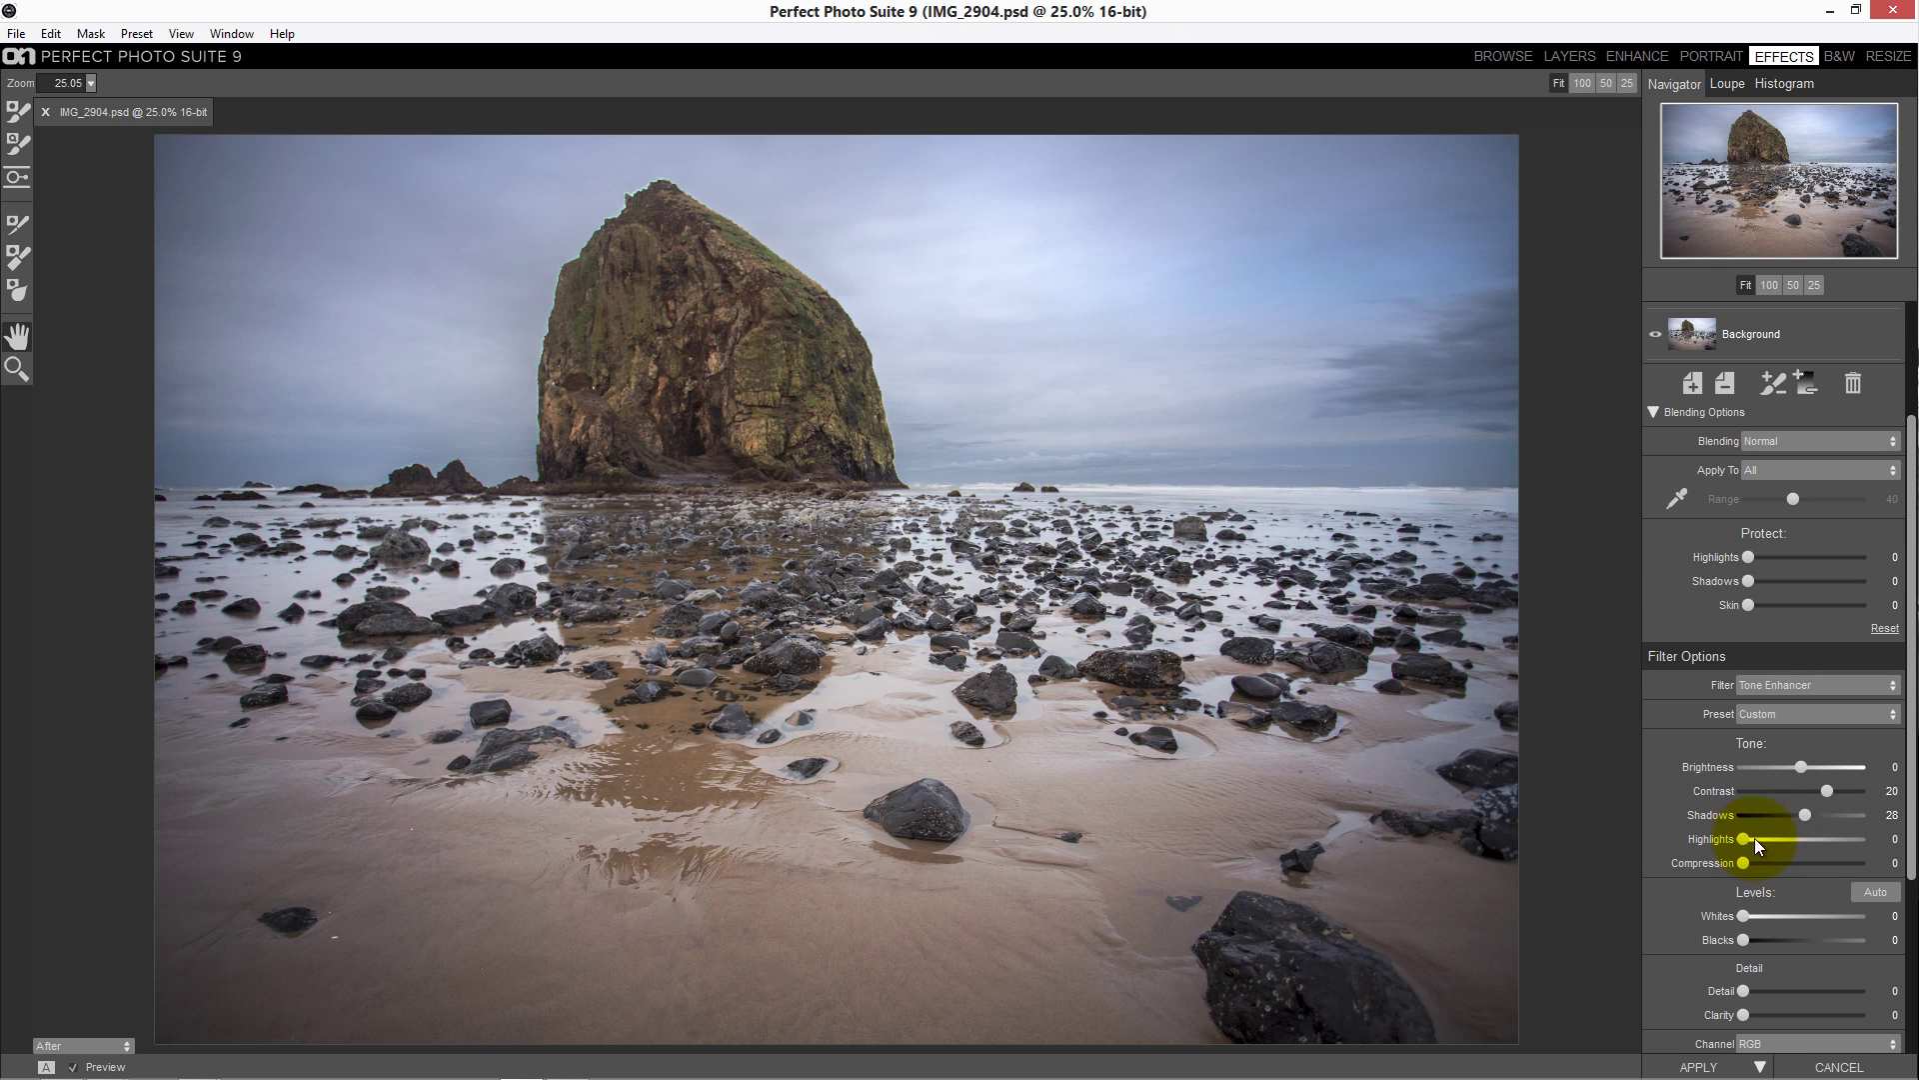
pyautogui.moveTo(1754, 838); pyautogui.dragTo(1798, 838)
pyautogui.scroll(-3, 1749, 845)
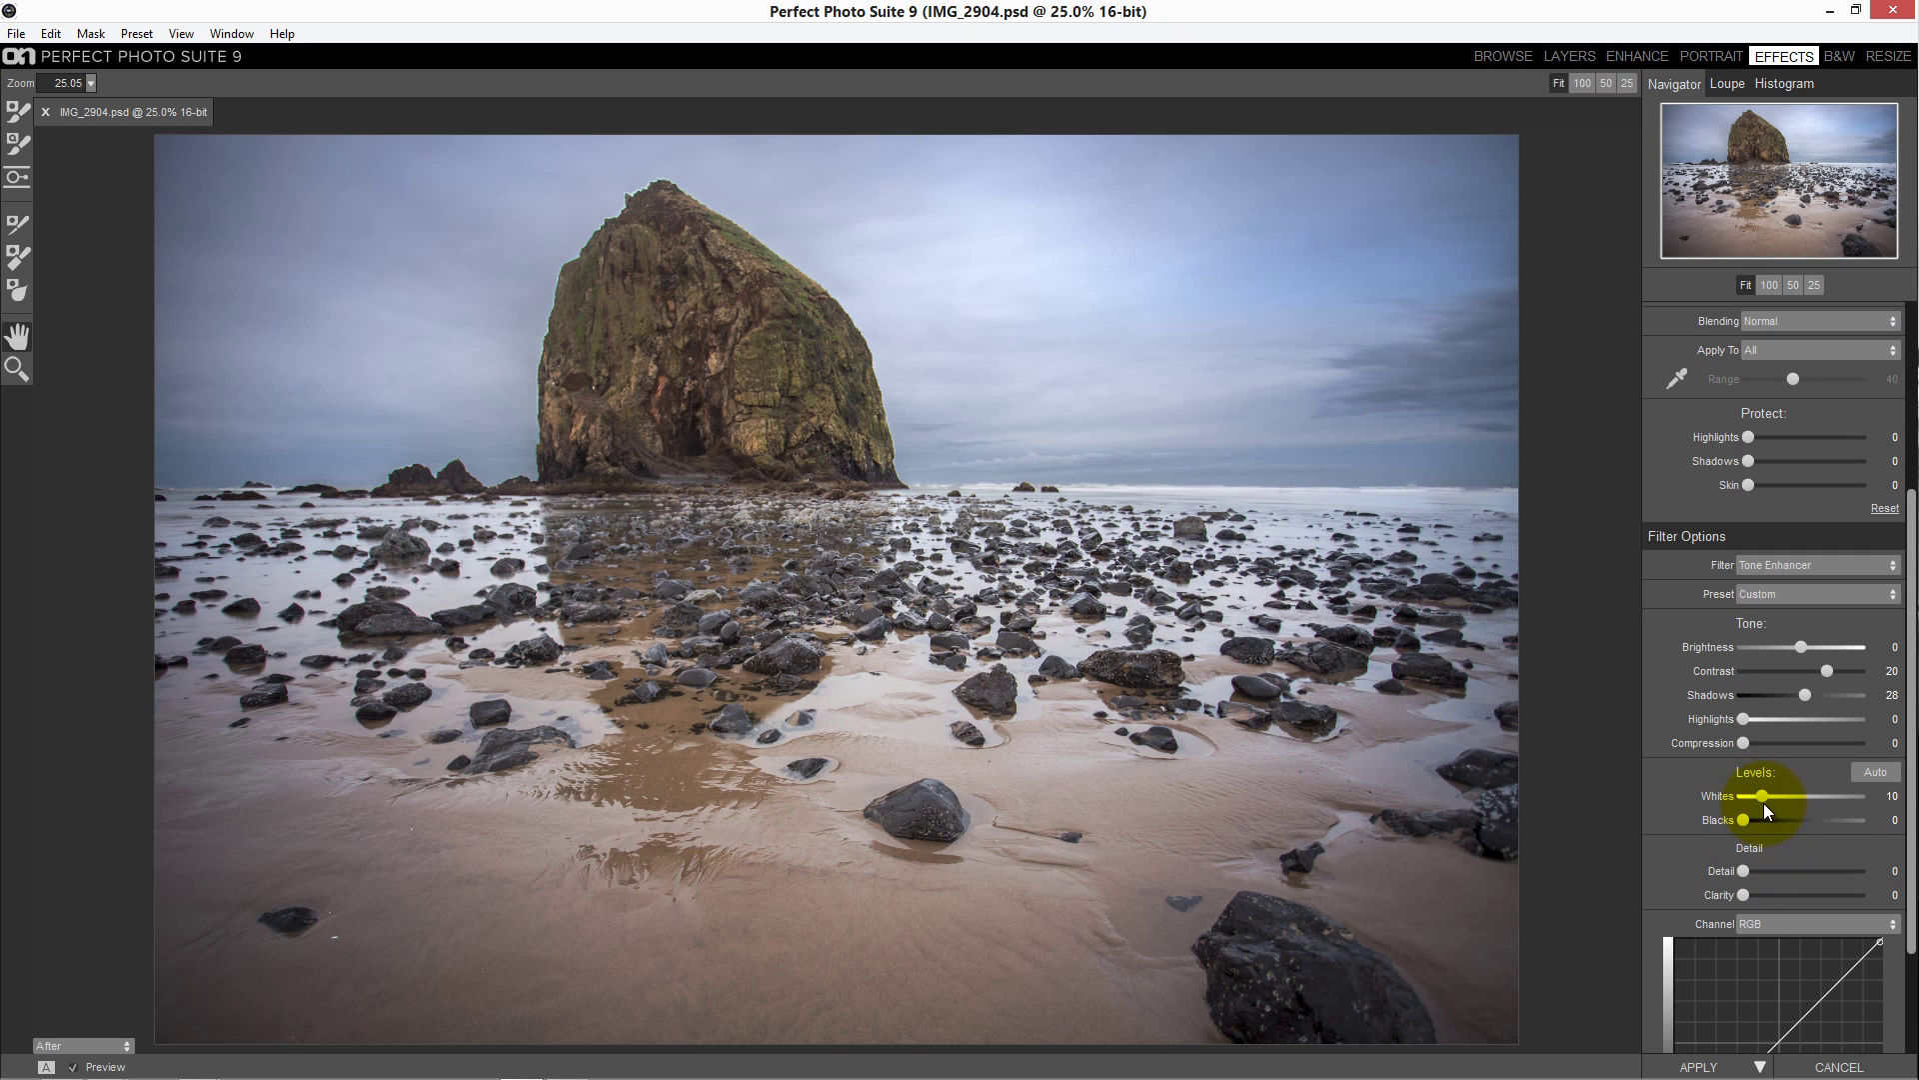
# Set the upper Tone Enhancer's detail to 51 and clarity to 38
pyautogui.click(1795, 866)
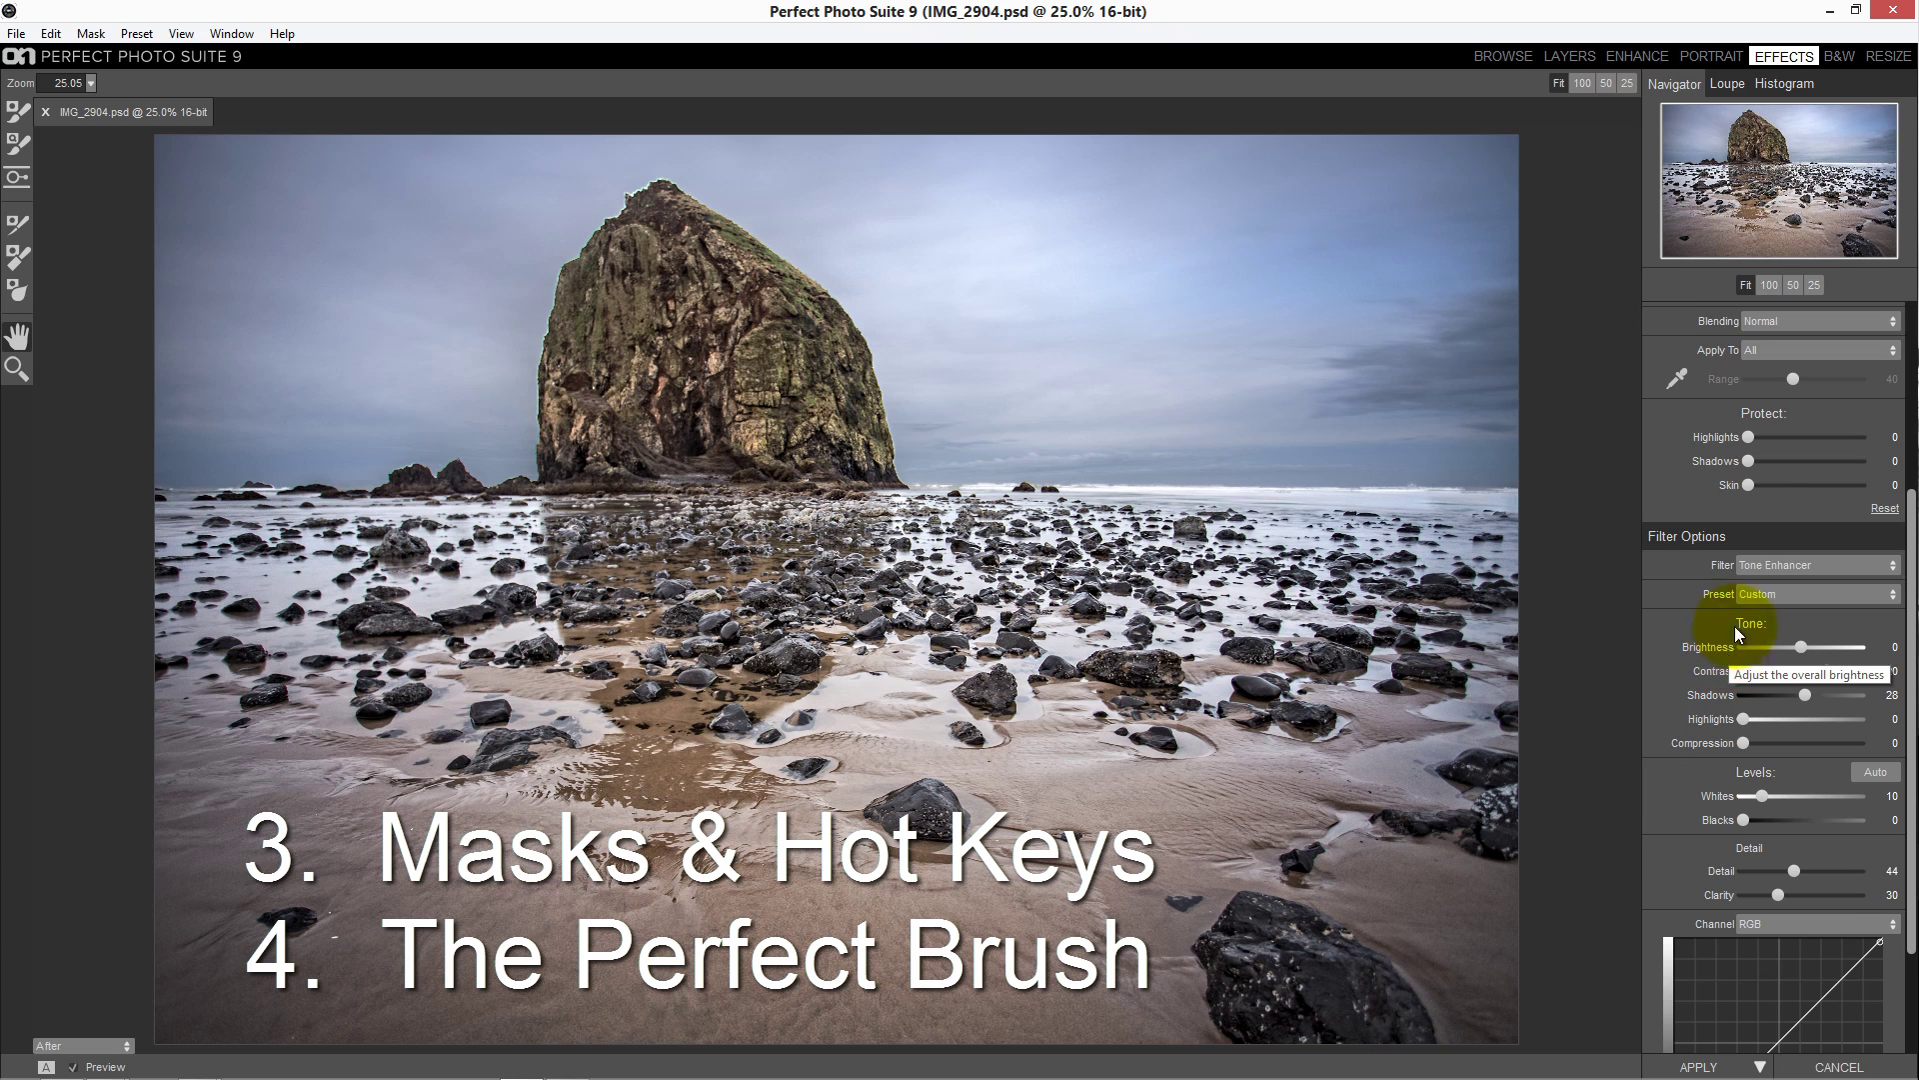
pyautogui.scroll(3, 1756, 525)
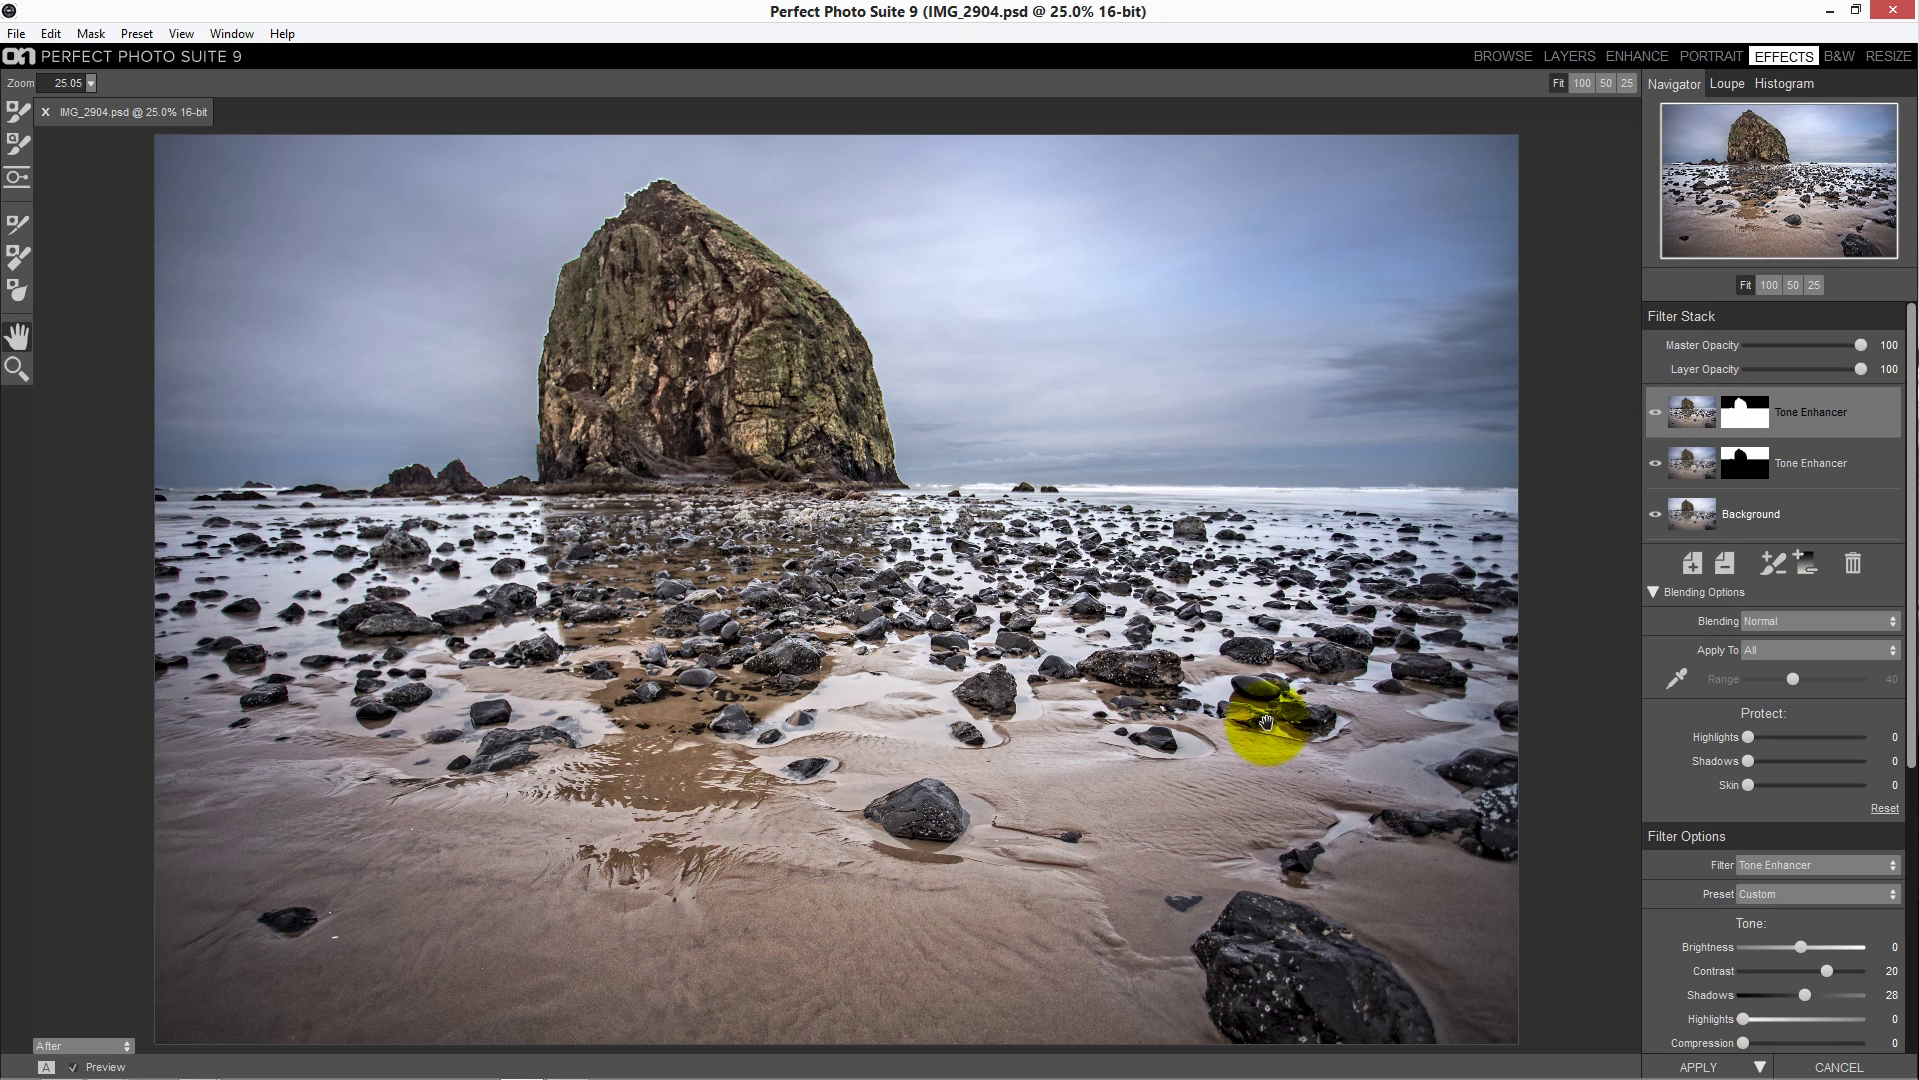
pyautogui.scroll(-3, 1739, 915)
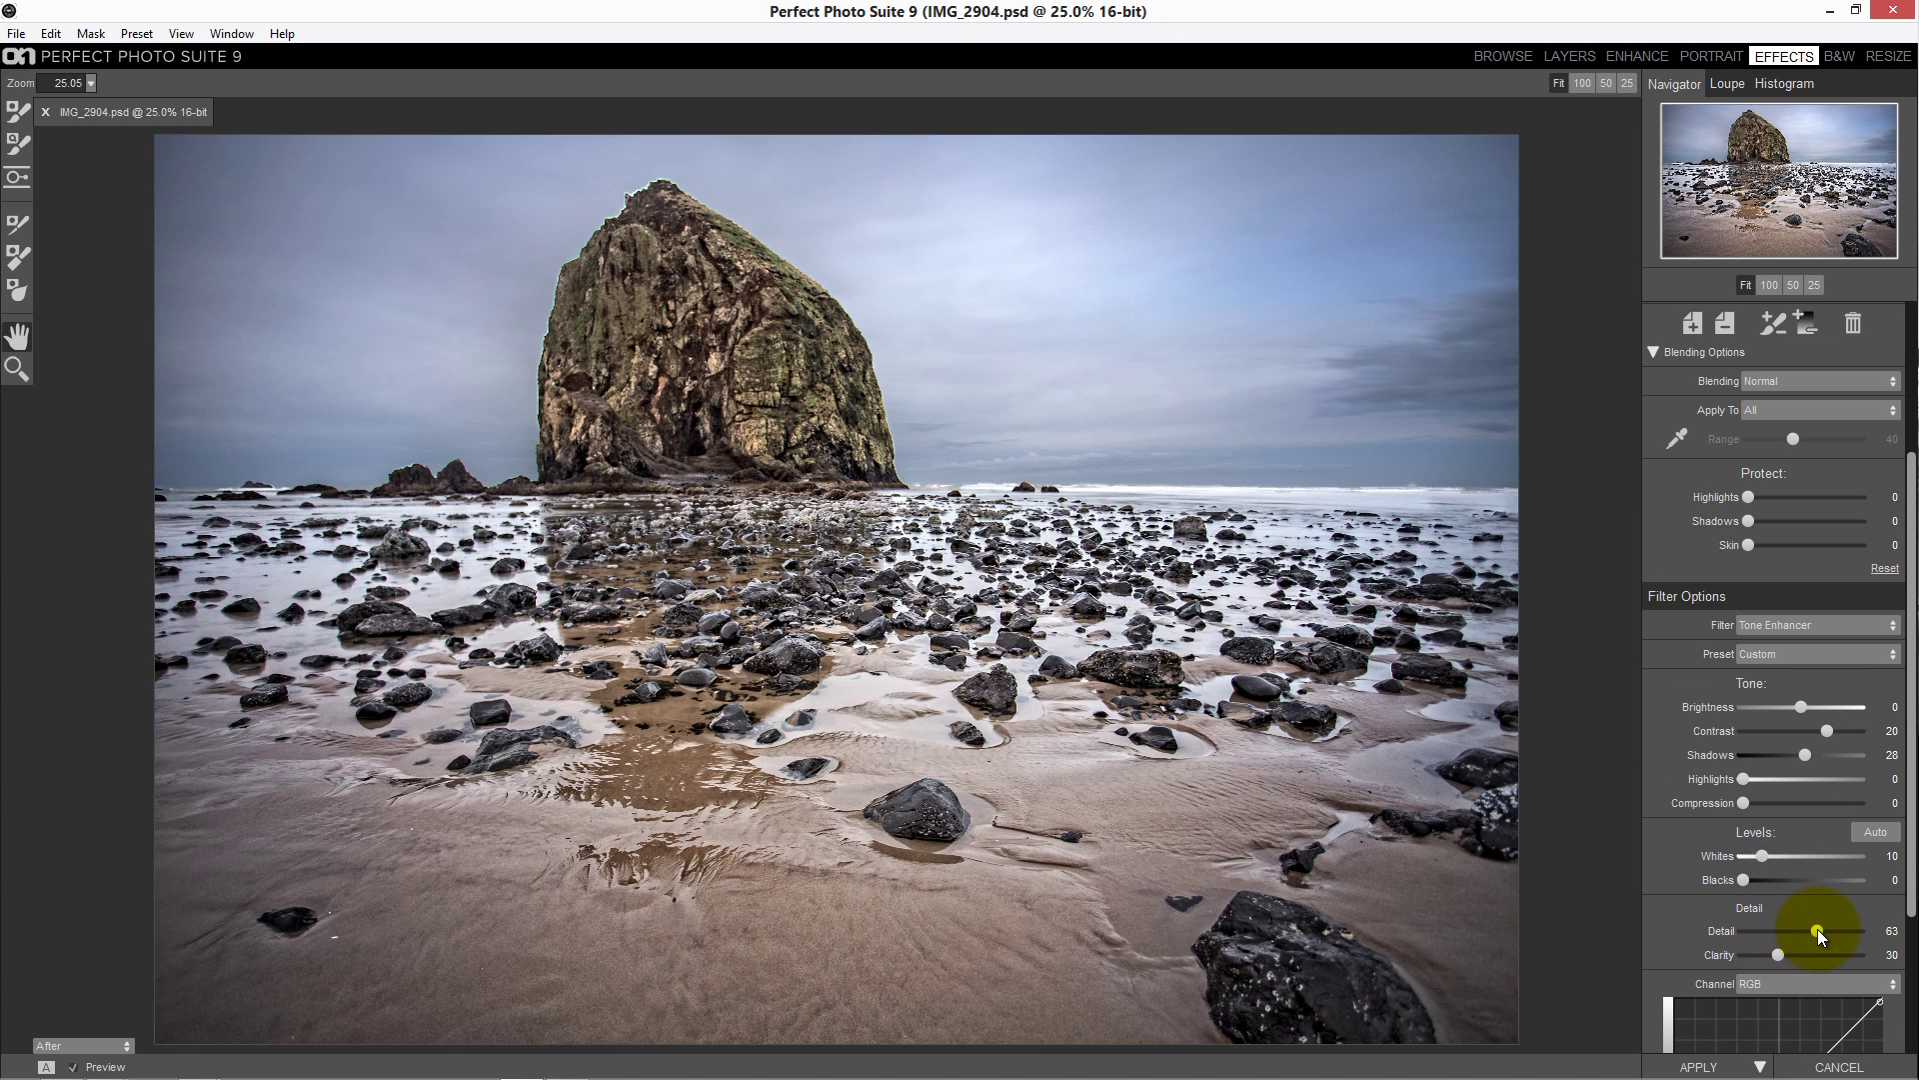
pyautogui.moveTo(1816, 927); pyautogui.dragTo(1802, 930)
pyautogui.click(1802, 955)
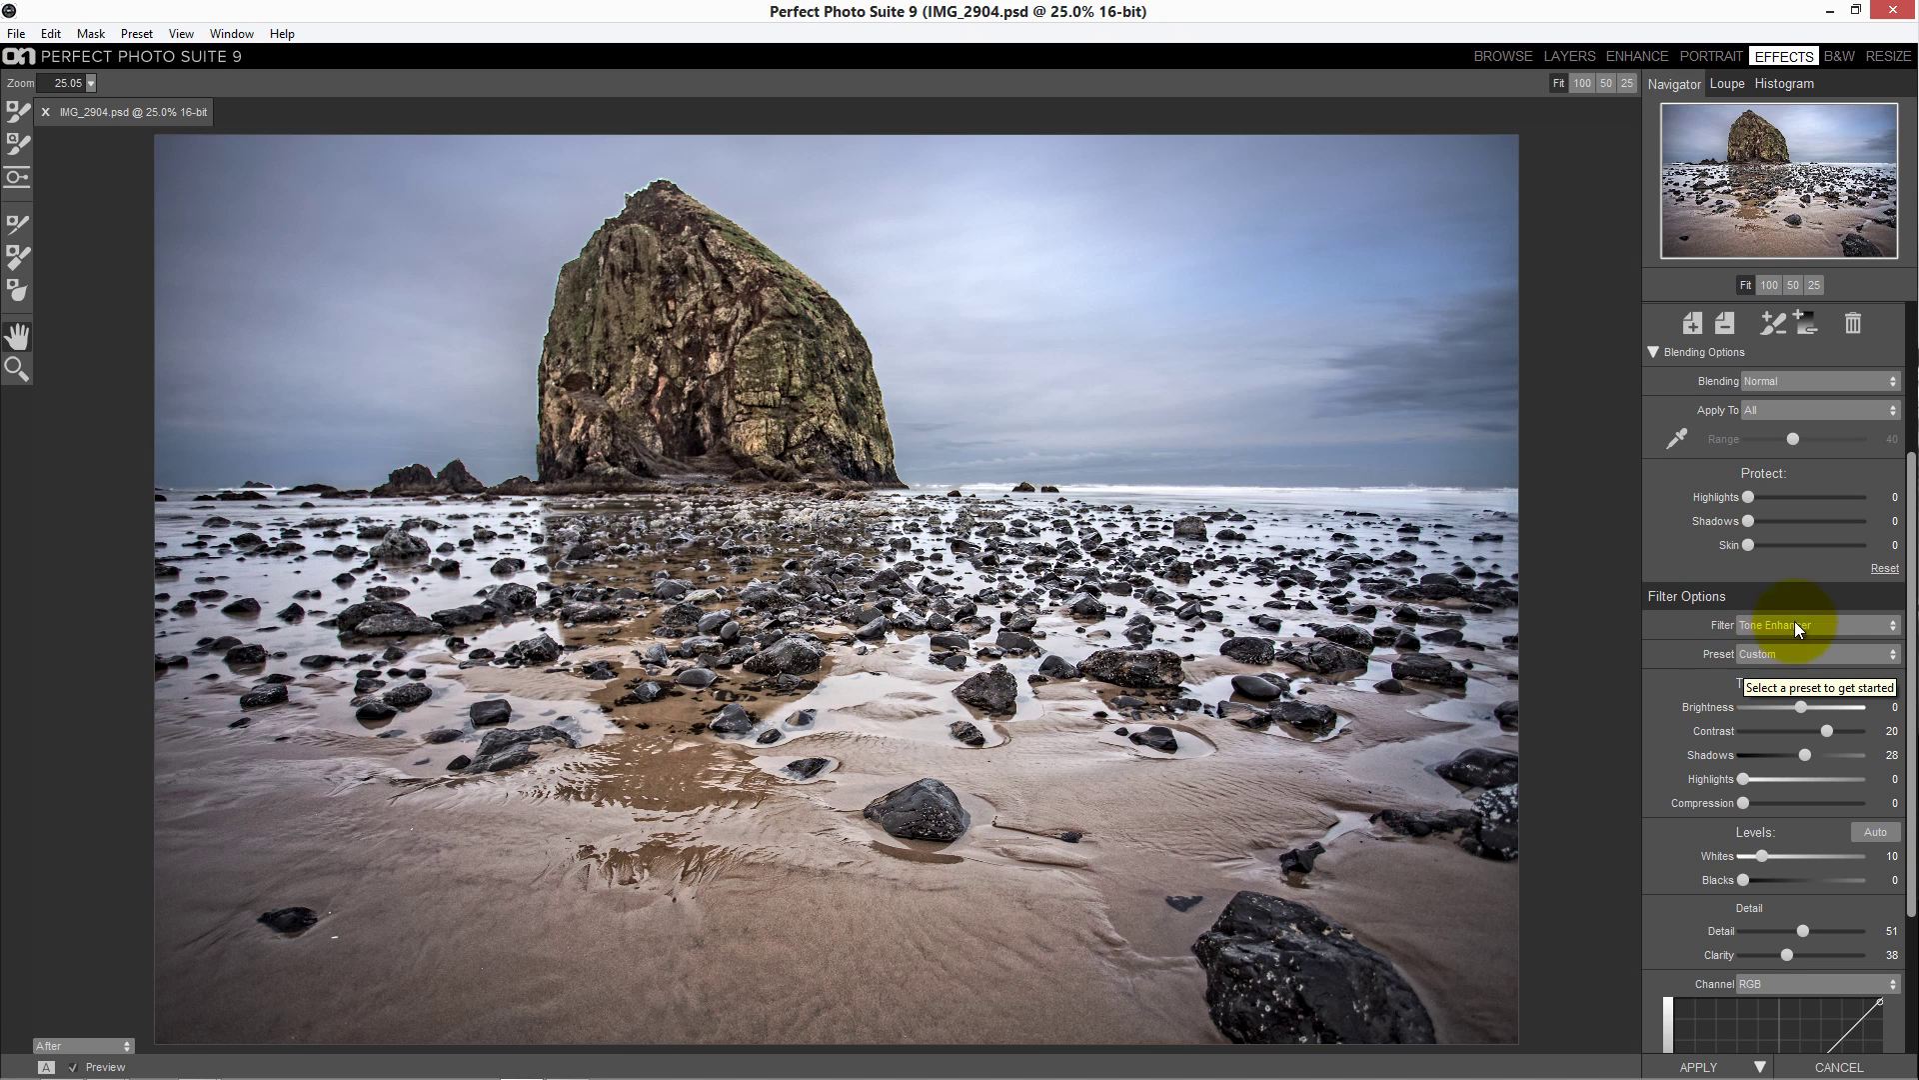
# Protect the layer's highlights and shadows at 64 each and set the detail to 52
pyautogui.moveTo(1748, 498); pyautogui.dragTo(1873, 505)
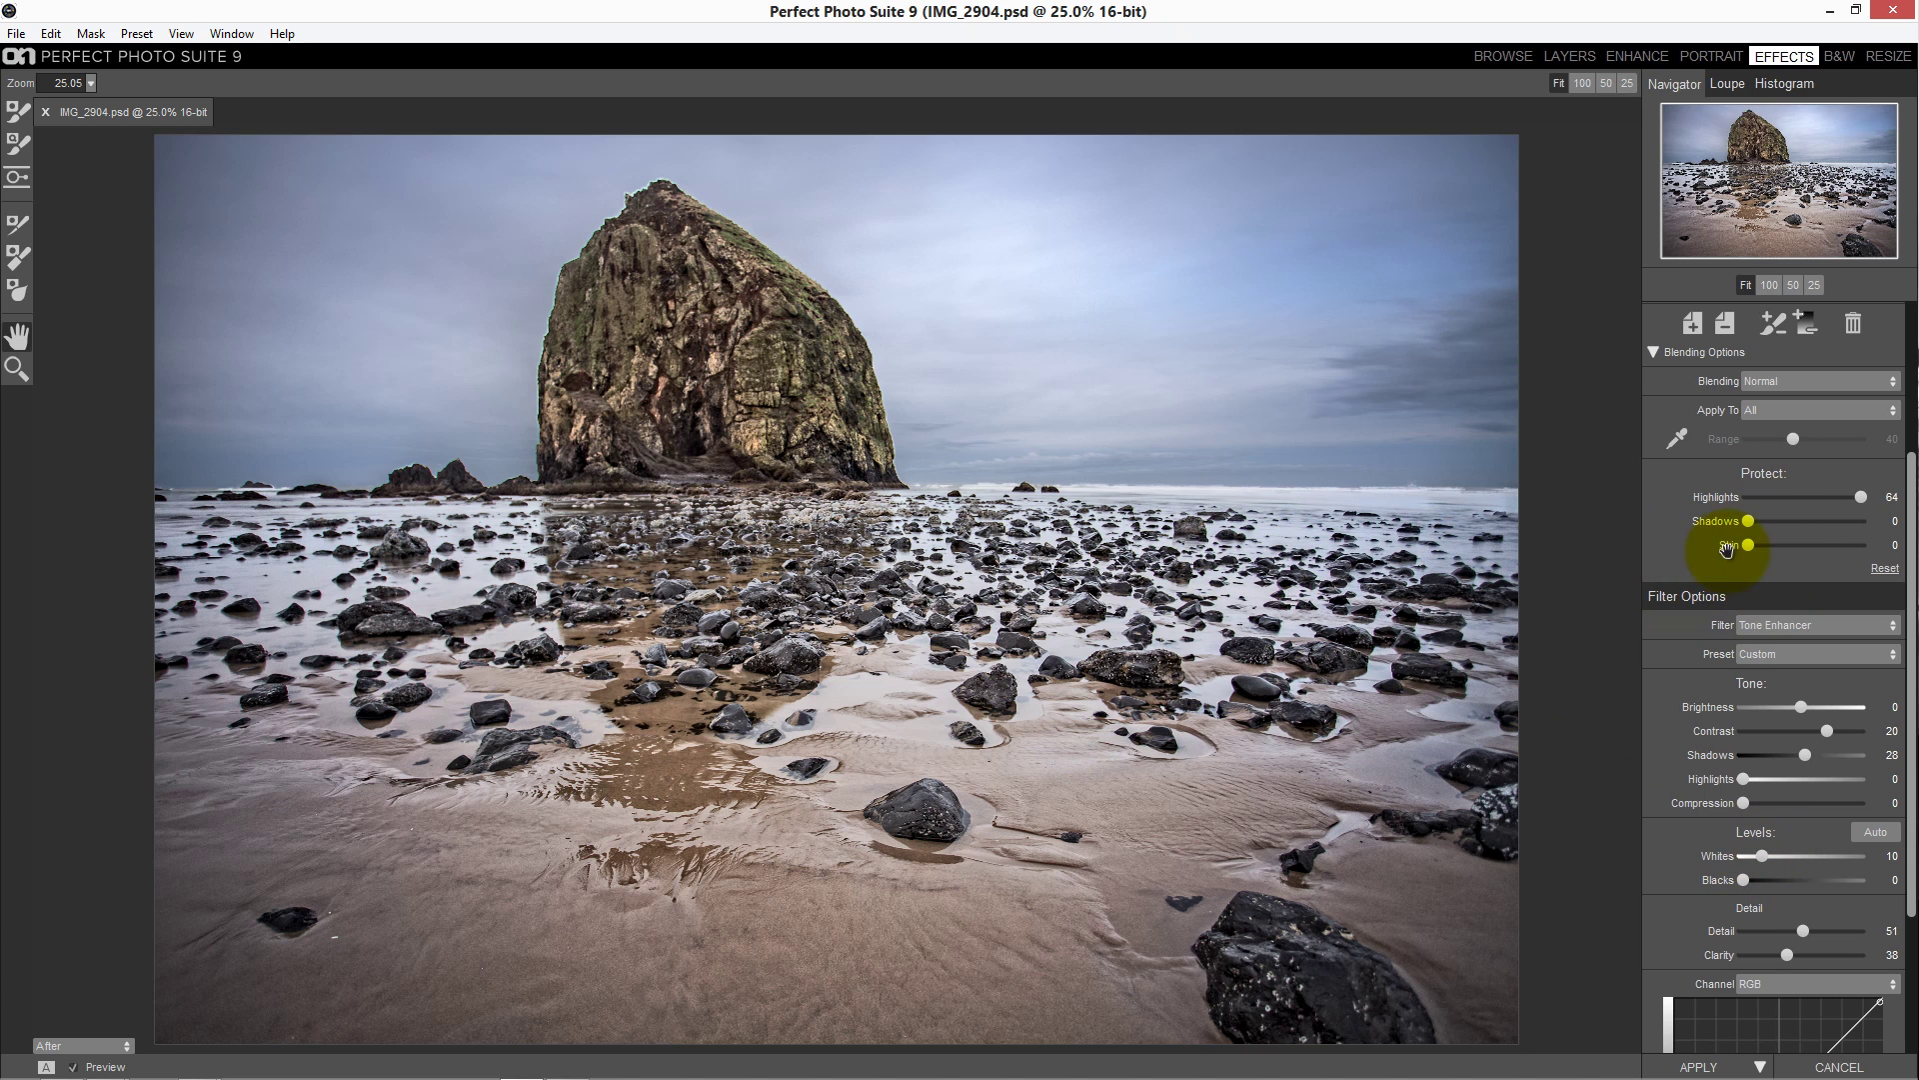
pyautogui.moveTo(1815, 527); pyautogui.dragTo(1865, 535)
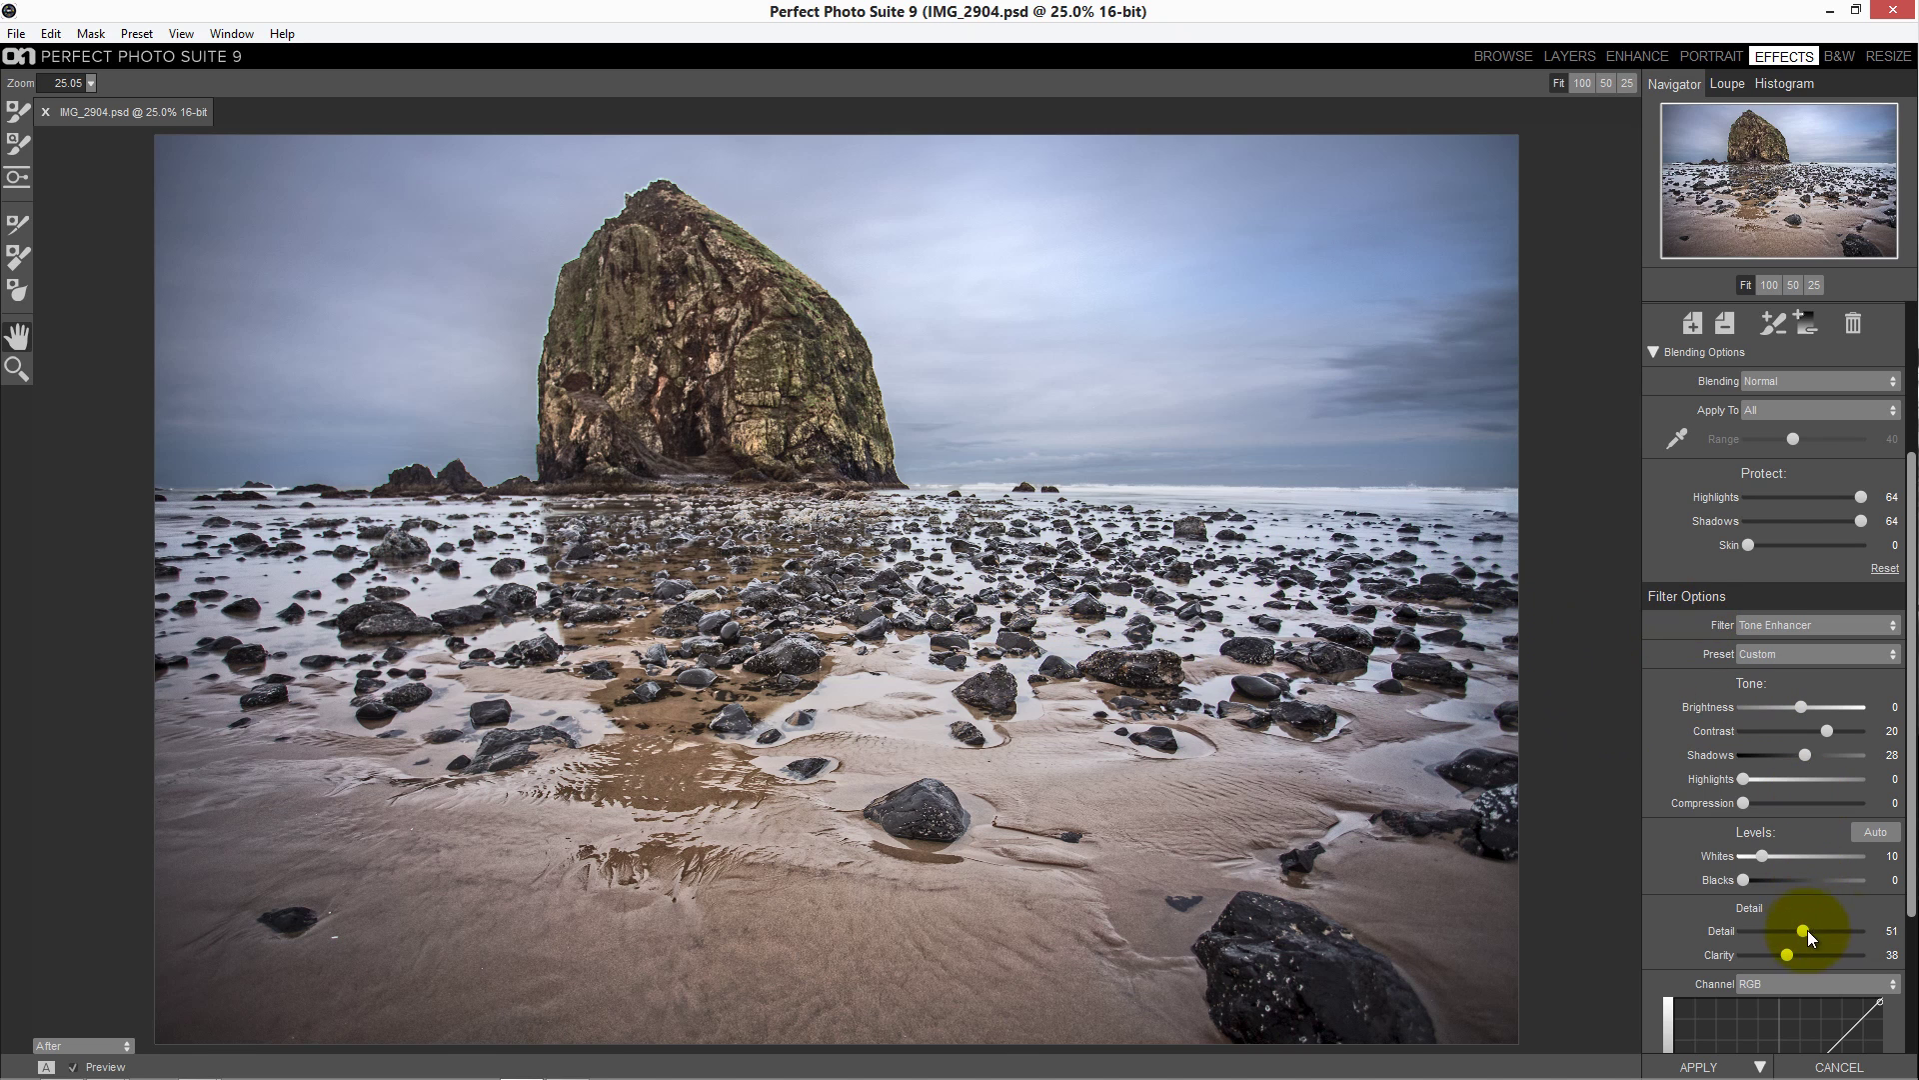
pyautogui.moveTo(1840, 930); pyautogui.dragTo(1791, 930)
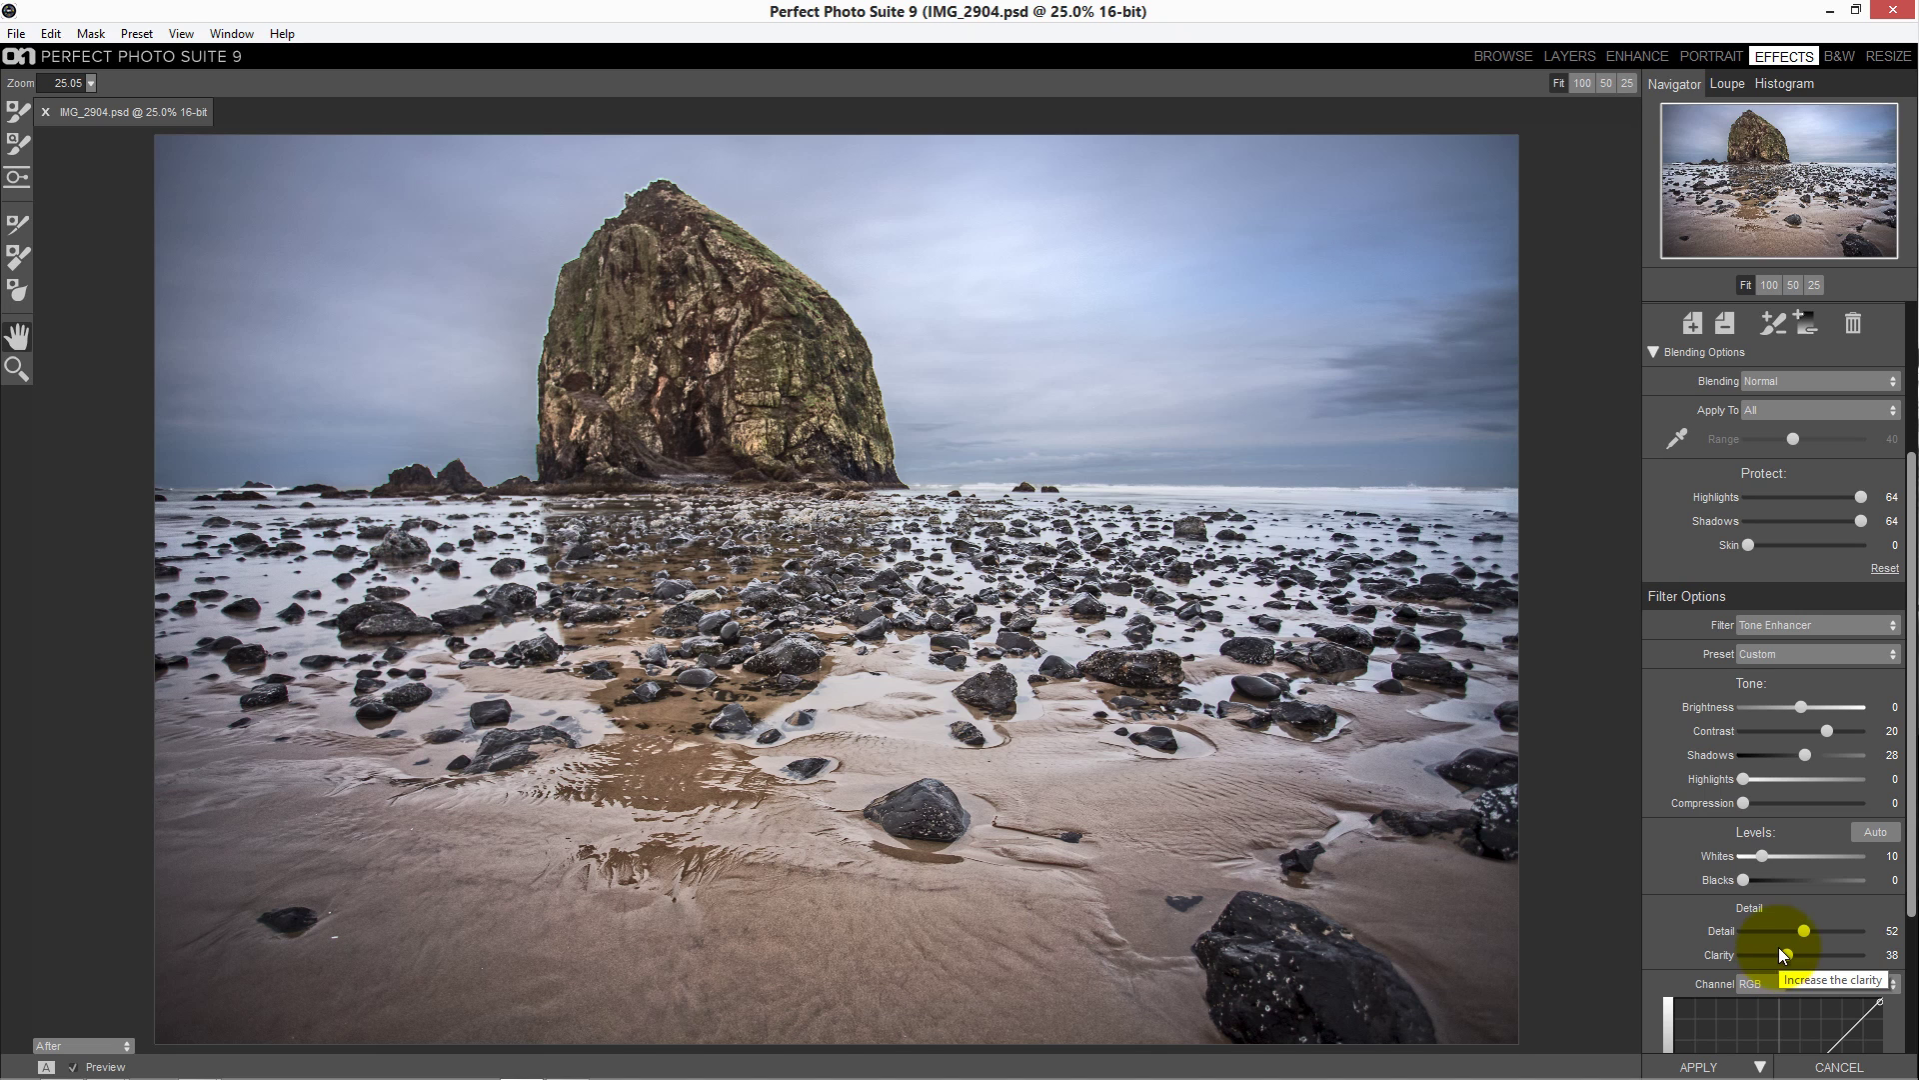
# Change the upper Tone Enhancer's blending mode to Luminosity and toggle the layer off and on to compare
pyautogui.scroll(2, 1791, 716)
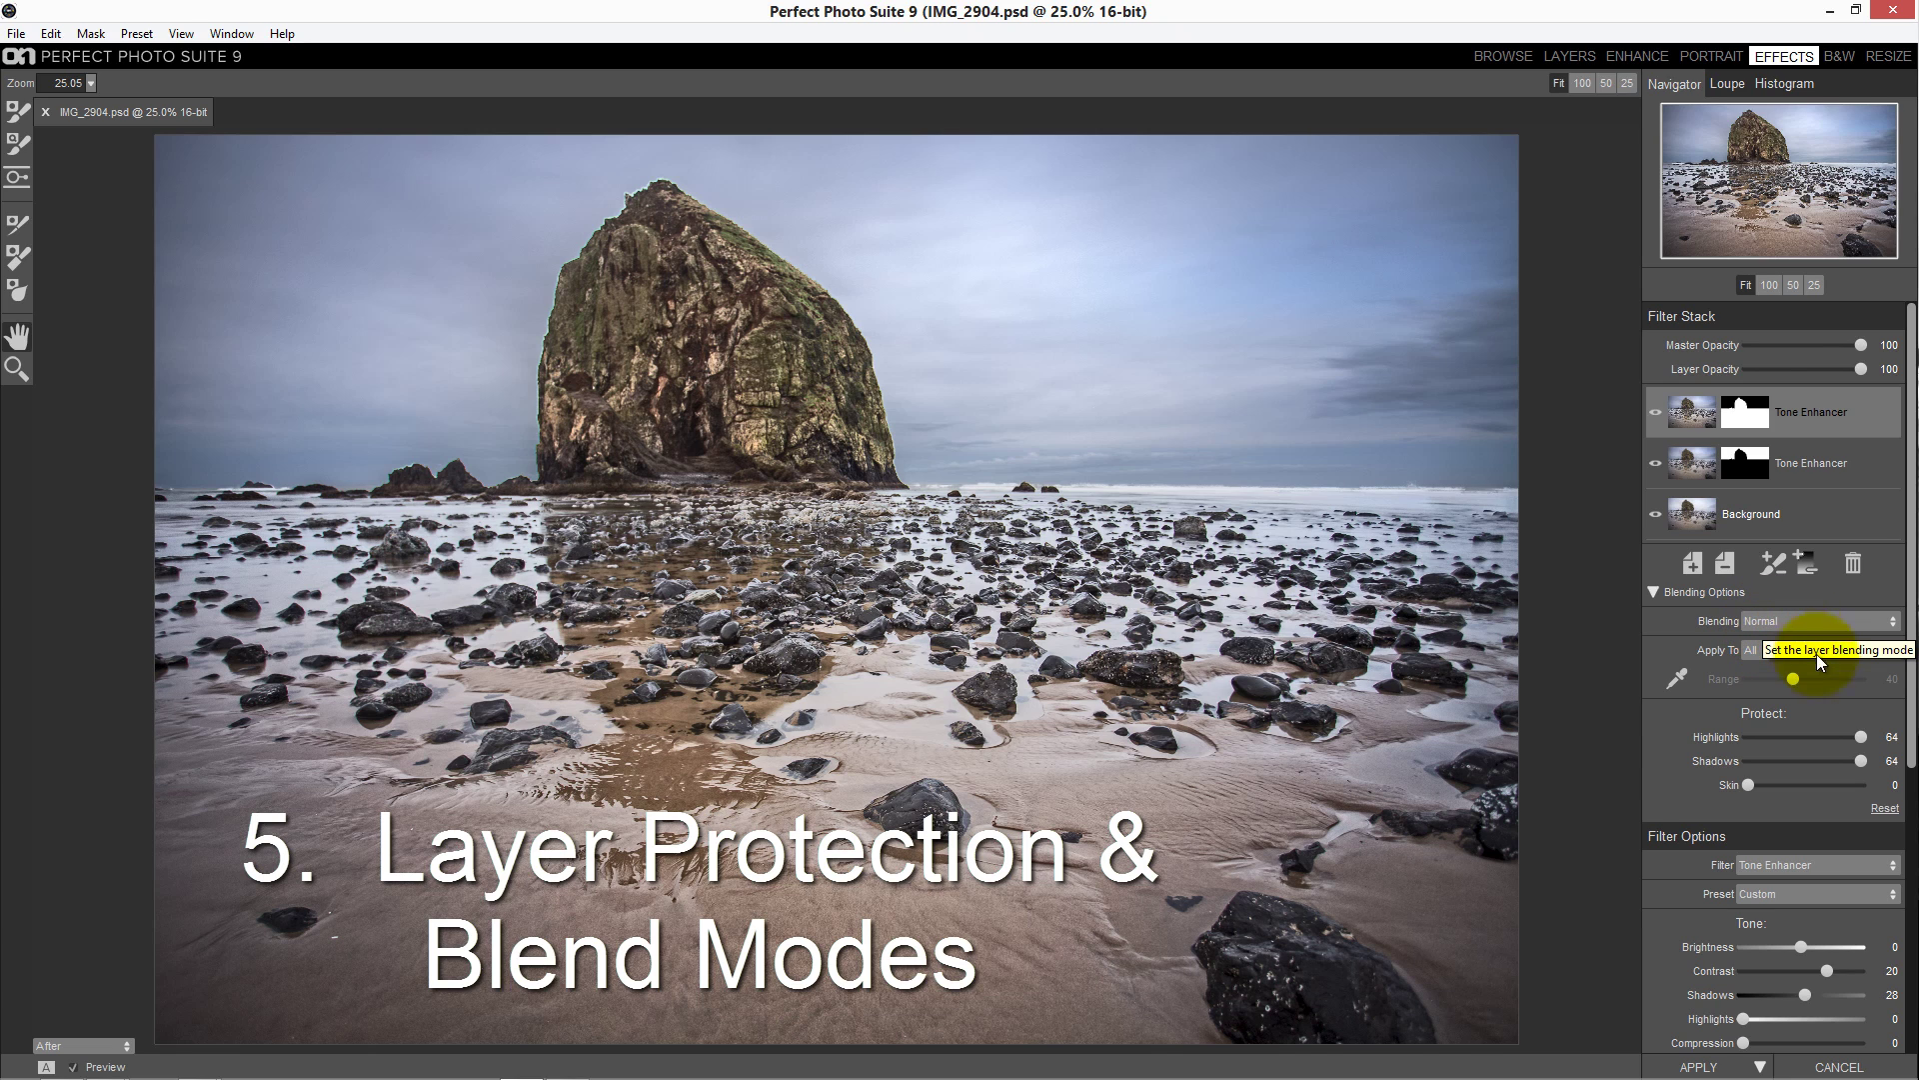
pyautogui.click(1807, 621)
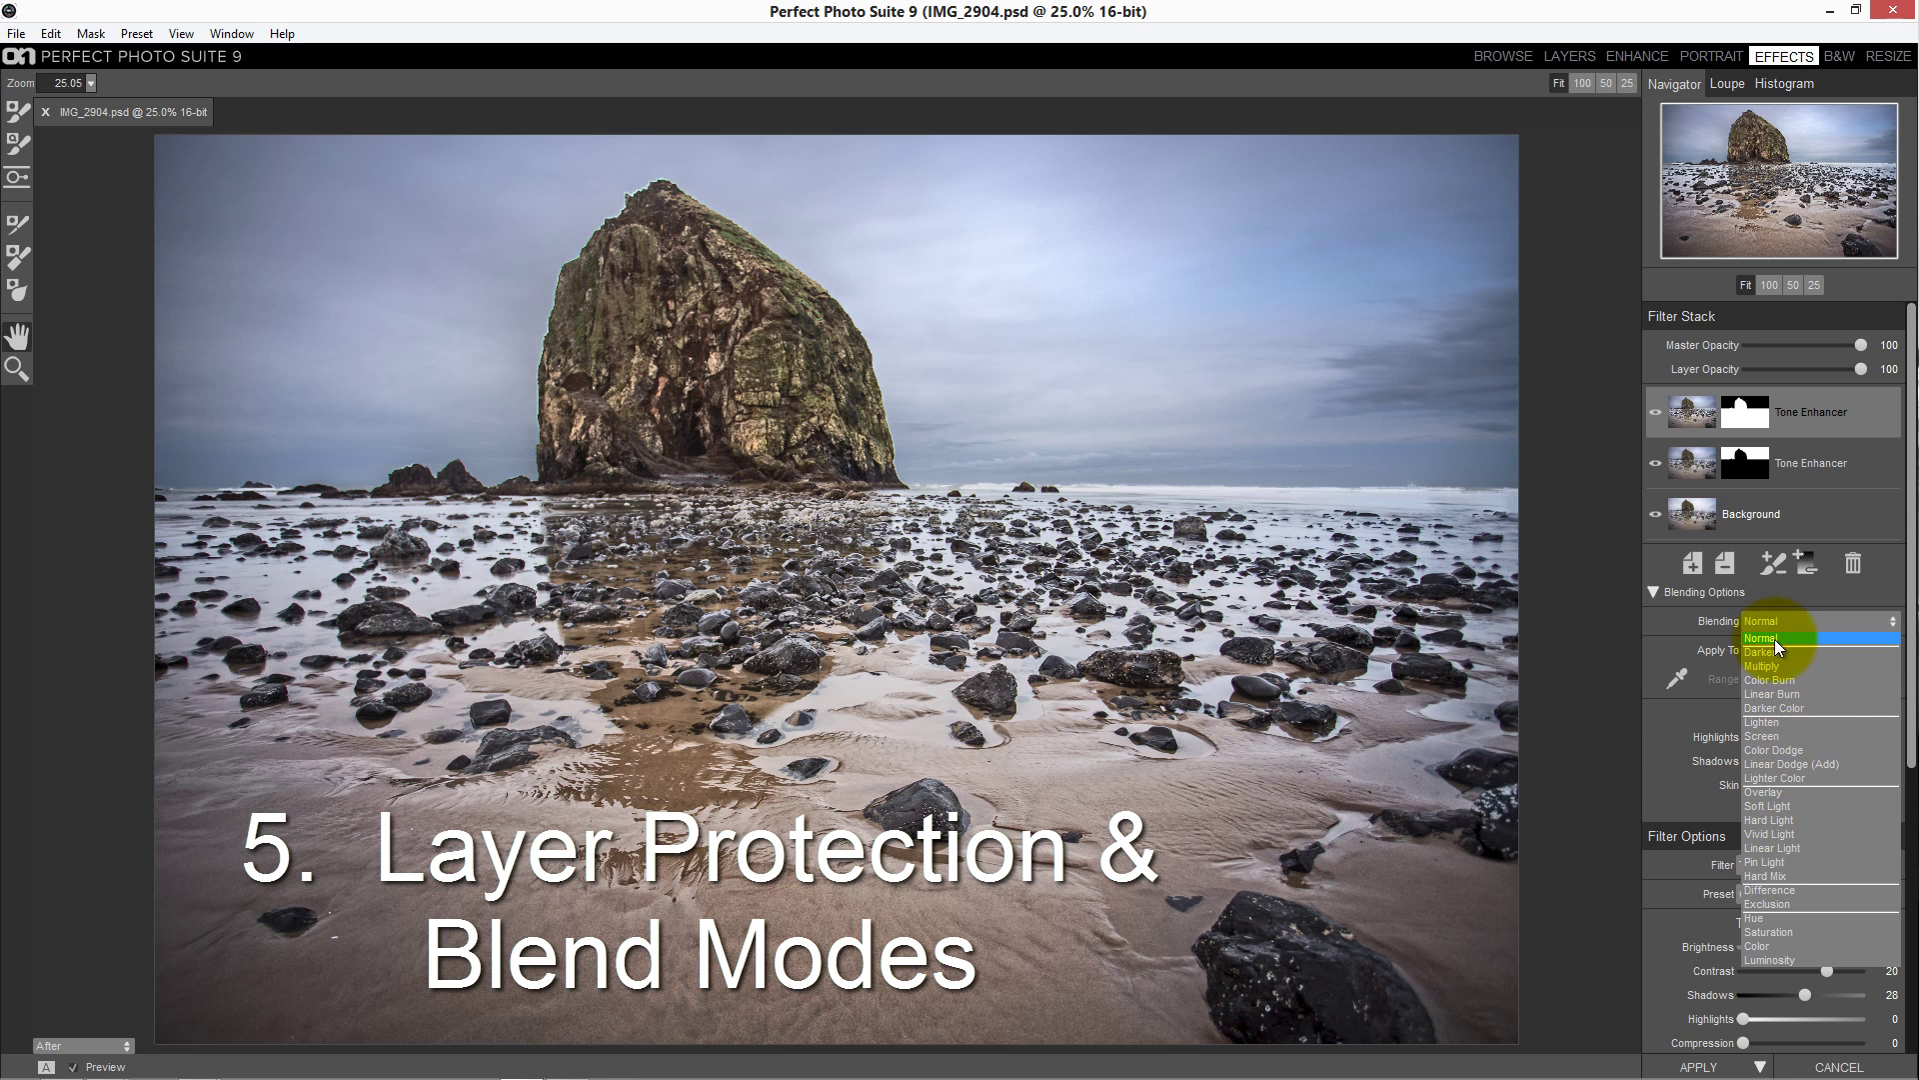
pyautogui.click(1771, 959)
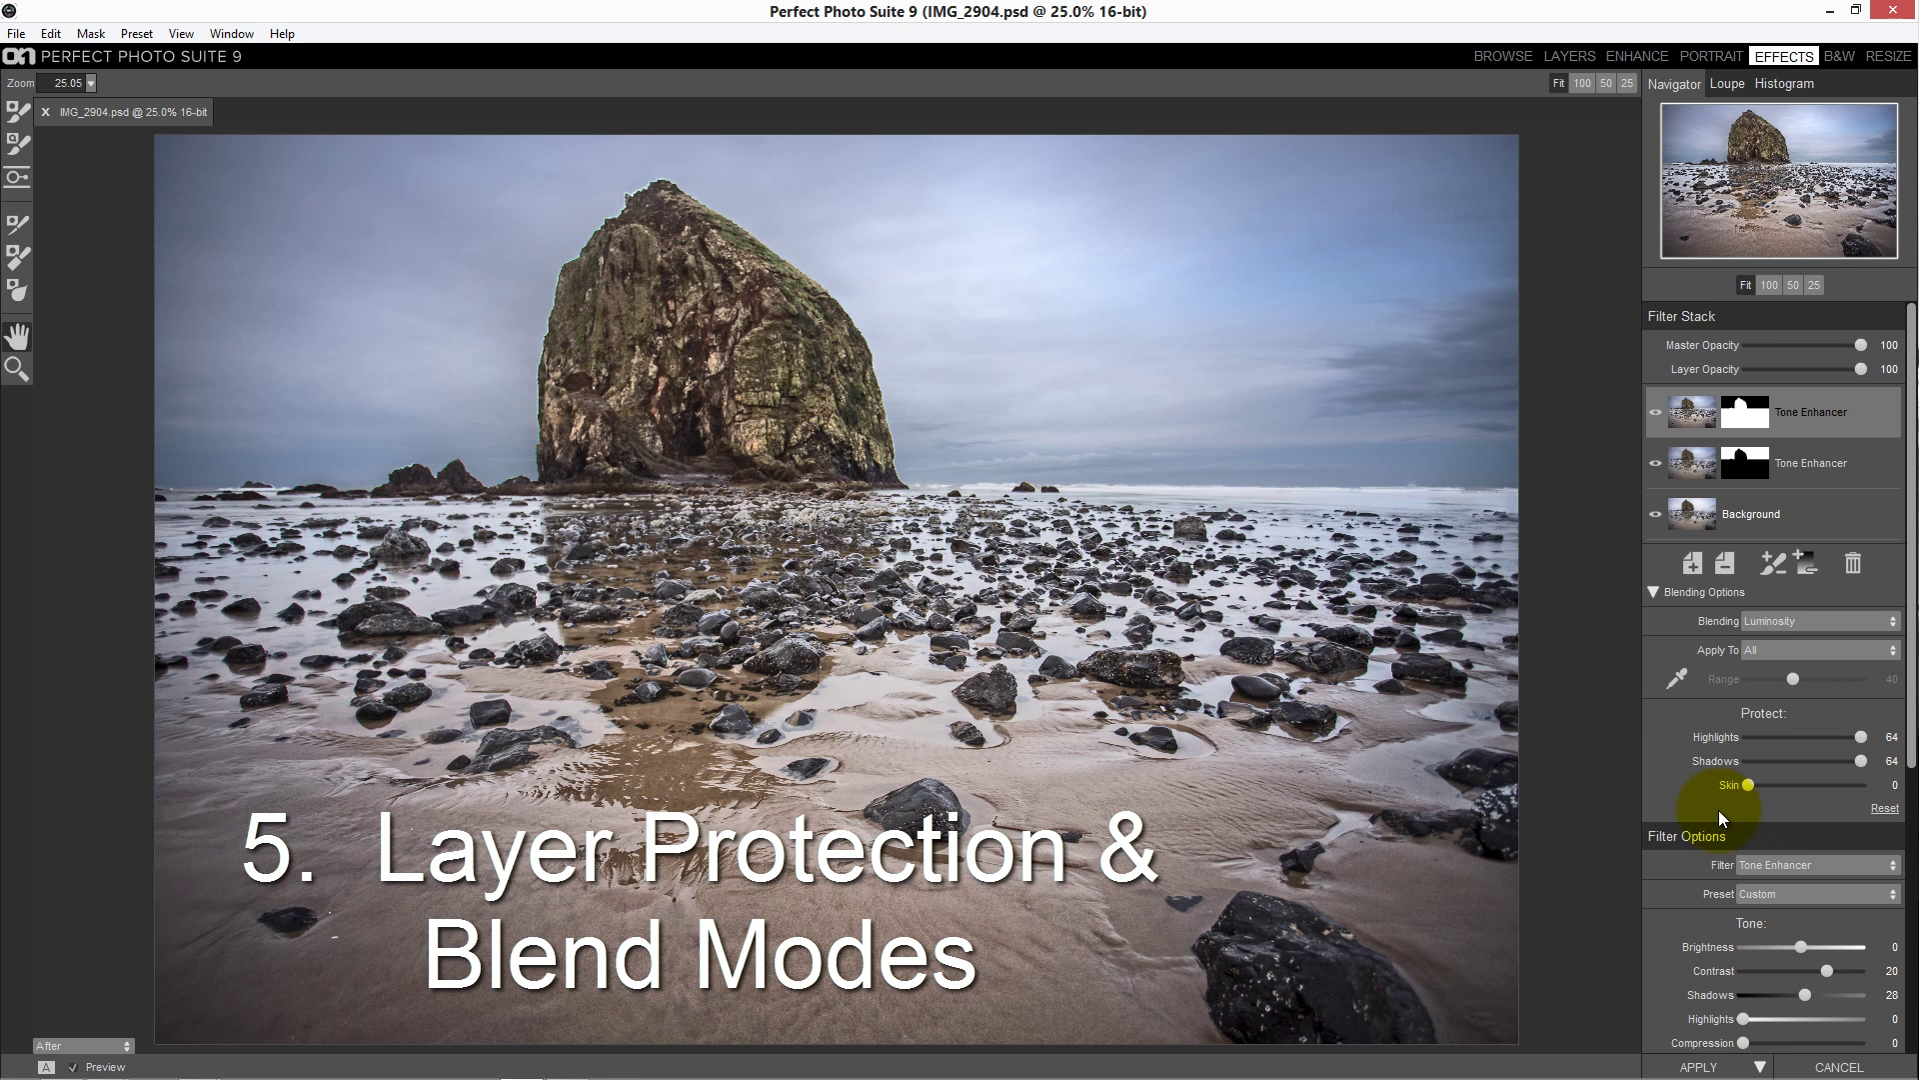
pyautogui.click(1653, 415)
pyautogui.click(1653, 416)
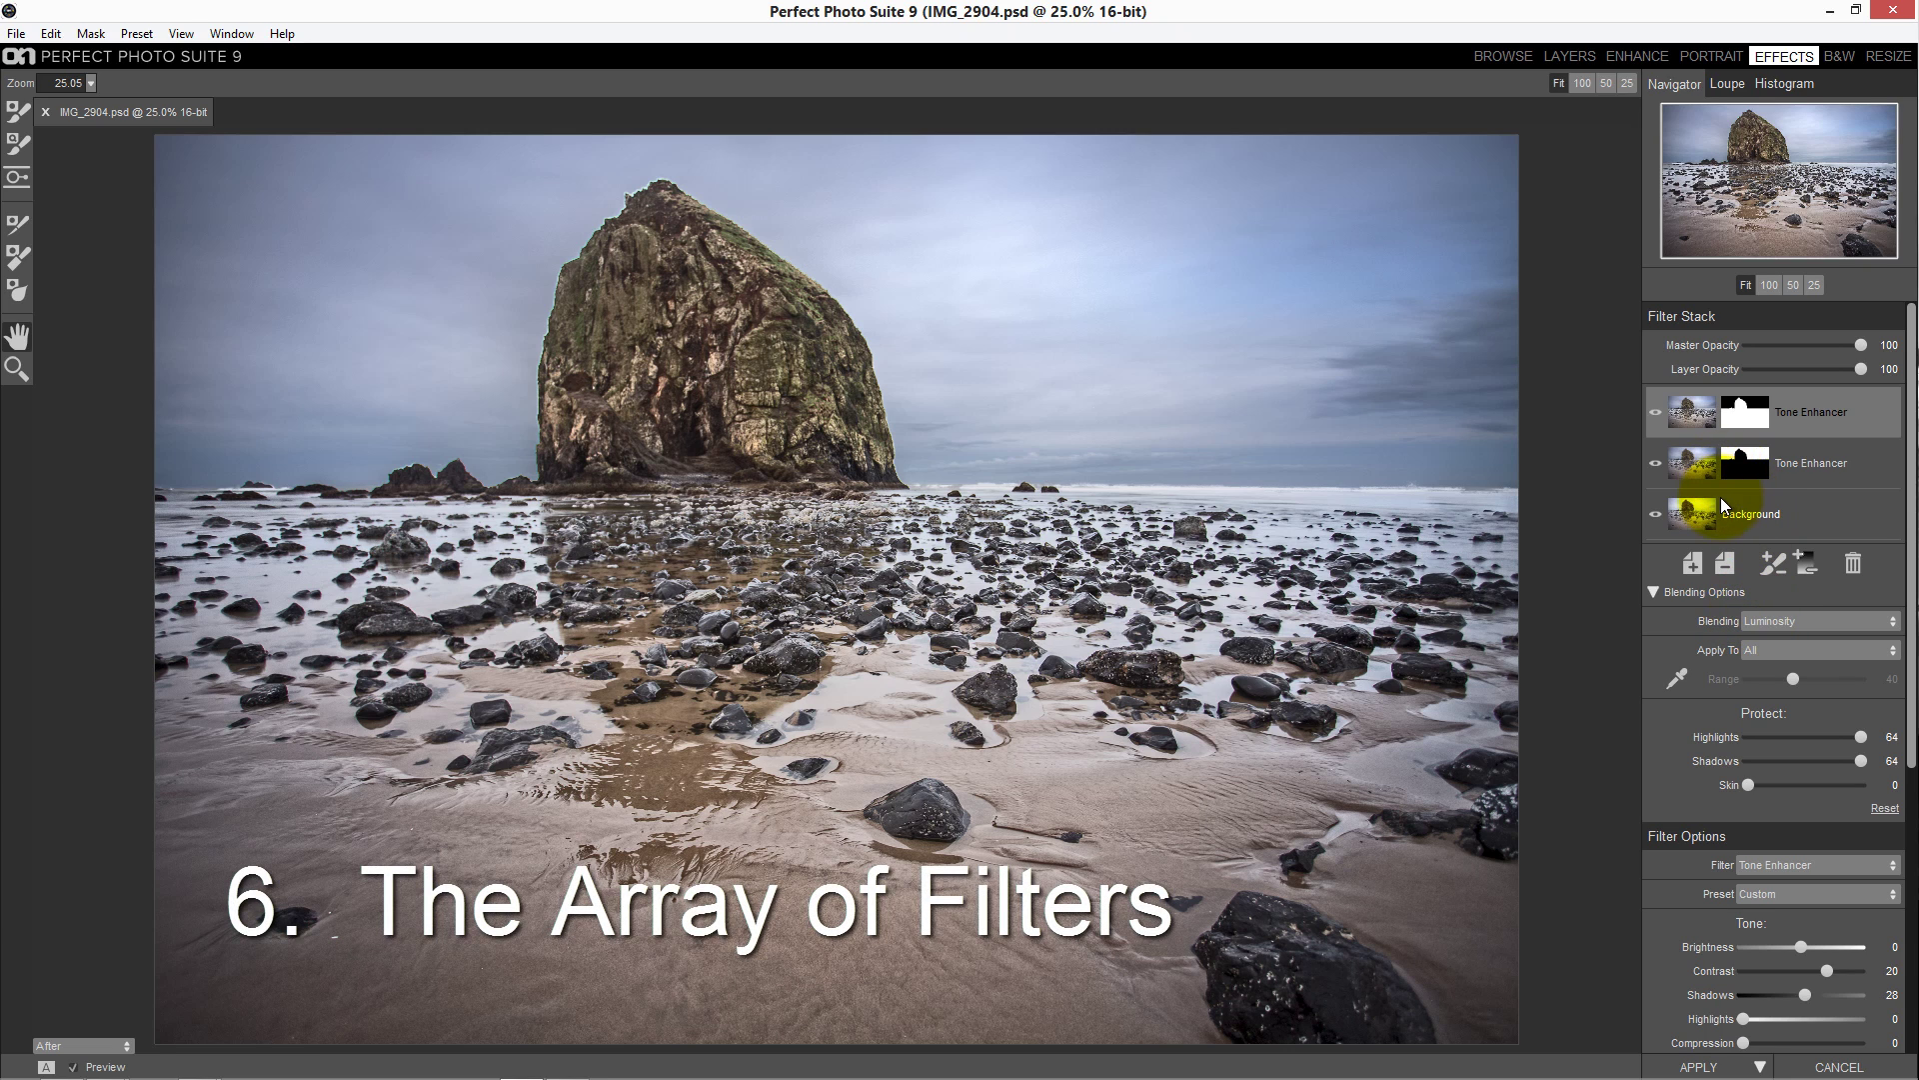
# Add a third filter layer on top of the stack and assign the Dynamic Contrast filter to it
pyautogui.scroll(-5, 1810, 725)
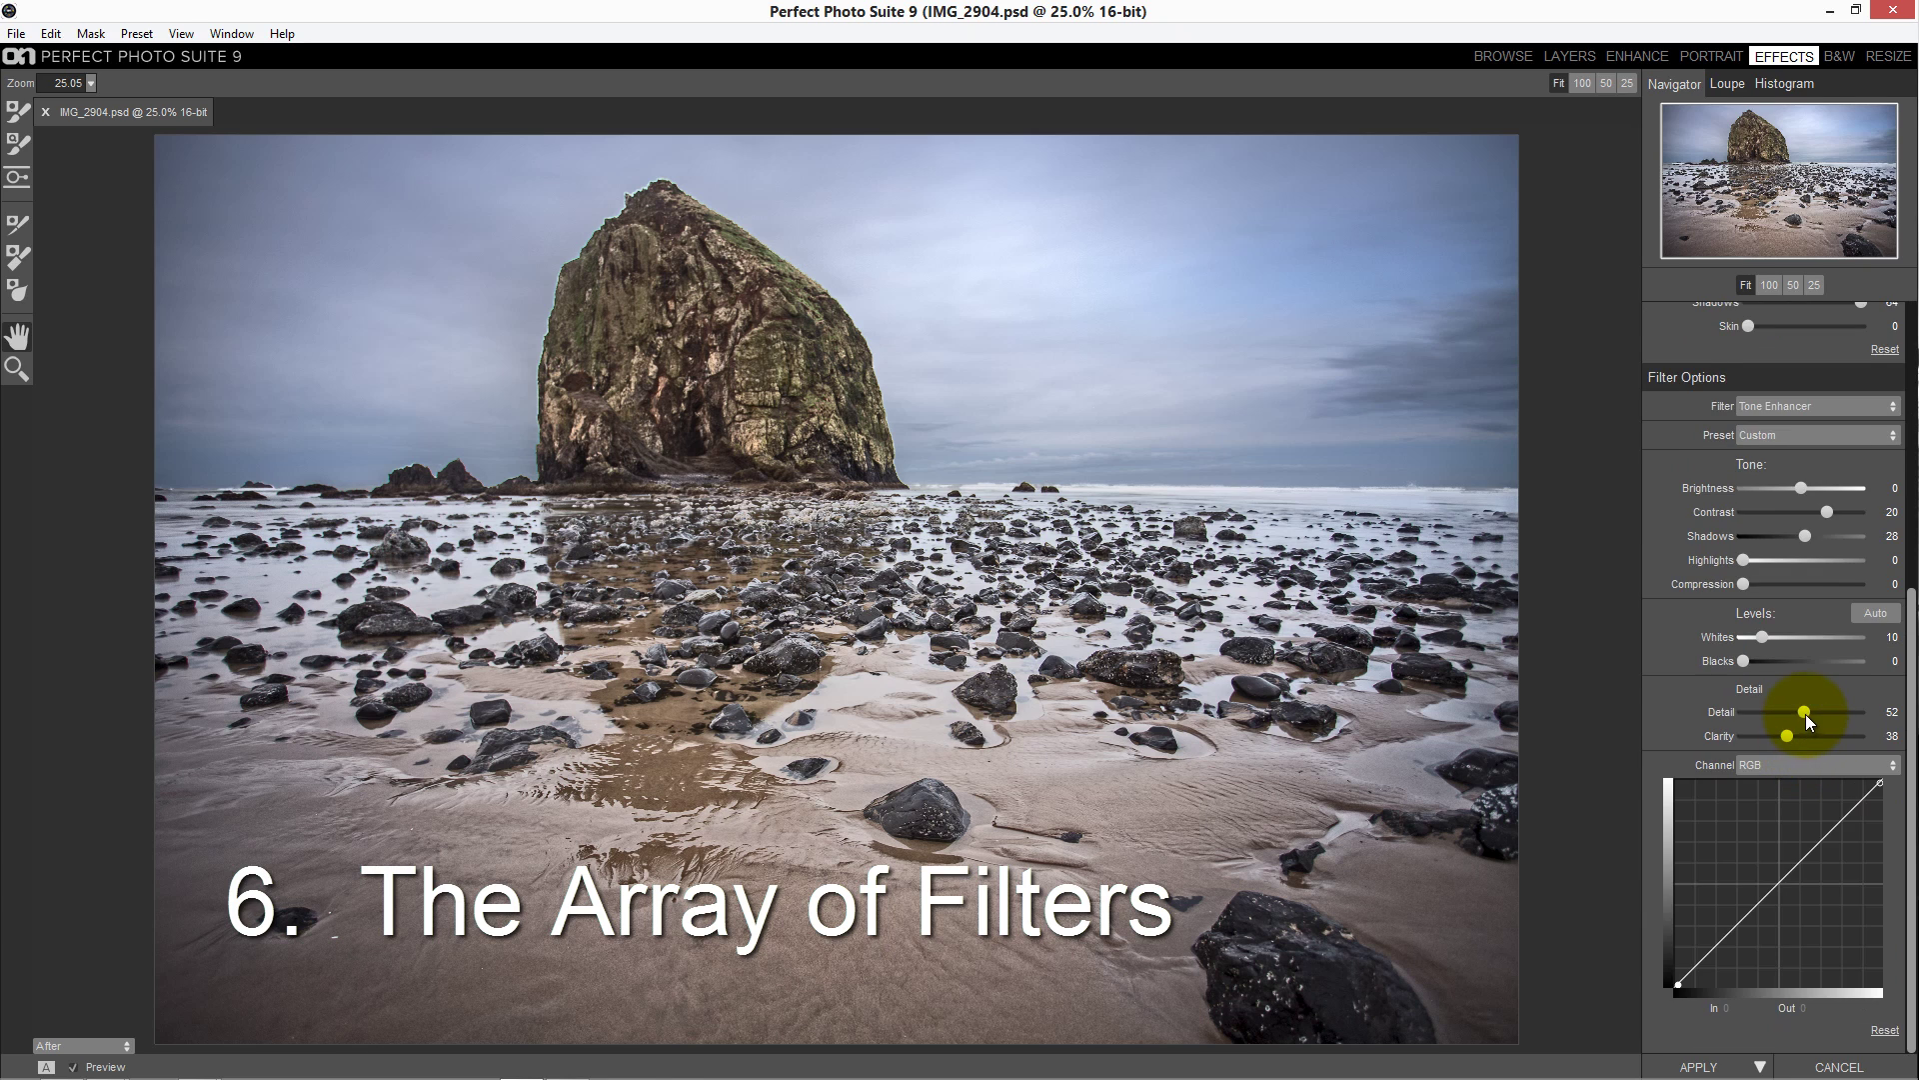
pyautogui.scroll(5, 1805, 712)
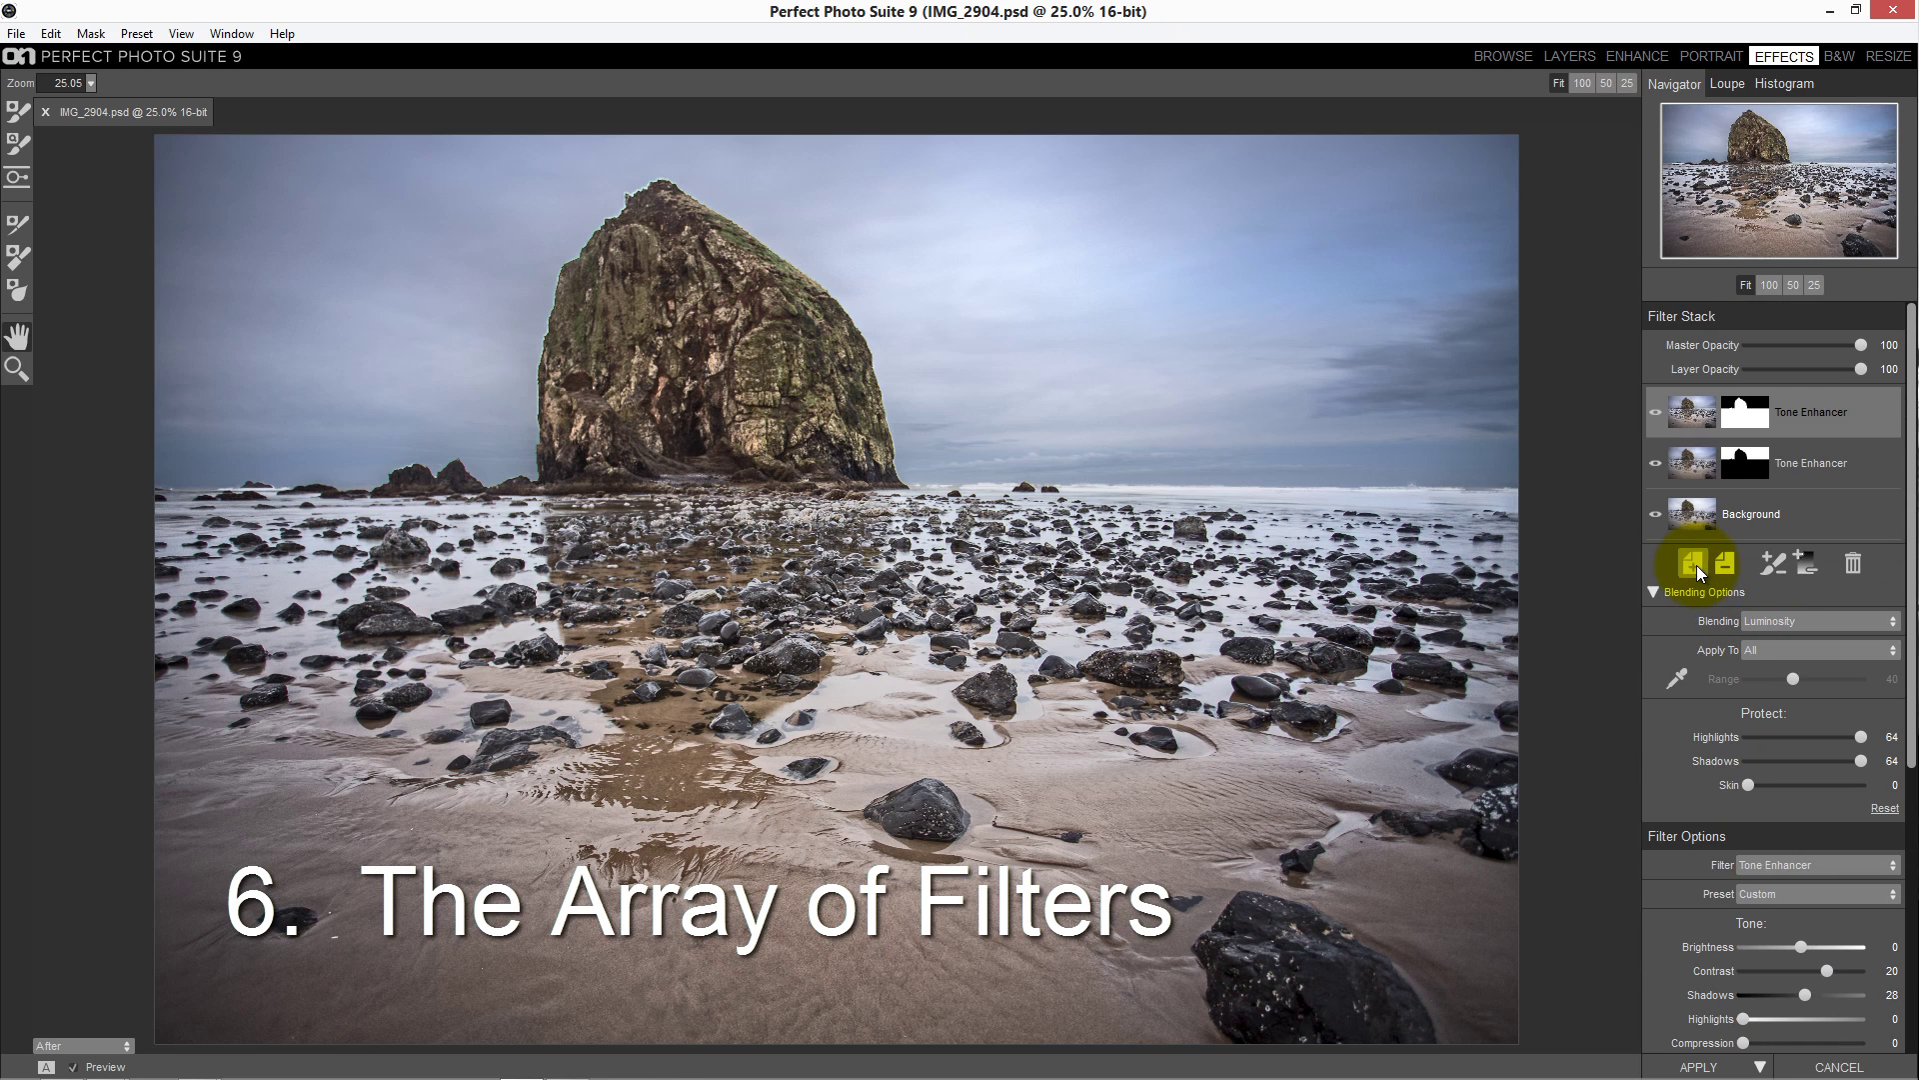
pyautogui.click(1695, 566)
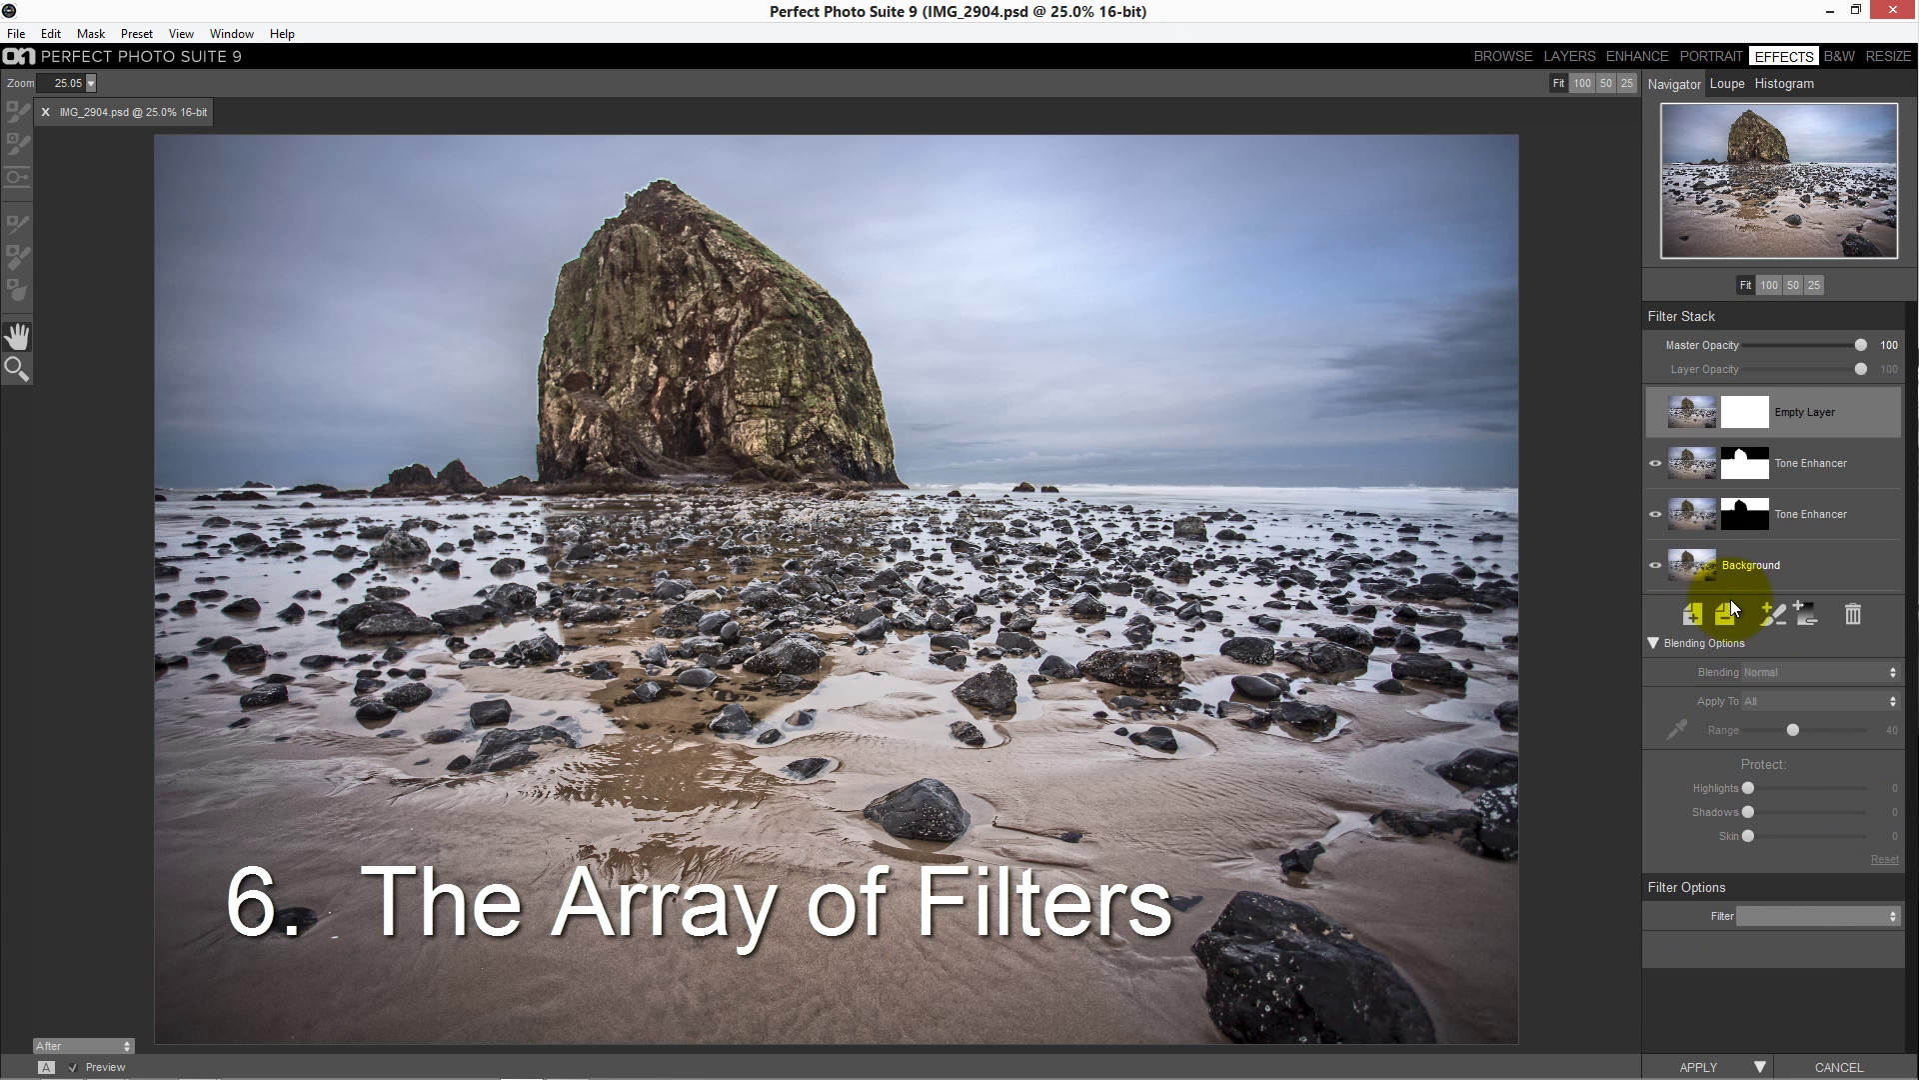
pyautogui.click(1807, 913)
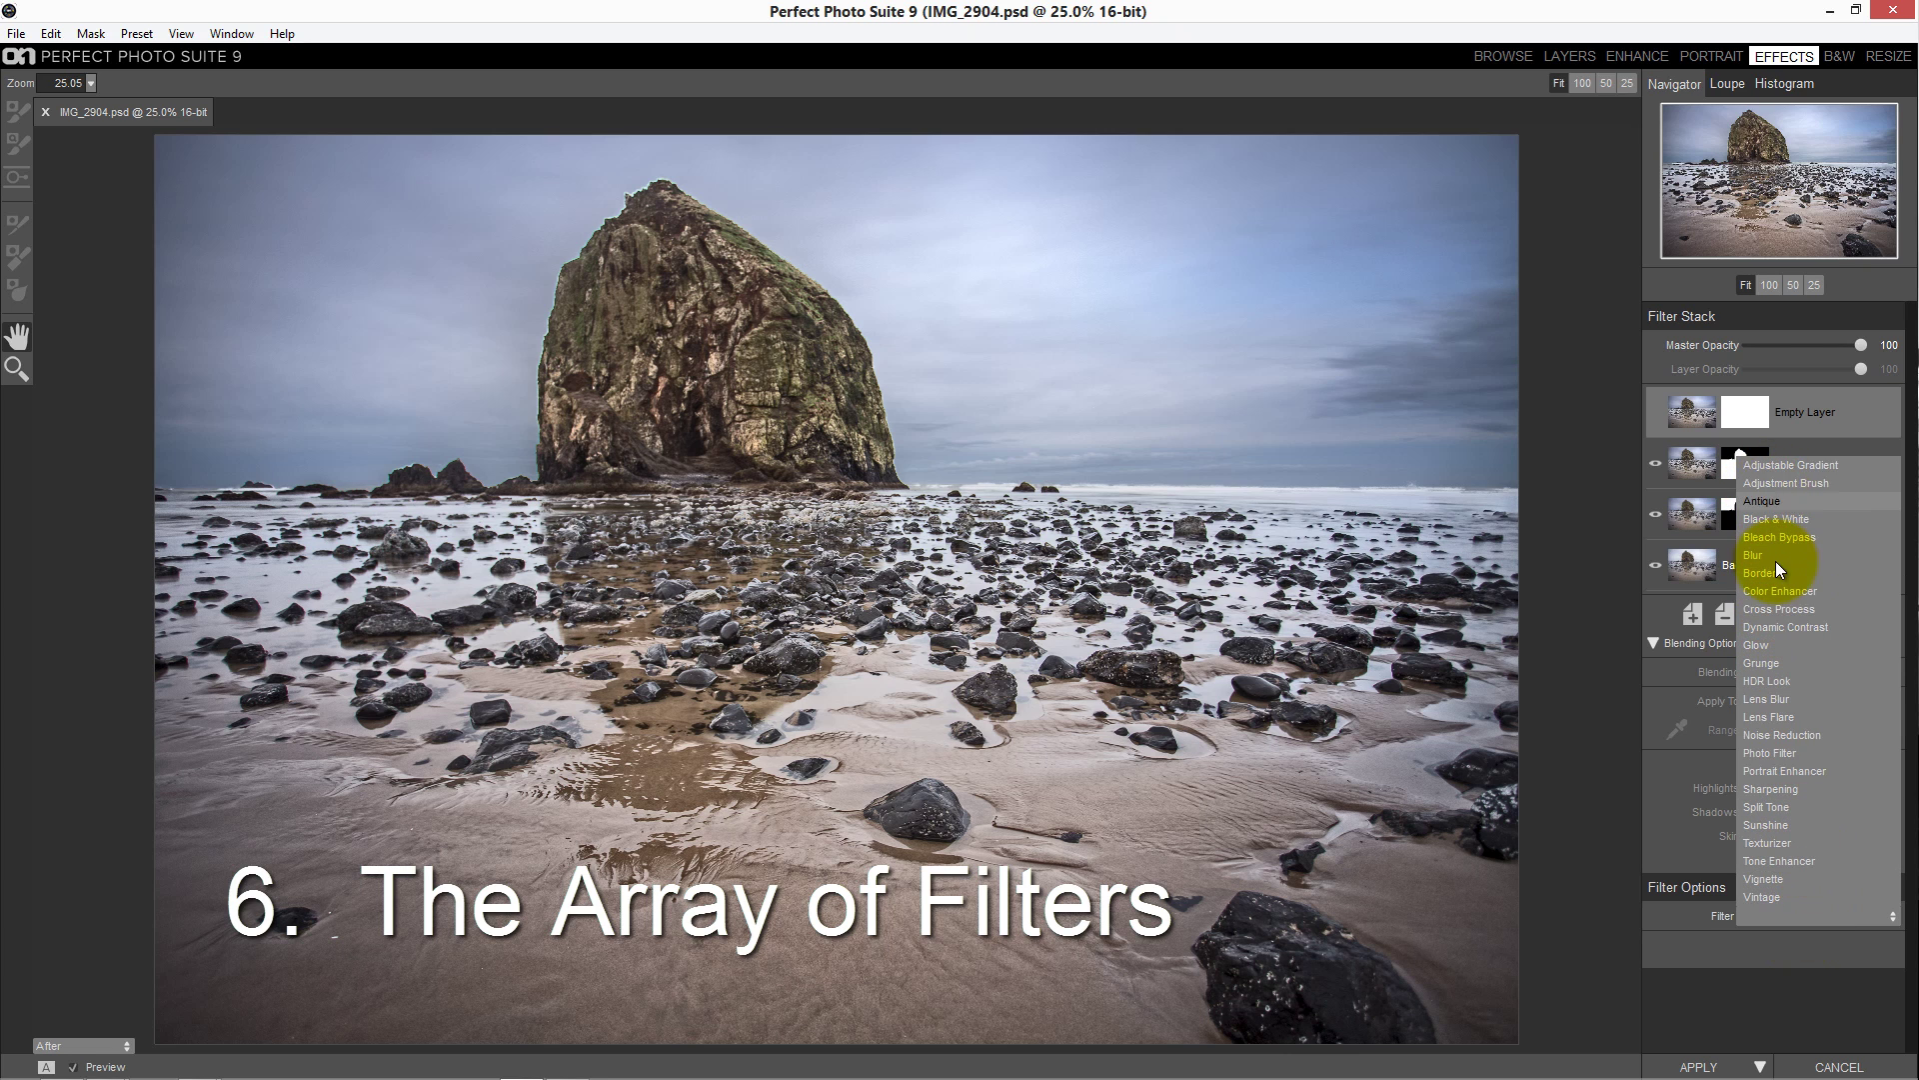
pyautogui.click(1762, 628)
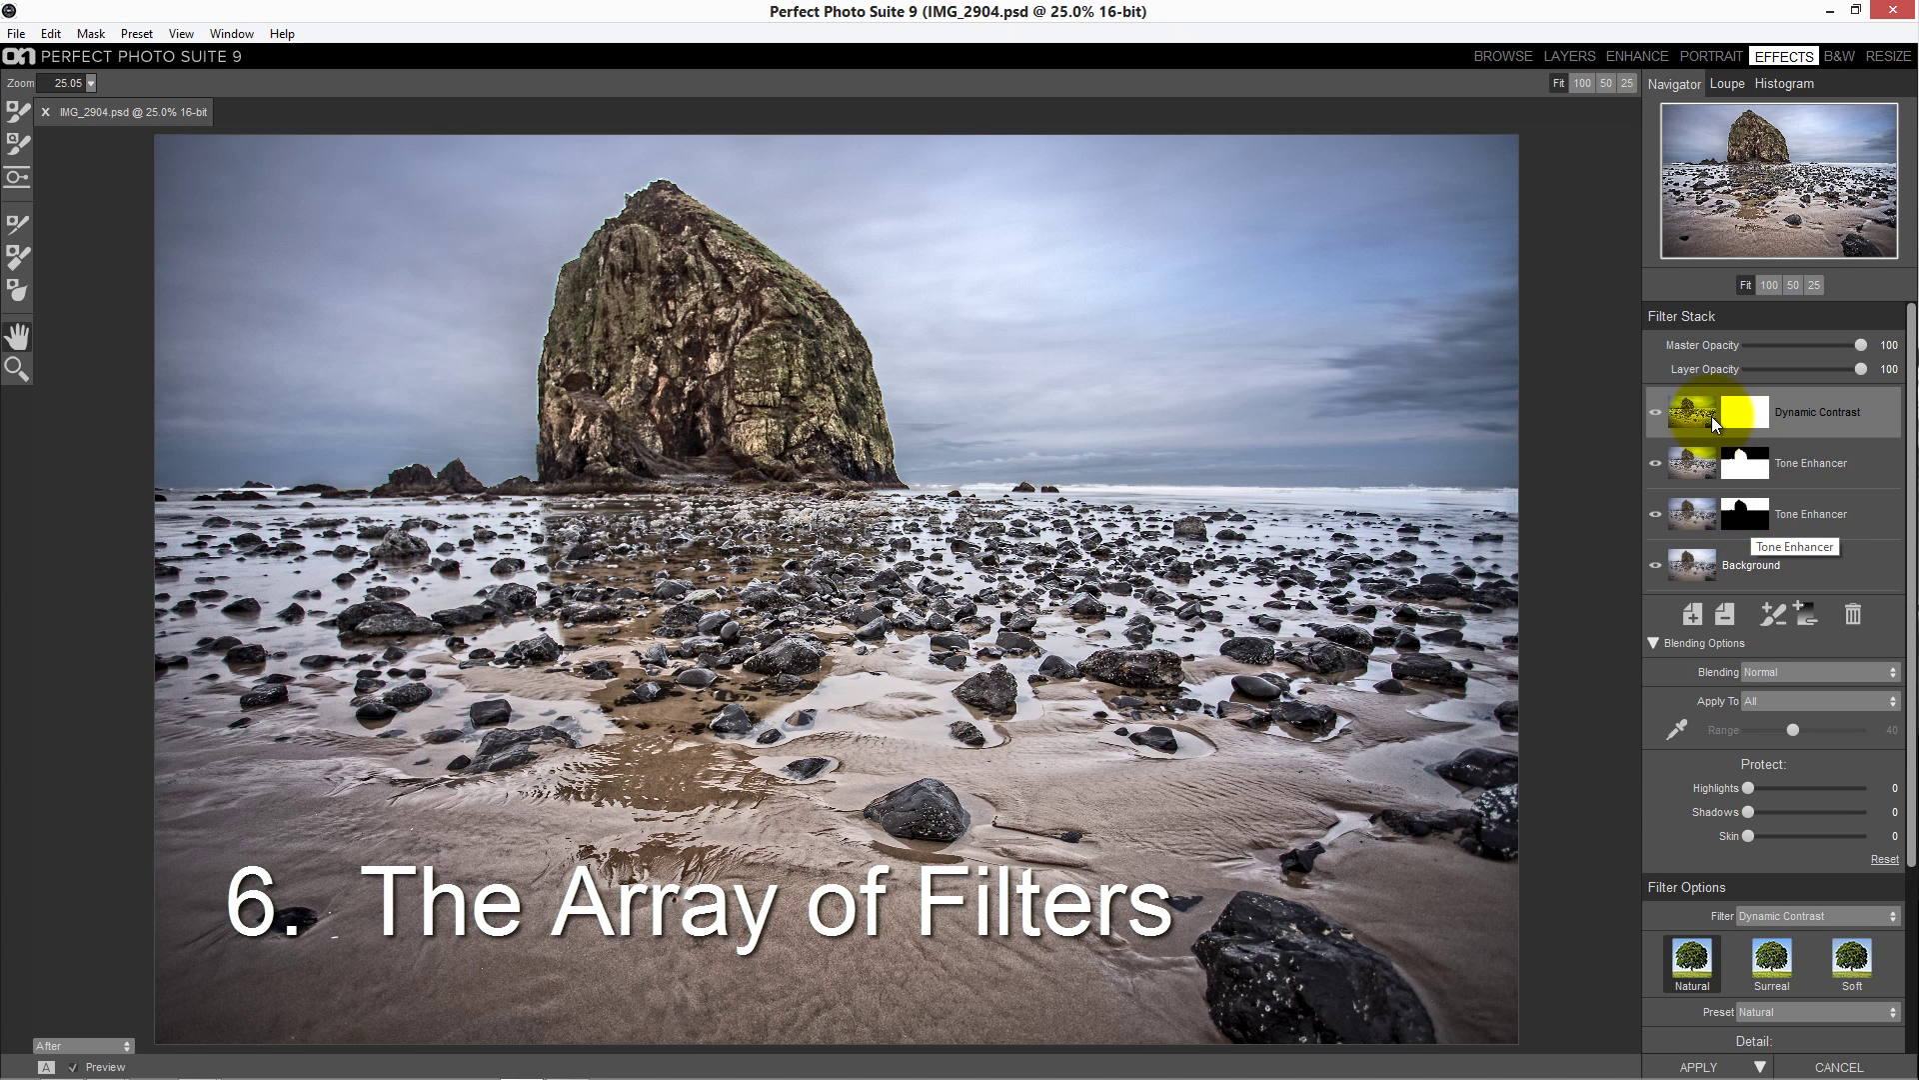
# Set the Dynamic Contrast detail amounts to -100 for small, 18 for medium and -32 for large
pyautogui.scroll(-5, 1768, 746)
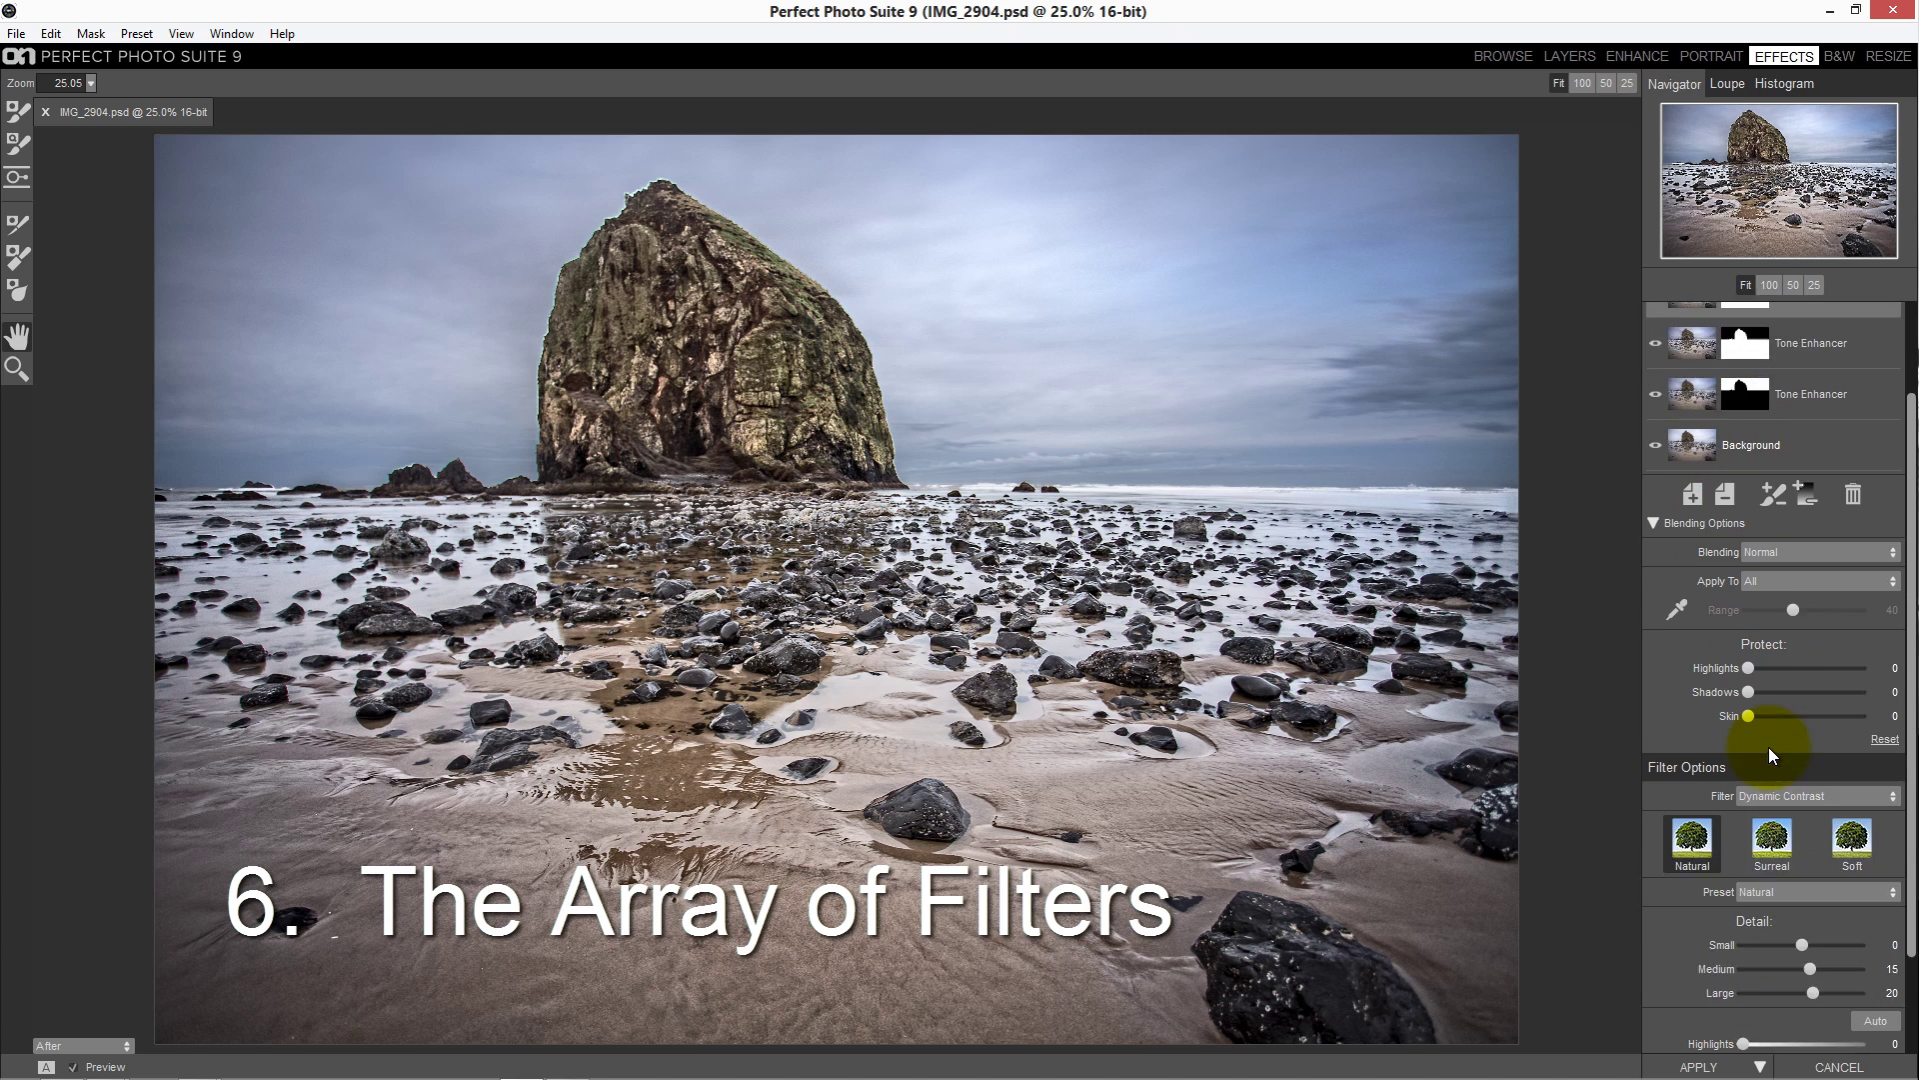
pyautogui.moveTo(1822, 818)
pyautogui.mouseDown()
pyautogui.moveTo(1848, 842)
pyautogui.moveTo(1799, 840)
pyautogui.mouseUp()
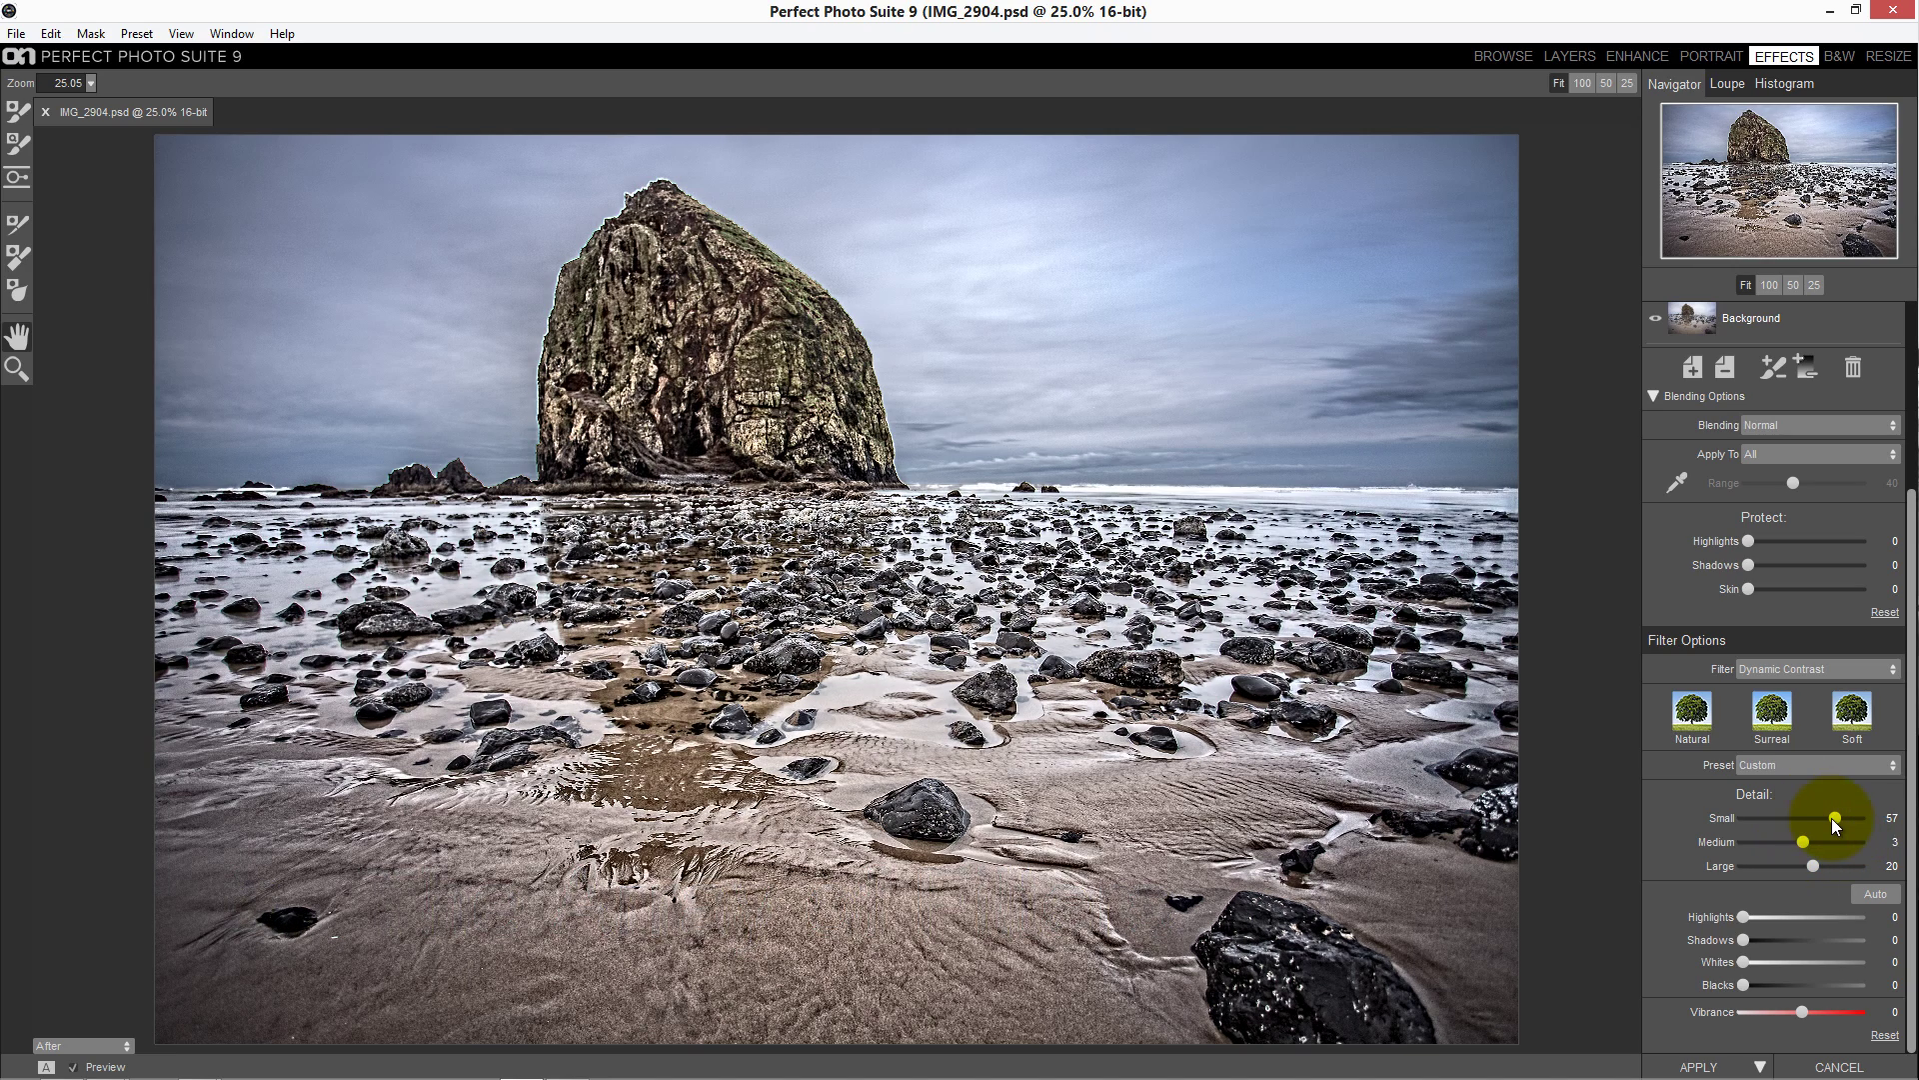
pyautogui.click(1774, 820)
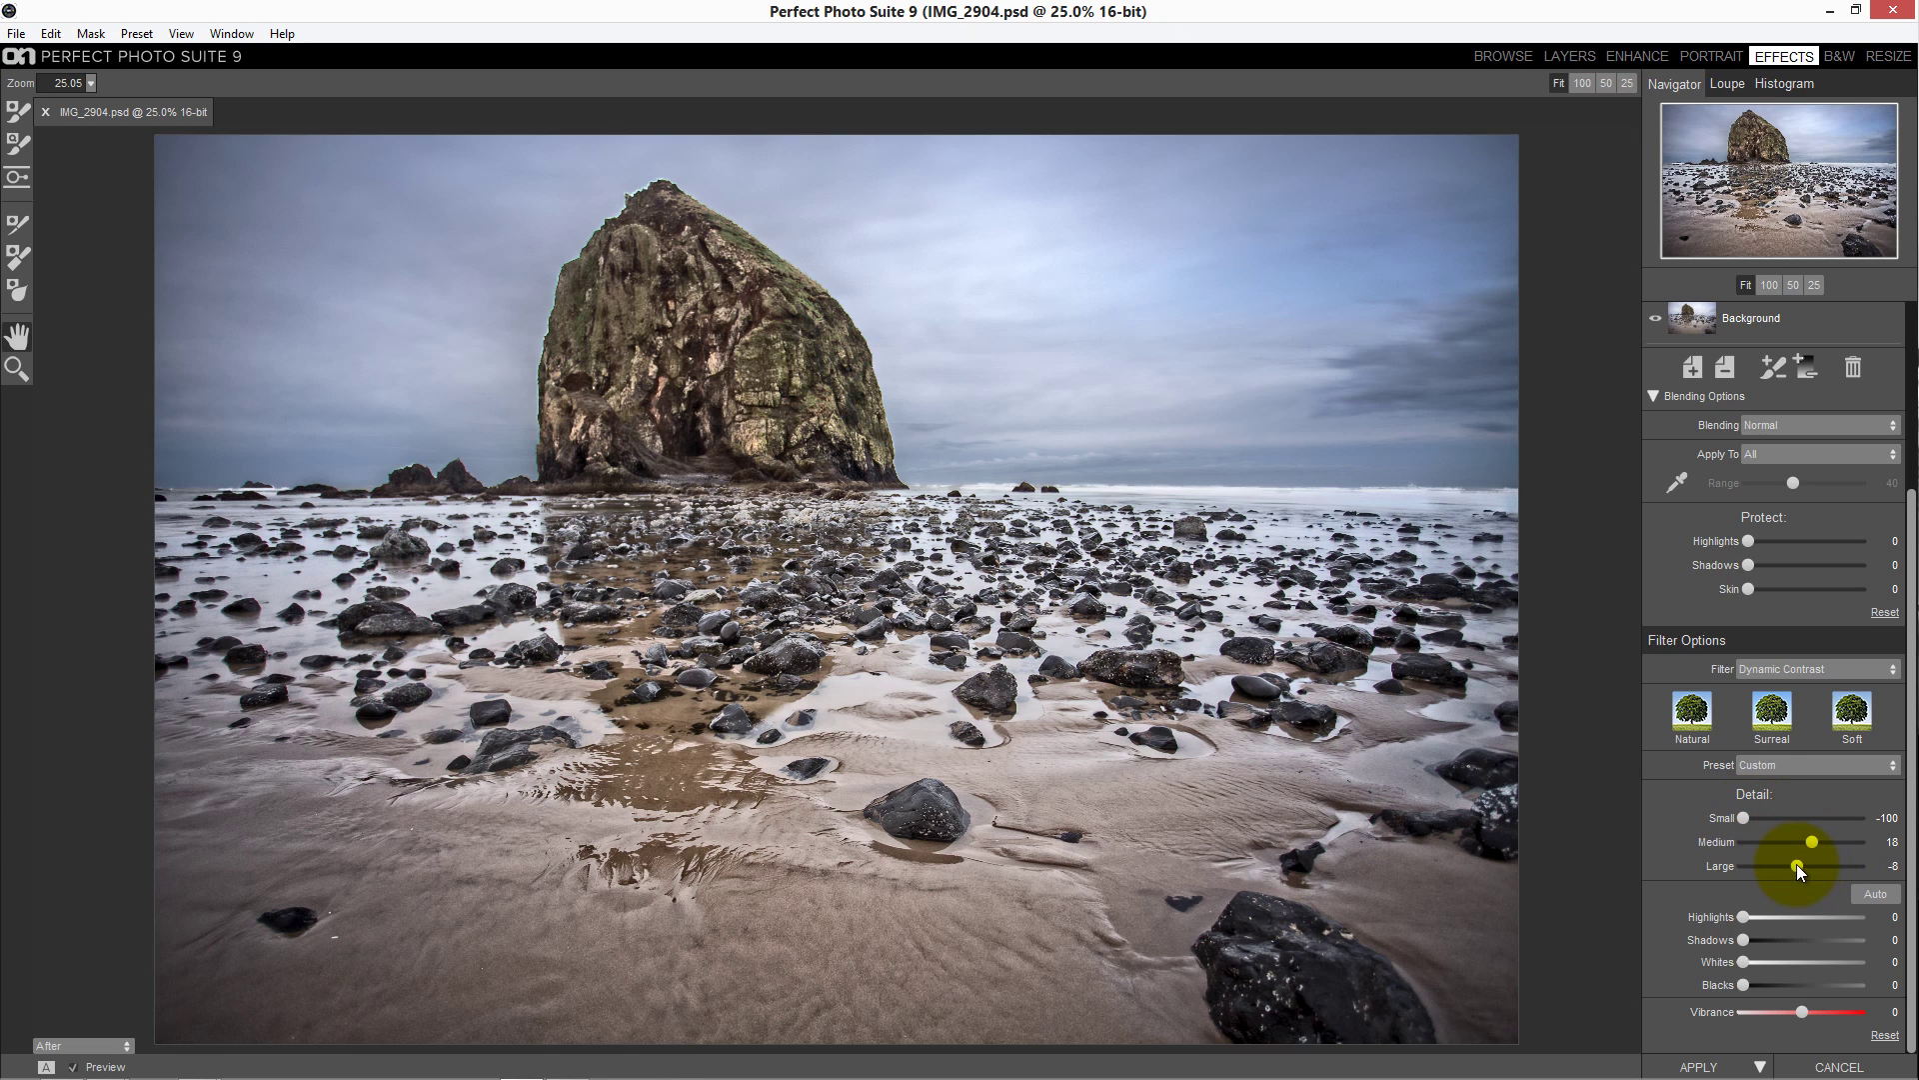
pyautogui.moveTo(1796, 866); pyautogui.dragTo(1784, 866)
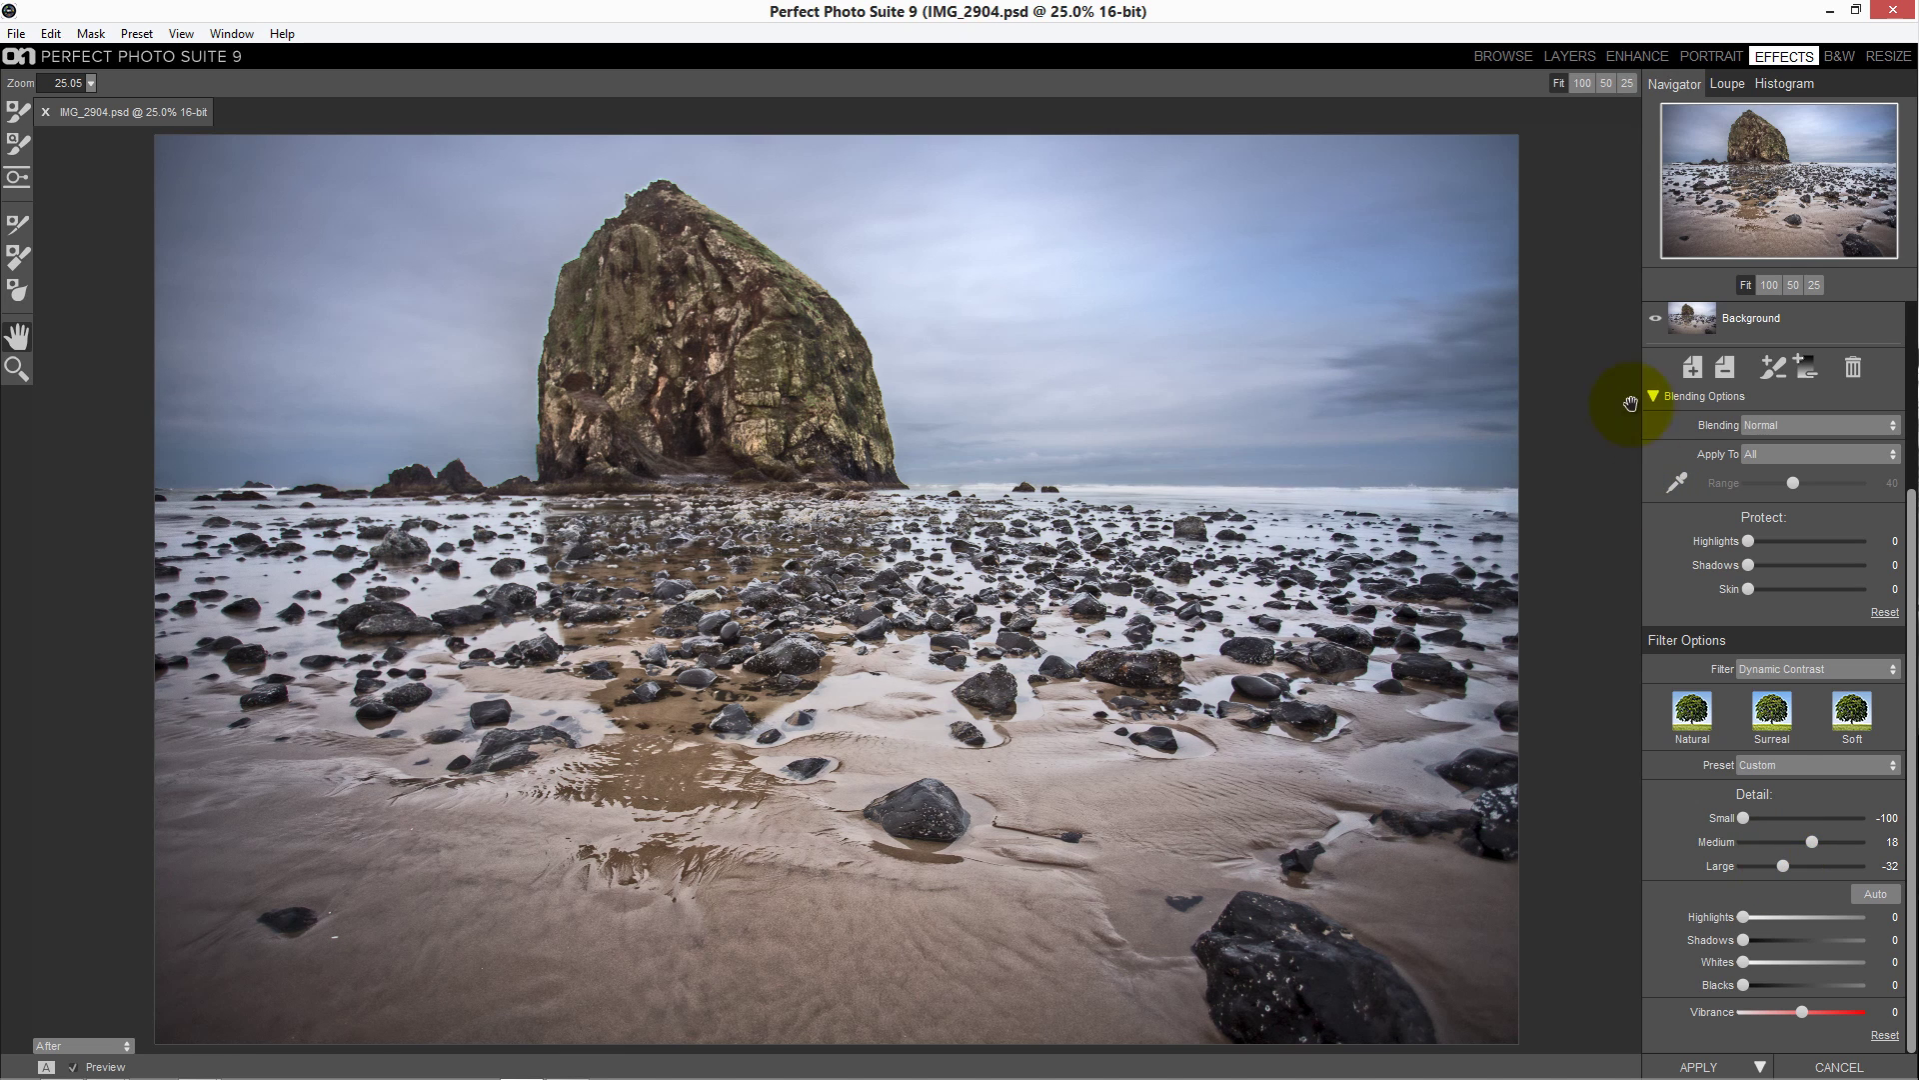
# Set the Dynamic Contrast layer's small detail to -28 and large to -13, and protect its highlights at 36 and shadows at 39
pyautogui.scroll(3, 1664, 395)
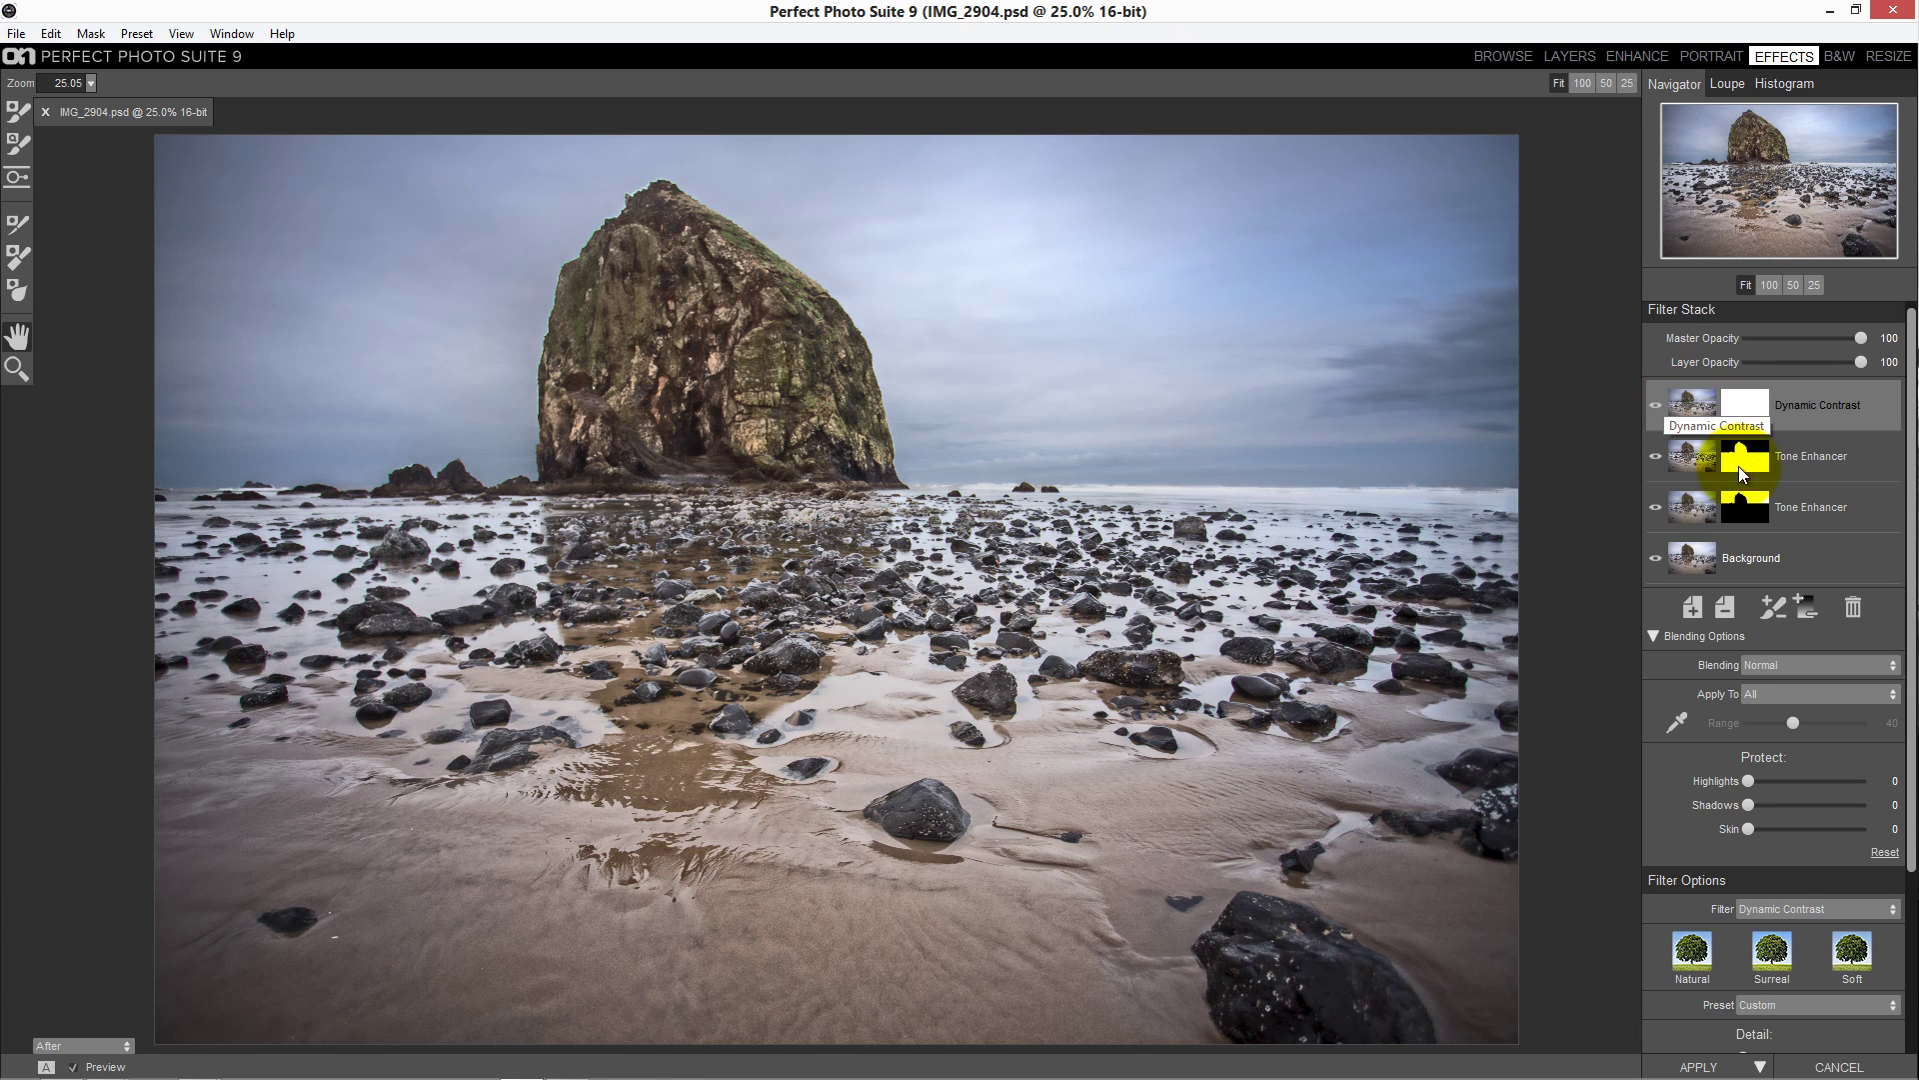
pyautogui.scroll(-2, 1791, 757)
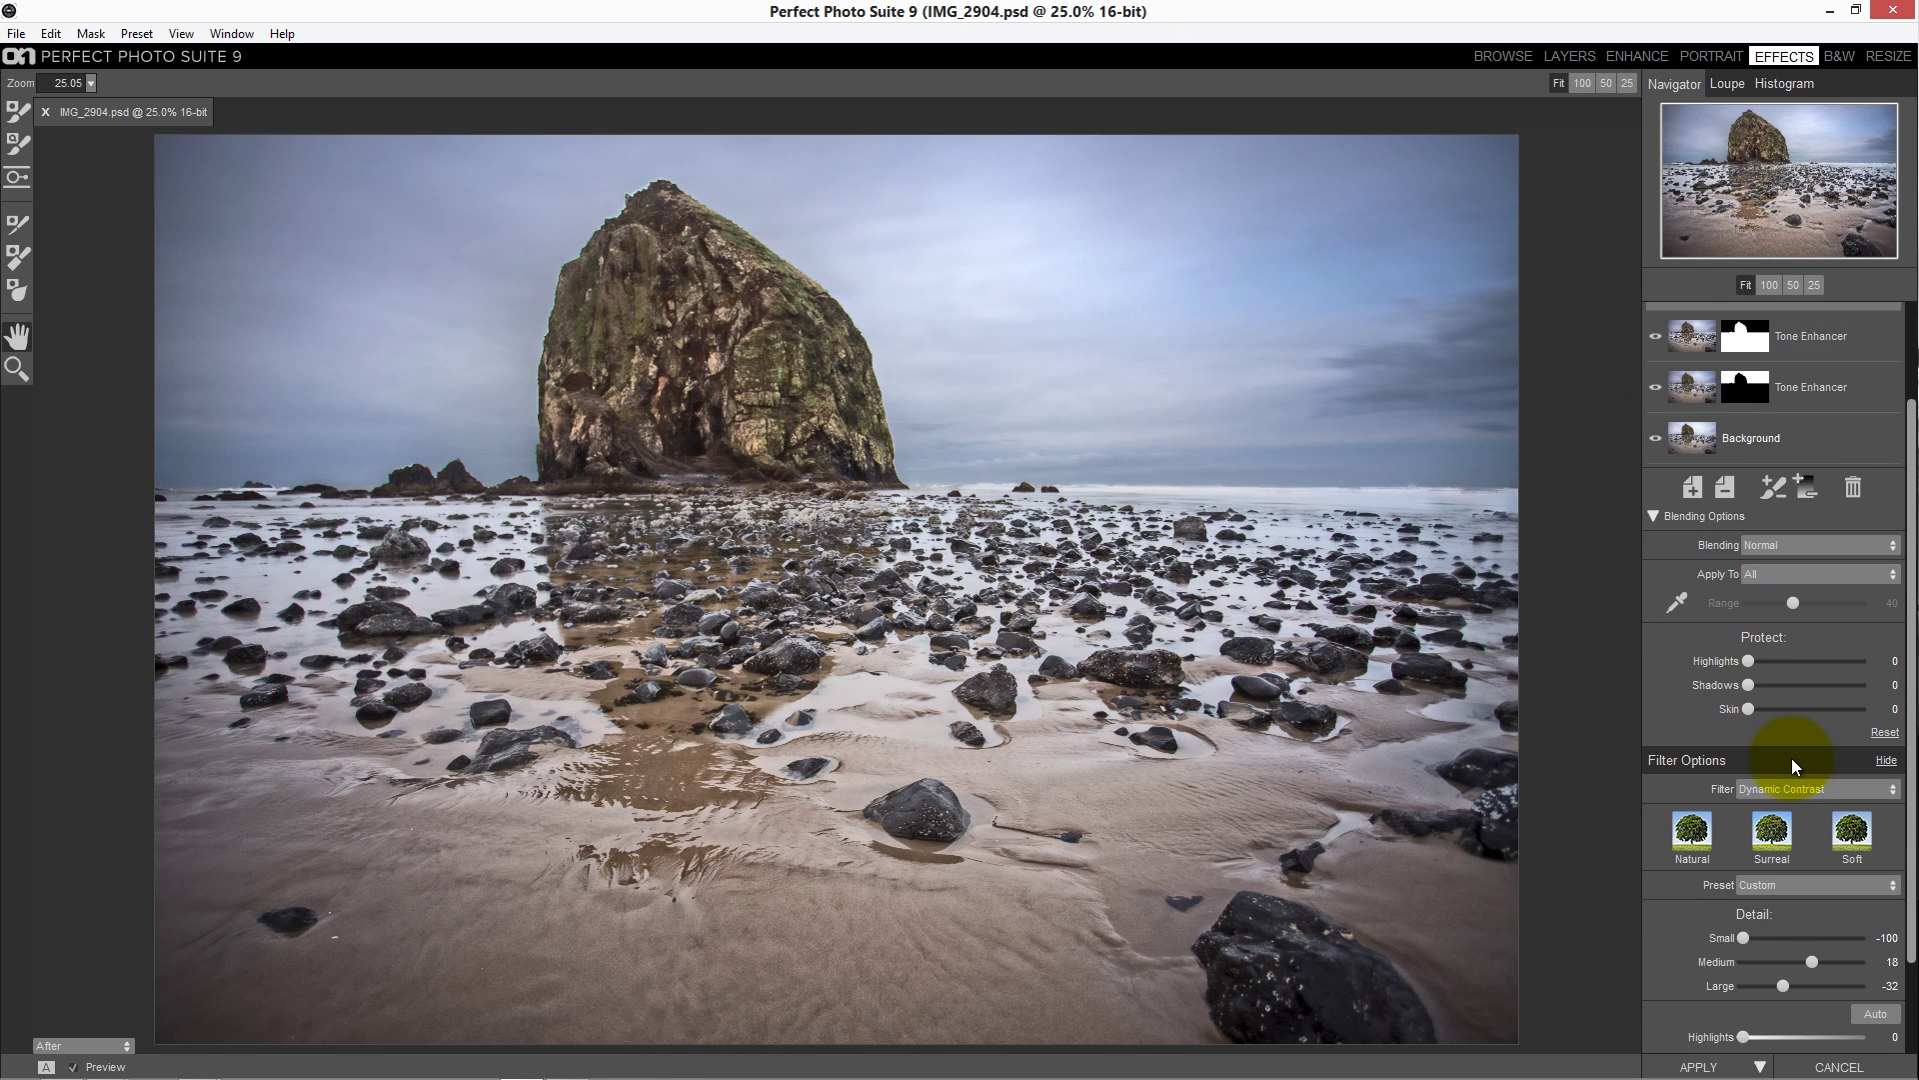
pyautogui.moveTo(1765, 822); pyautogui.dragTo(1775, 822)
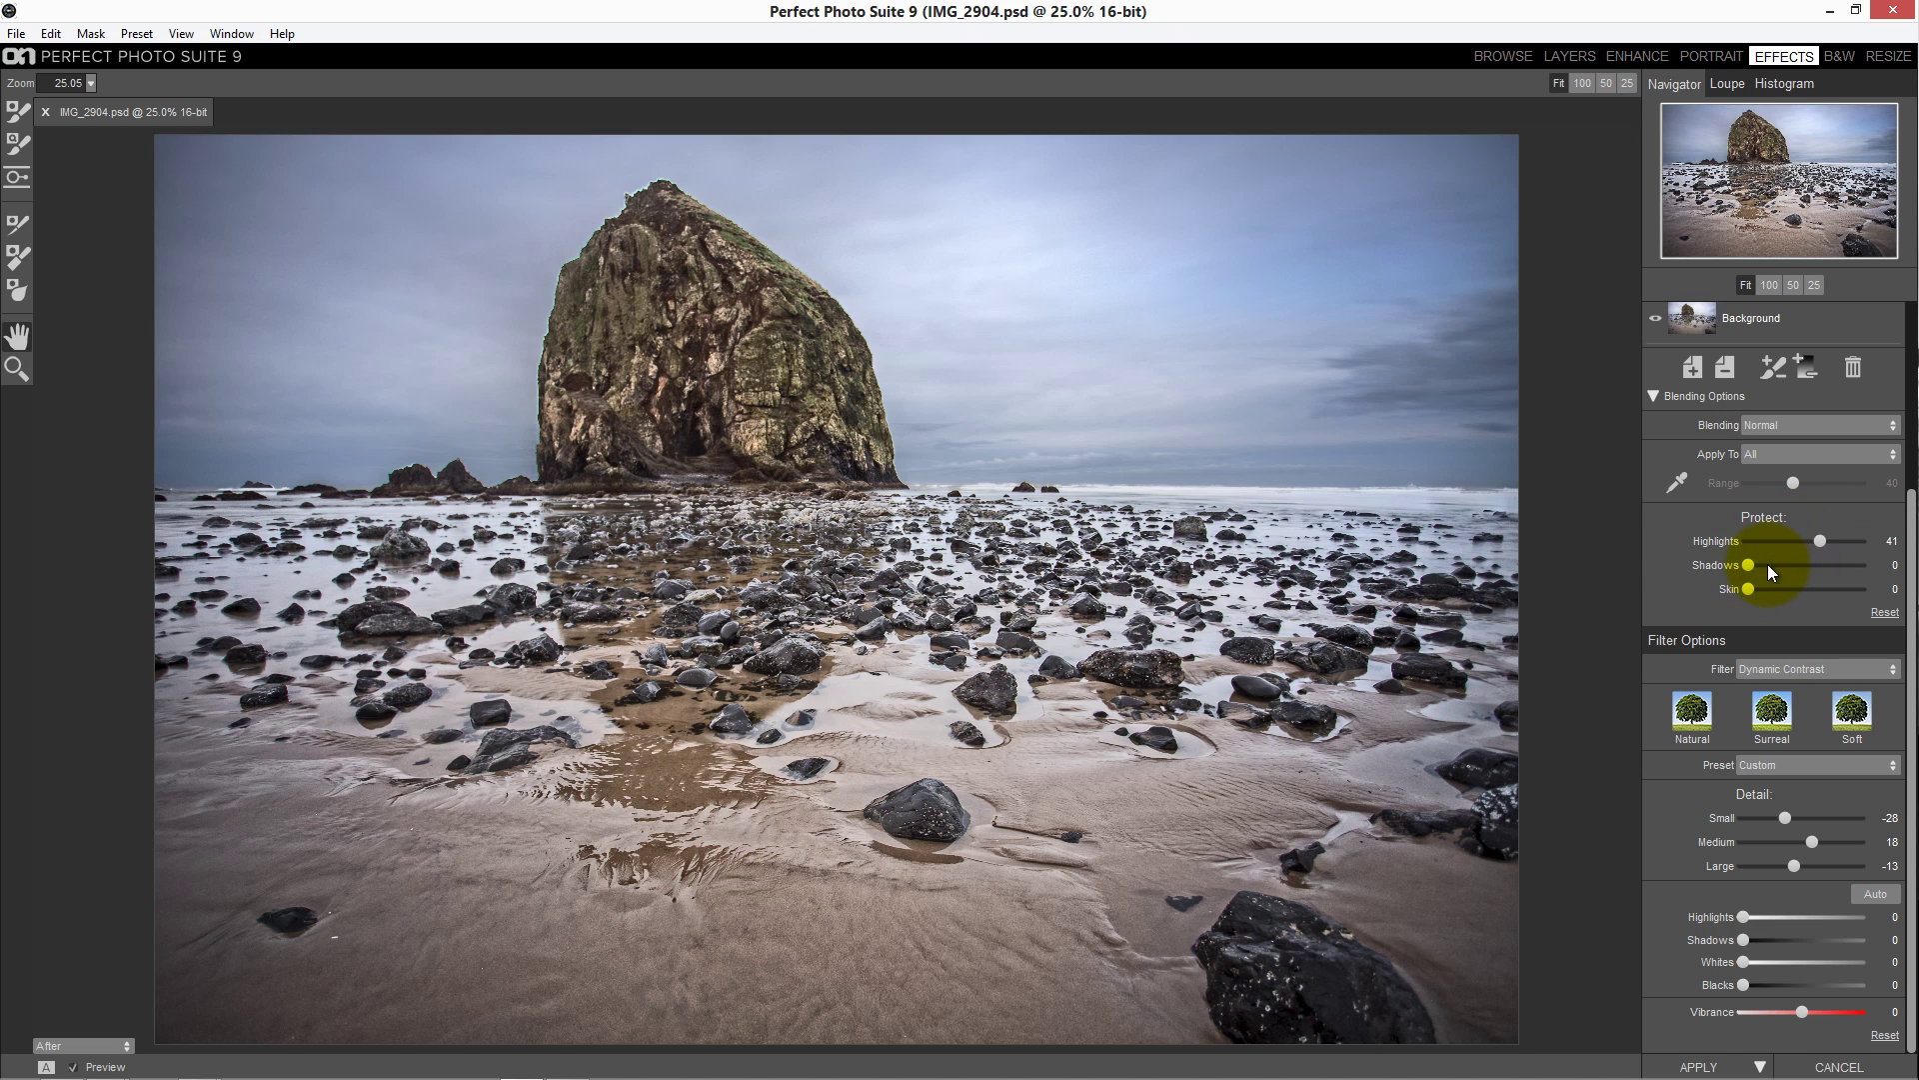
pyautogui.click(1804, 566)
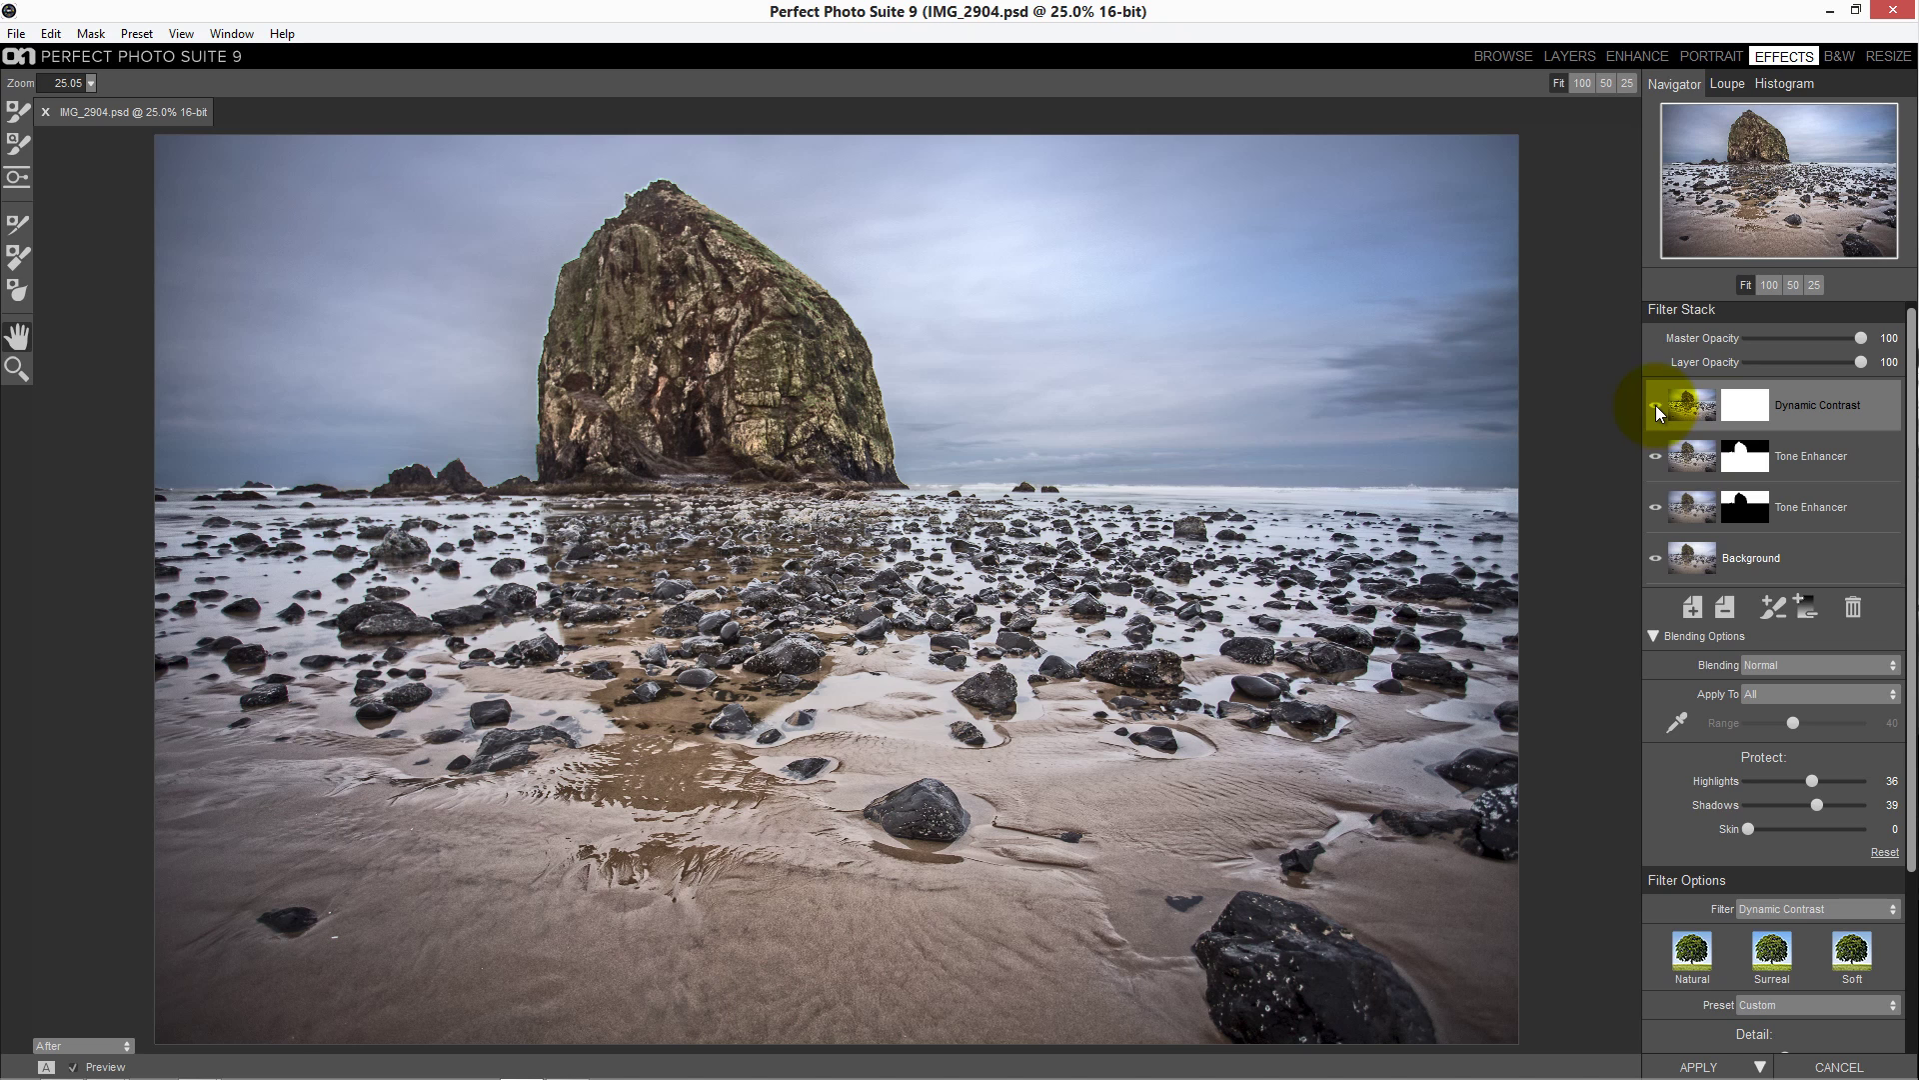
# Check the Dynamic Contrast layer's effect and copy the upper Tone Enhancer's foreground mask onto it
pyautogui.click(1655, 405)
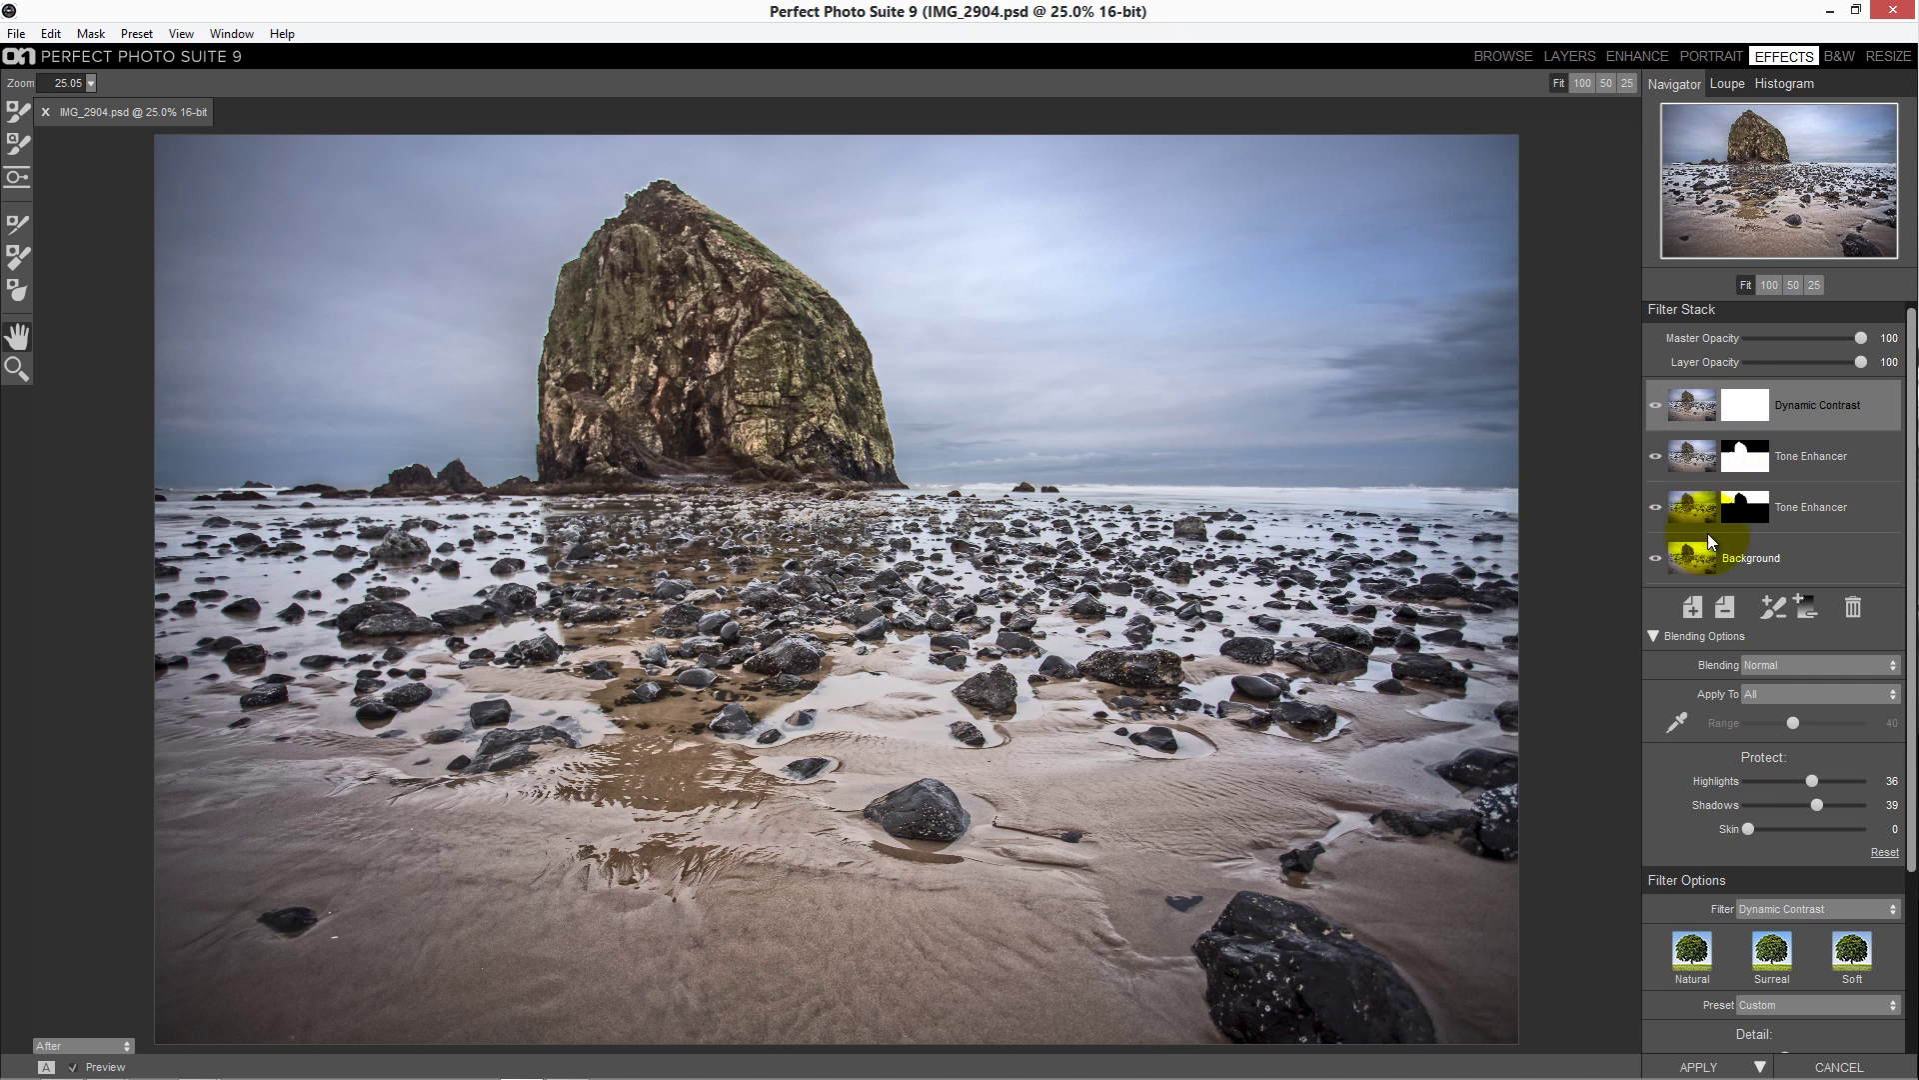
pyautogui.moveTo(1746, 458); pyautogui.dragTo(1744, 405)
pyautogui.scroll(-3, 1724, 570)
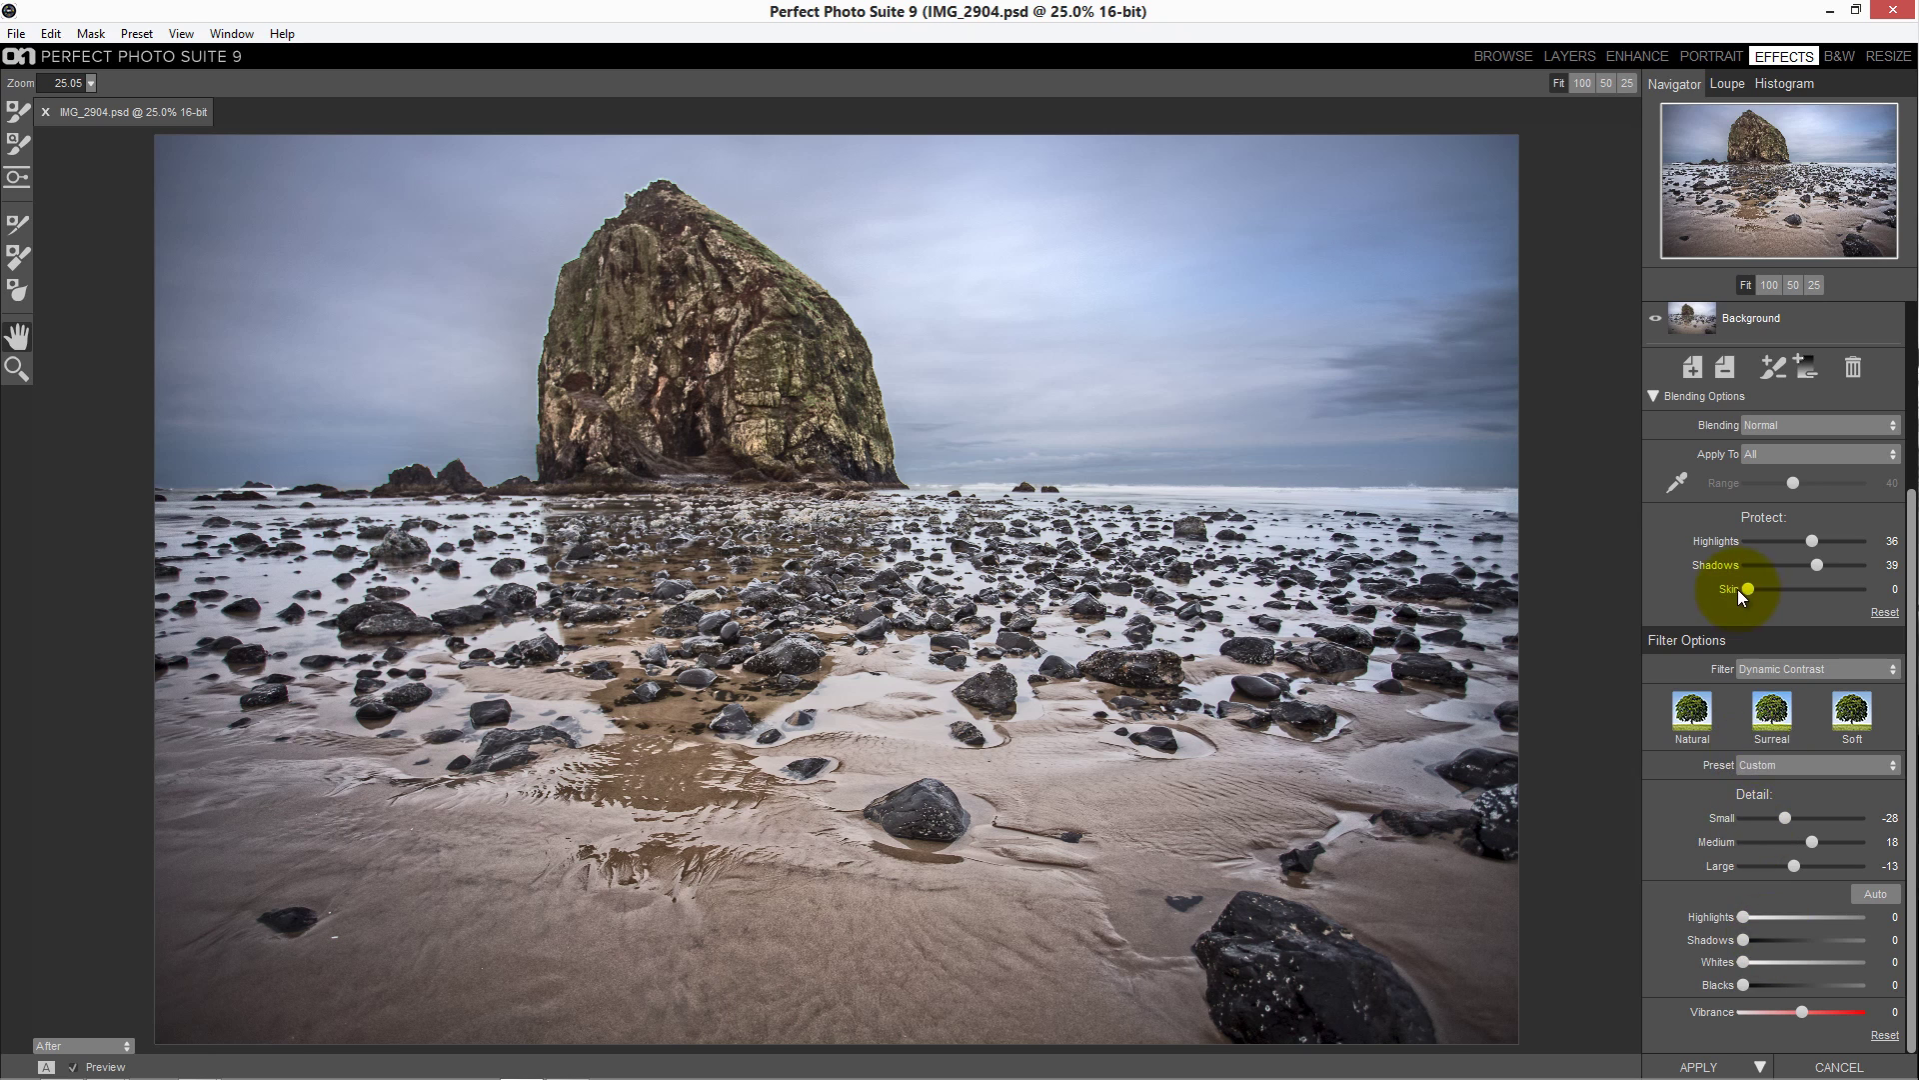
# Add a second Dynamic Contrast layer on top of the stack and copy the lower Tone Enhancer's sky mask onto it
pyautogui.scroll(3, 1734, 589)
pyautogui.click(1702, 612)
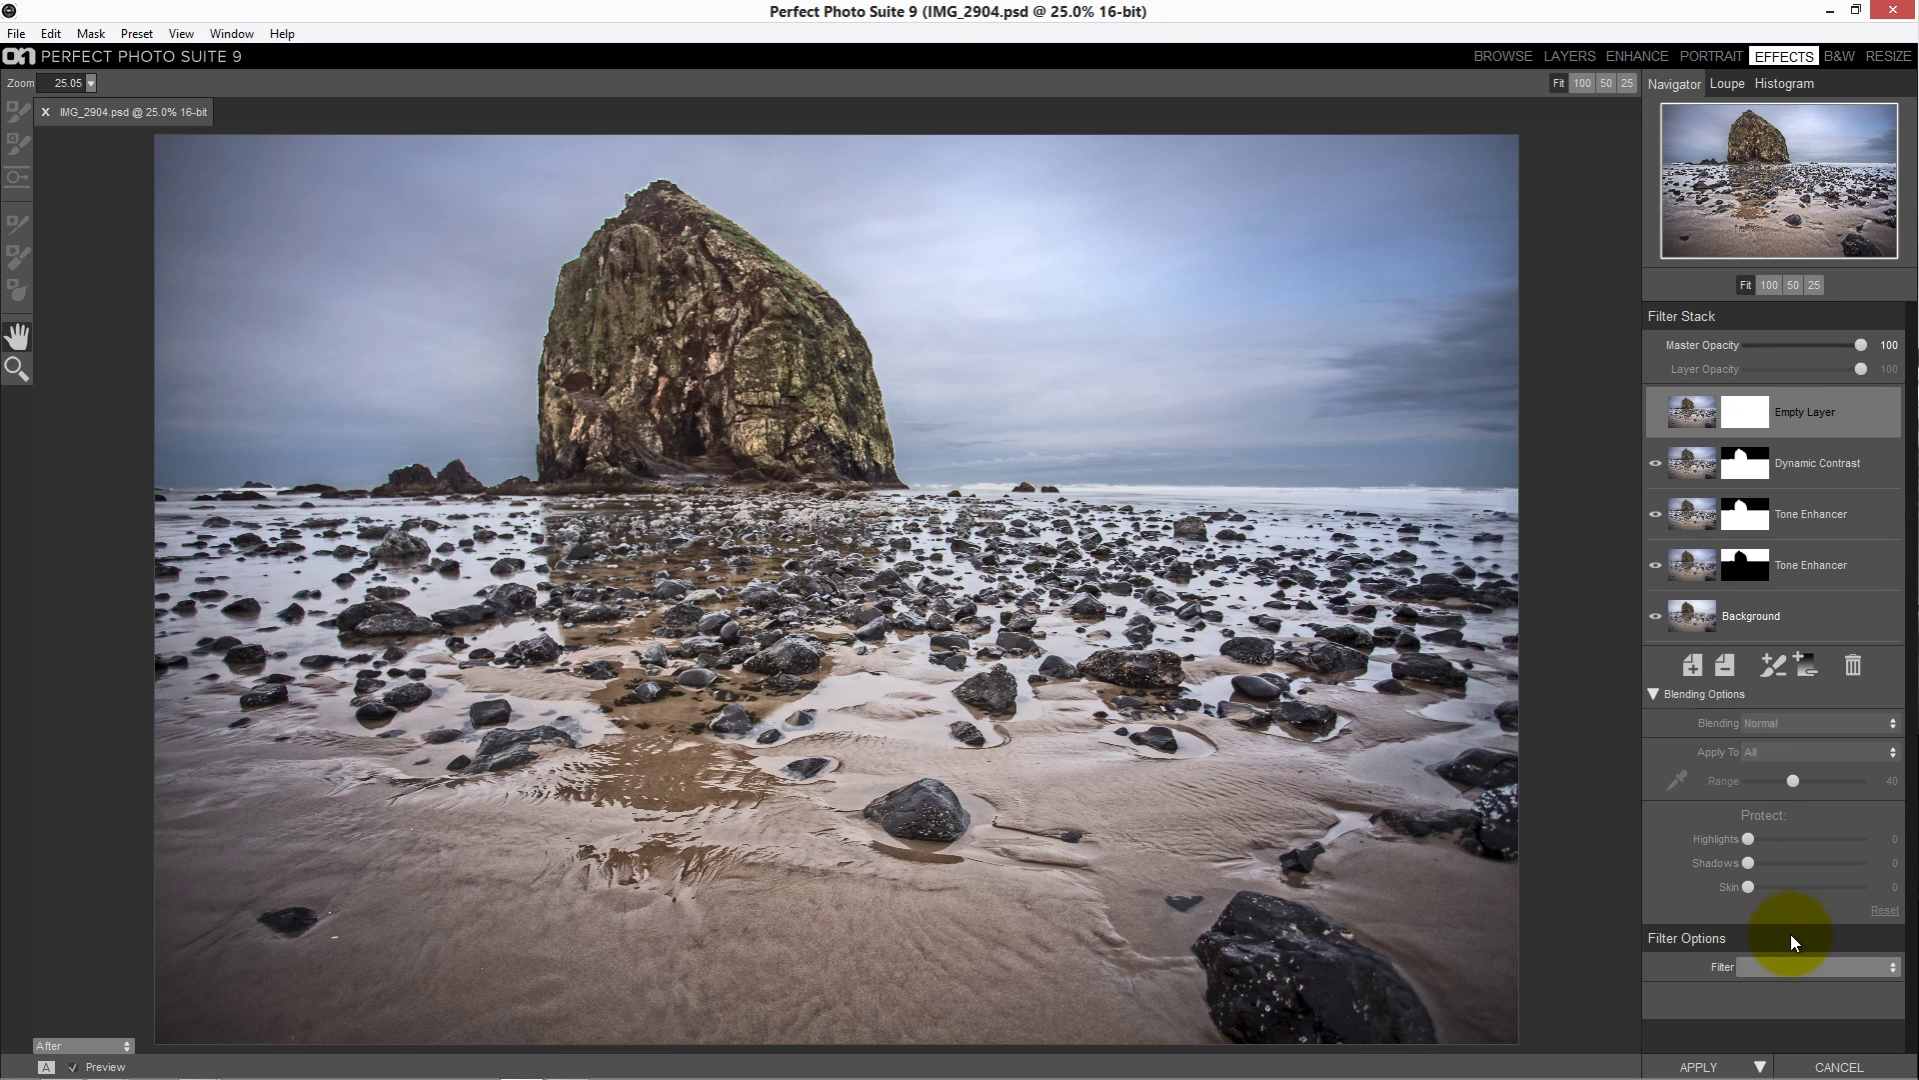
pyautogui.click(1785, 967)
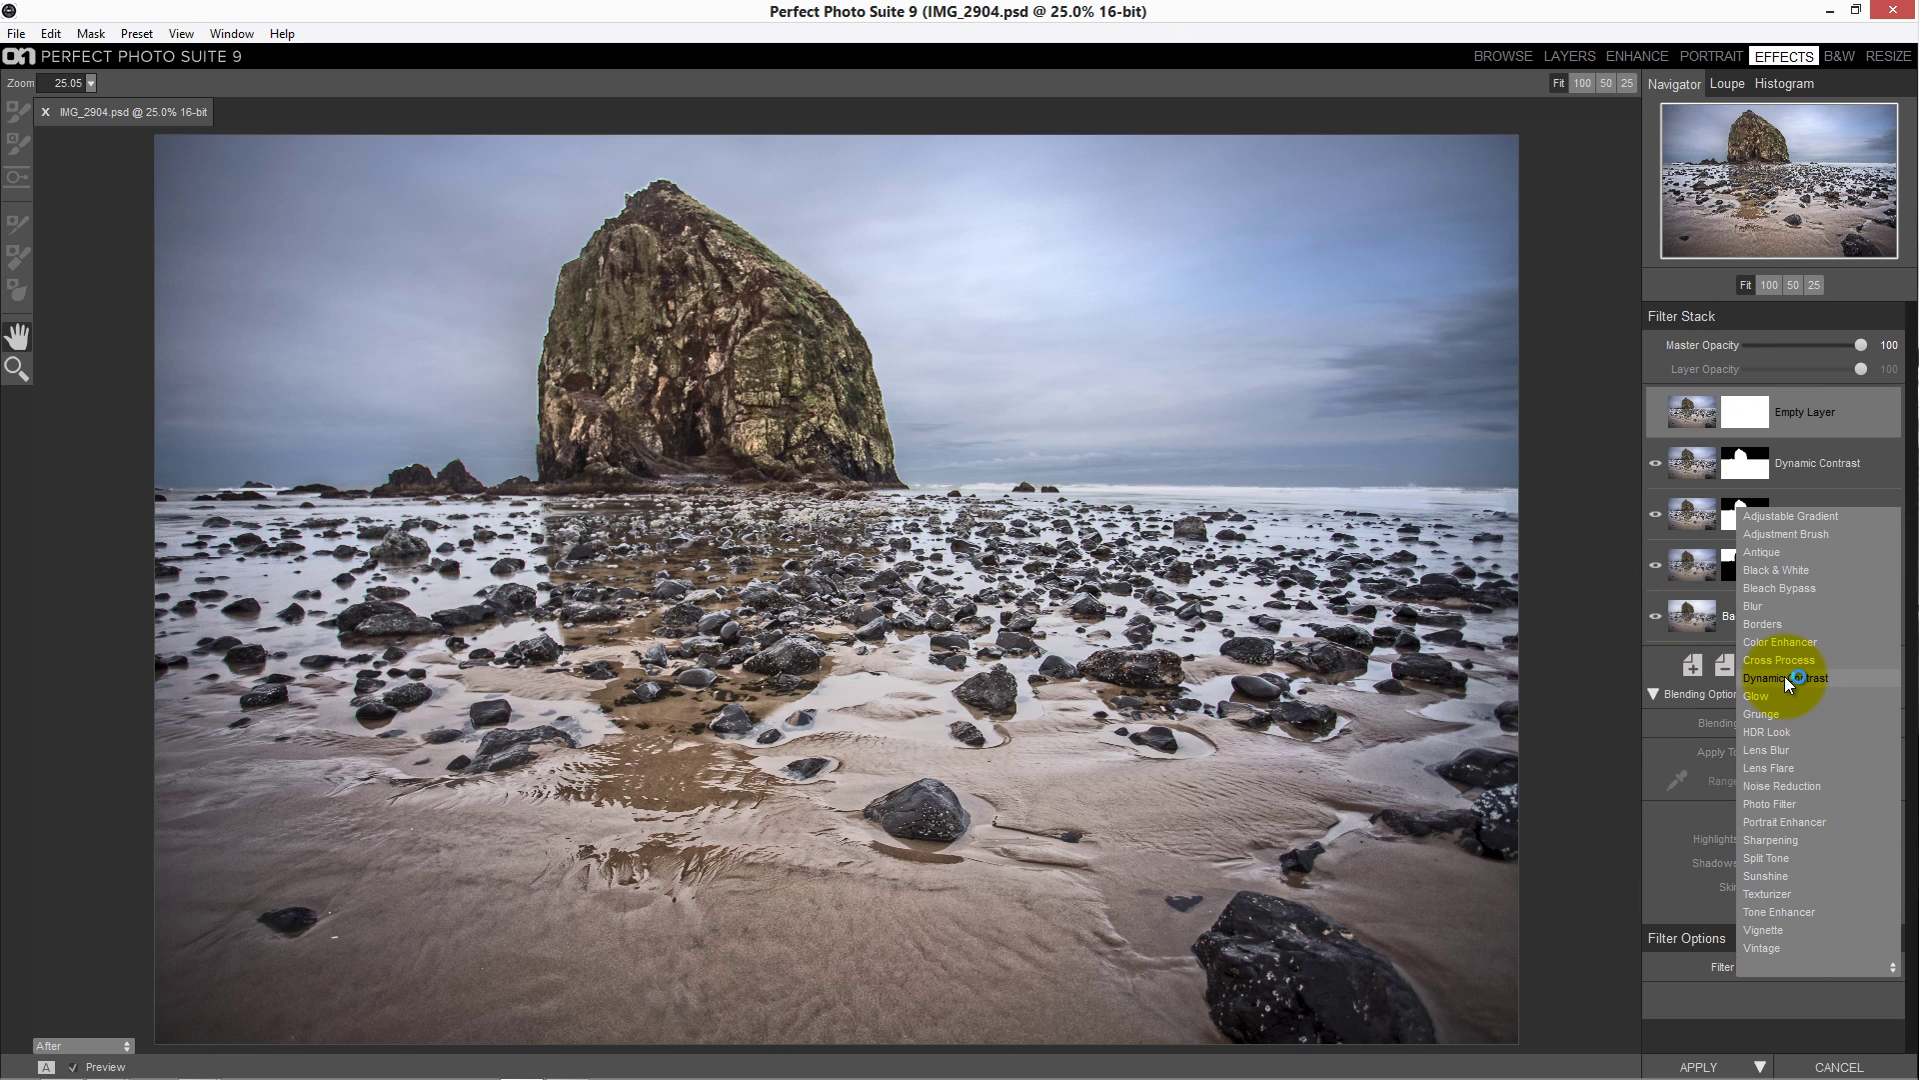
pyautogui.click(1784, 677)
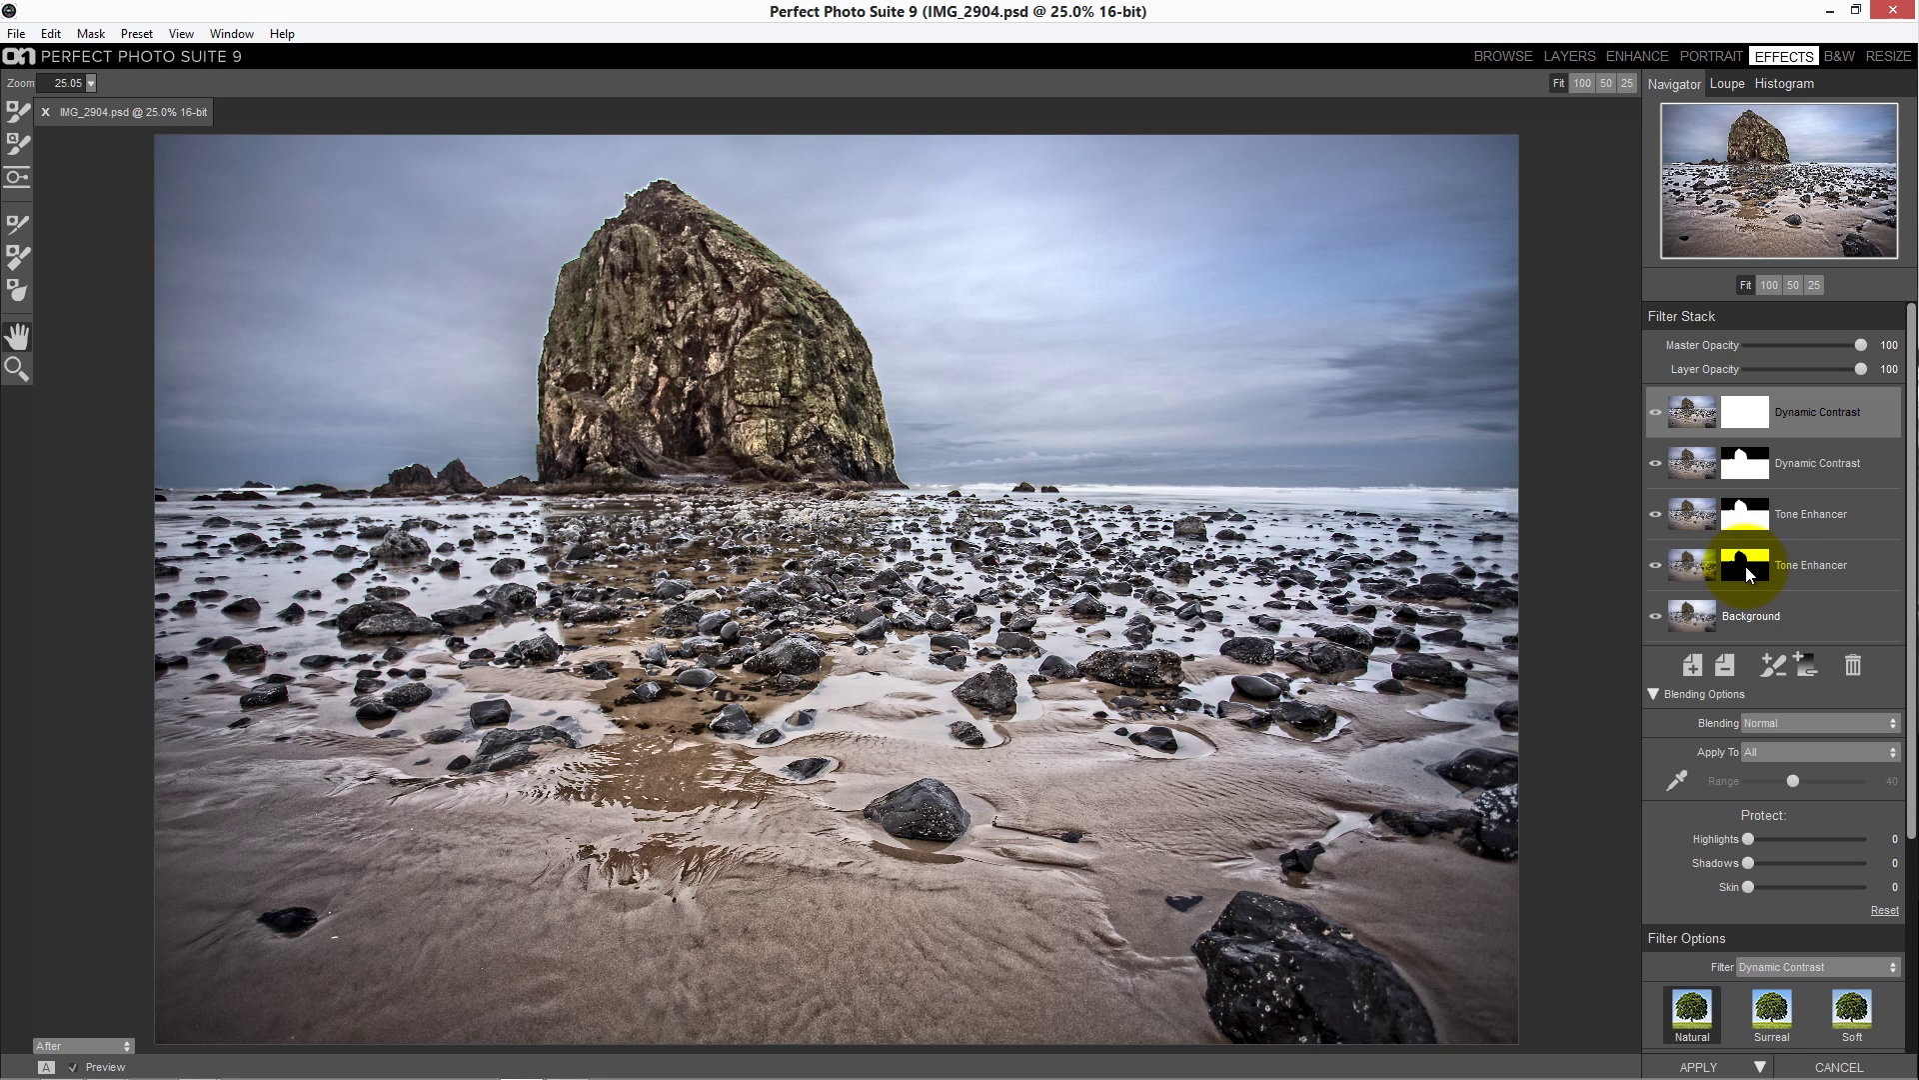
pyautogui.click(1745, 565)
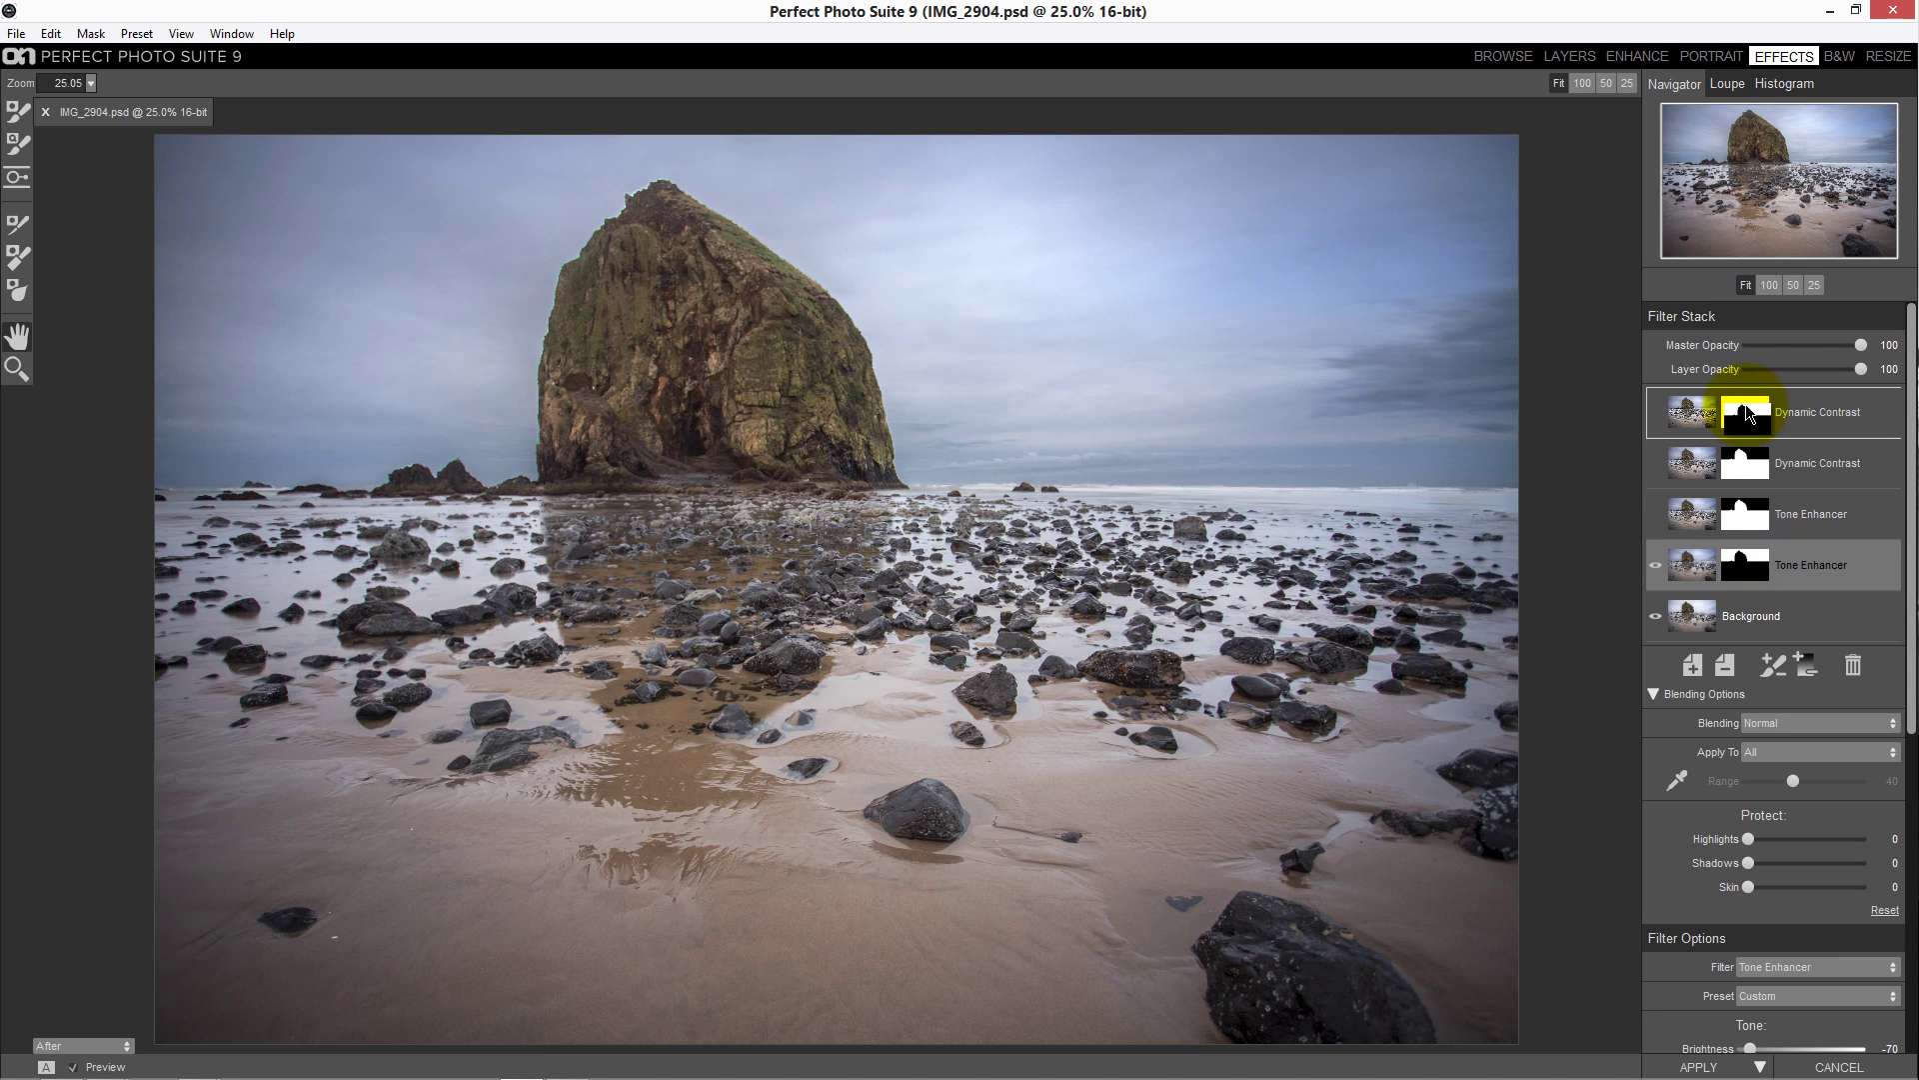
pyautogui.click(1749, 412)
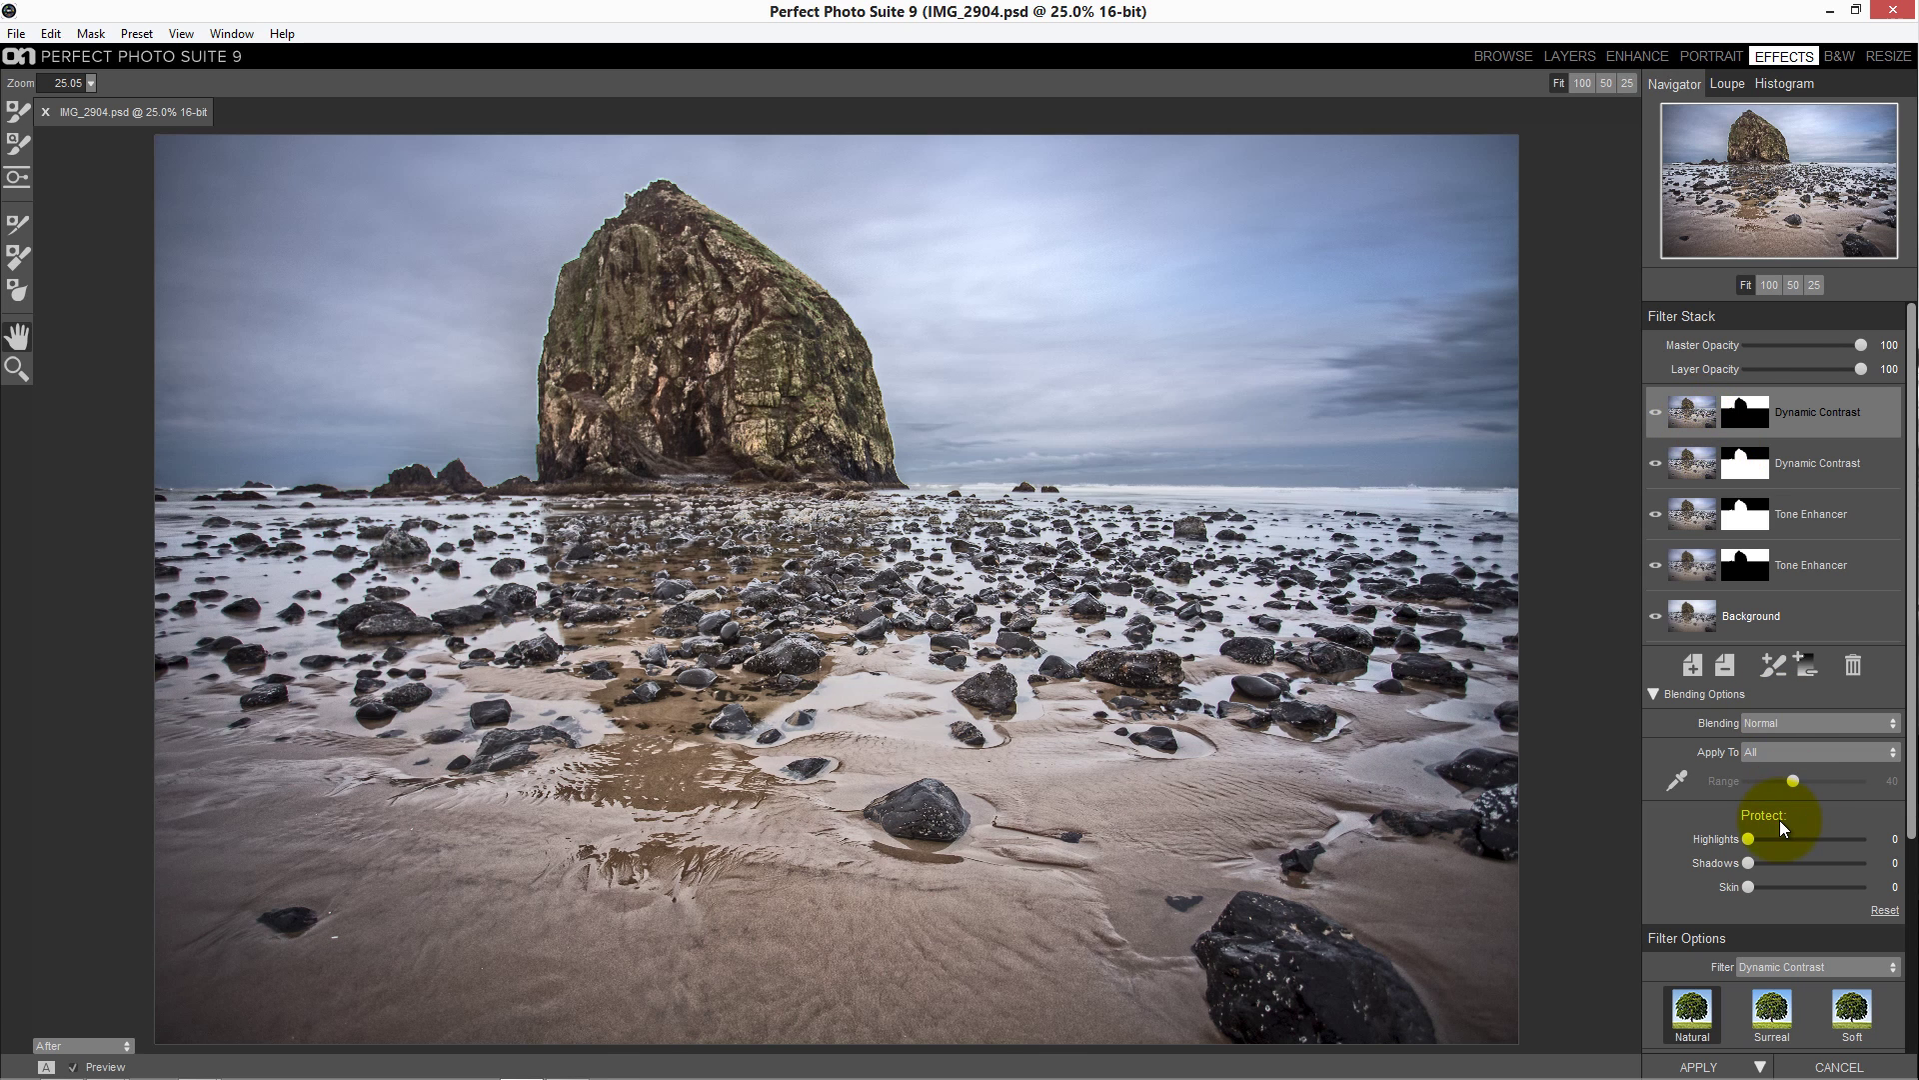
# Set the sky Dynamic Contrast detail amounts to -100 for small, -100 for medium and 42 for large
pyautogui.scroll(-3, 1779, 824)
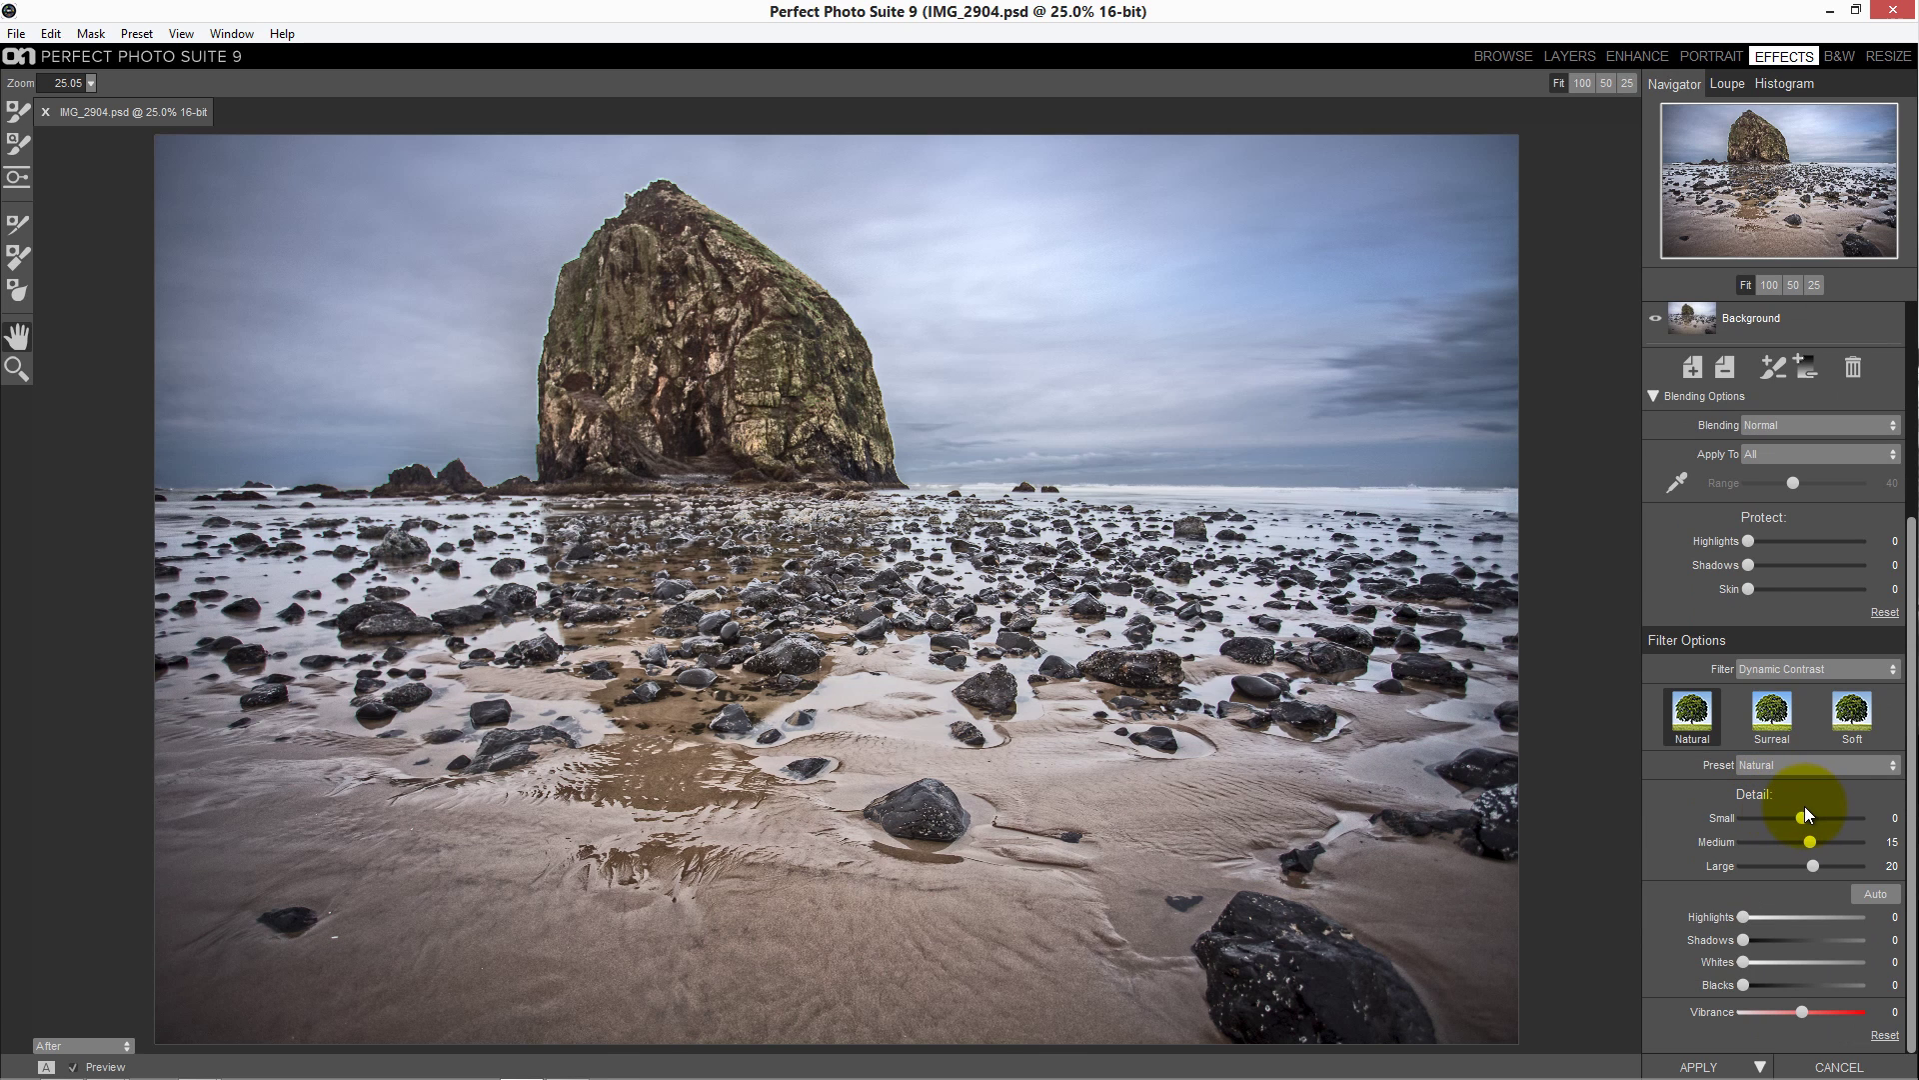
pyautogui.moveTo(1825, 835); pyautogui.dragTo(1848, 848)
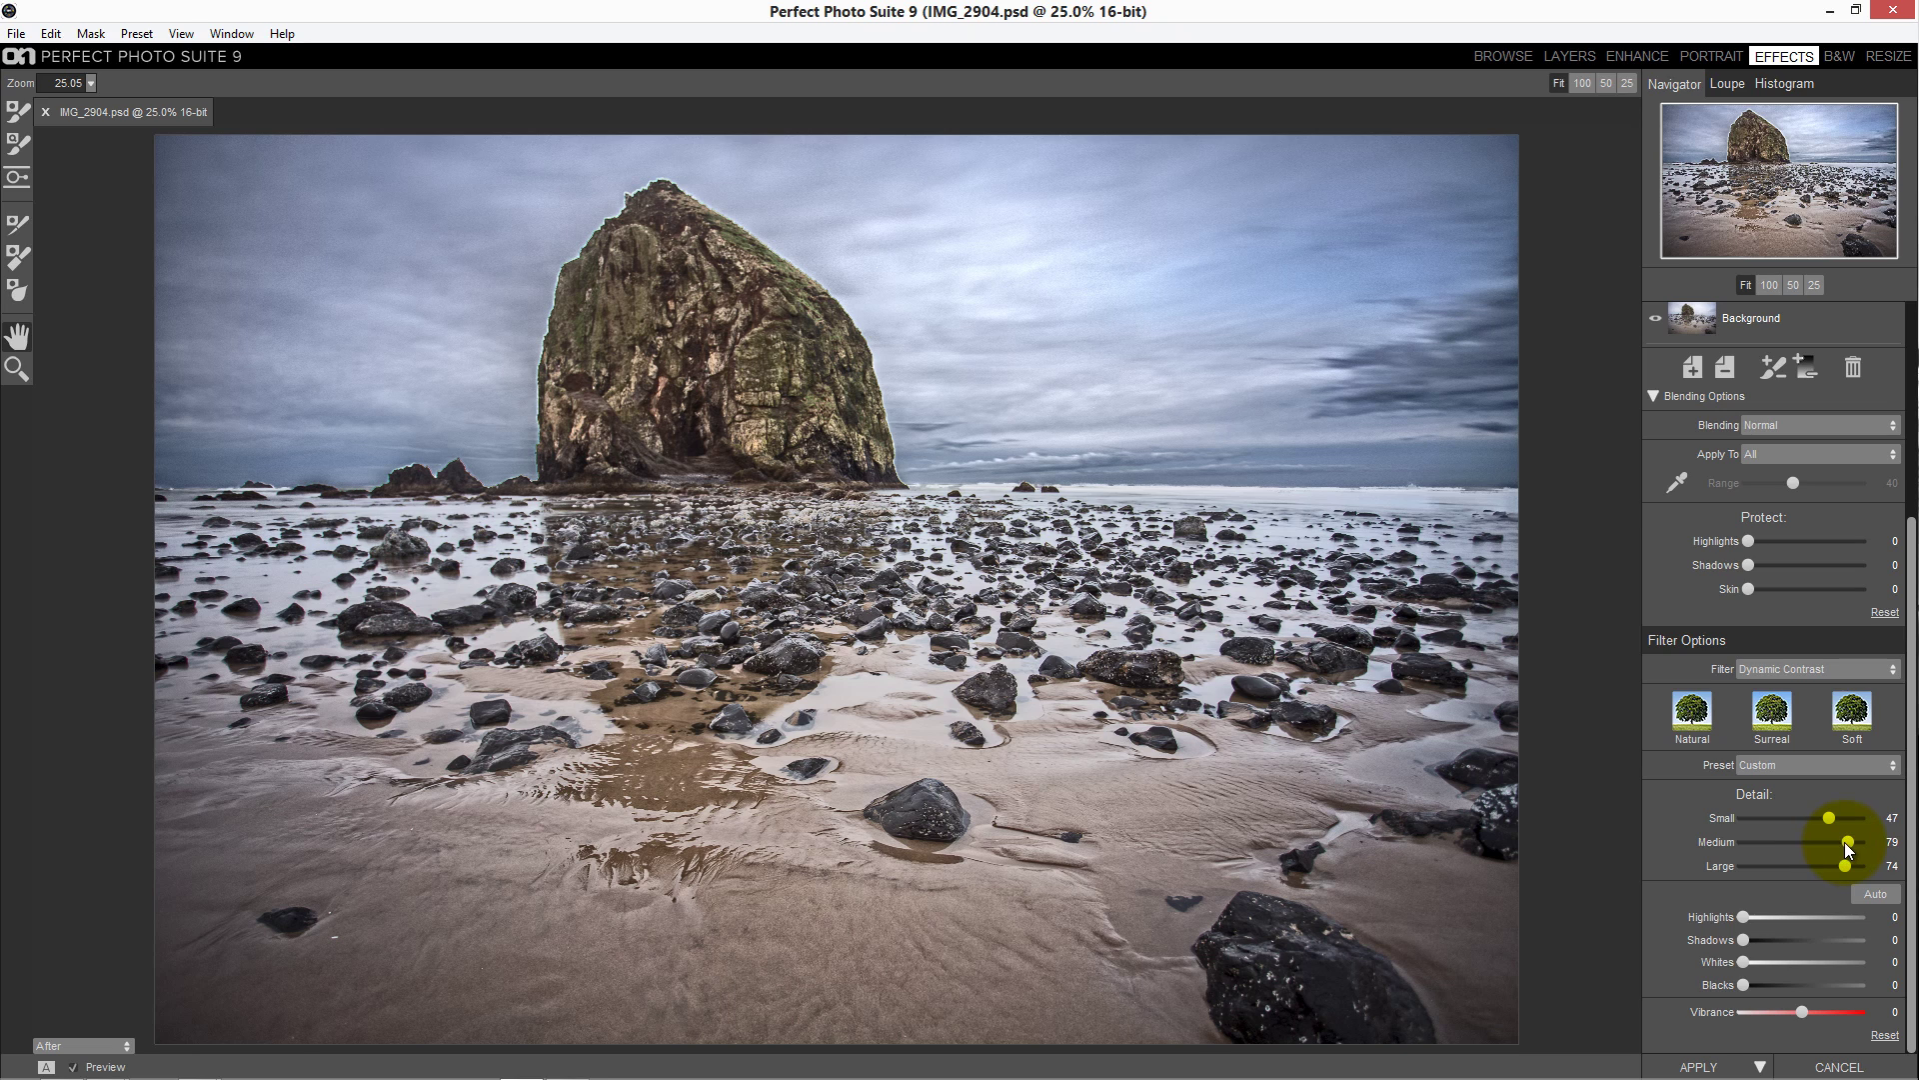
pyautogui.moveTo(1725, 813); pyautogui.dragTo(1729, 817)
pyautogui.moveTo(1850, 842); pyautogui.dragTo(1722, 837)
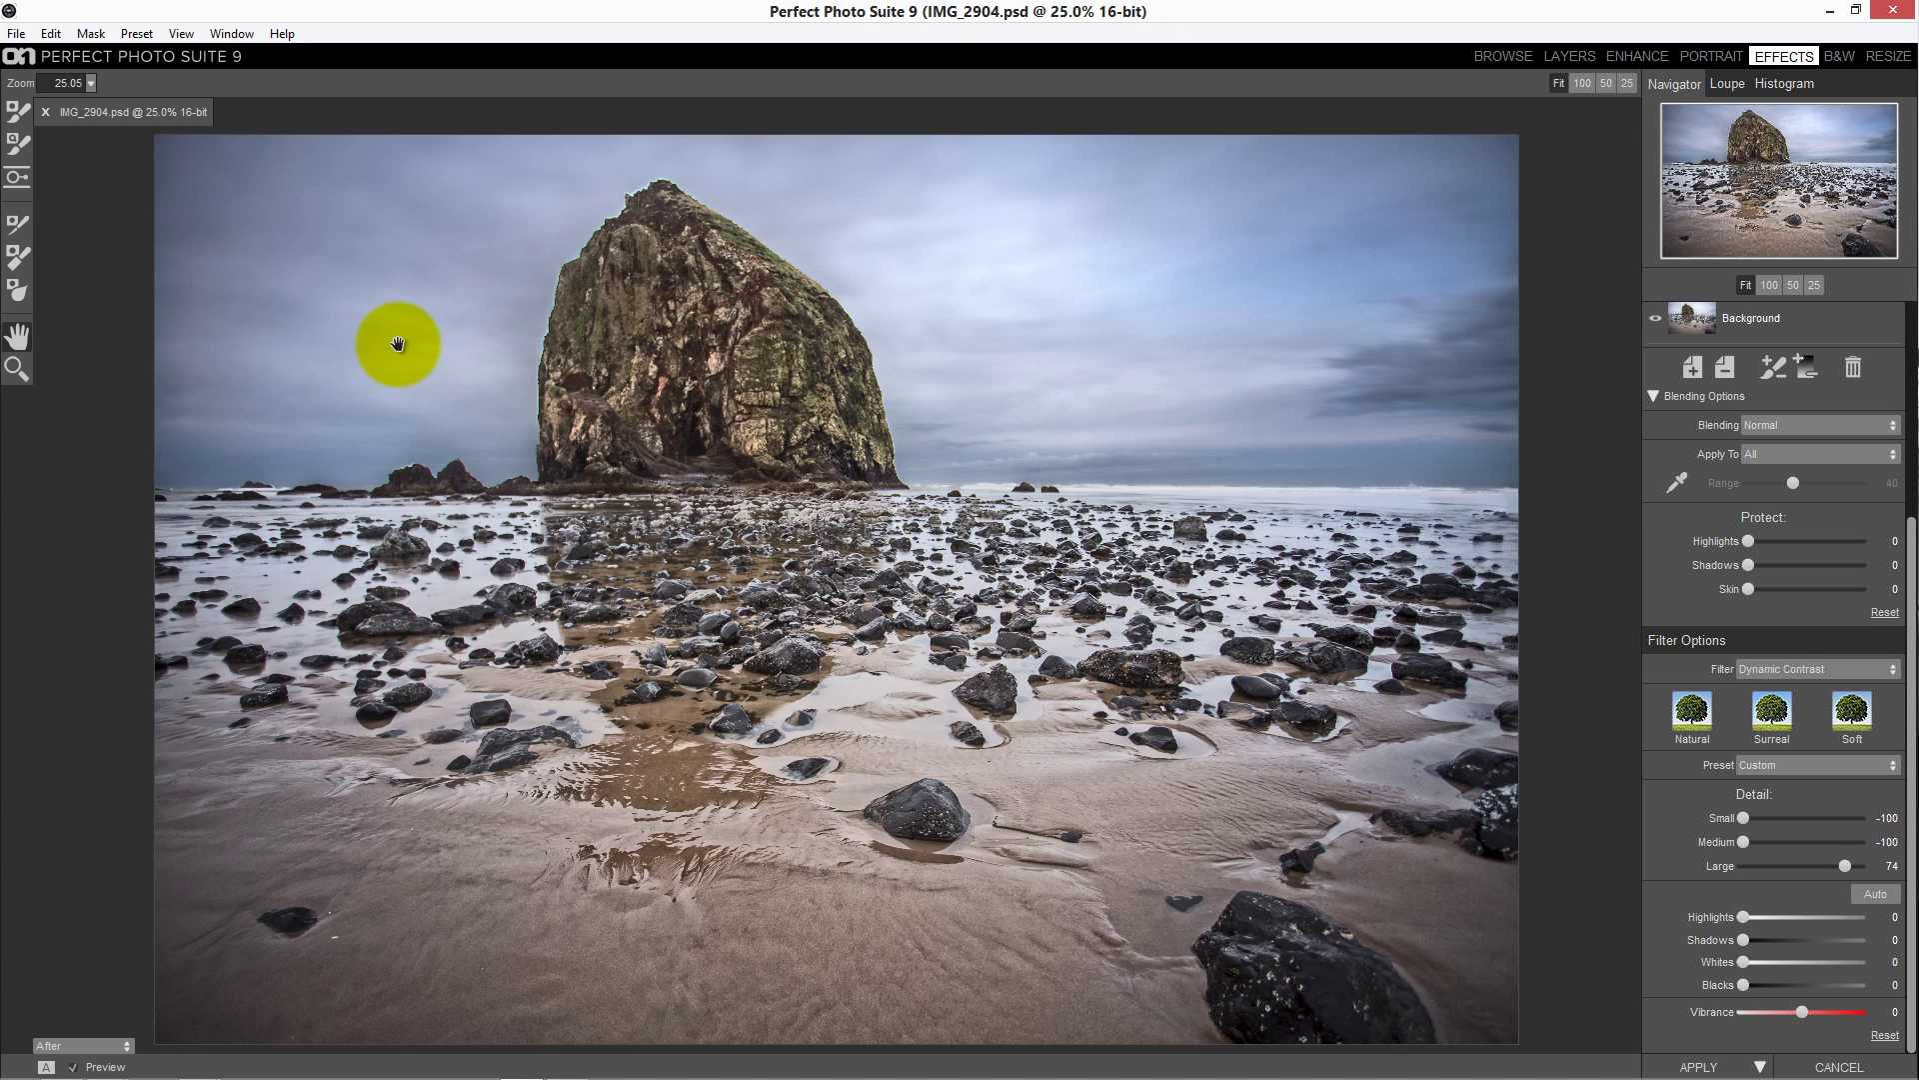
pyautogui.click(1821, 820)
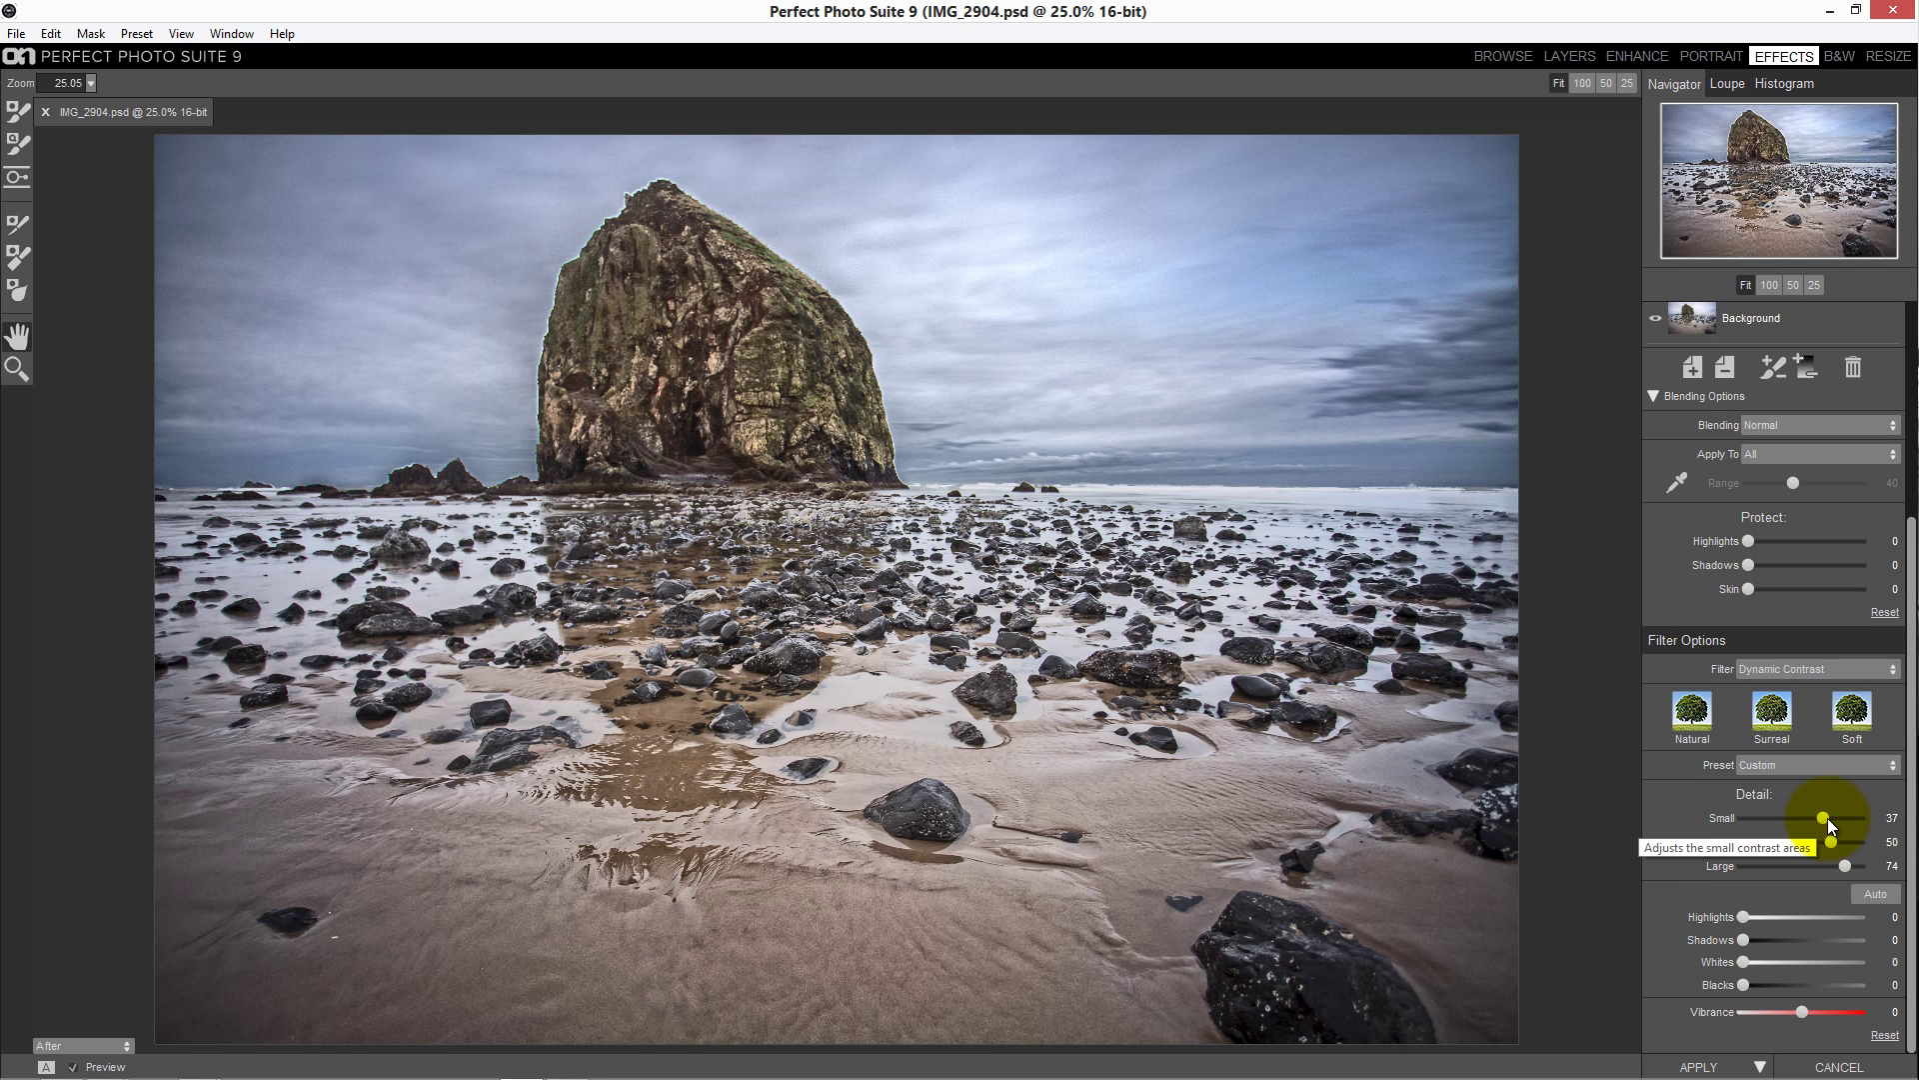
pyautogui.moveTo(1827, 818); pyautogui.dragTo(1711, 820)
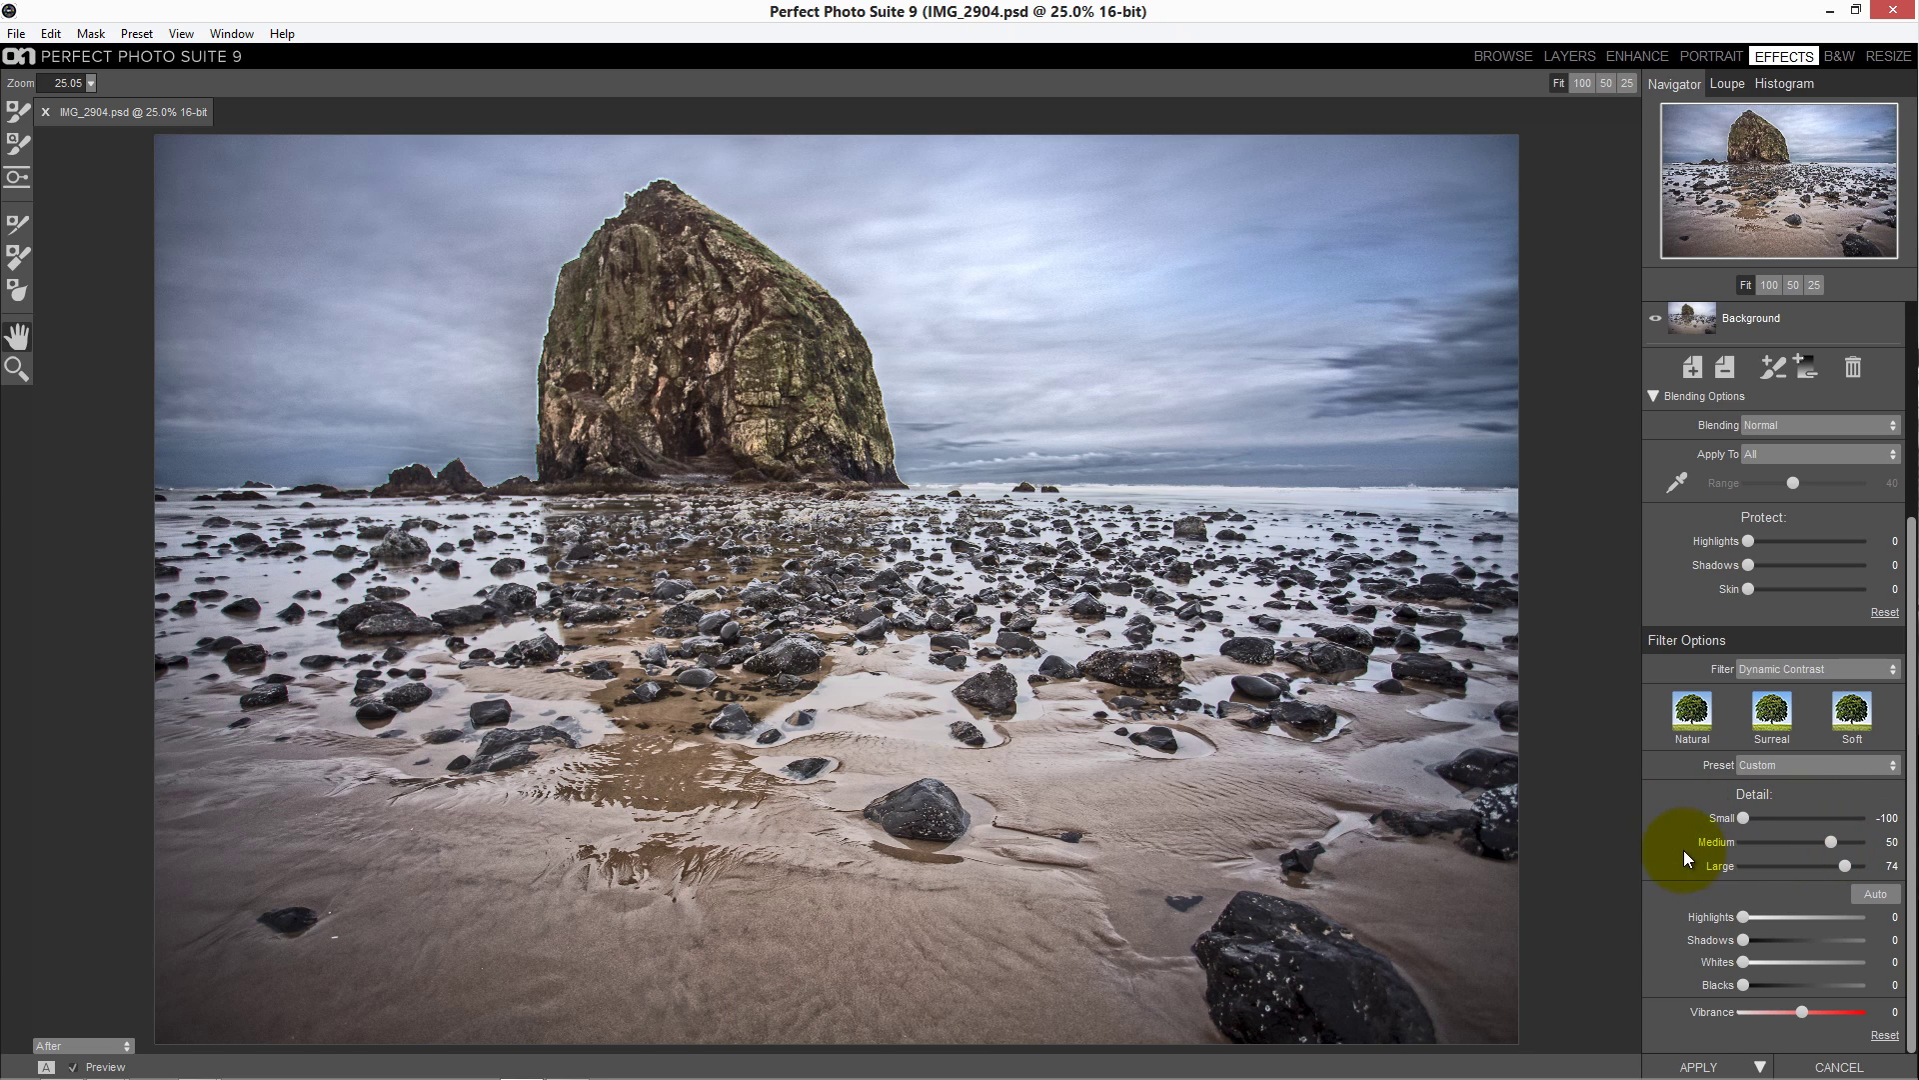
pyautogui.click(1683, 850)
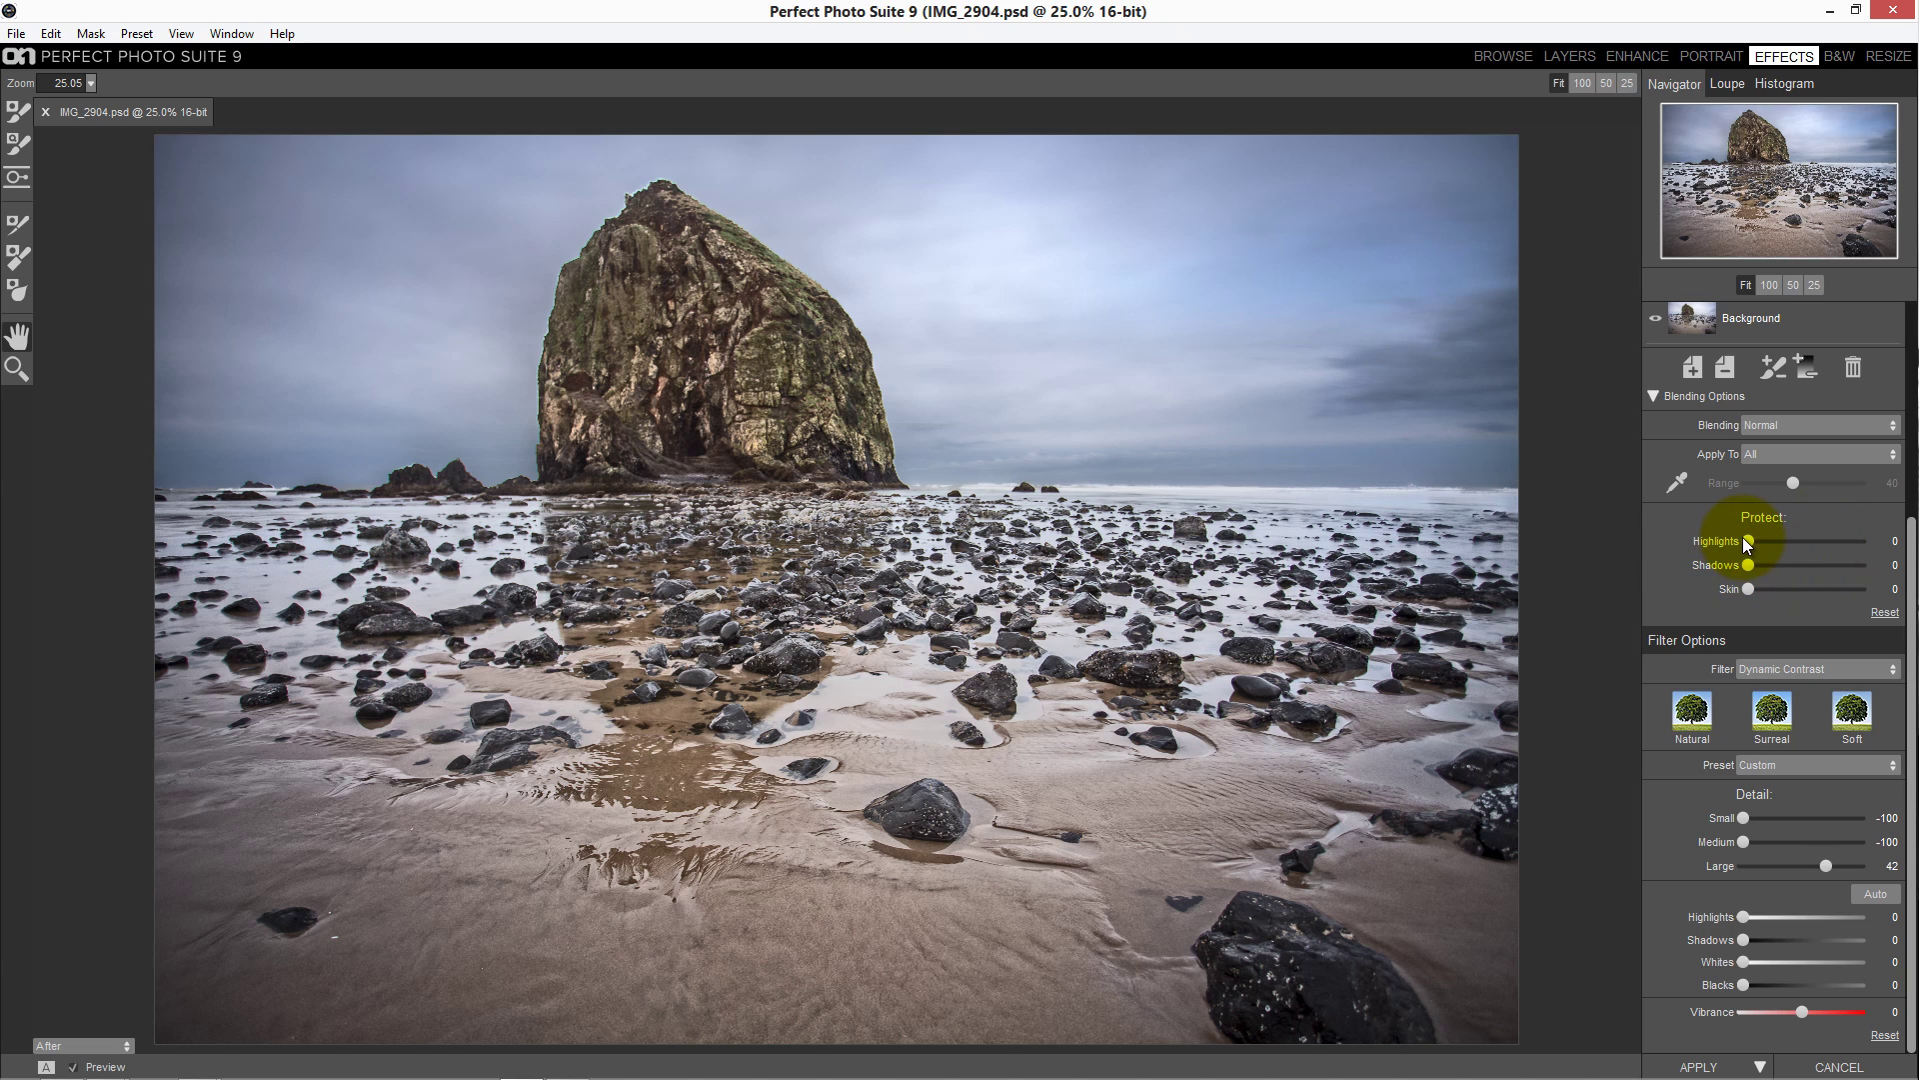
# Try protecting the sky contrast layer's highlights and skin, and return both values to 0
pyautogui.moveTo(1745, 541); pyautogui.dragTo(1829, 541)
pyautogui.hotkey('ctrl', 'z')
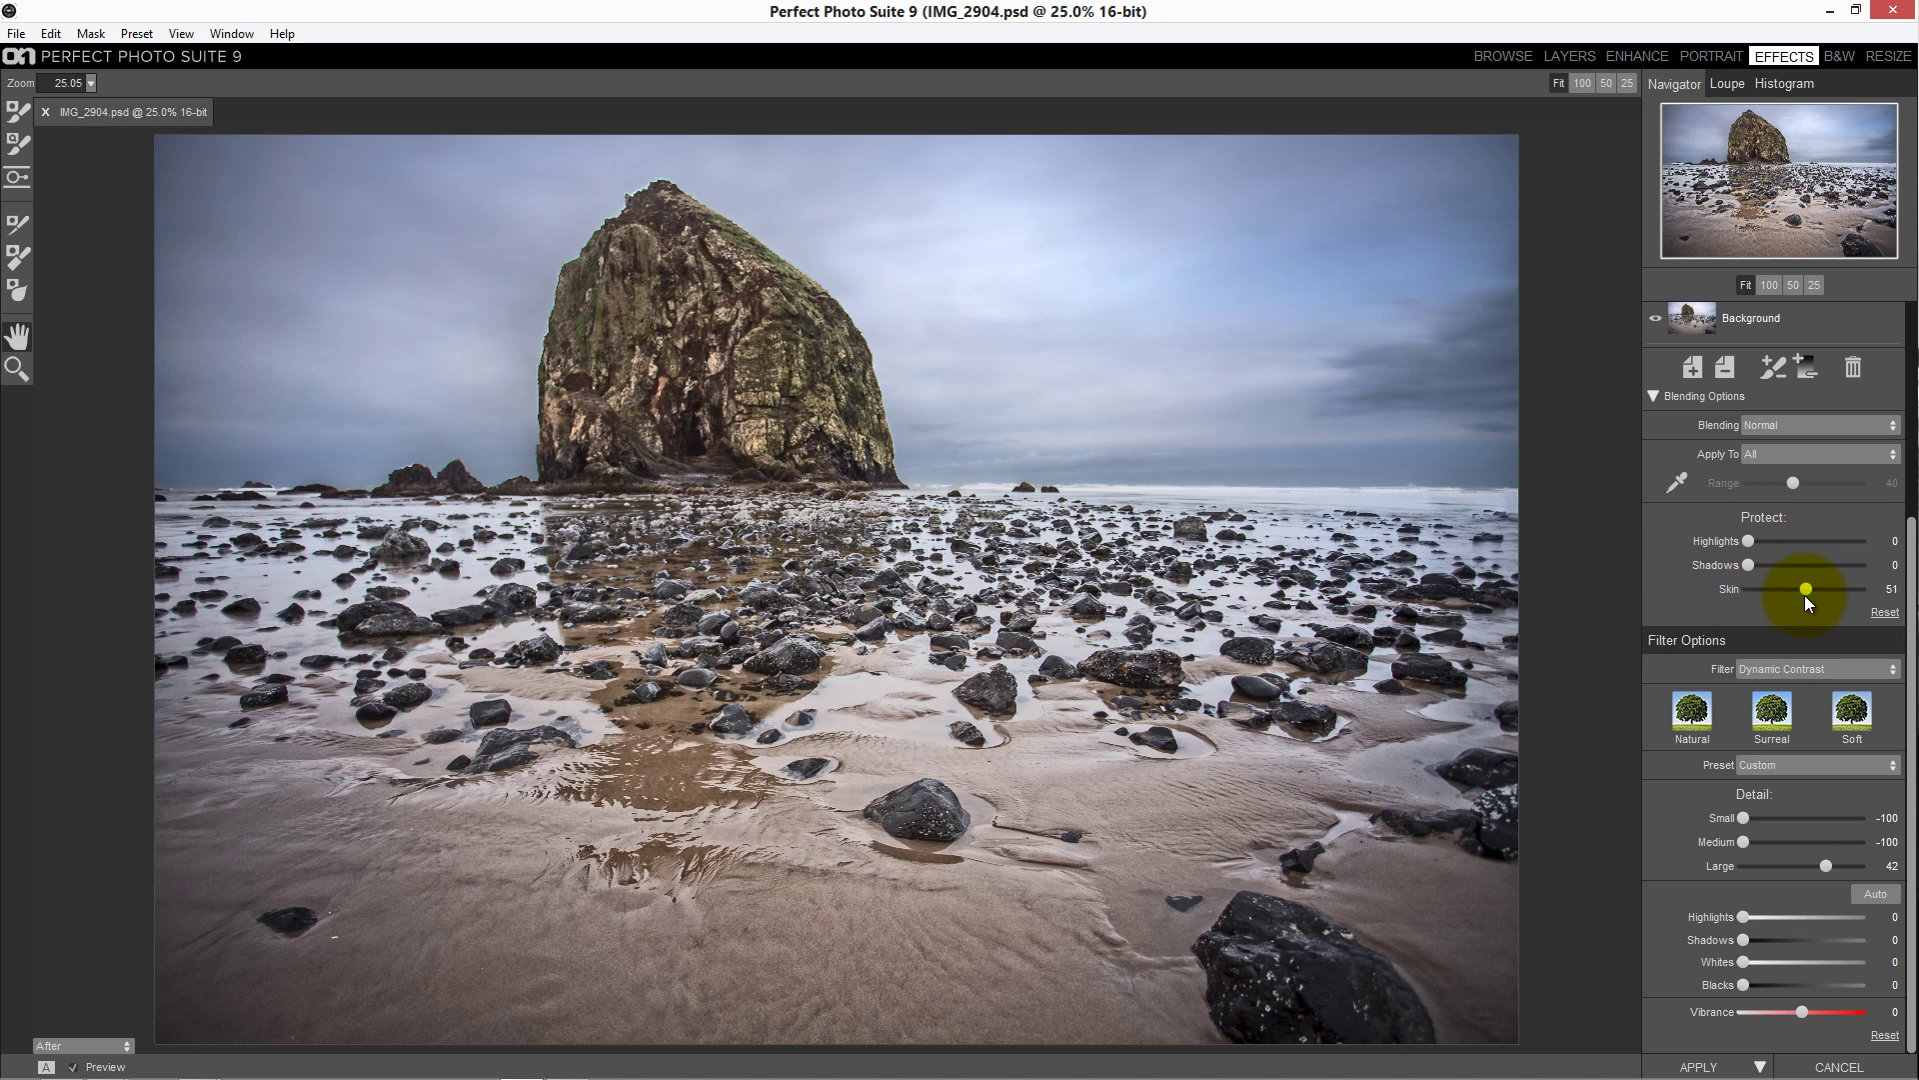
pyautogui.moveTo(1799, 596); pyautogui.dragTo(1736, 591)
# Change the sky Dynamic Contrast layer's blending mode to Luminosity
pyautogui.click(1768, 424)
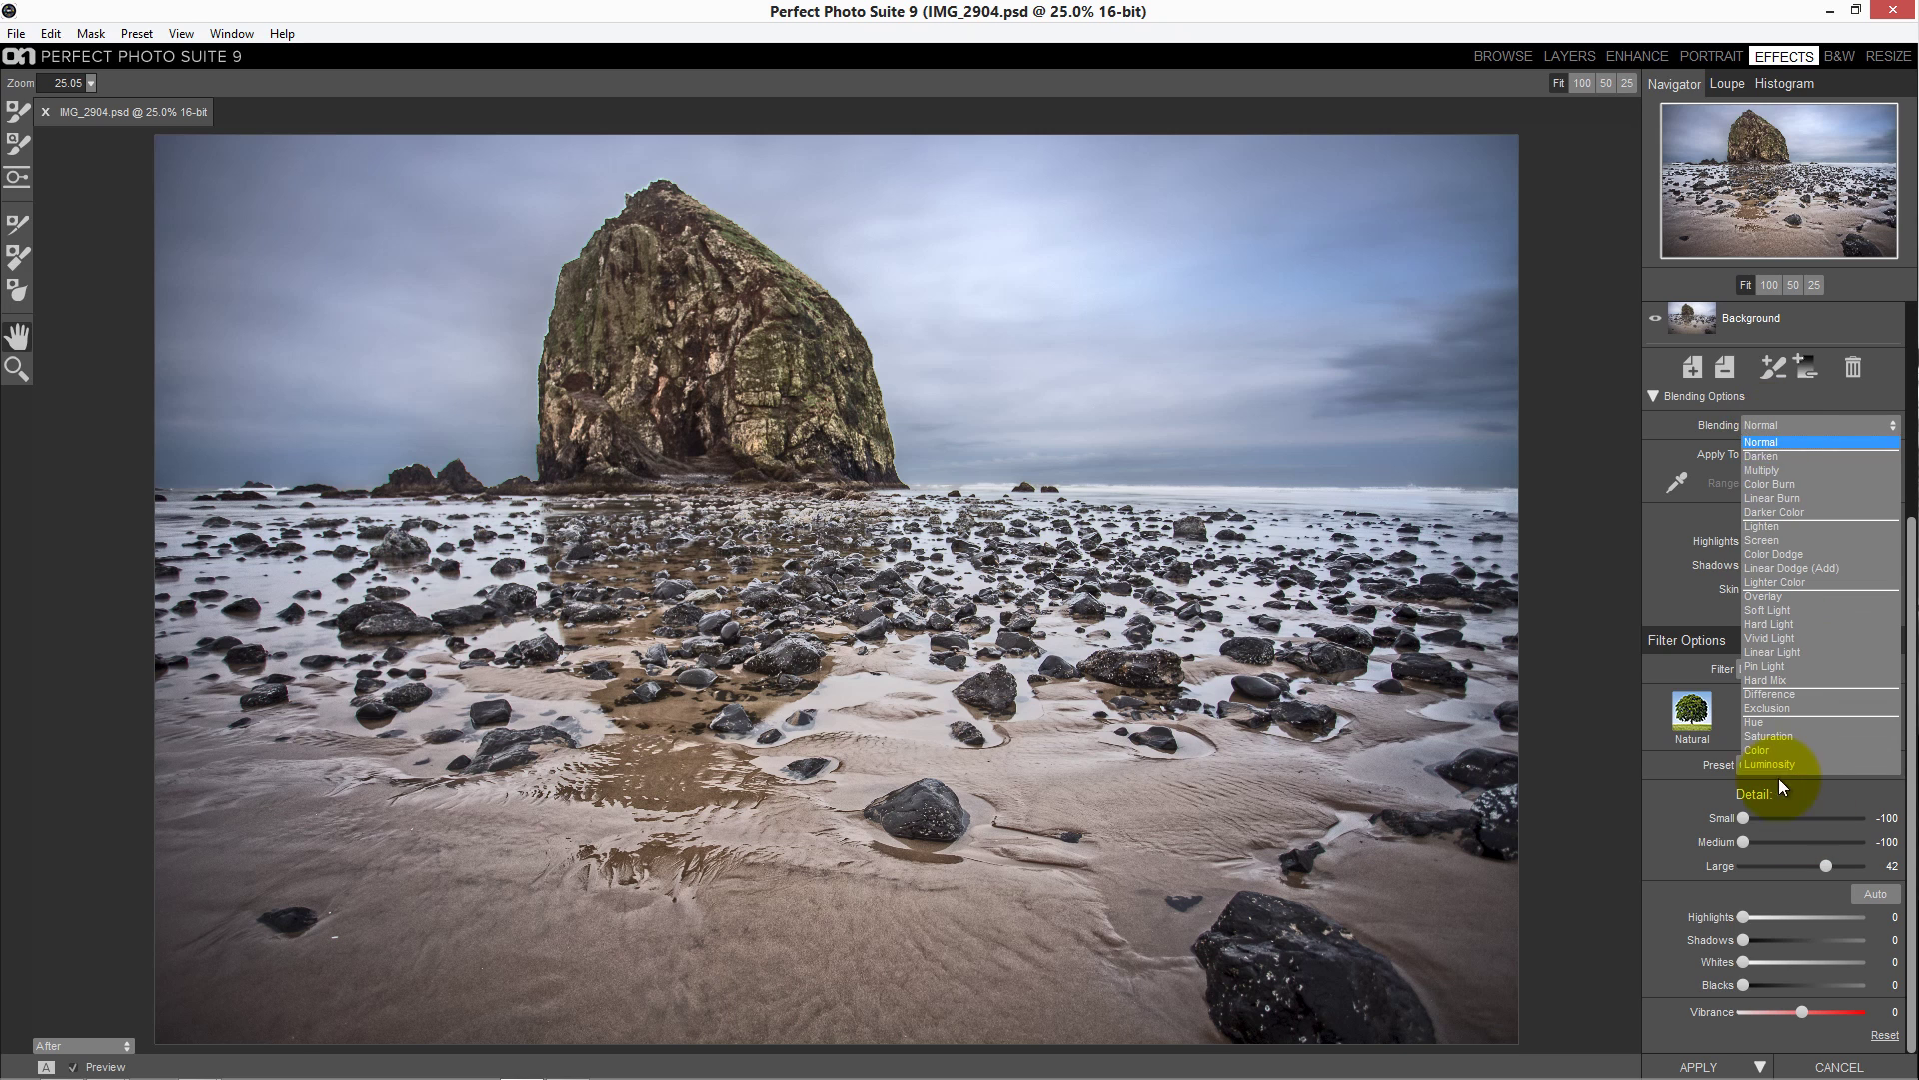
pyautogui.click(1772, 763)
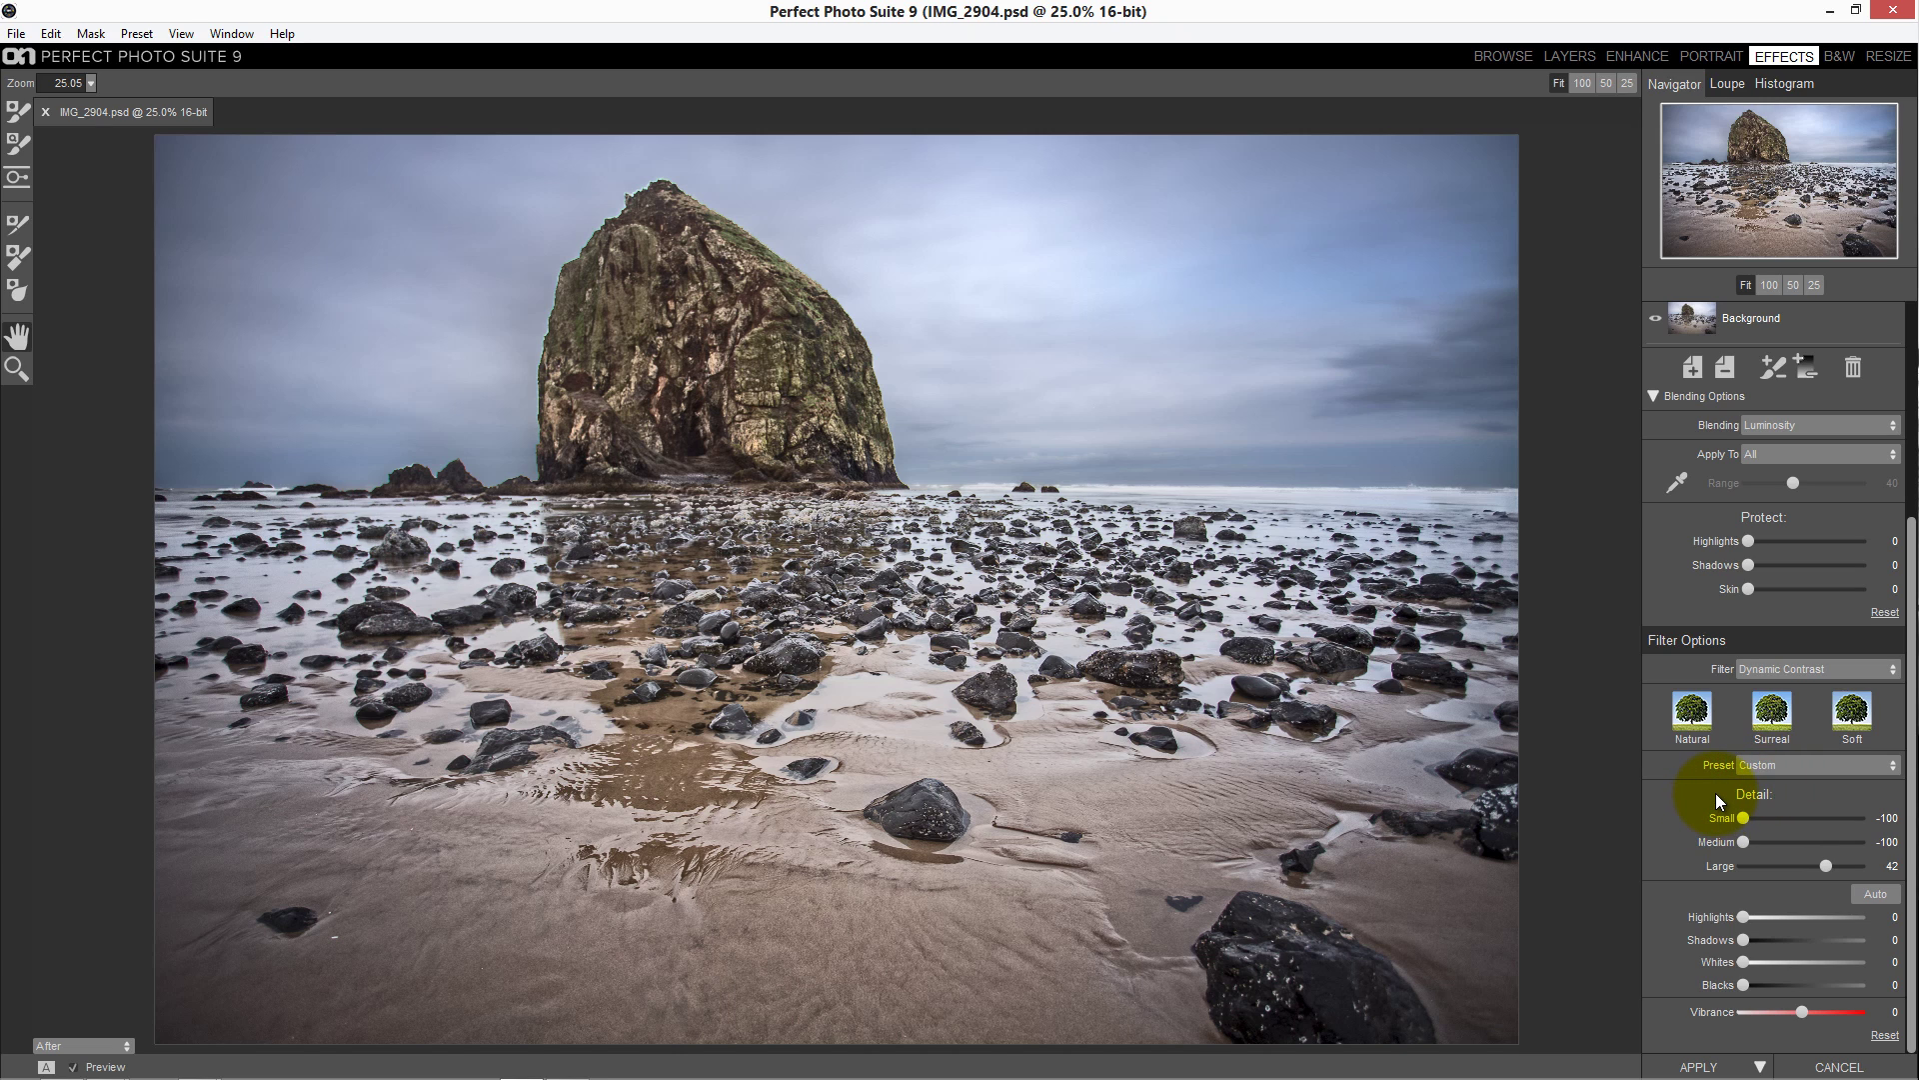
# Add another filter layer on top of the stack and assign the Lens Flare filter to it
pyautogui.scroll(5, 1731, 782)
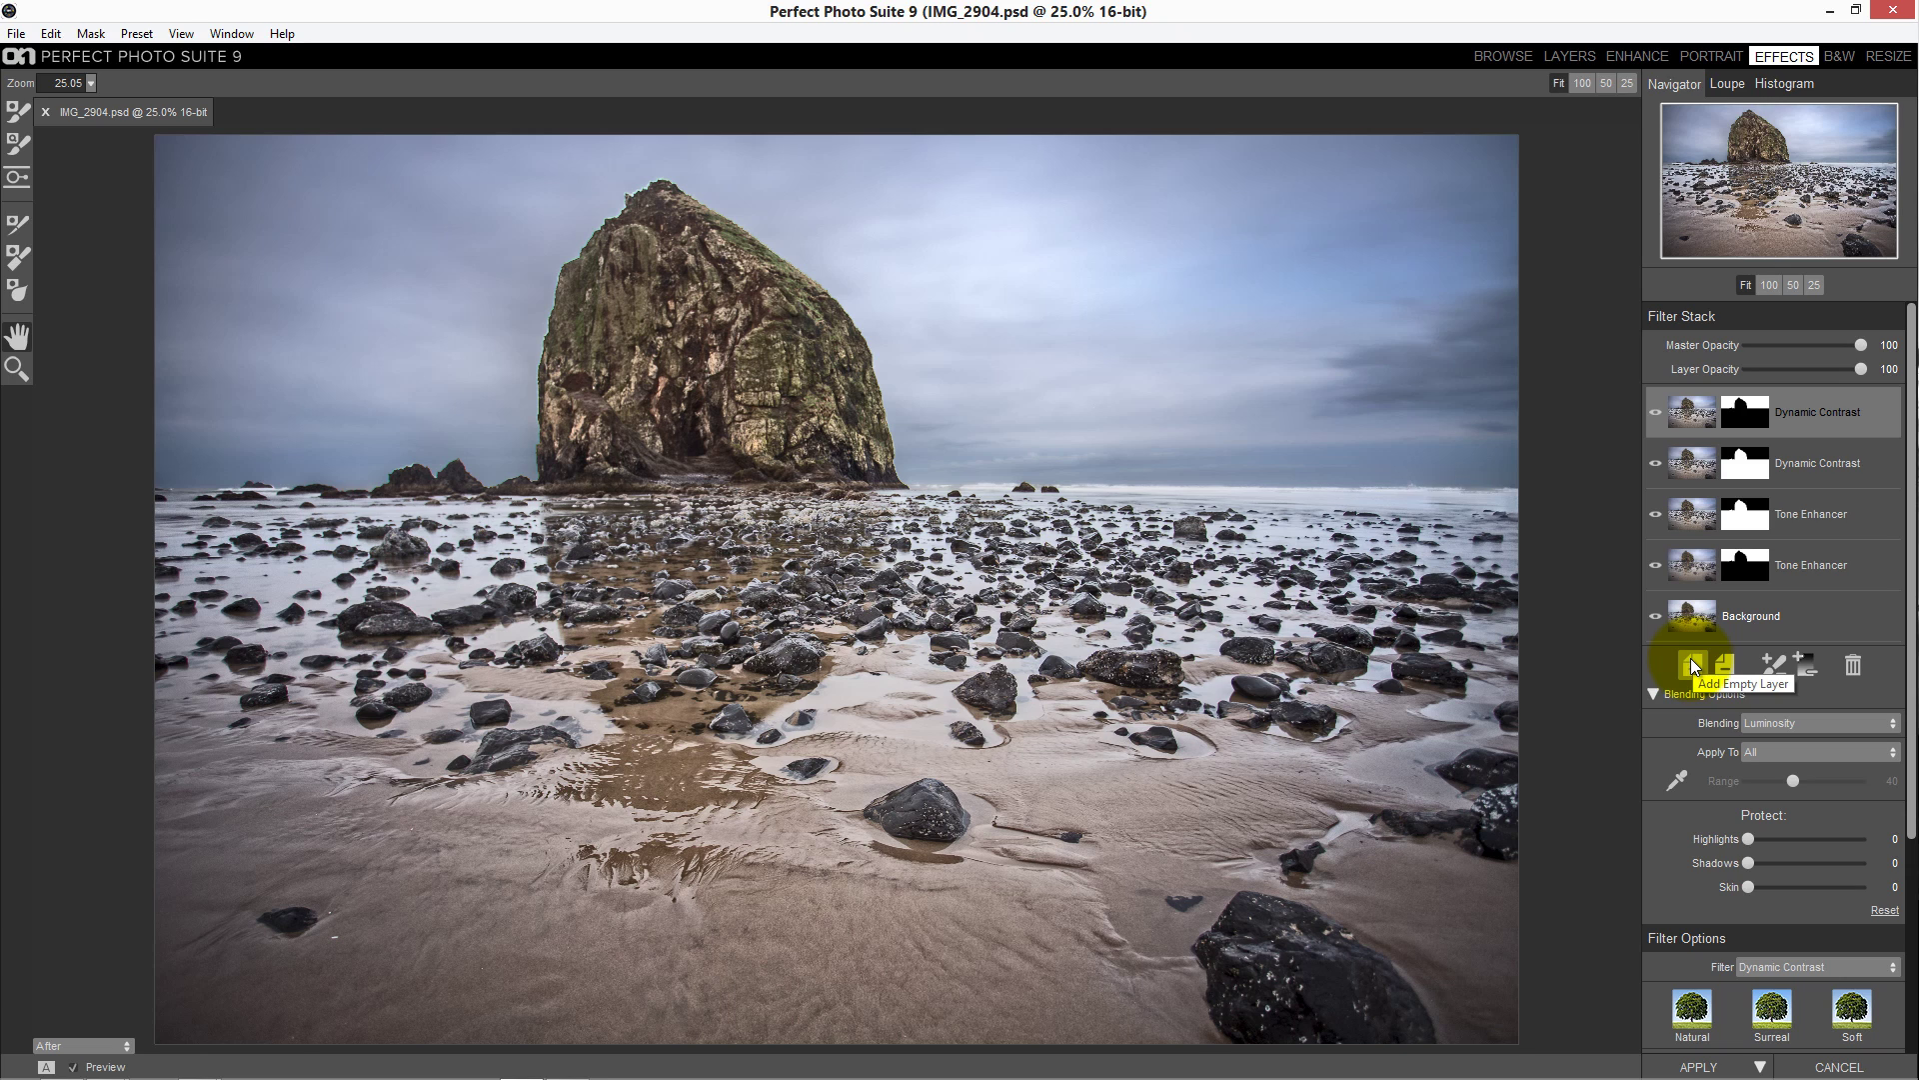
pyautogui.click(1689, 658)
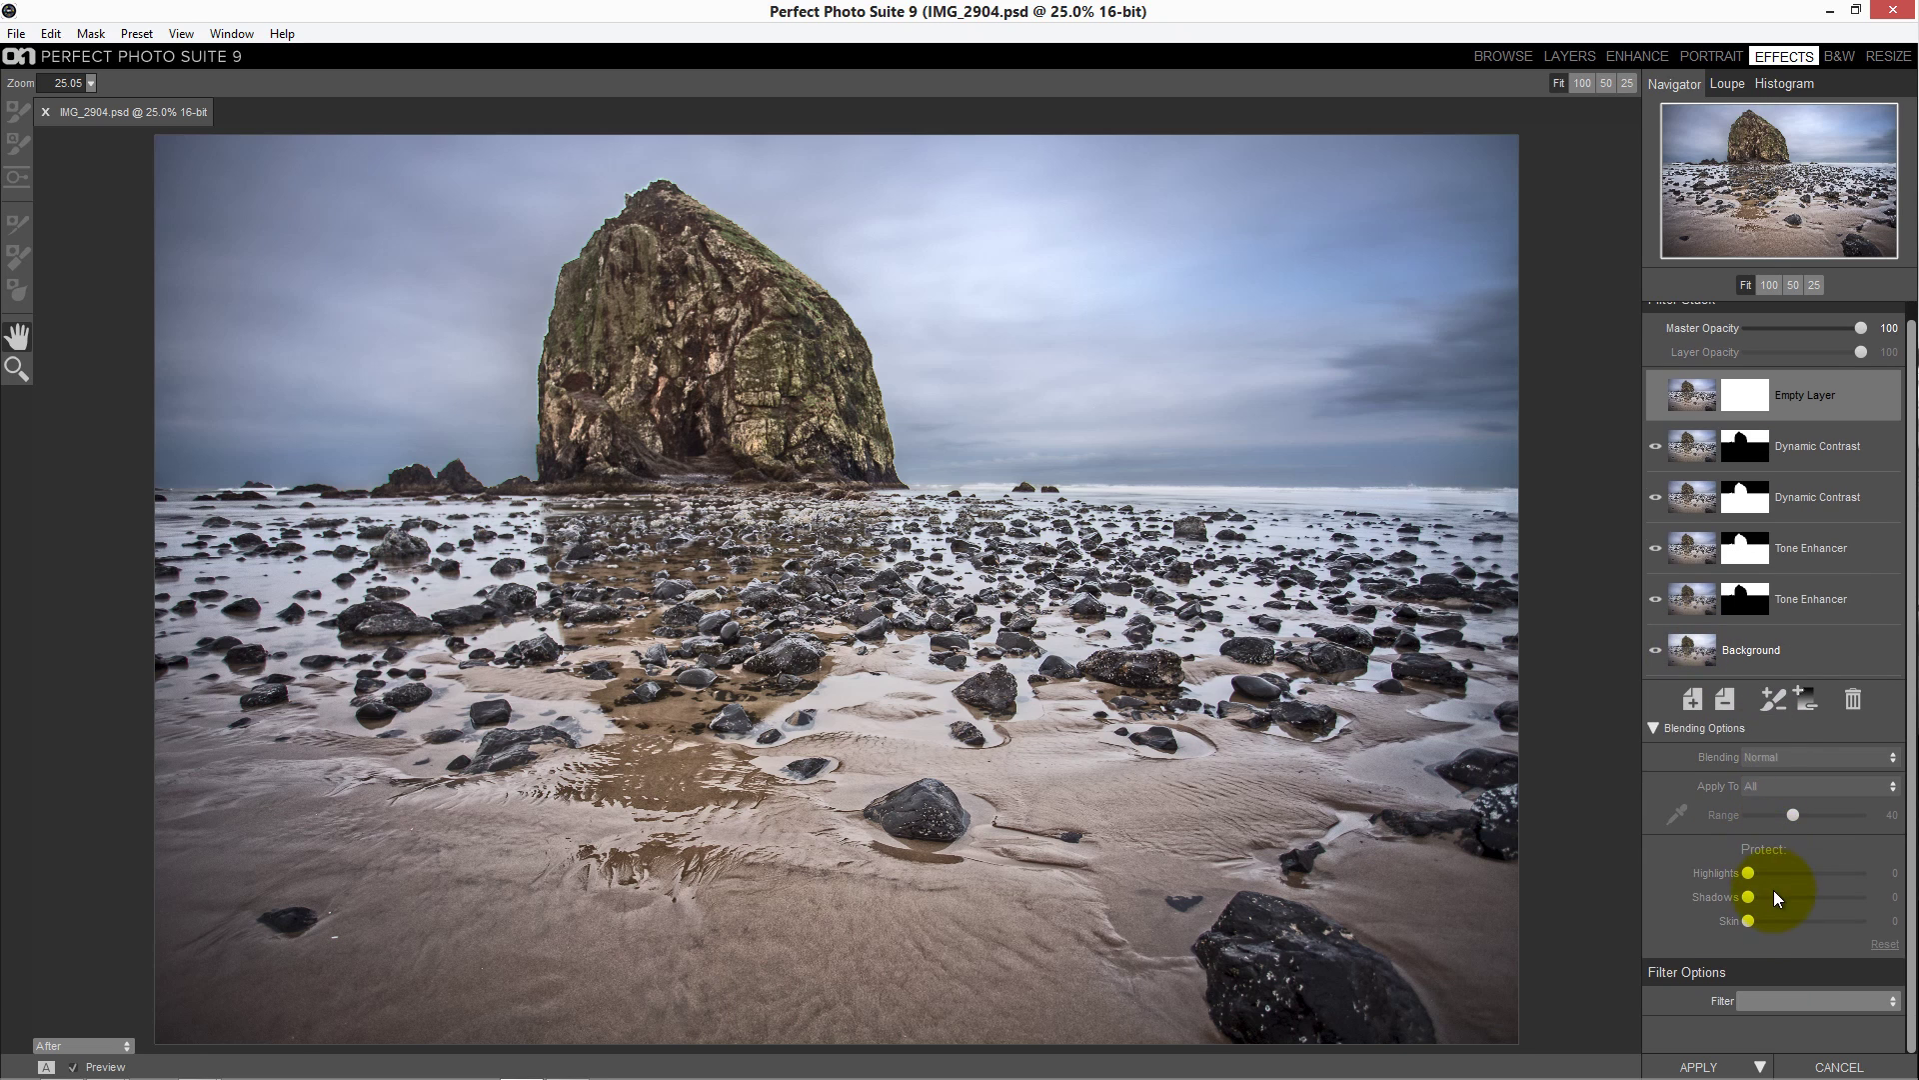
pyautogui.click(1780, 998)
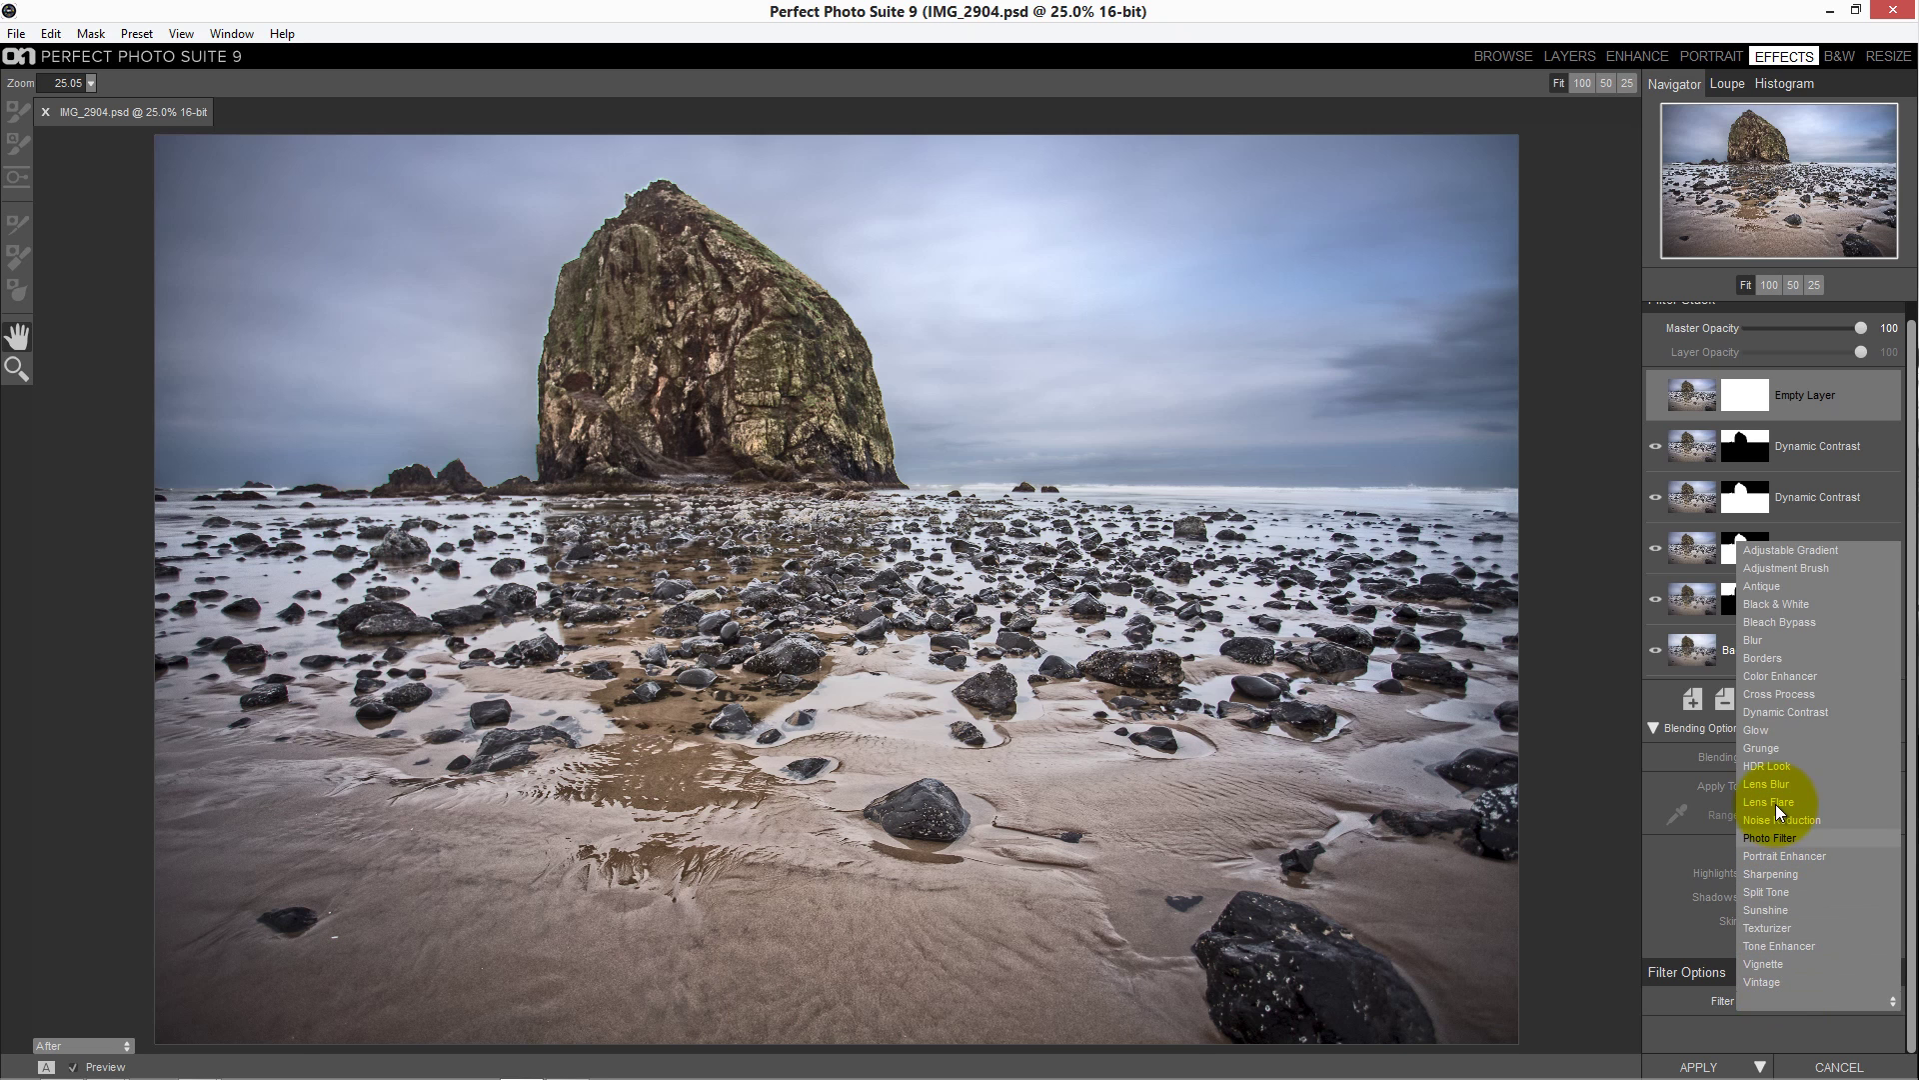
pyautogui.click(1777, 801)
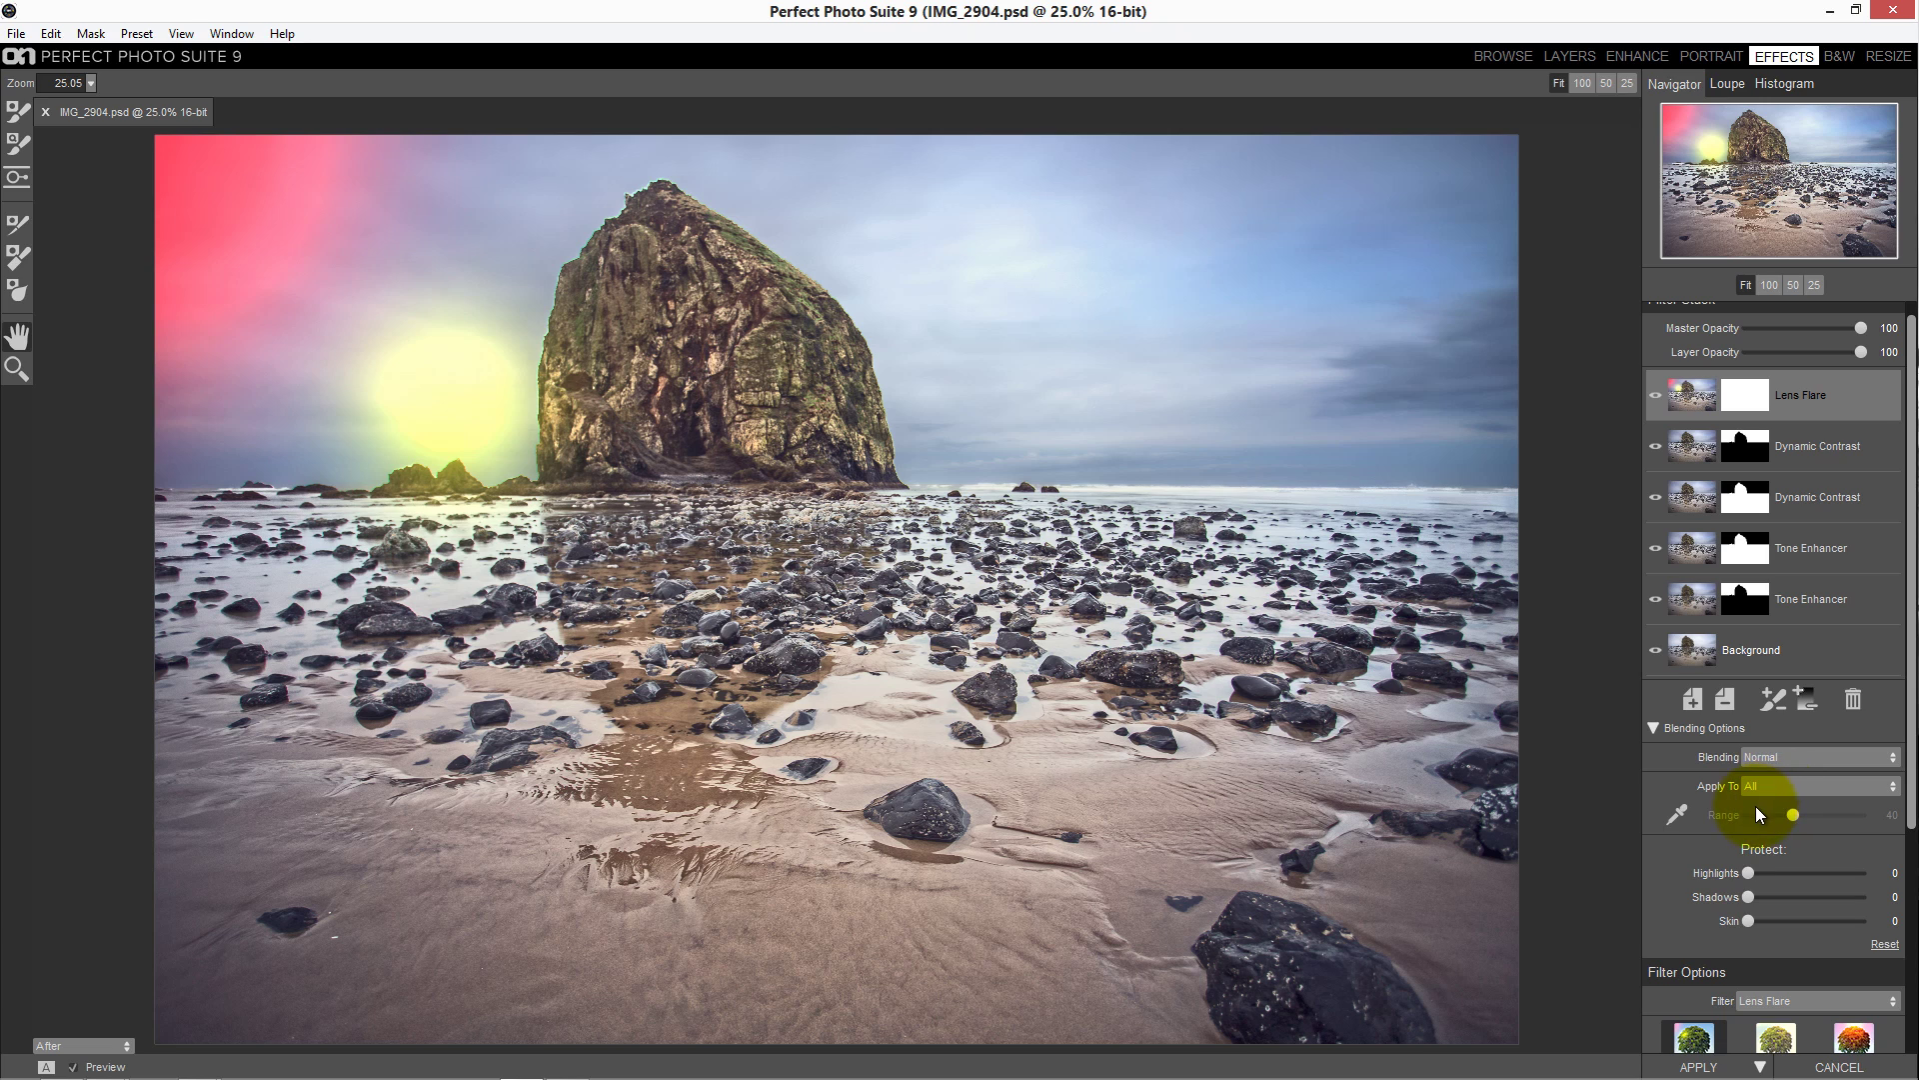
# Move the flare's light source into the sky beside the rock and reposition its camera center
pyautogui.scroll(-3, 1711, 870)
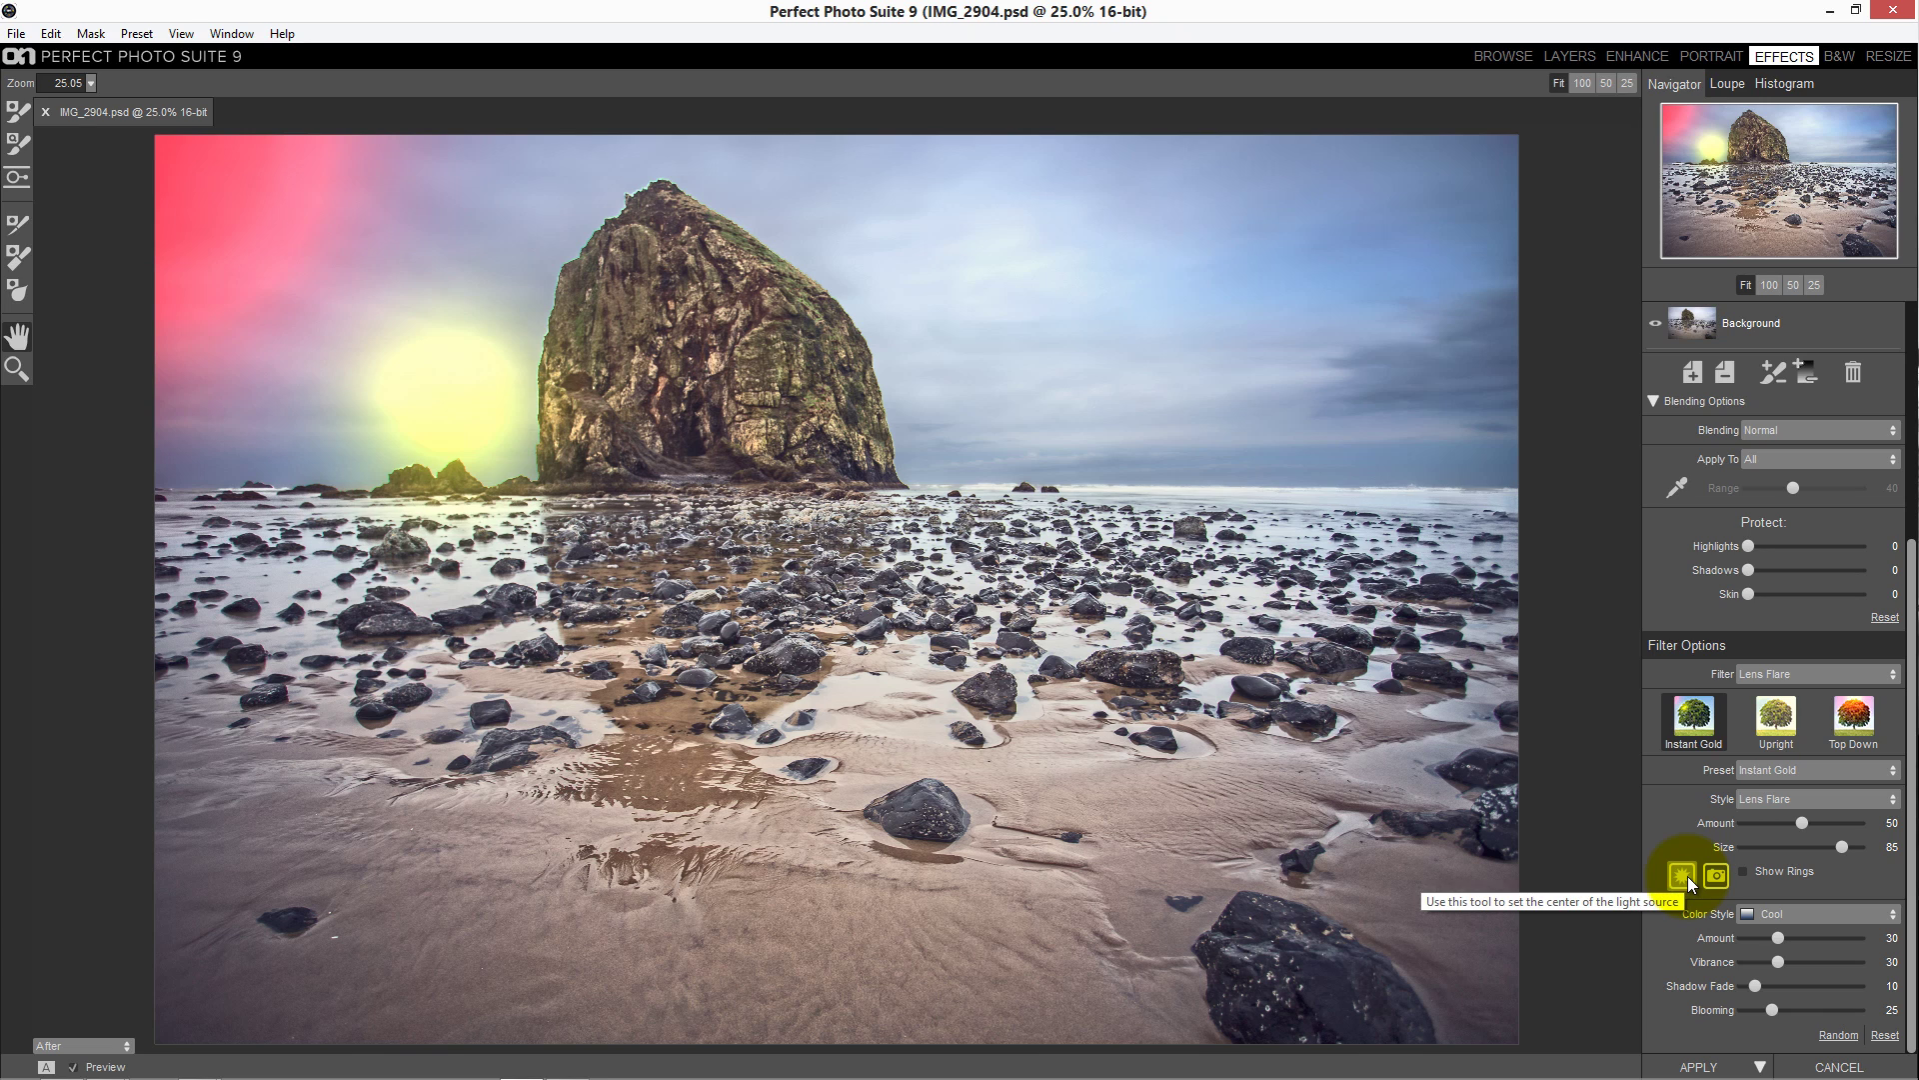
pyautogui.click(1686, 876)
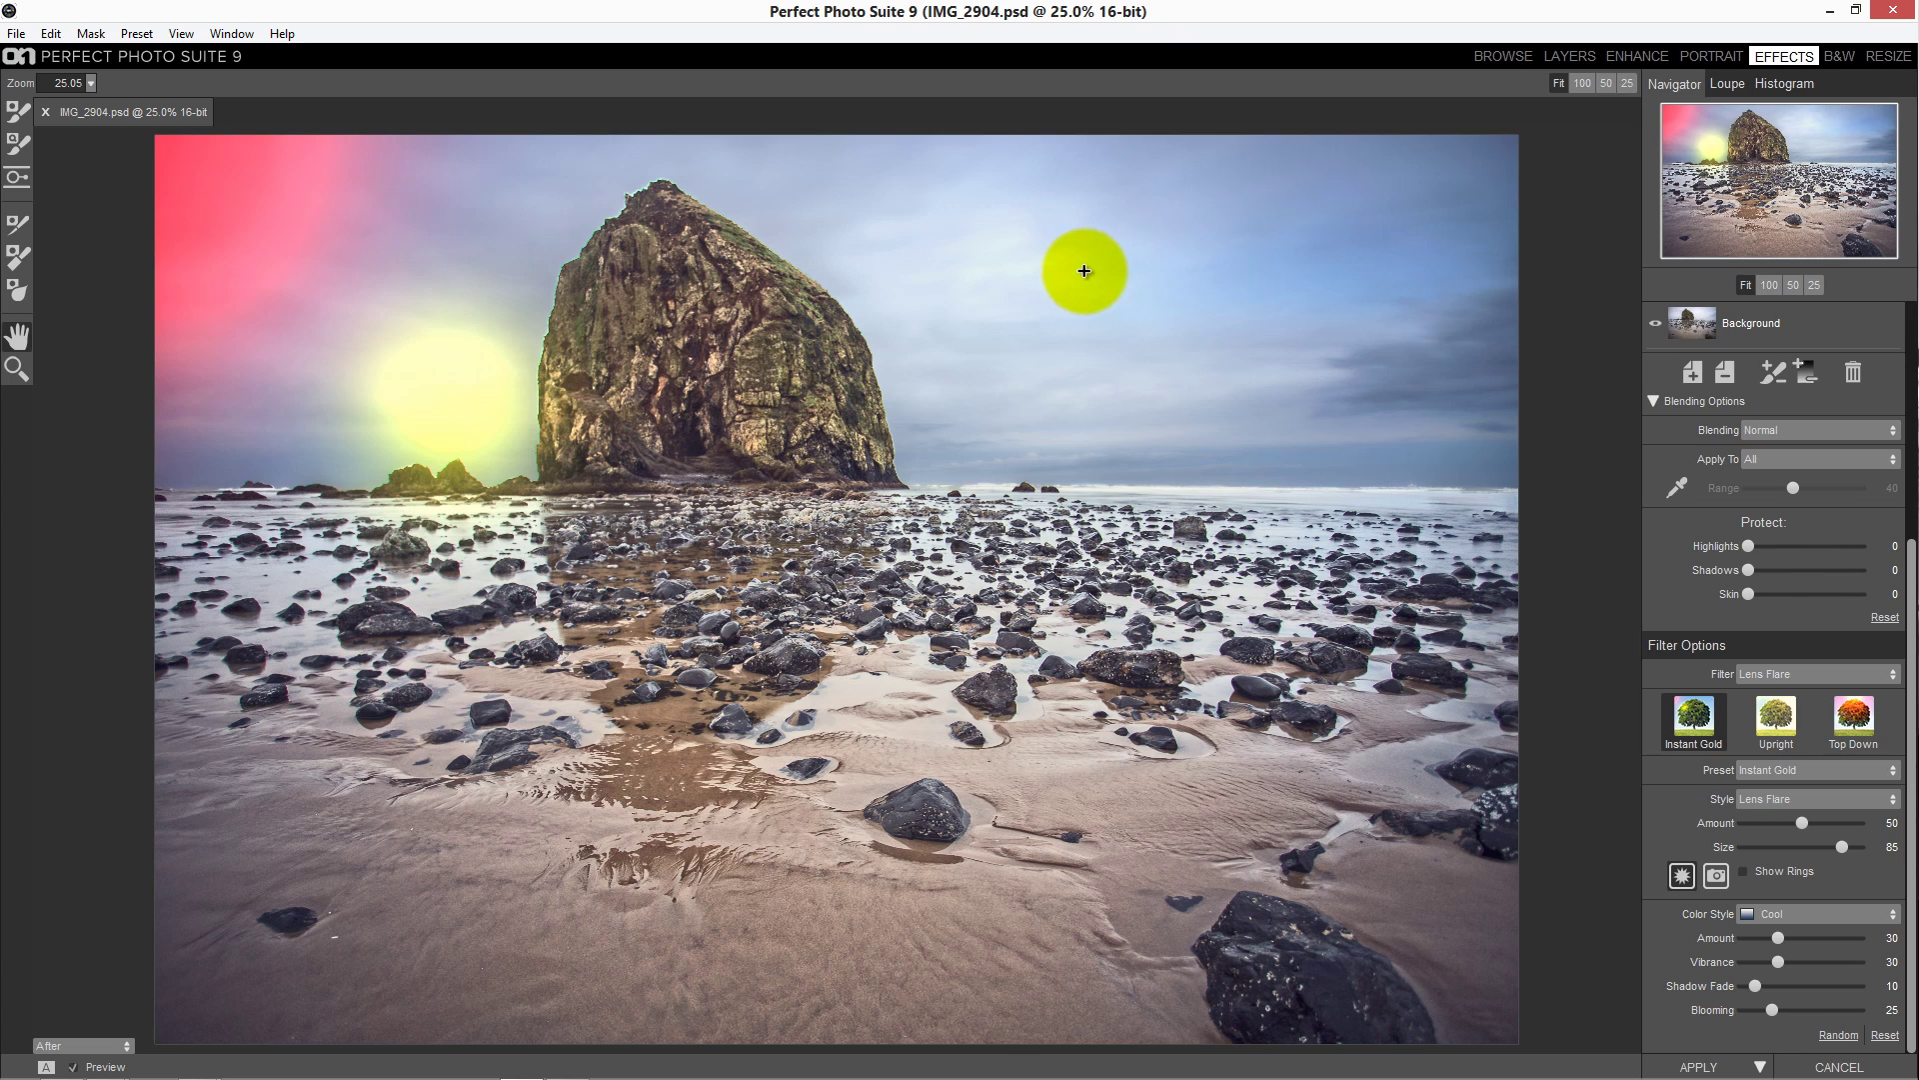
pyautogui.click(1138, 365)
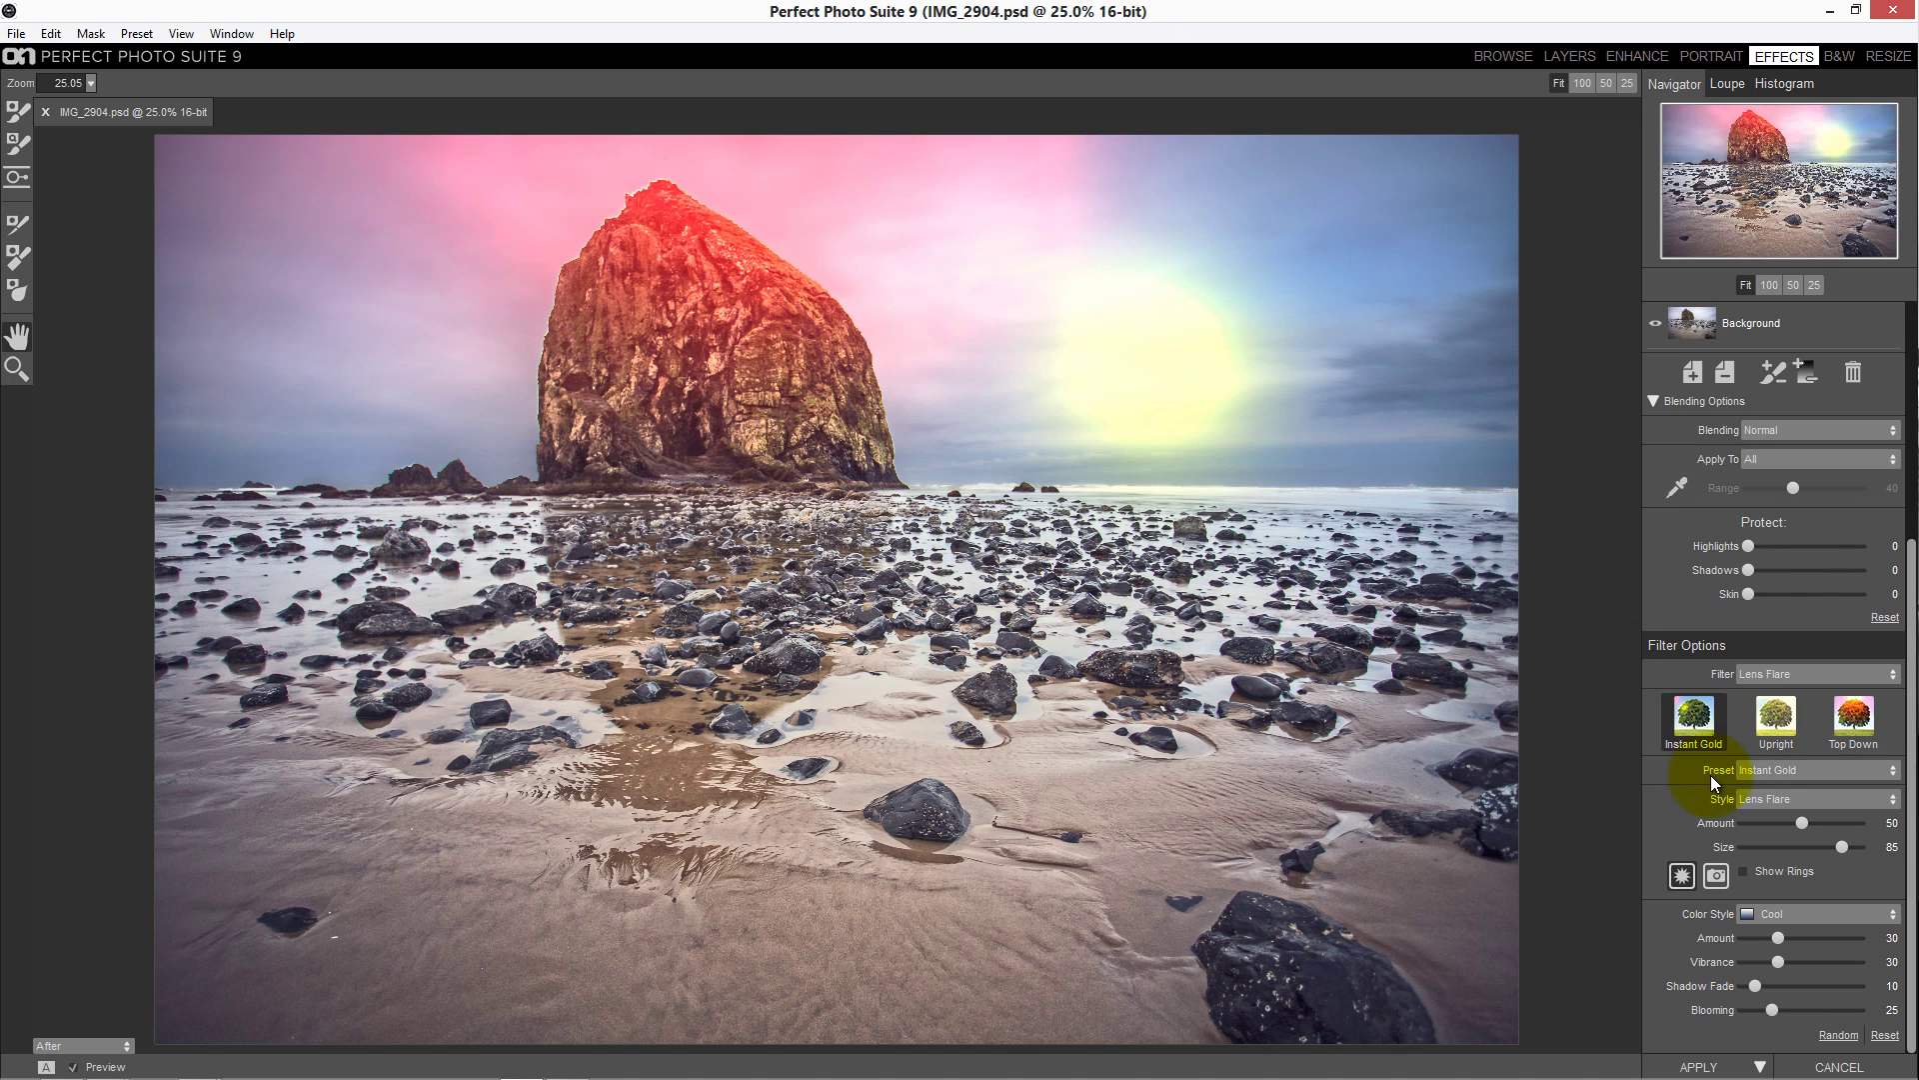
pyautogui.click(1723, 876)
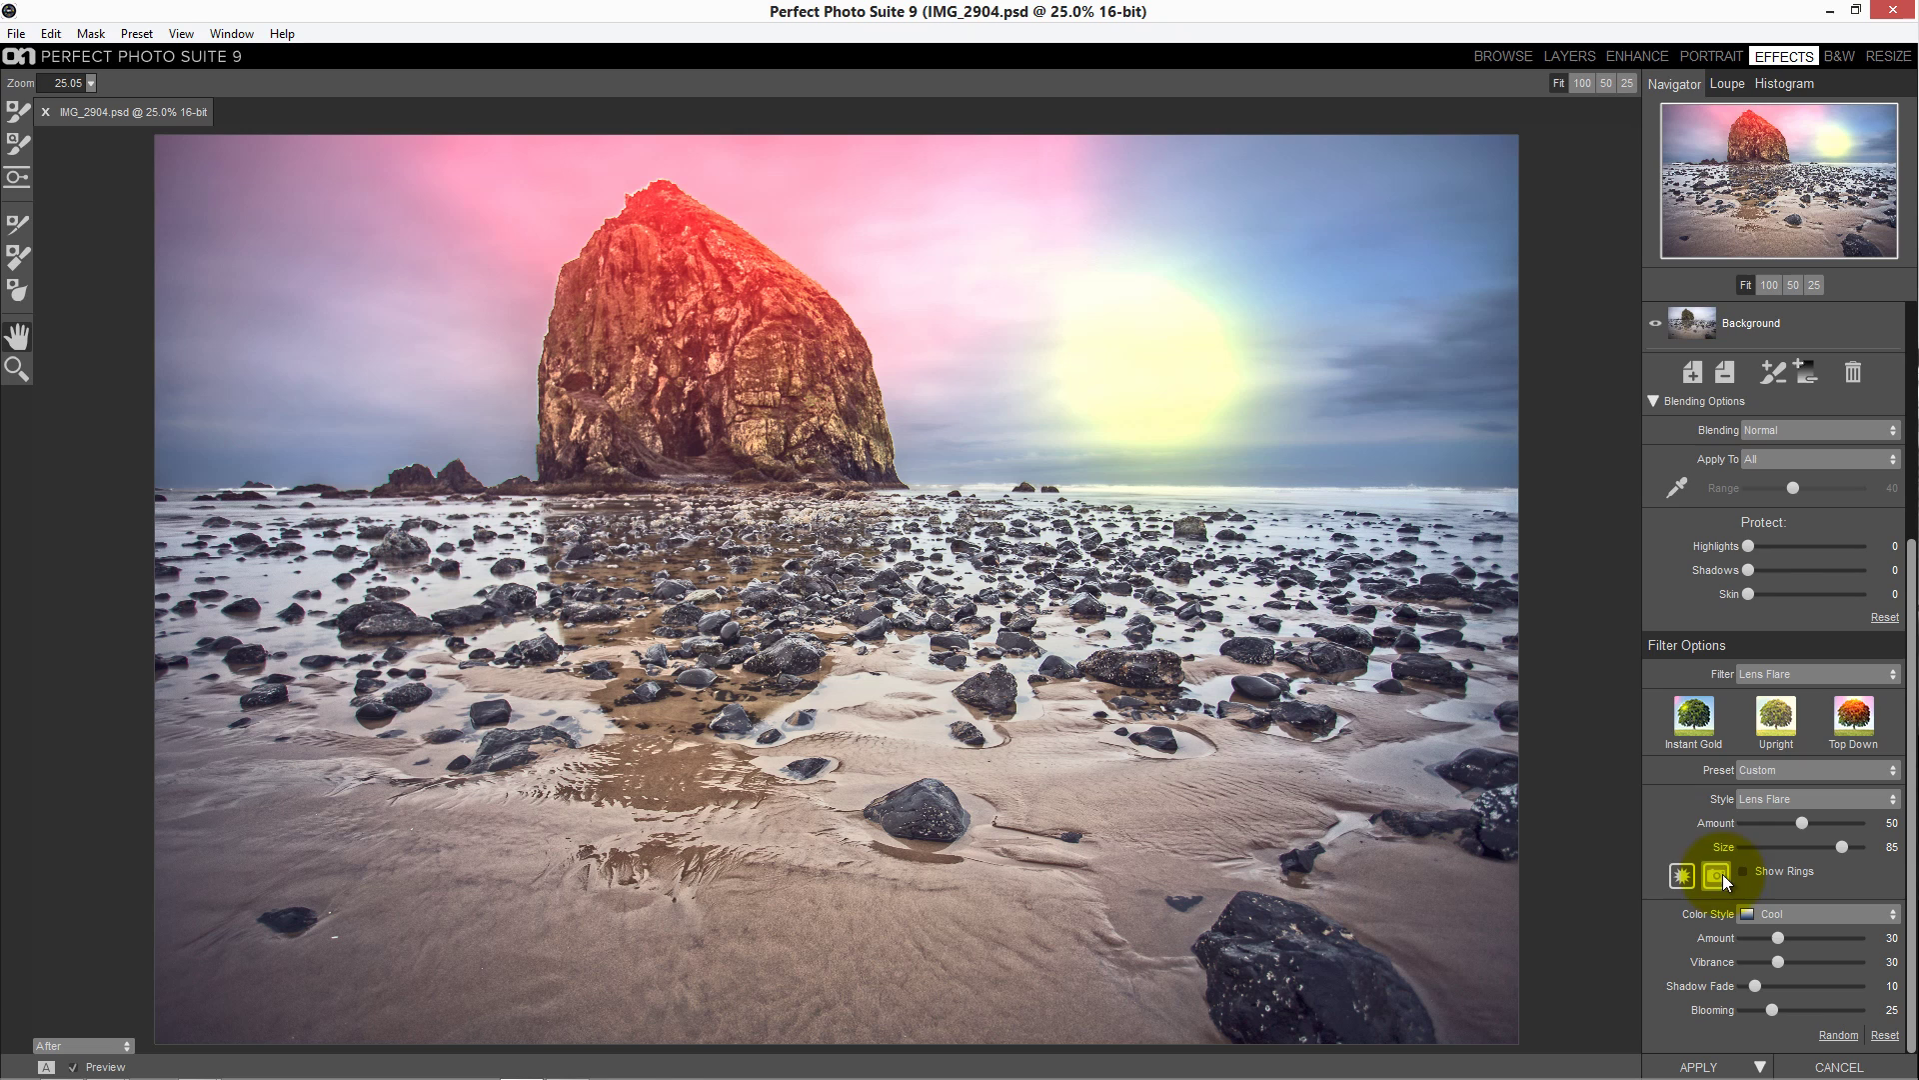
pyautogui.click(749, 879)
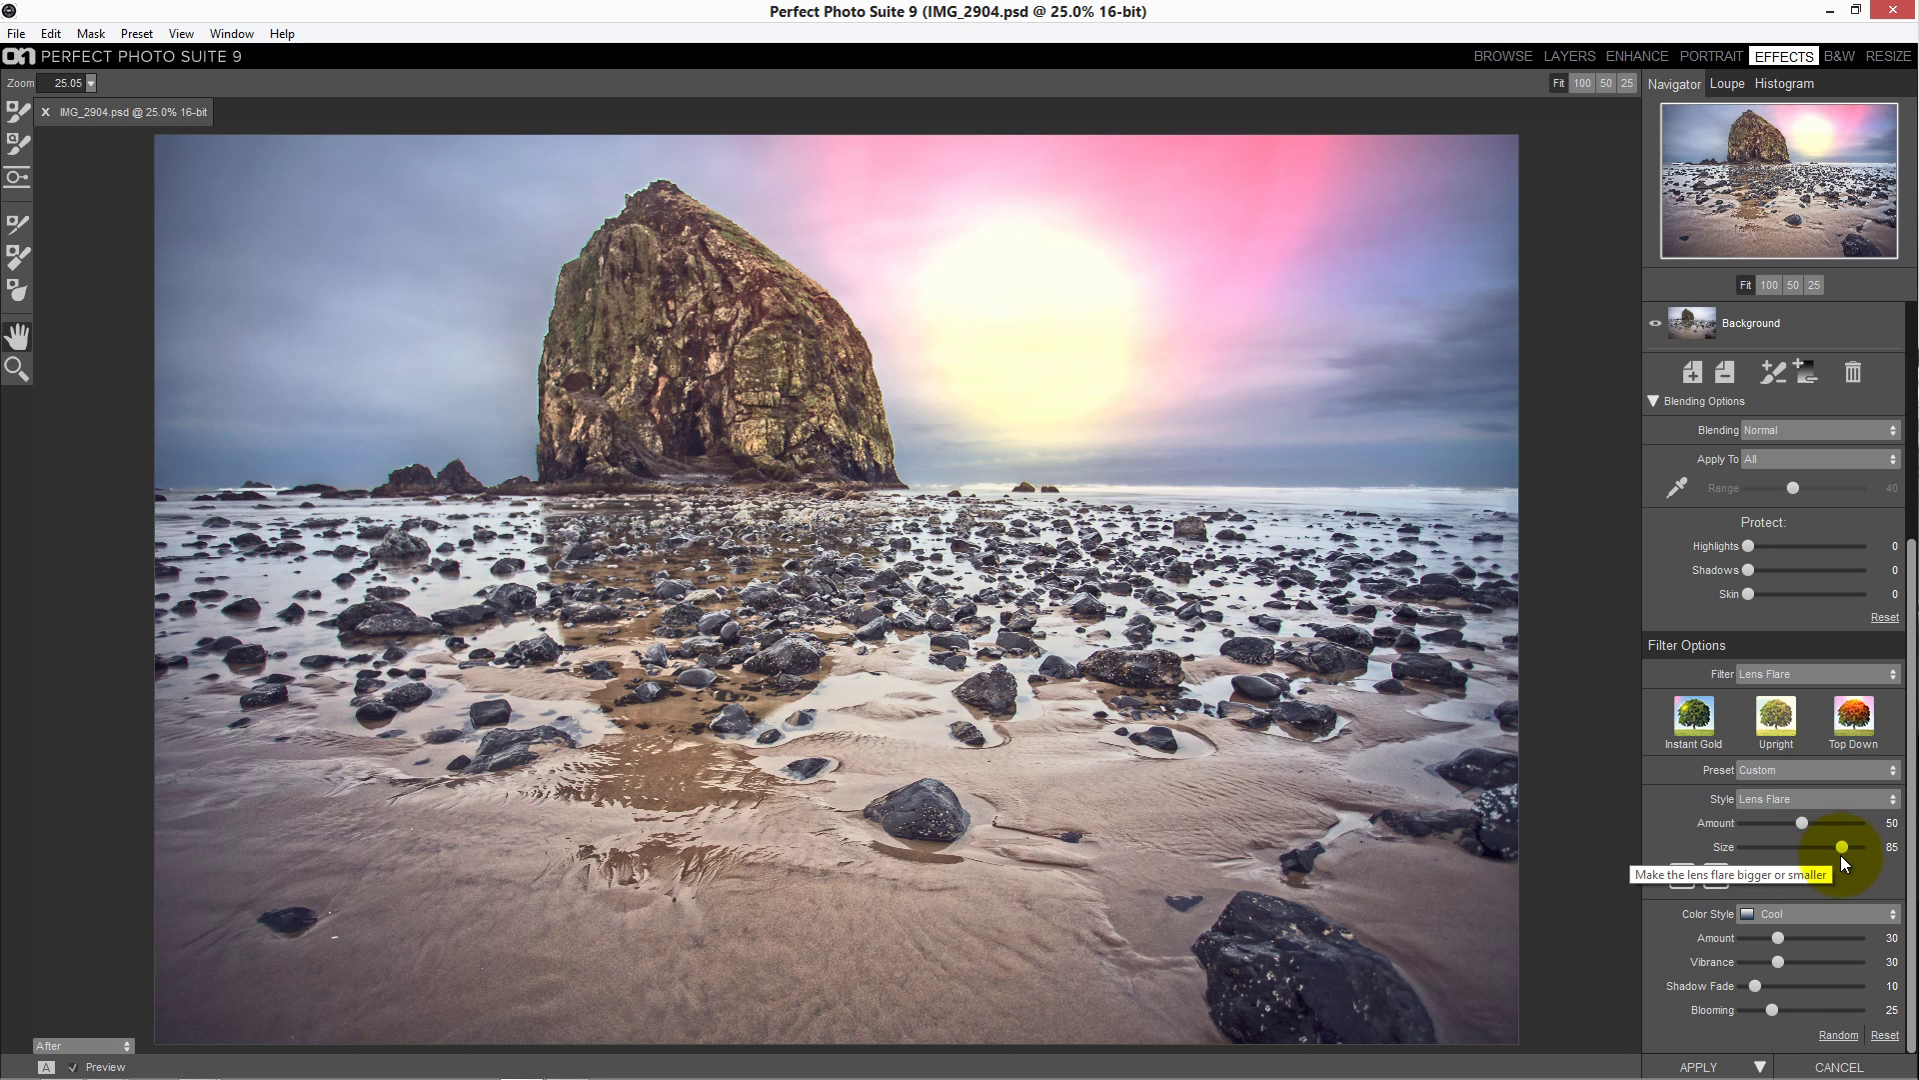
# Set the flare's amount to 2 and size to 0, keep its rings hidden, and apply the Oatmeal color style
pyautogui.moveTo(1789, 856)
pyautogui.mouseDown()
pyautogui.moveTo(1797, 840)
pyautogui.moveTo(1736, 820)
pyautogui.moveTo(1754, 871)
pyautogui.mouseUp()
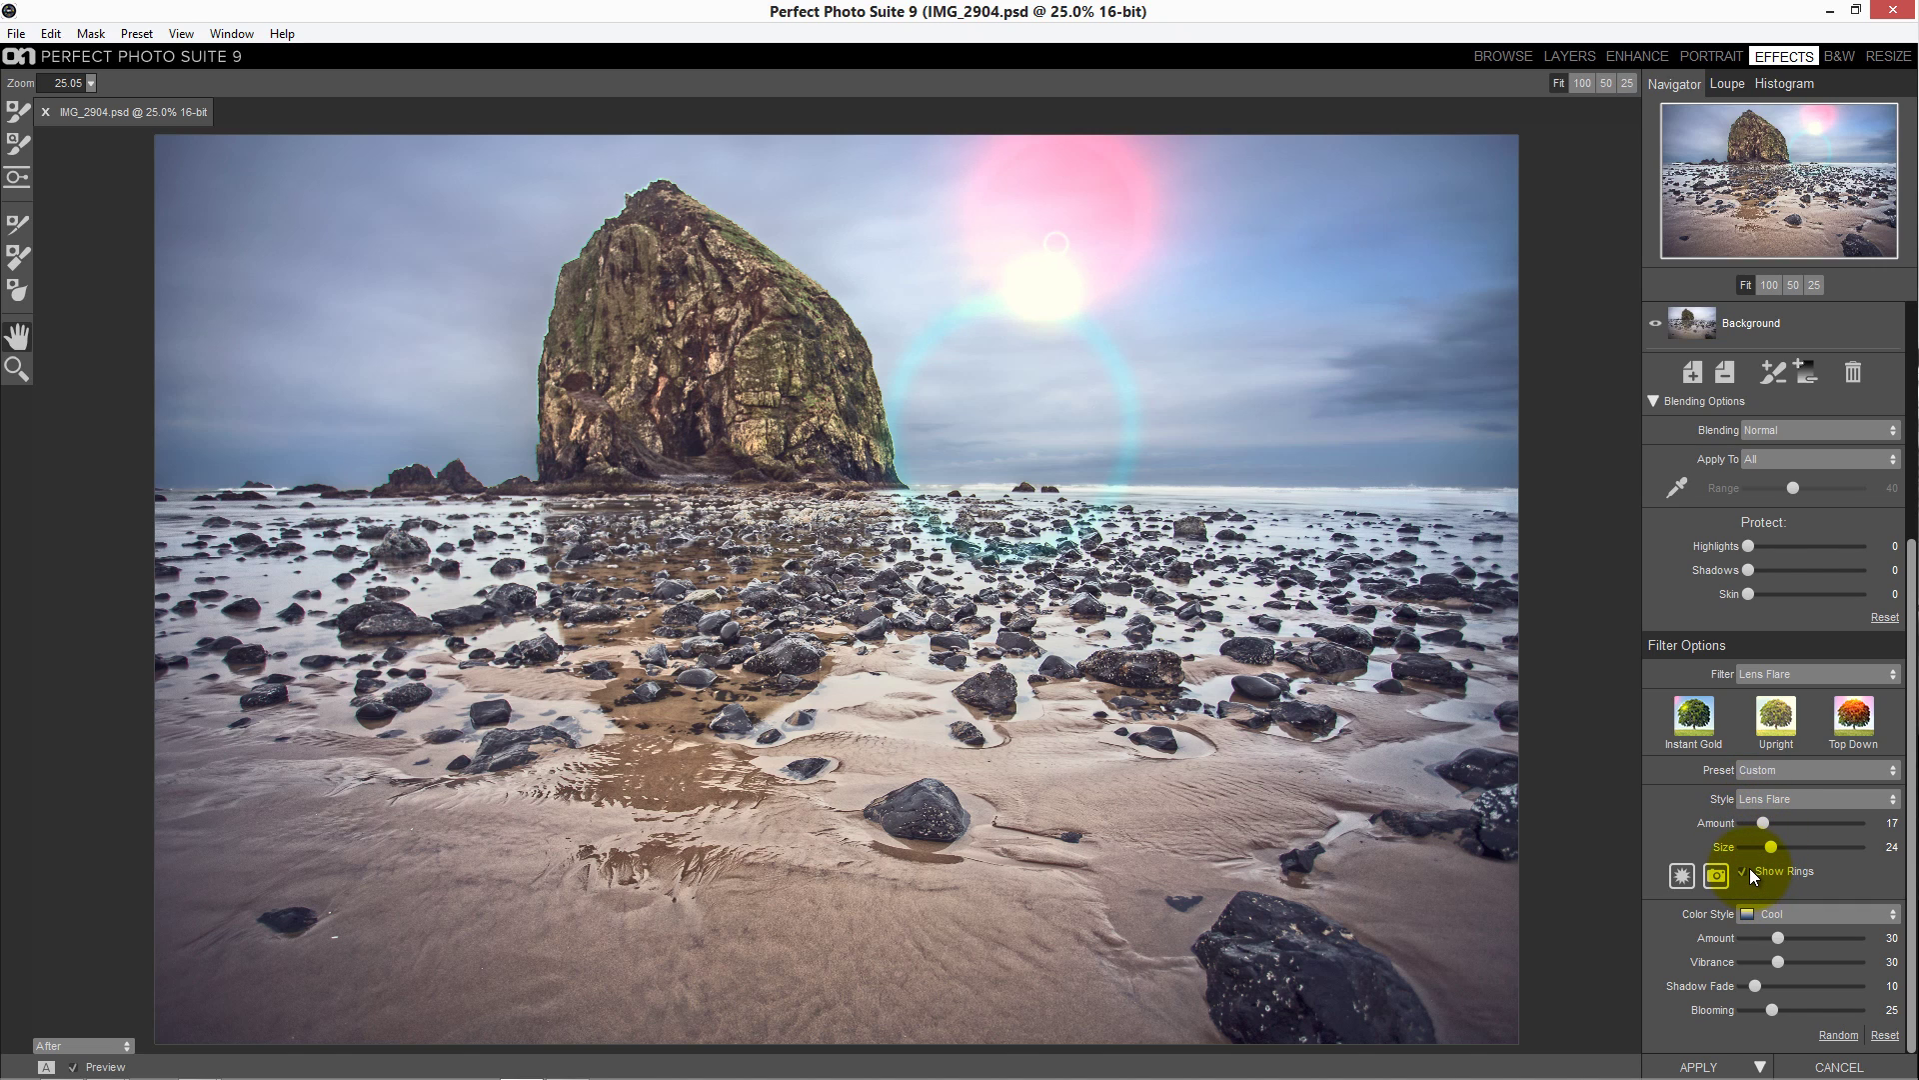
pyautogui.click(1748, 871)
pyautogui.click(1768, 909)
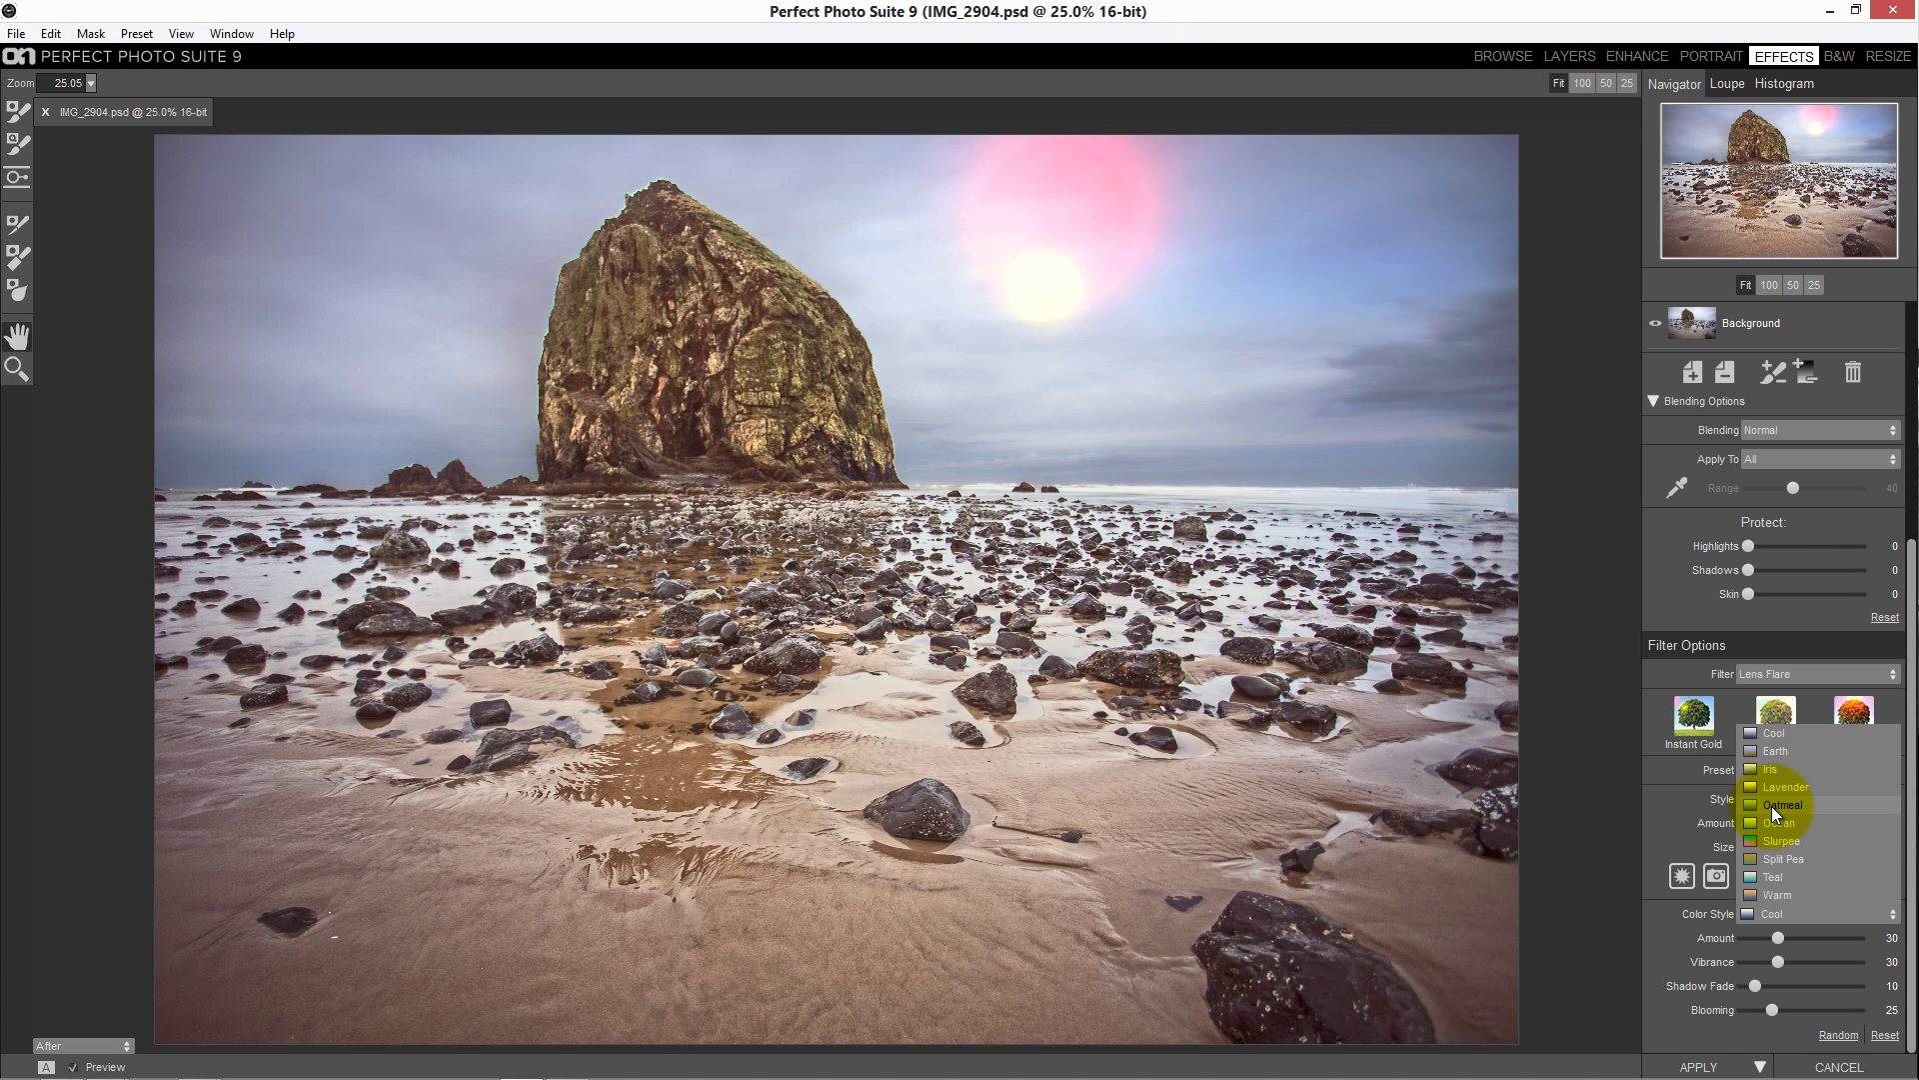
pyautogui.press('Escape')
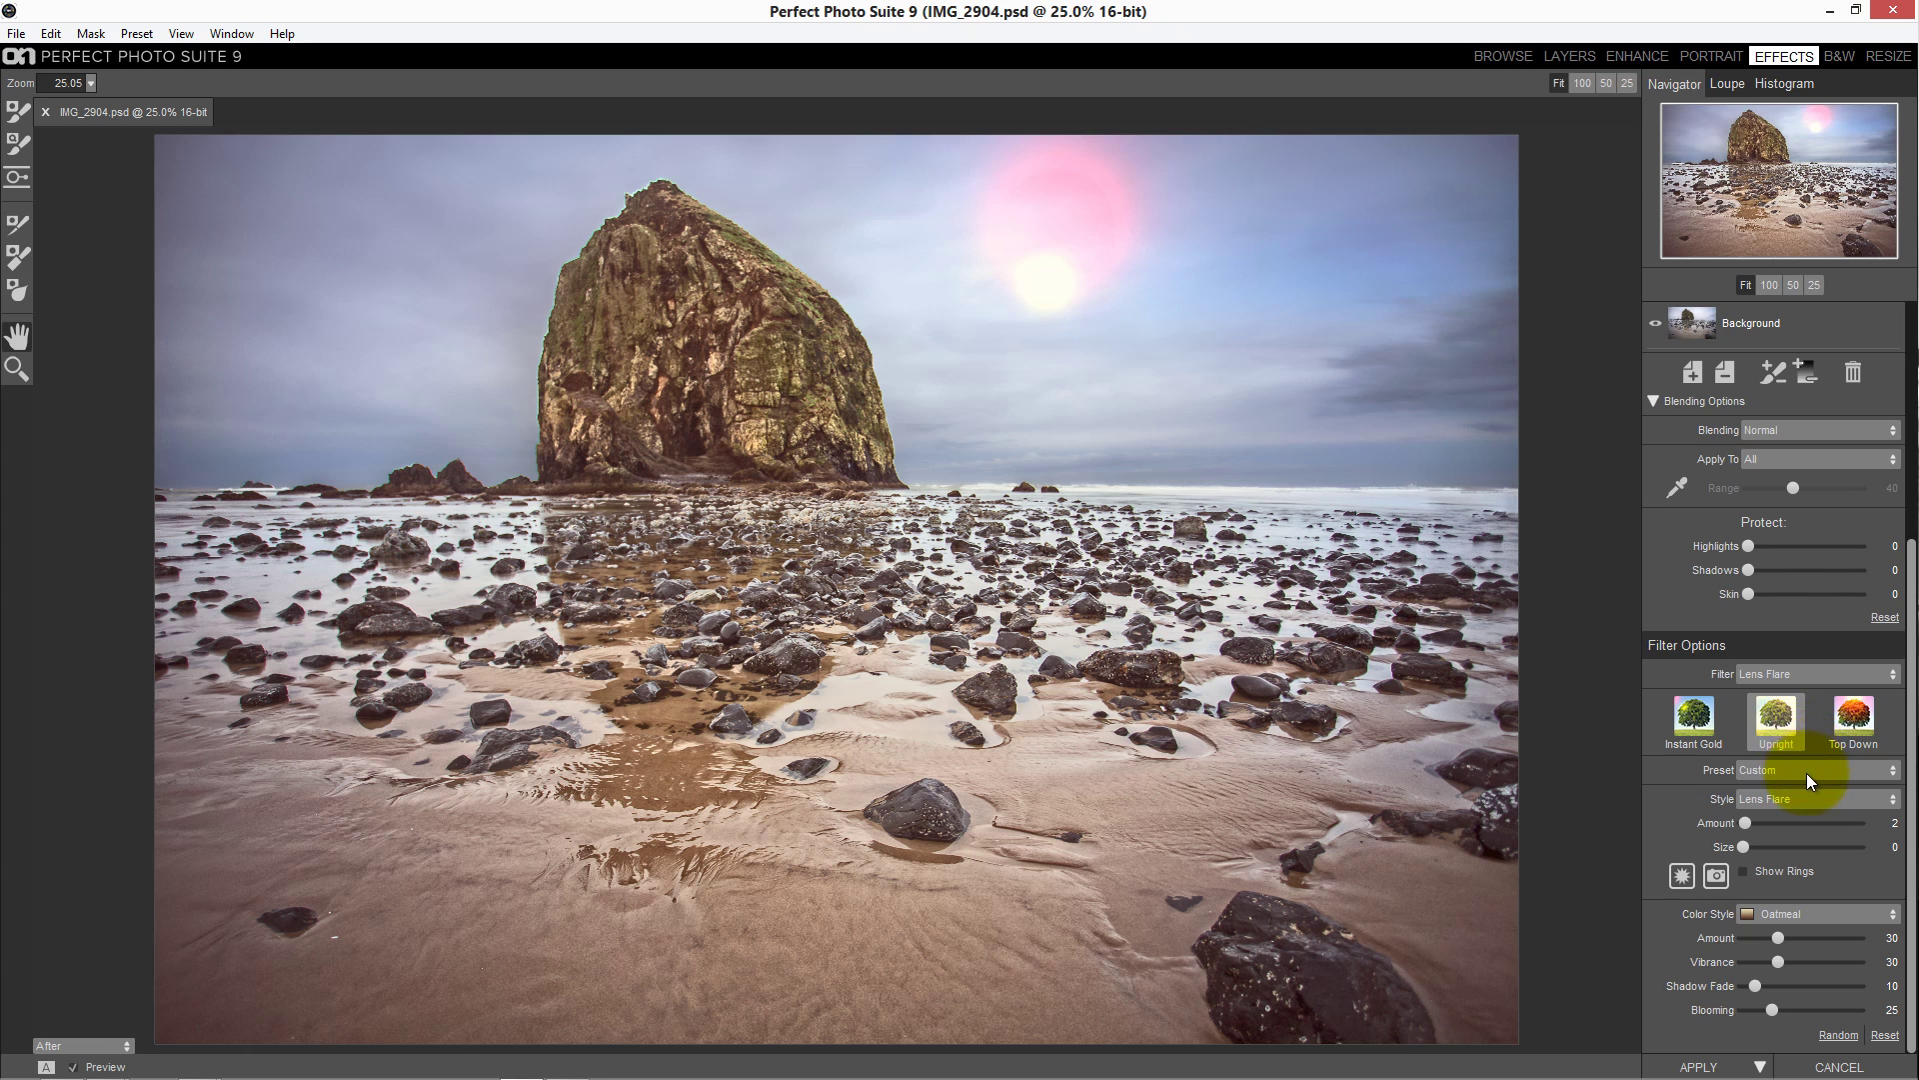
# Clear all filter layers from the stack and undo the removal
pyautogui.scroll(3, 1802, 695)
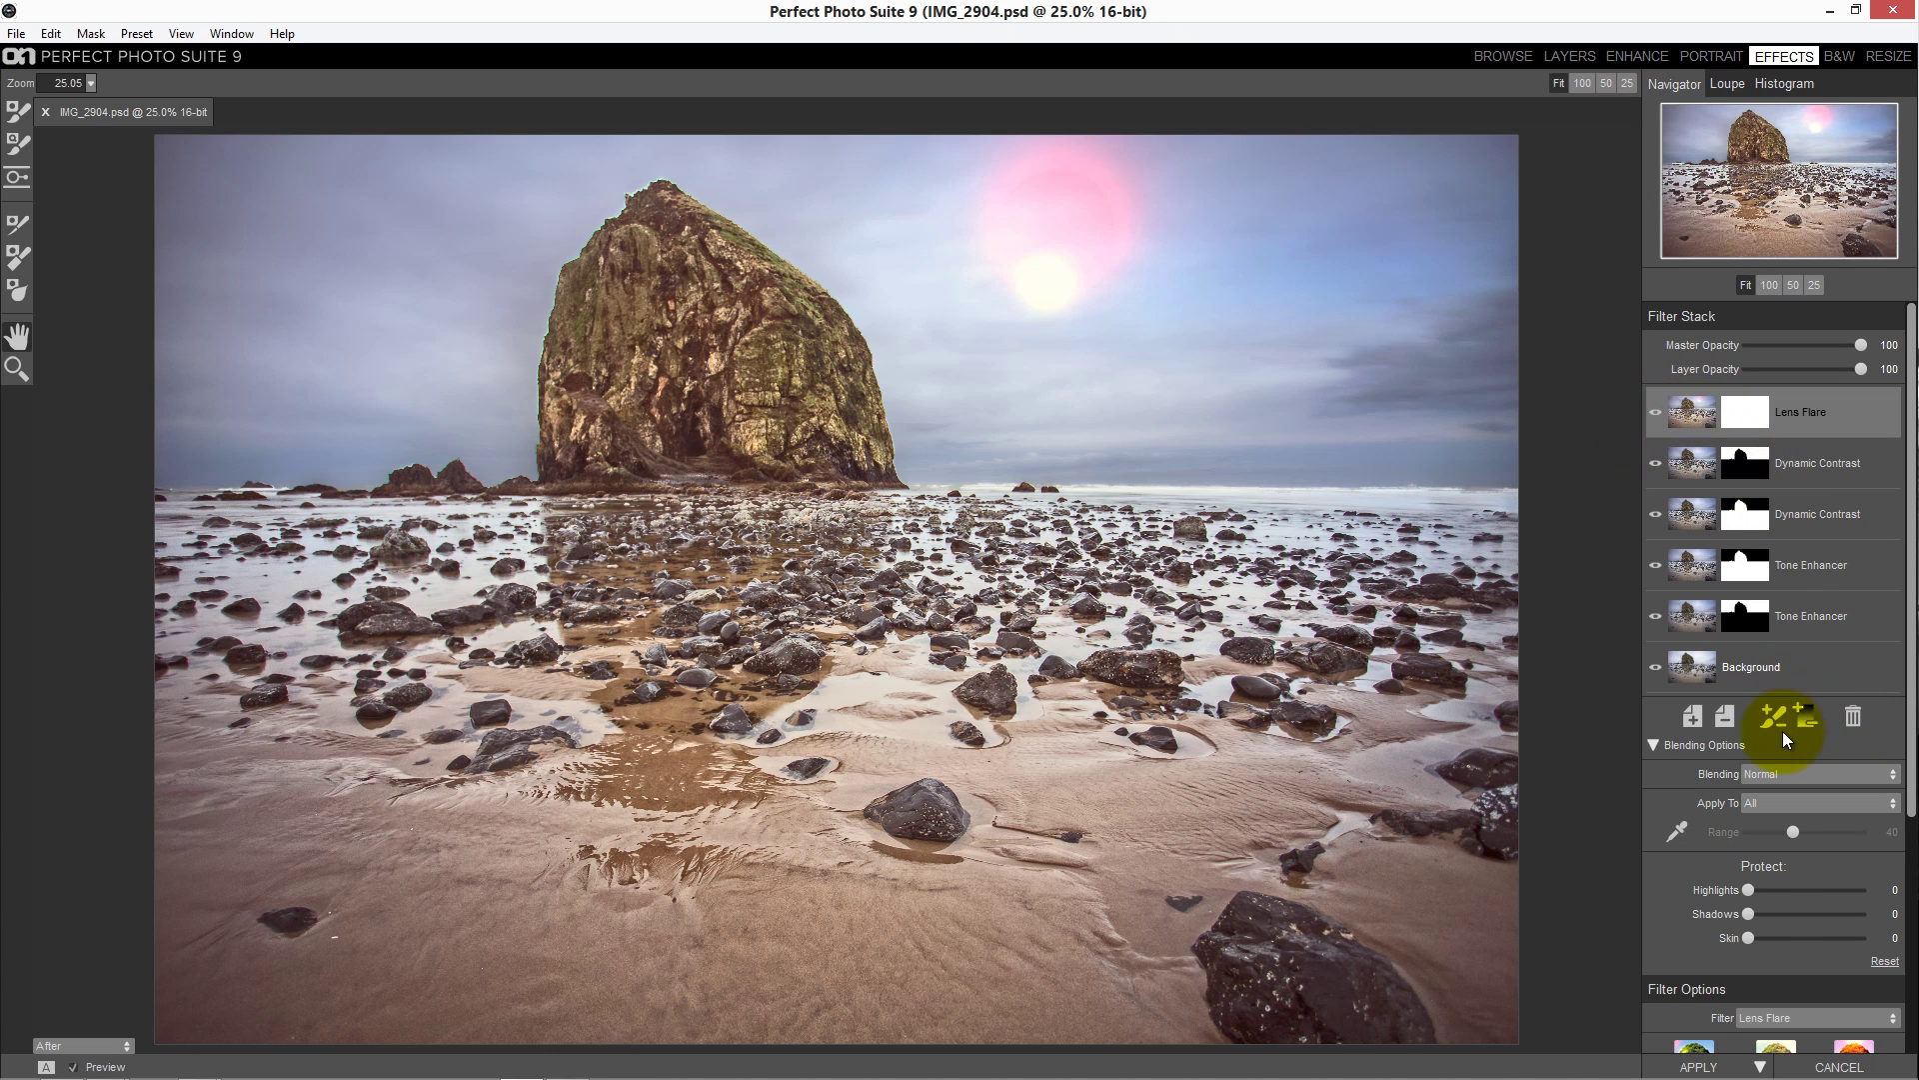
pyautogui.click(1853, 718)
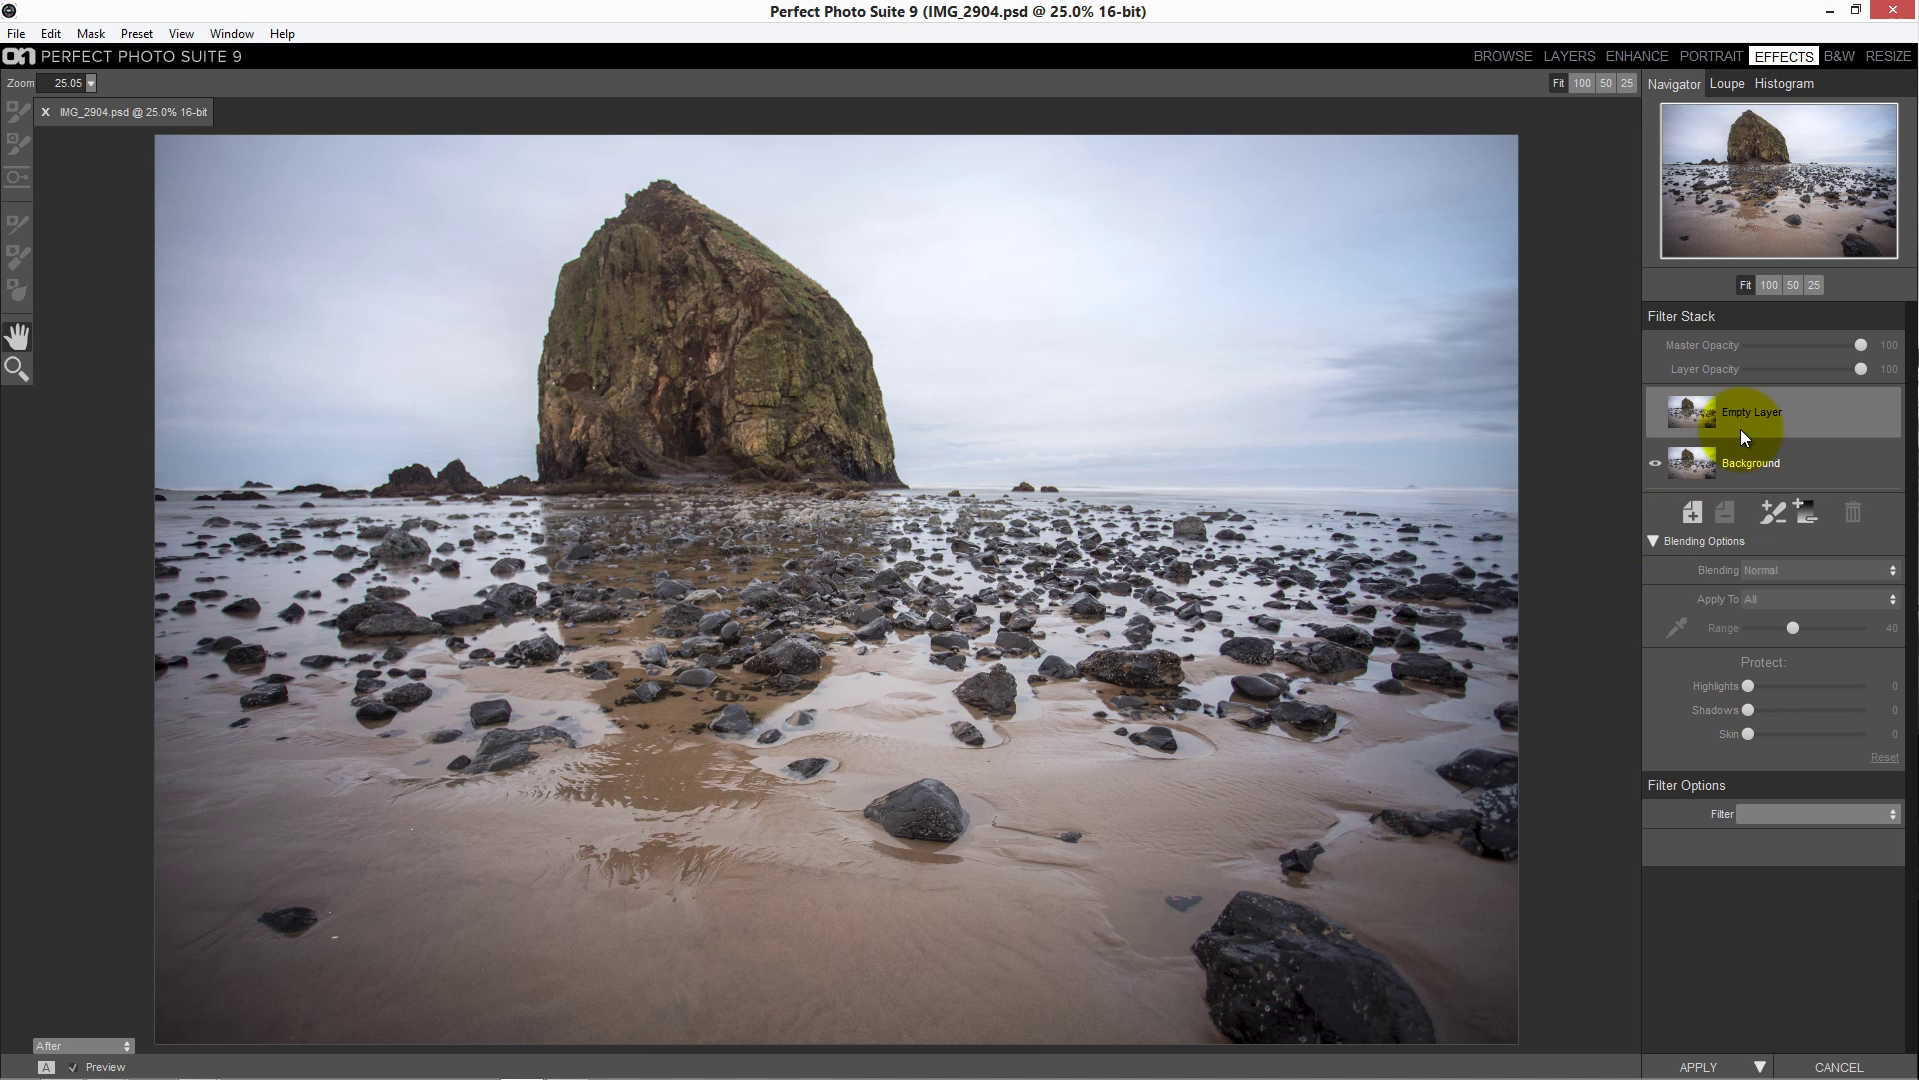
pyautogui.hotkey('ctrl', 'z')
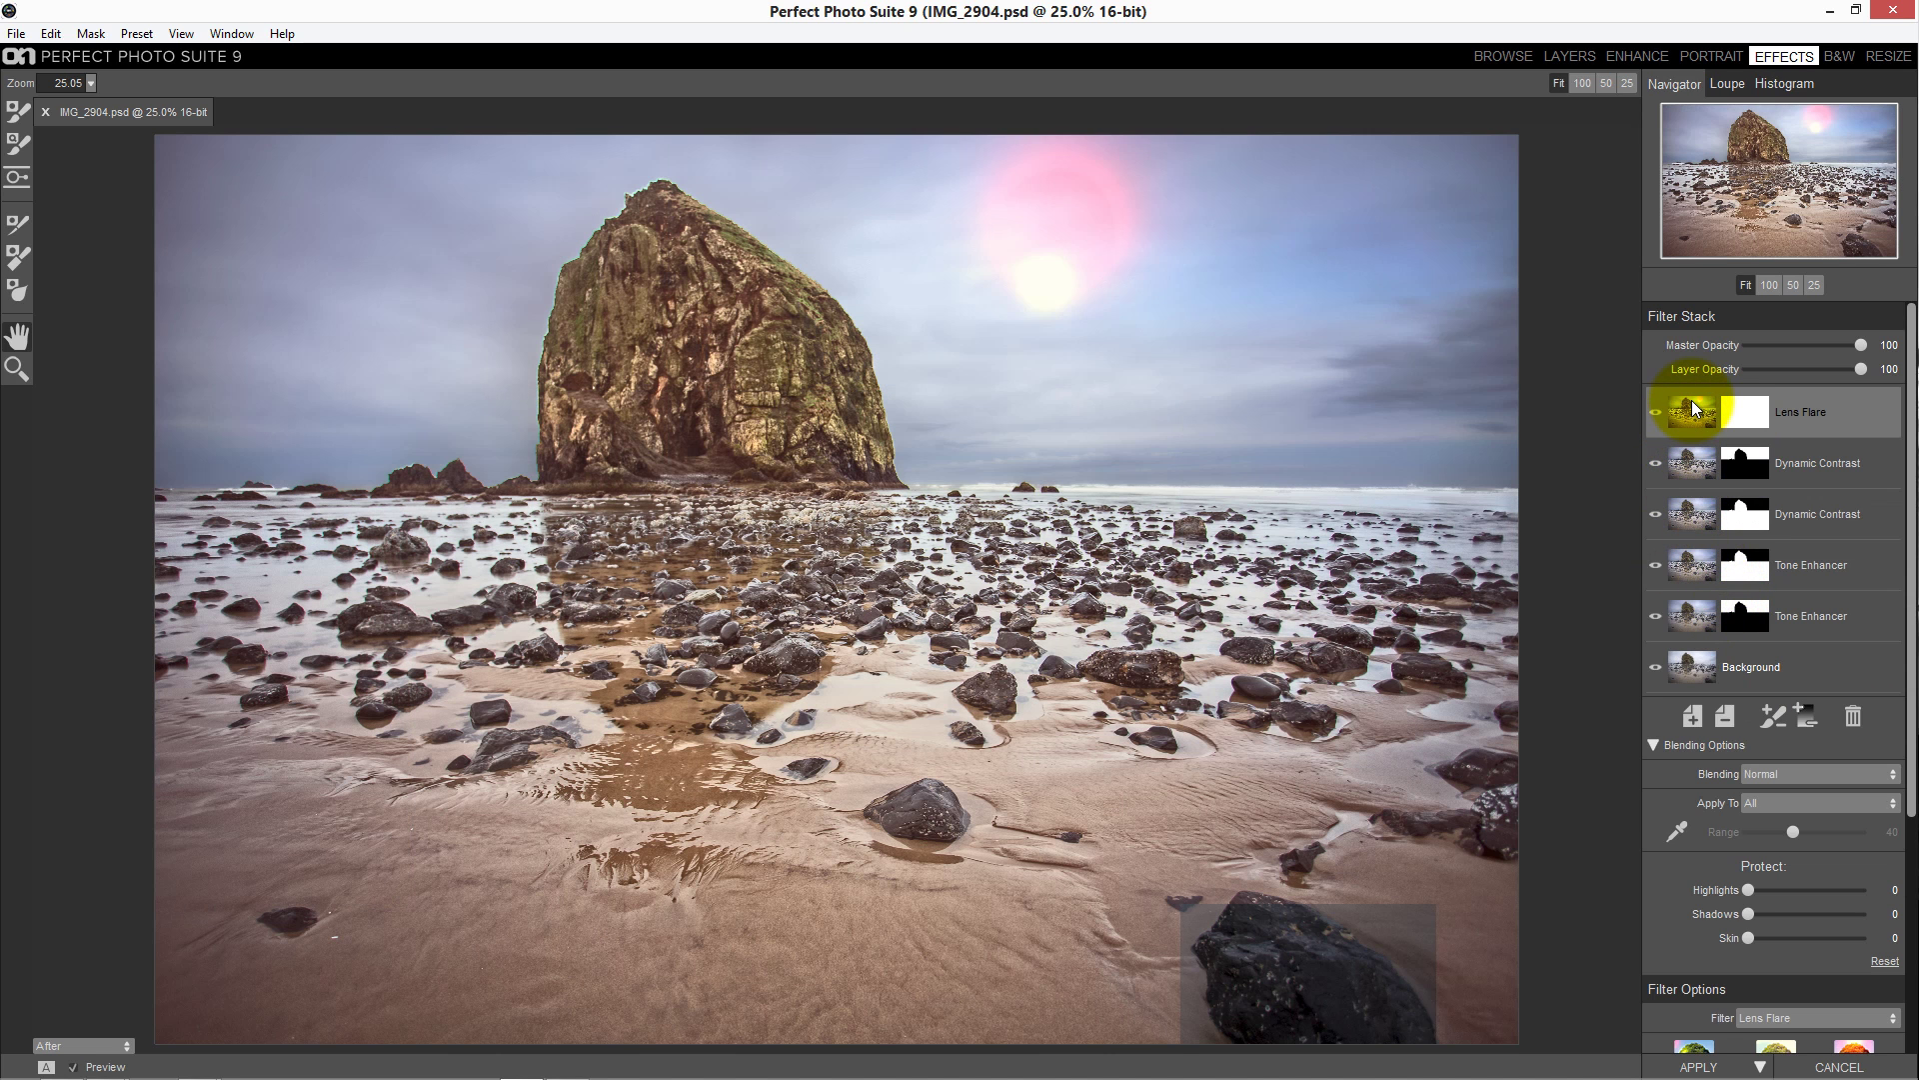
# Delete the Lens Flare filter layer from the stack
pyautogui.click(1726, 714)
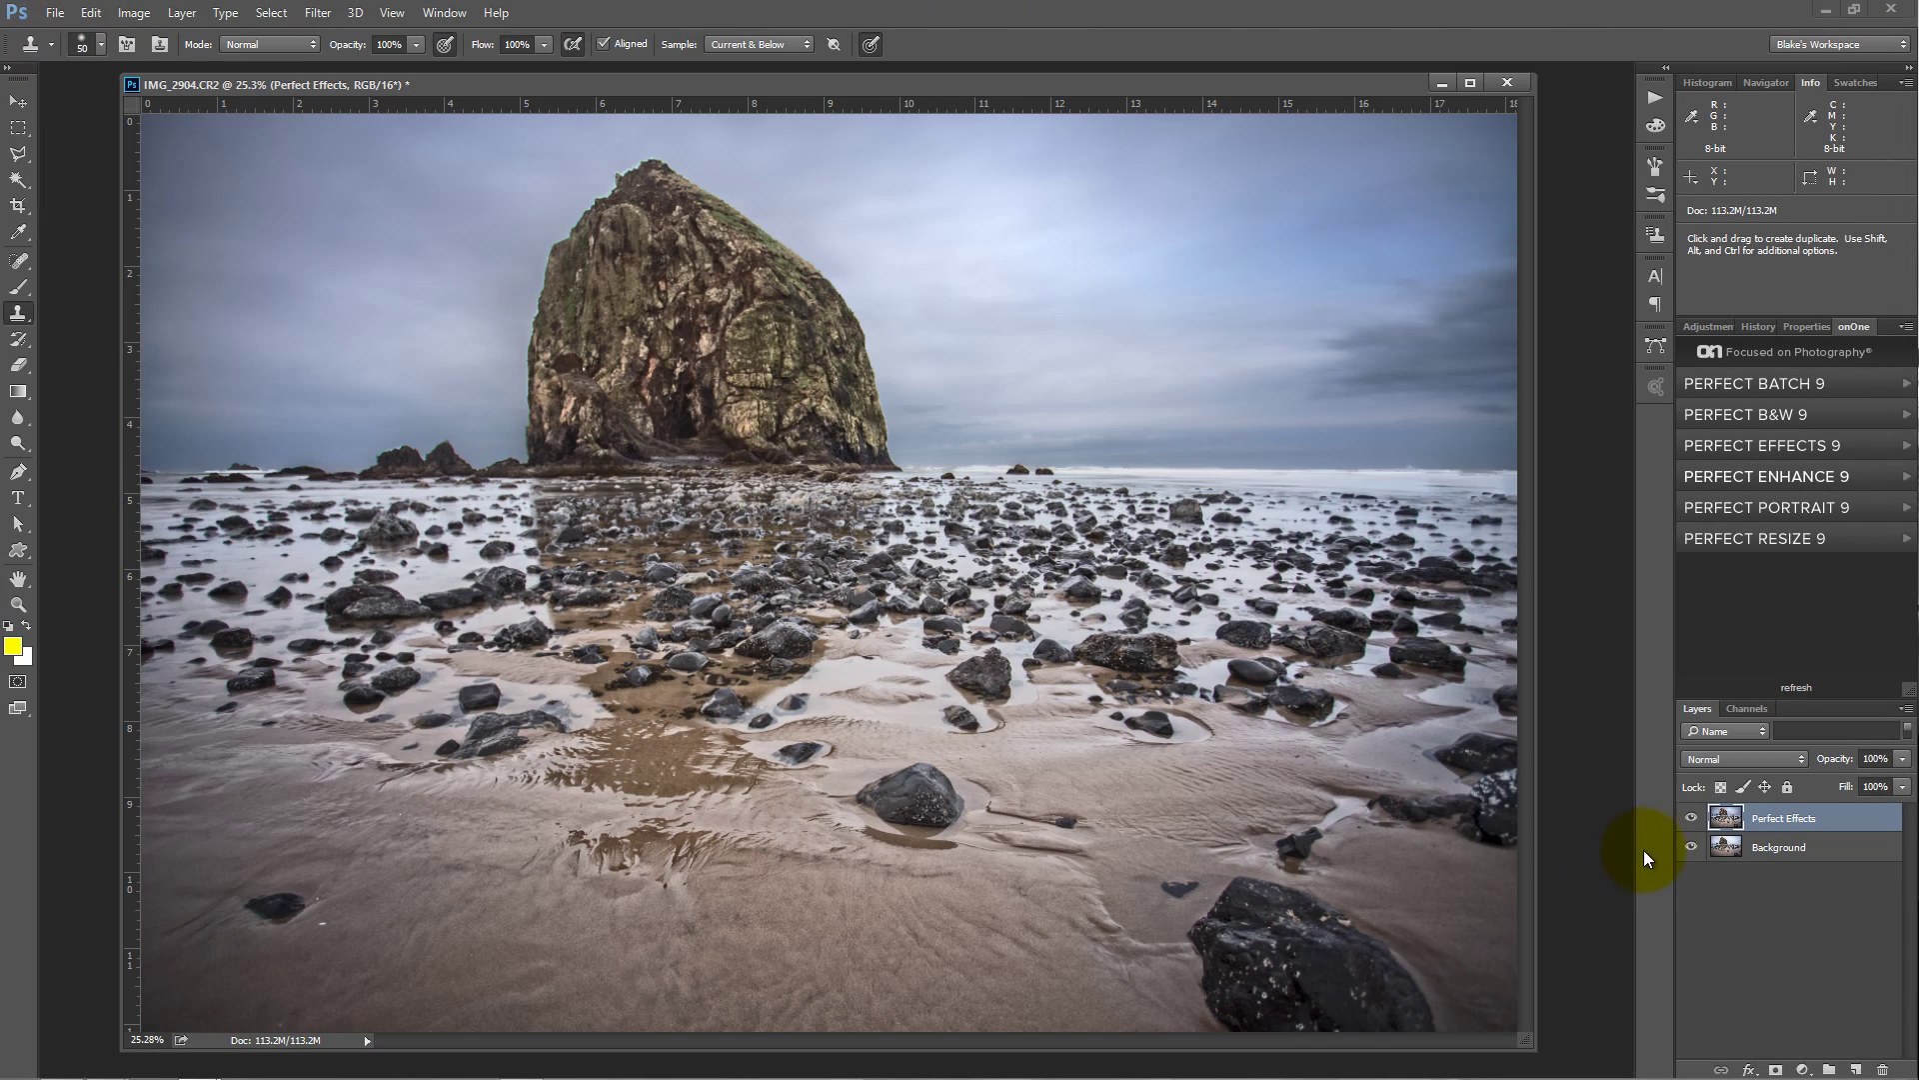
# In Photoshop, compare the photo with and without the Perfect Effects layer and try out that layer's opacity control
pyautogui.click(1692, 817)
pyautogui.click(1691, 818)
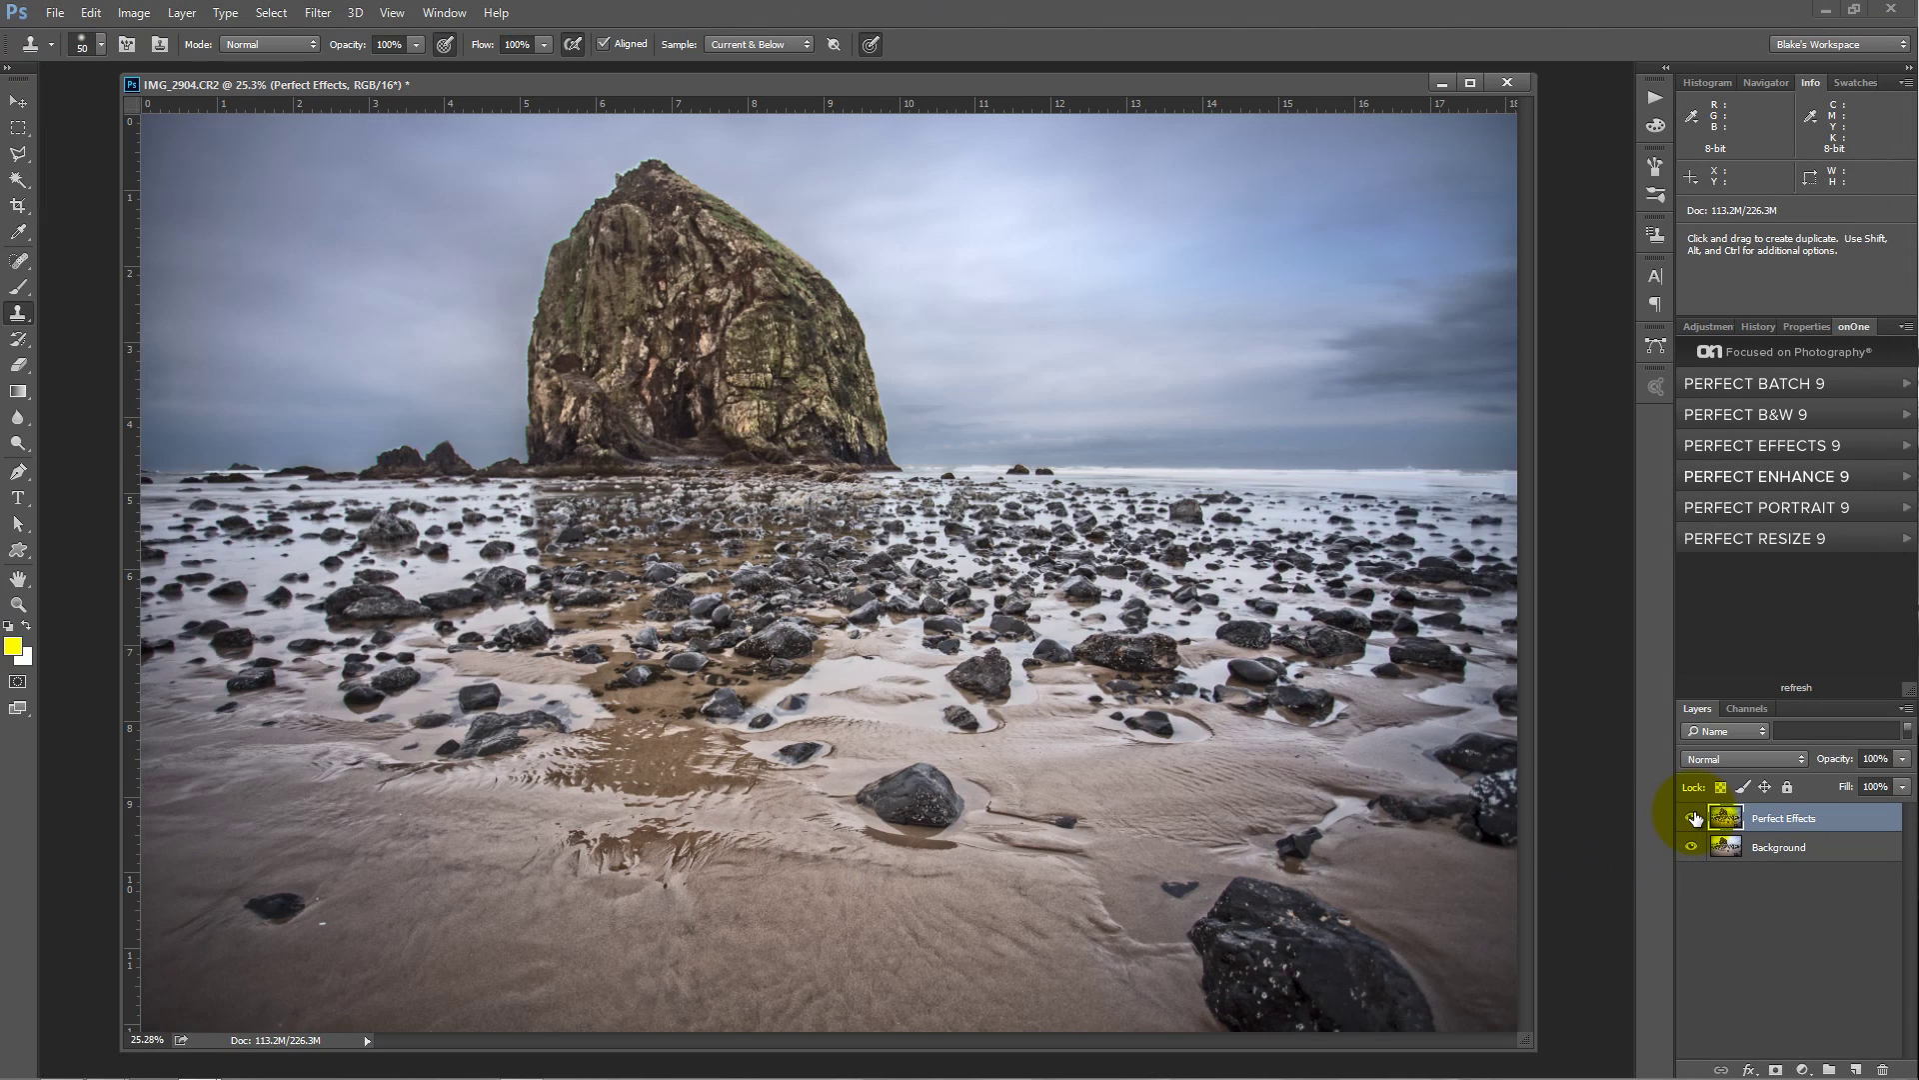
pyautogui.click(1692, 818)
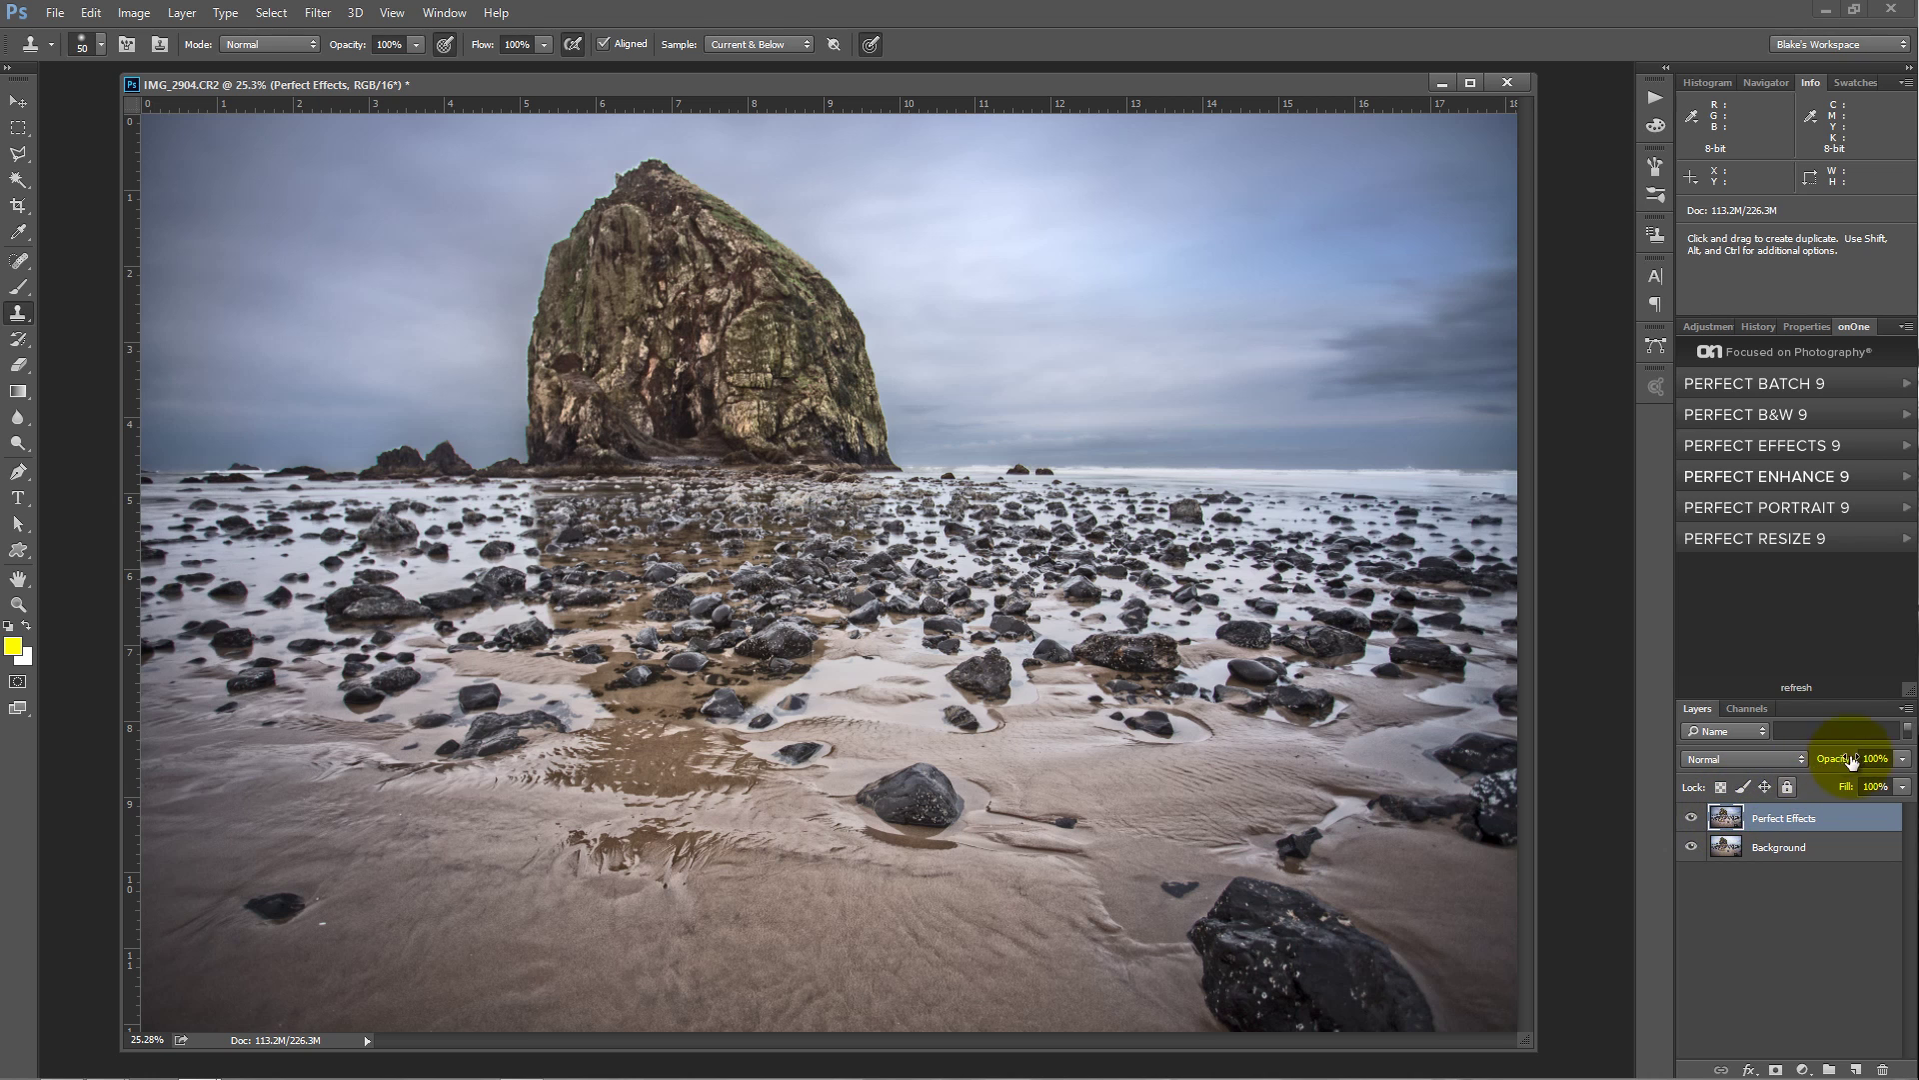
pyautogui.click(1903, 759)
pyautogui.moveTo(1902, 781)
pyautogui.mouseDown()
pyautogui.moveTo(1880, 785)
pyautogui.moveTo(1902, 782)
pyautogui.mouseUp()
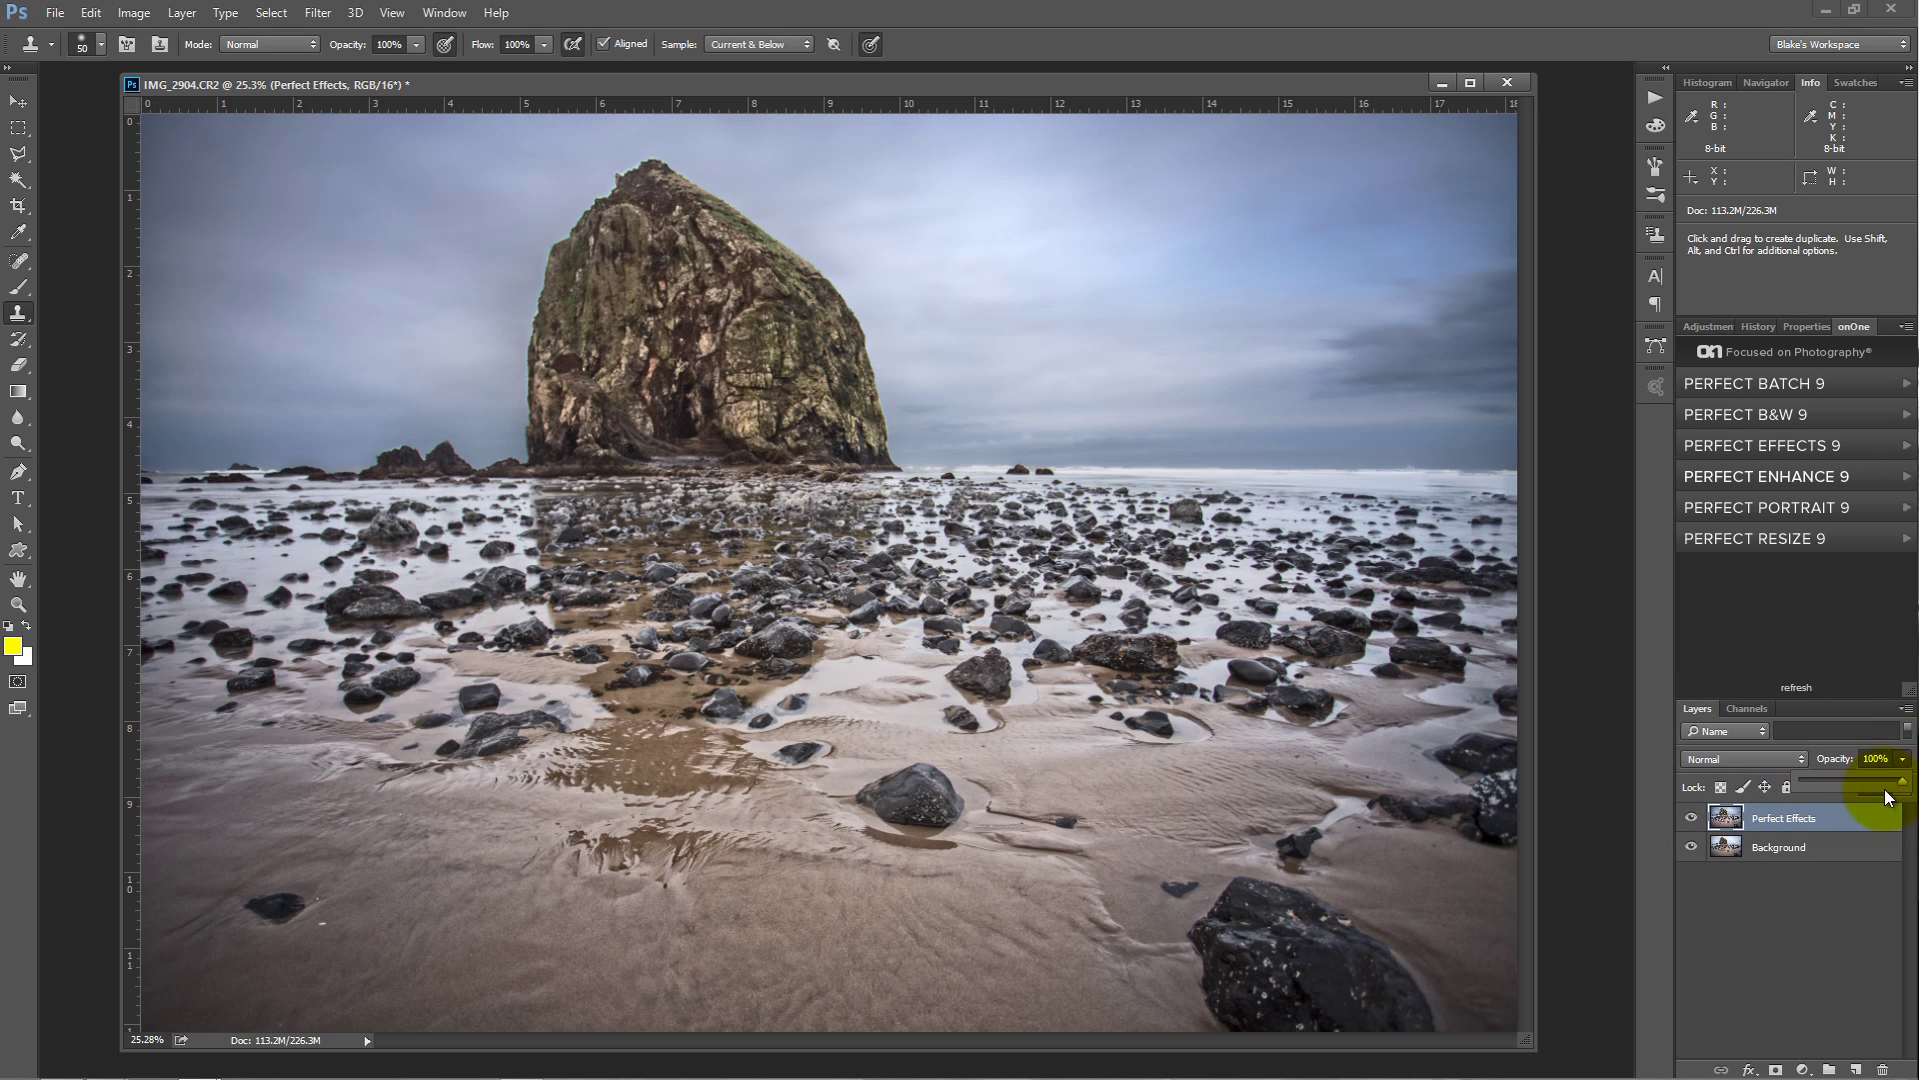
# Split the Perfect Effects layer's Blend If black point for the underlying layer to 0 / 78, and compare the photo with and without the layer
pyautogui.doubleClick(1829, 822)
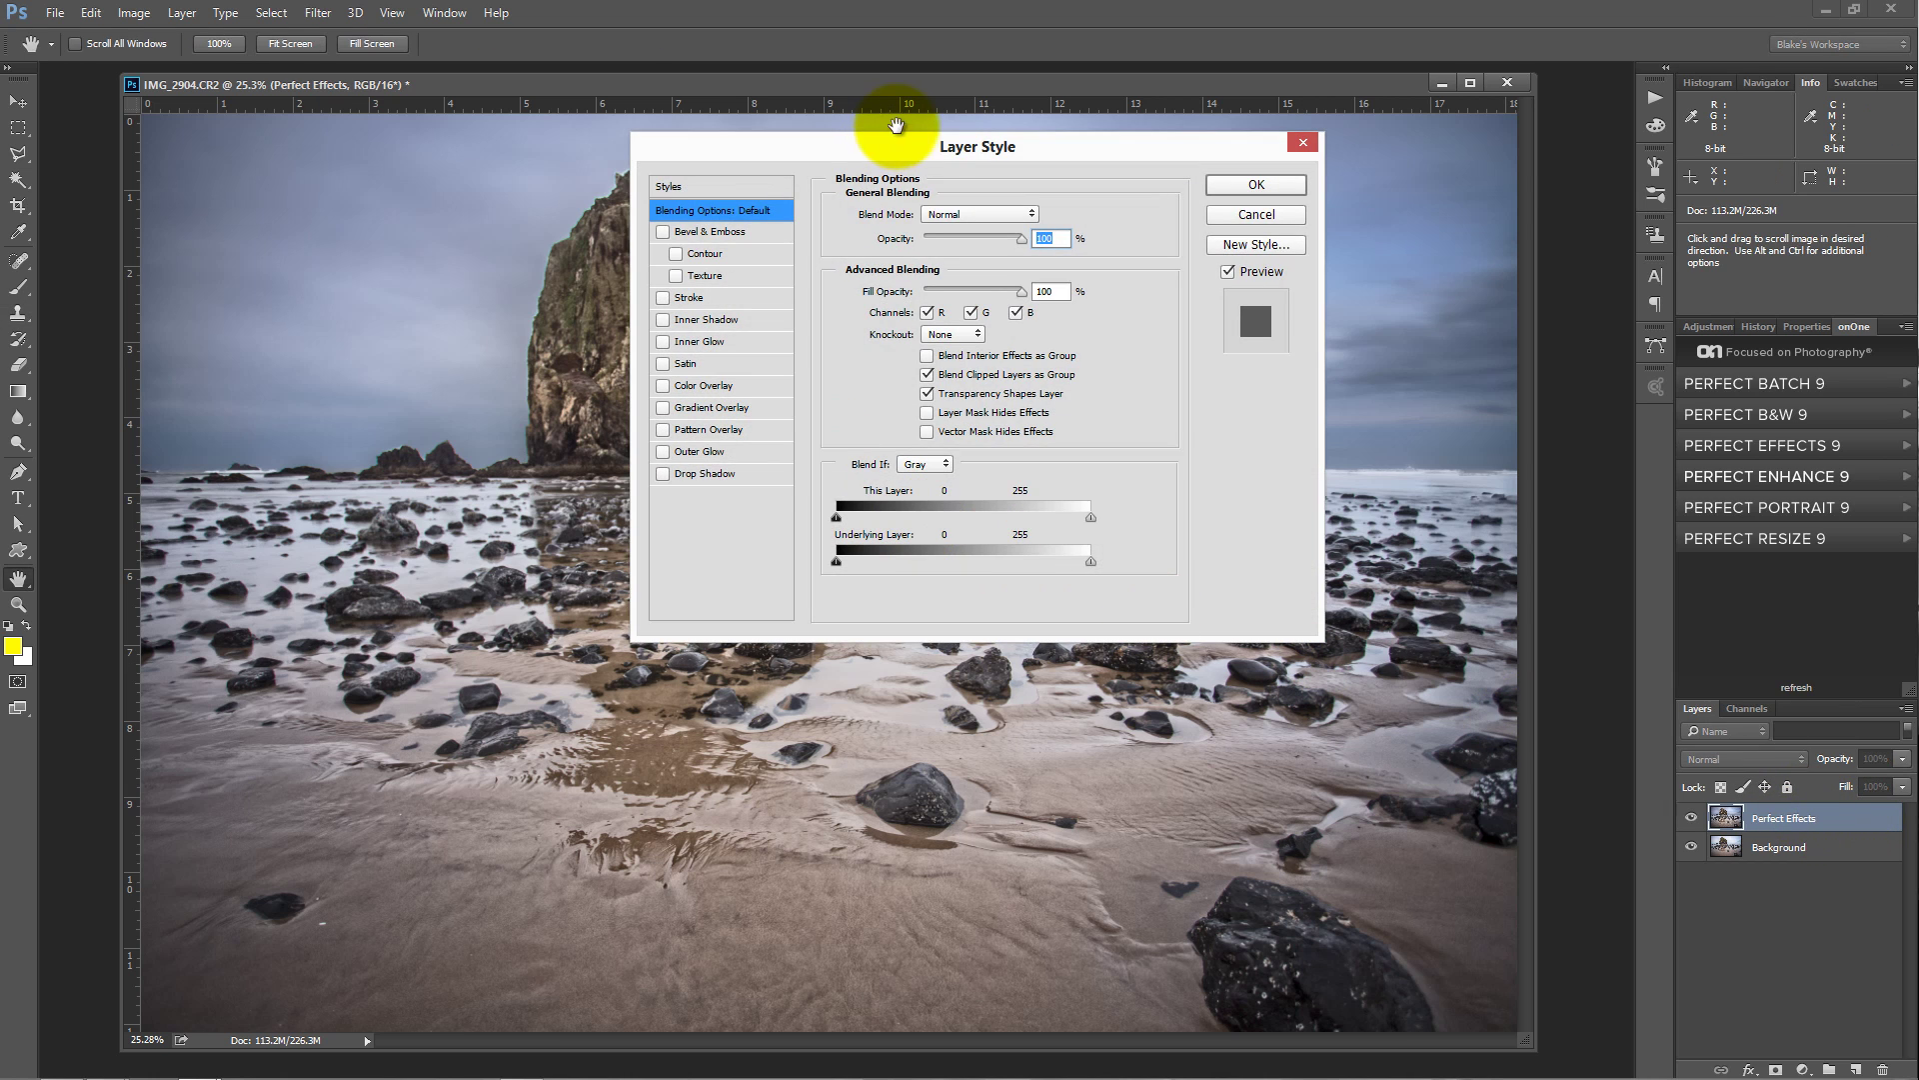
pyautogui.moveTo(975, 162); pyautogui.dragTo(1125, 318)
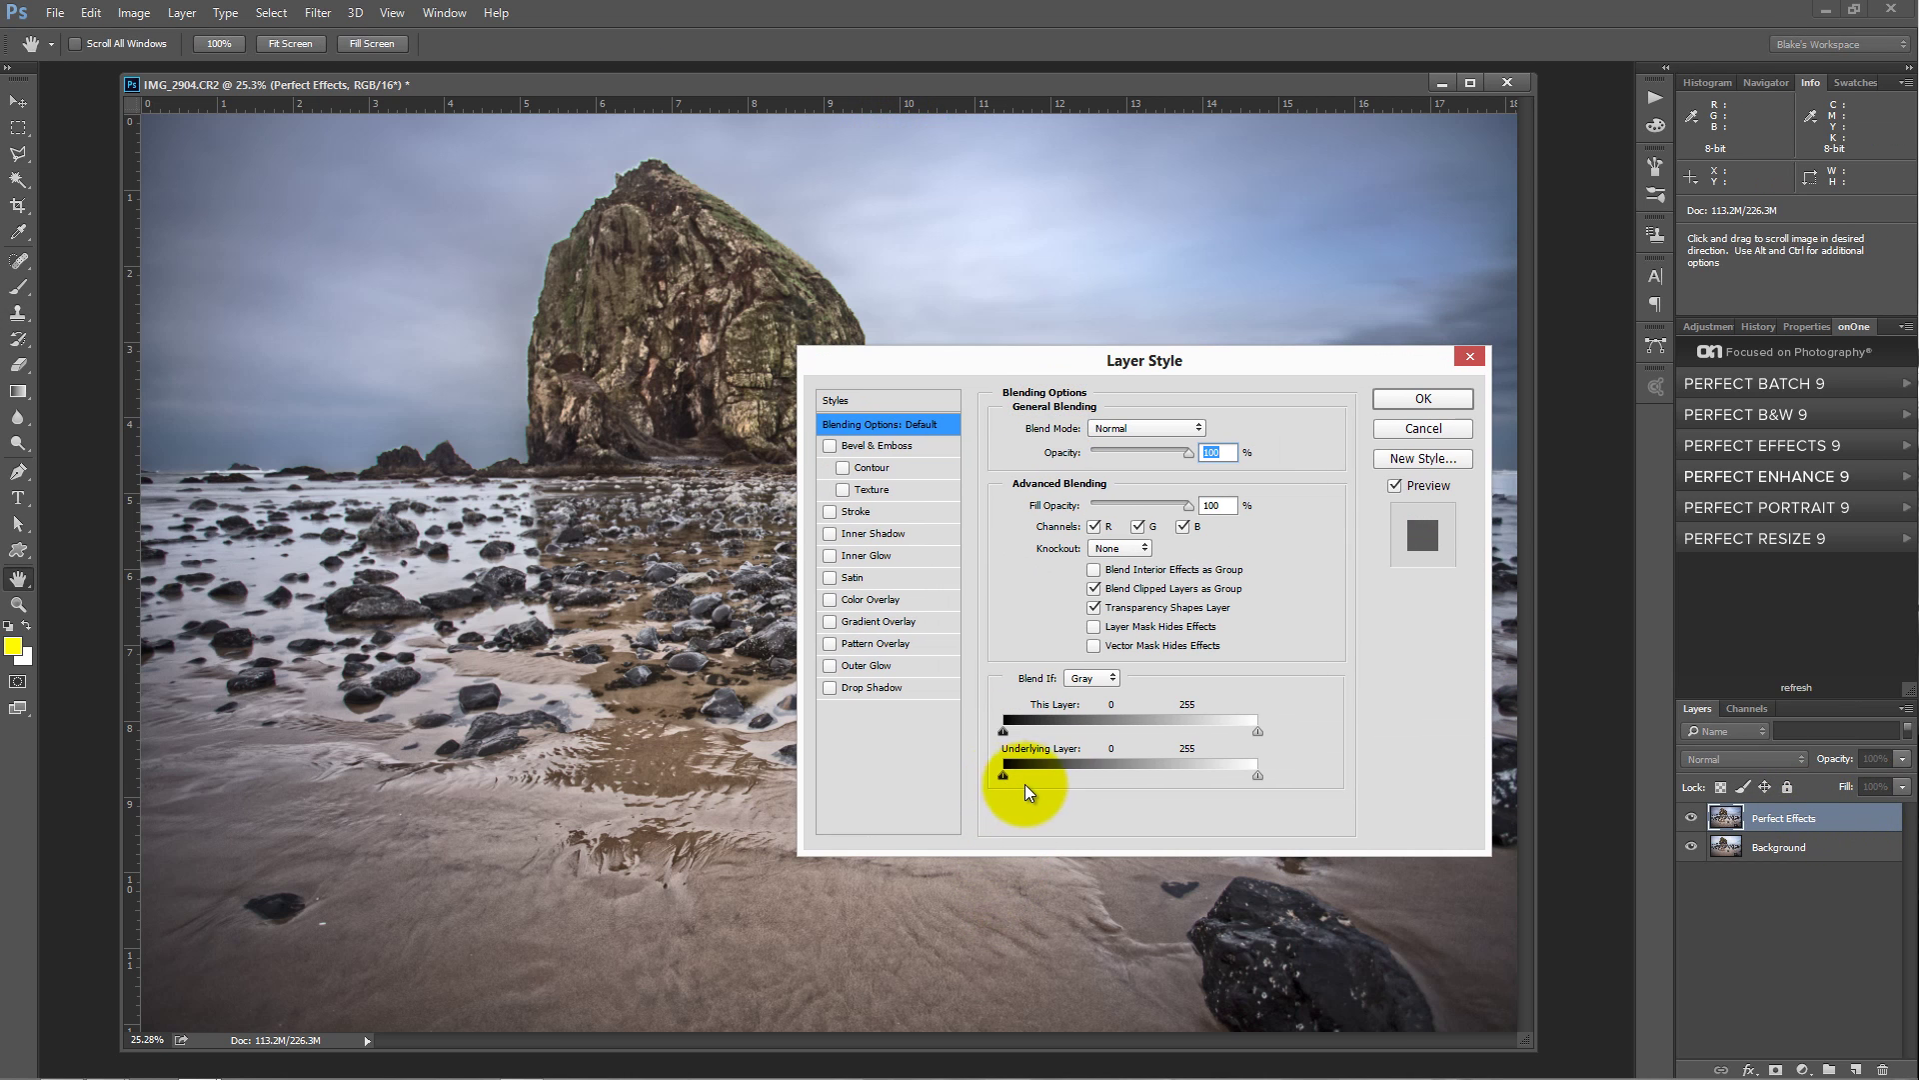
pyautogui.moveTo(1051, 777); pyautogui.dragTo(915, 767)
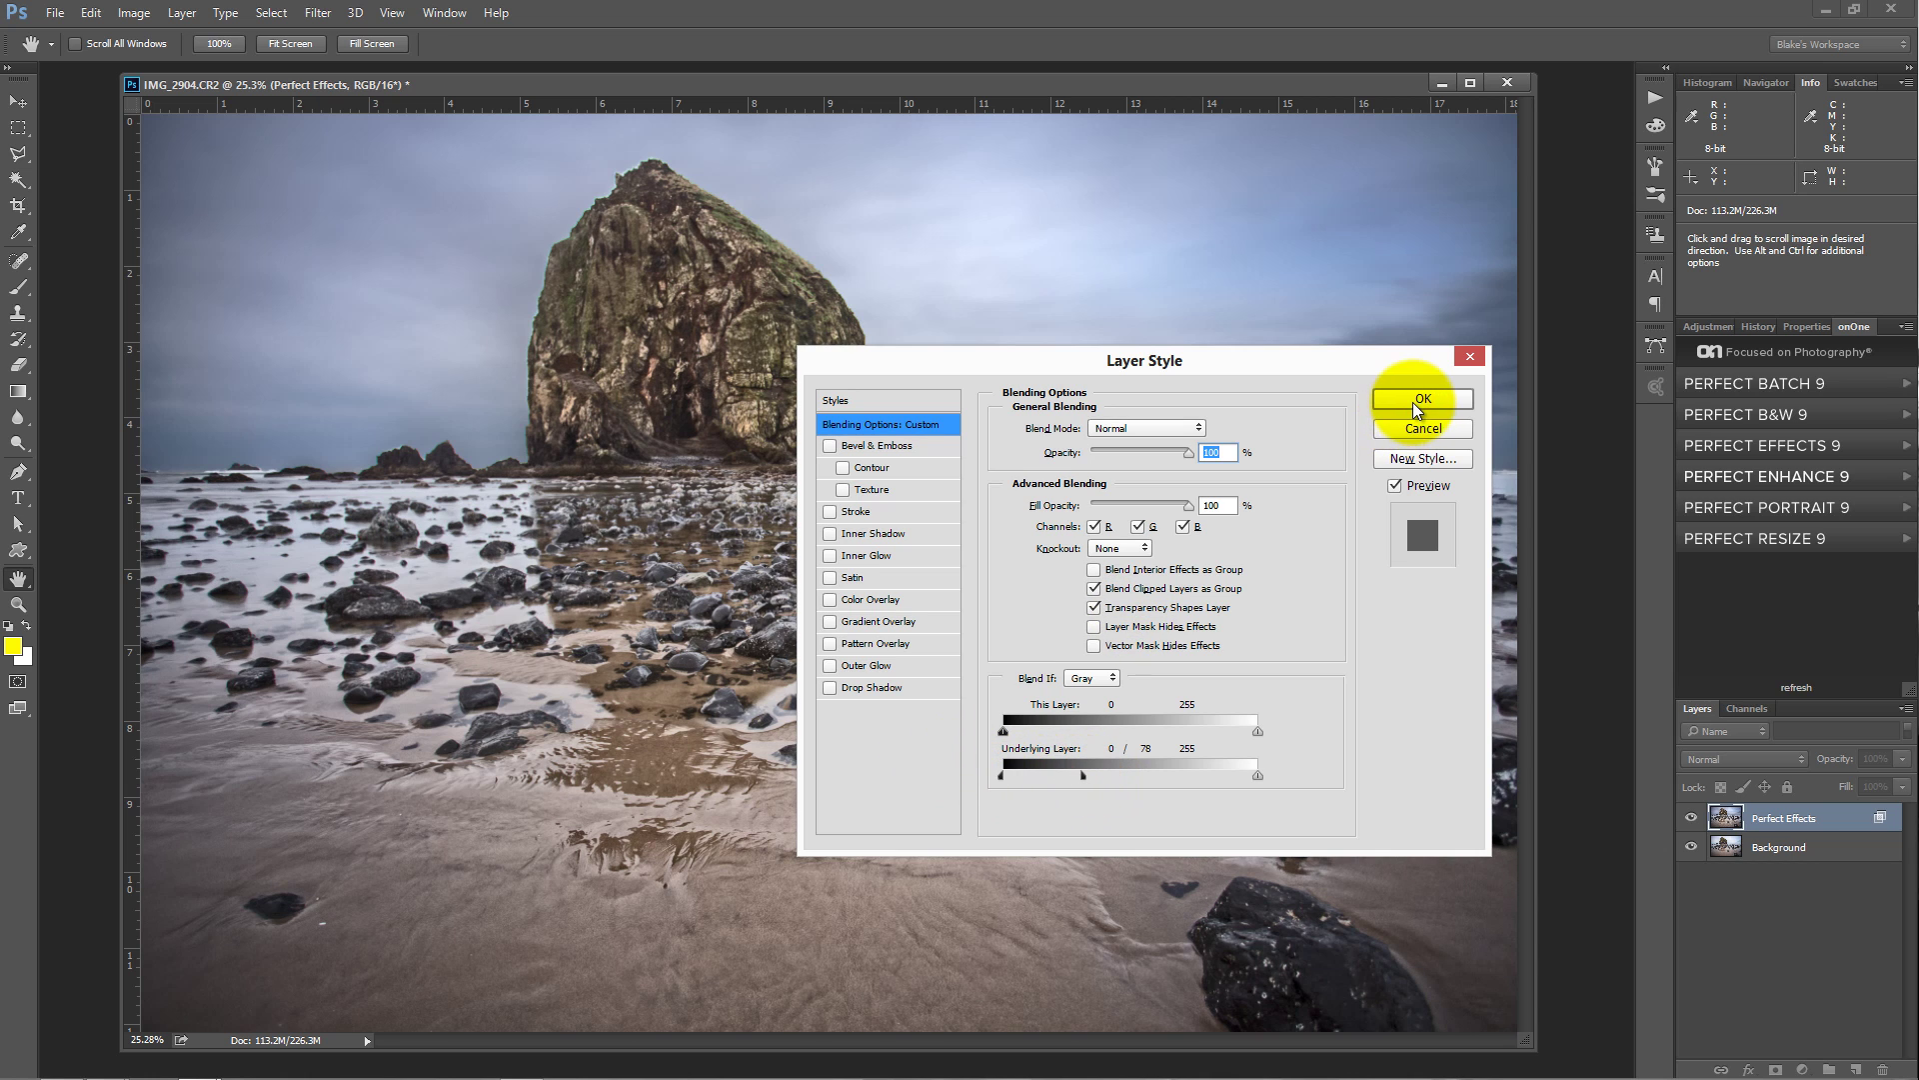
pyautogui.click(1415, 407)
pyautogui.click(1691, 818)
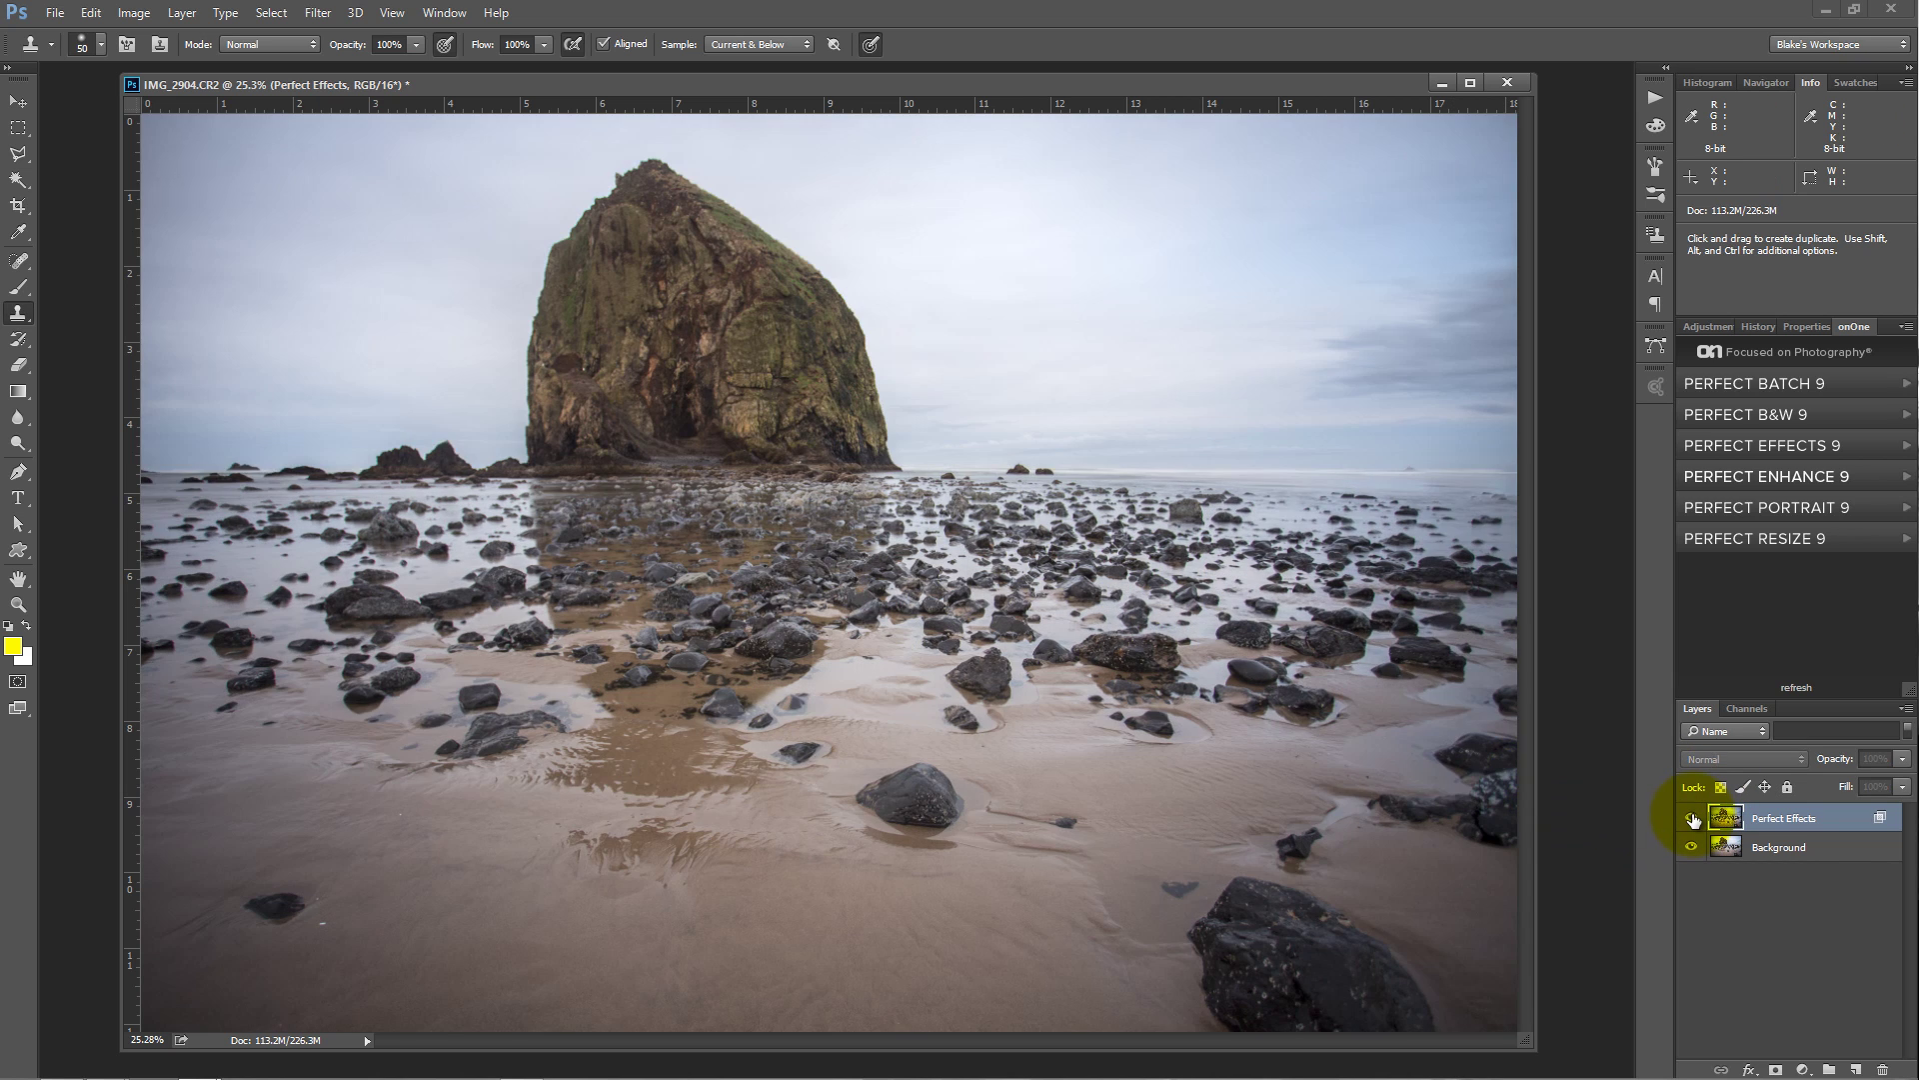
pyautogui.click(1691, 817)
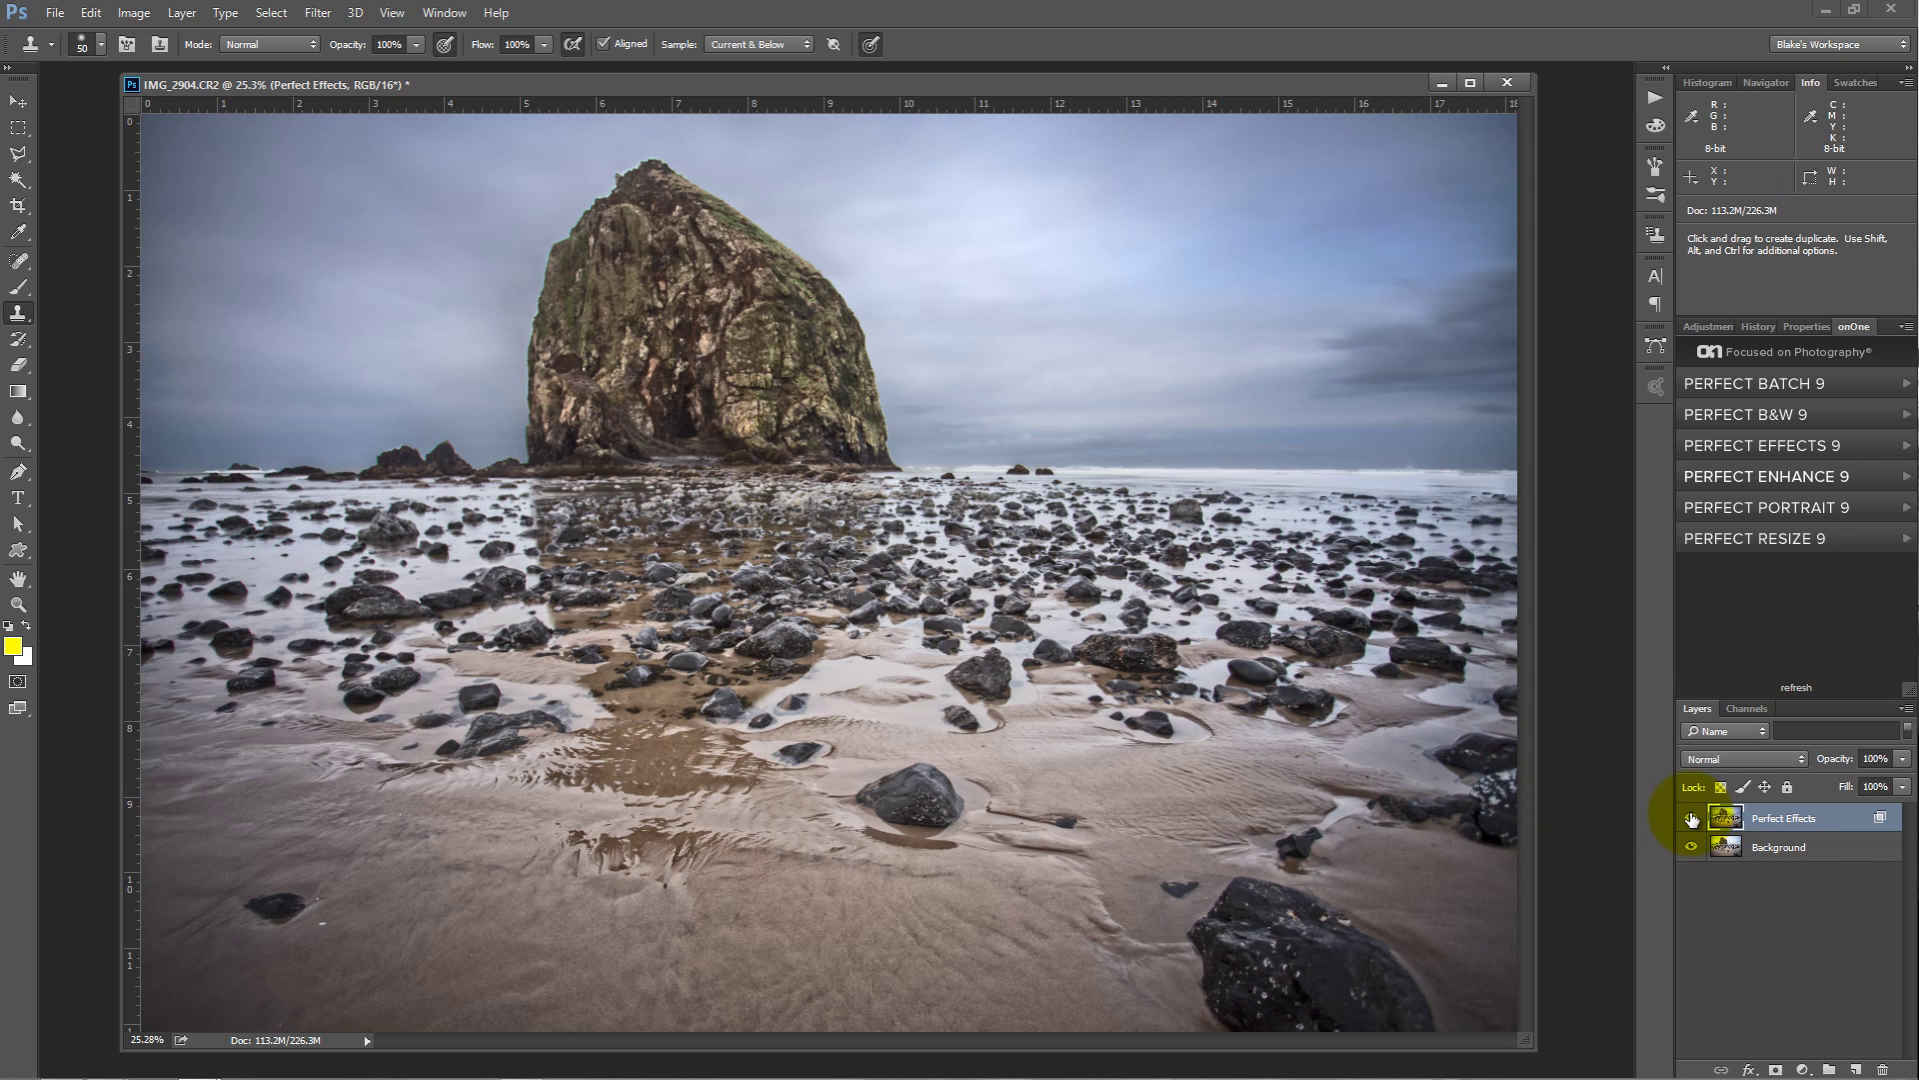